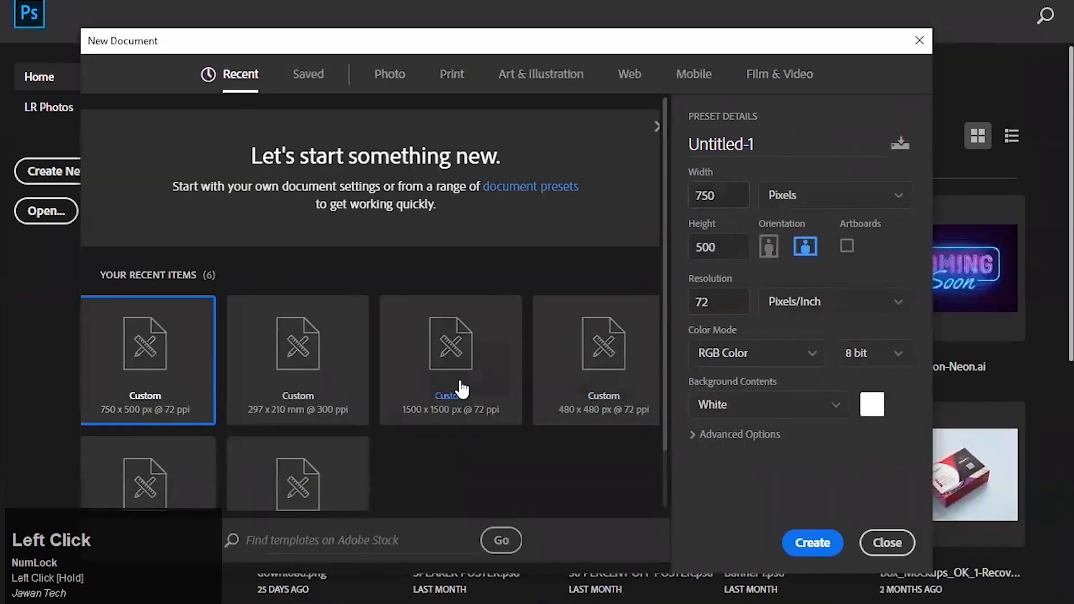
# Create a new 1500 x 1500 px document at 72 ppi and activate the Move tool.
pyautogui.click(373, 385)
pyautogui.click(813, 542)
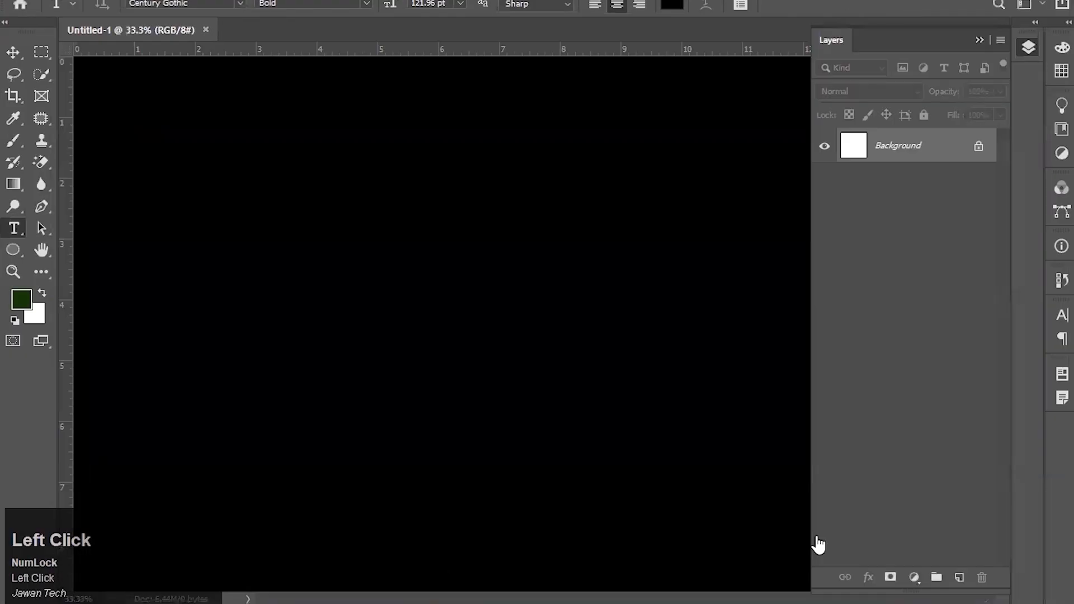
pyautogui.press('v')
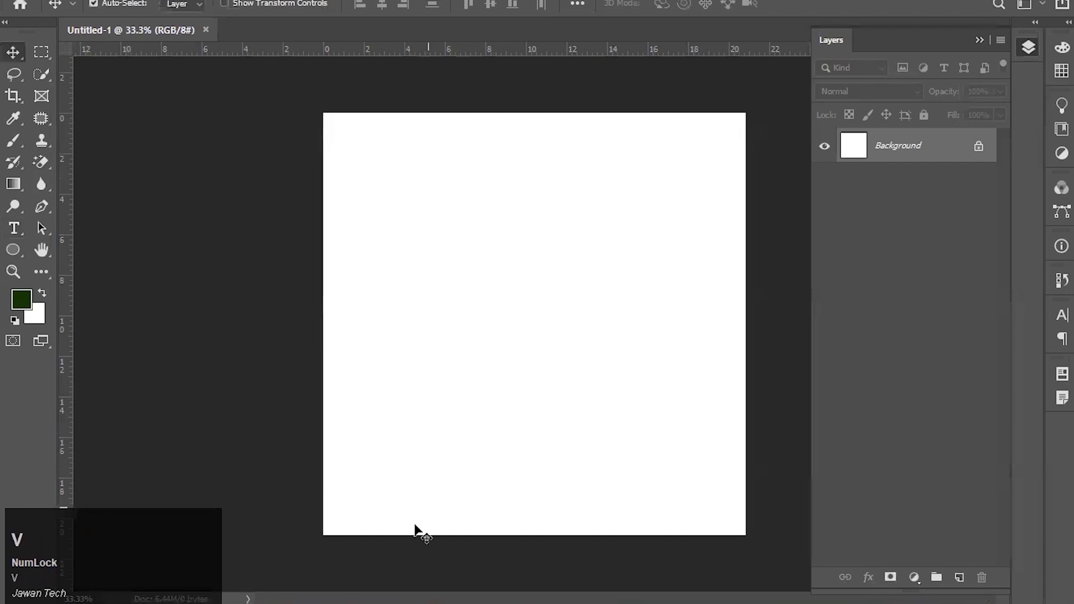
# Open the 1590 Photoshop file from the white-sport-car folder and hide its "HIDE THIS LAYER" layer.
pyautogui.moveTo(405, 567)
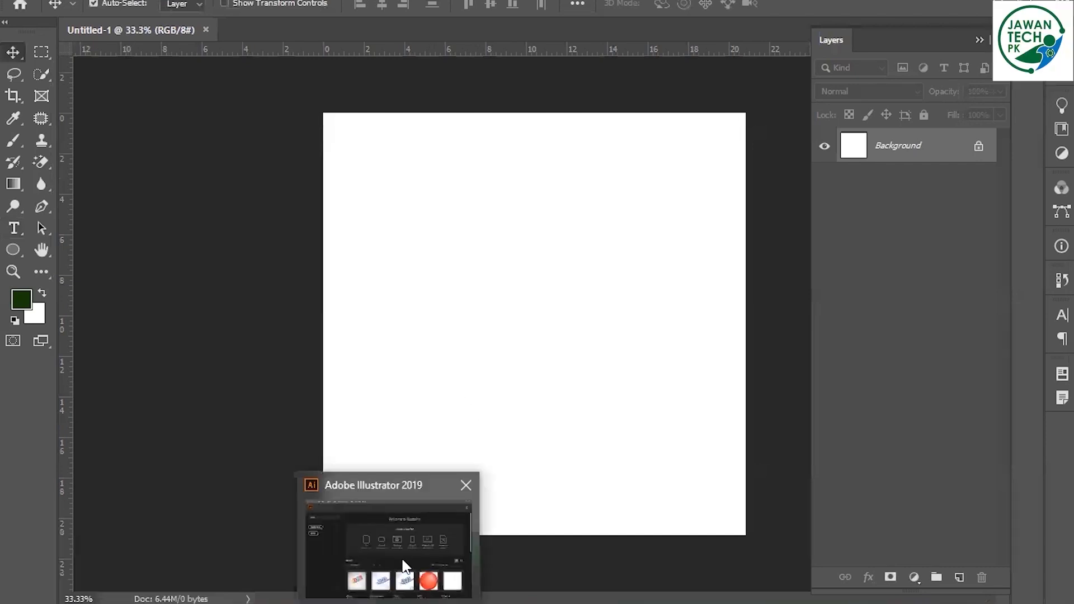
pyautogui.click(243, 534)
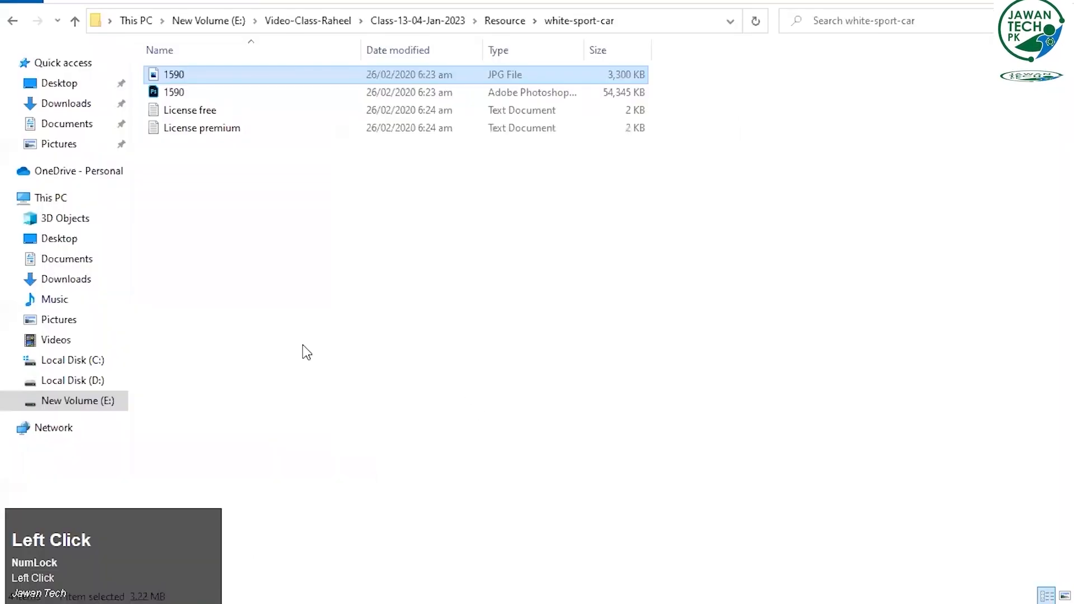
pyautogui.moveTo(166, 91); pyautogui.dragTo(575, 79)
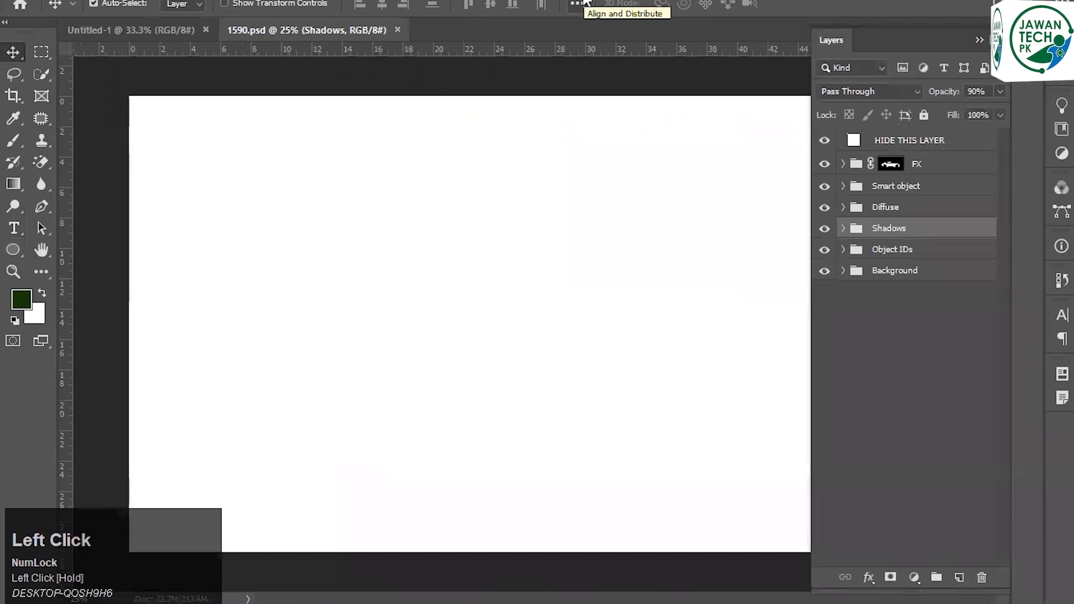
pyautogui.click(823, 141)
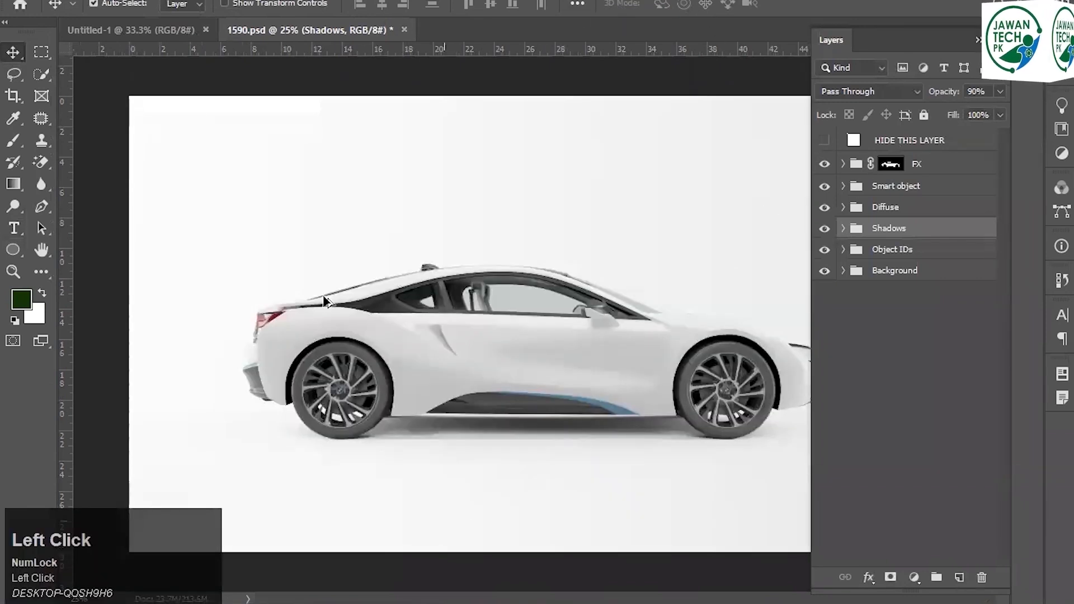
# Examine what the Shadows, Diffuse and Smart object groups contribute to the car by toggling their visibility.
pyautogui.click(138, 21)
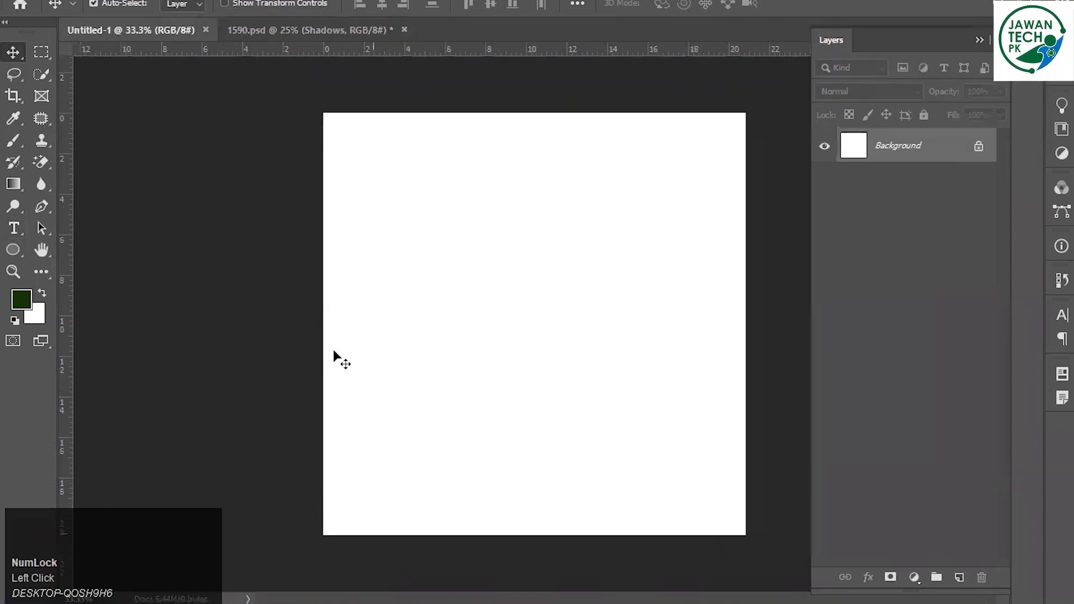
pyautogui.hotkey('ctrl', 'Tab')
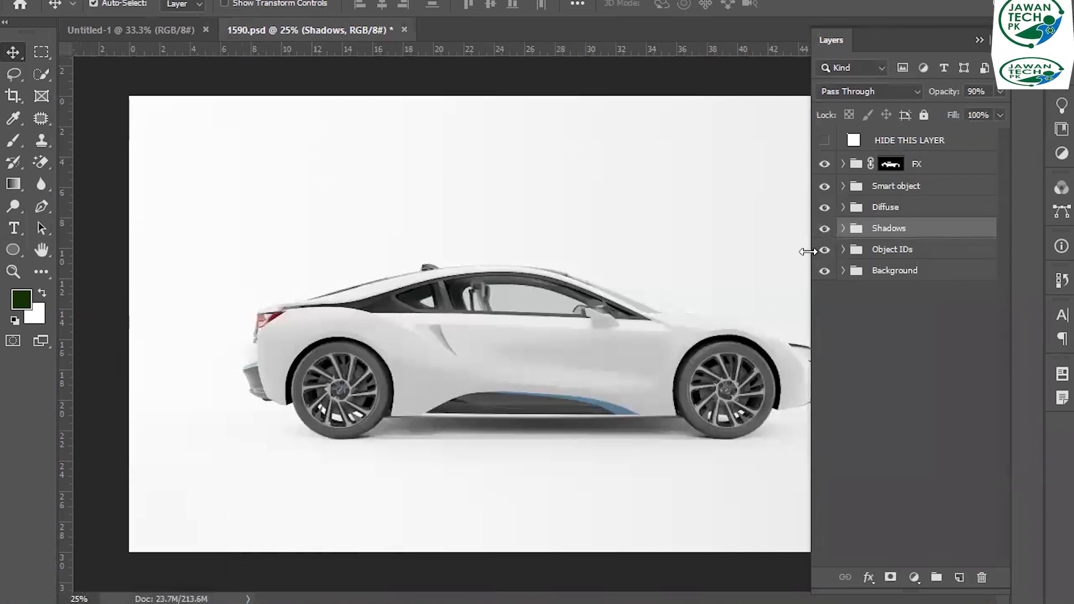
pyautogui.click(825, 230)
pyautogui.click(824, 230)
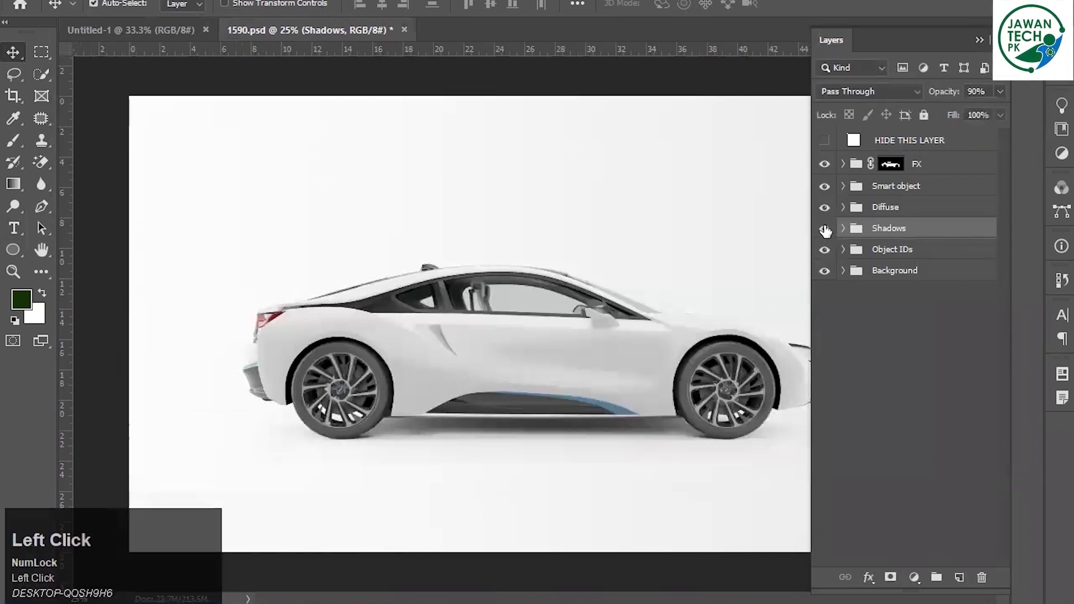
pyautogui.click(822, 212)
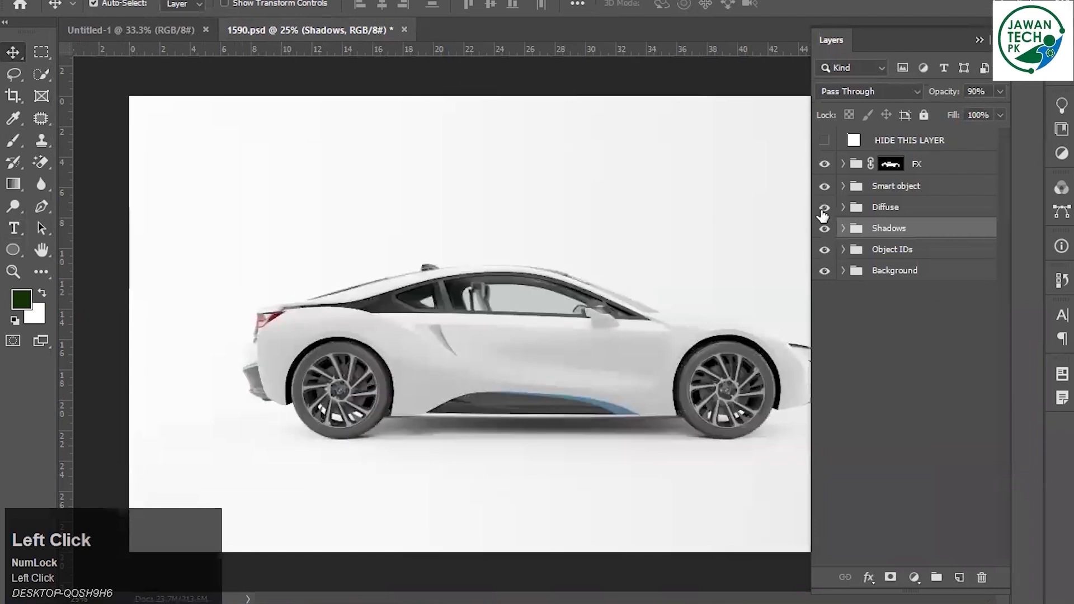
pyautogui.click(822, 189)
pyautogui.click(823, 189)
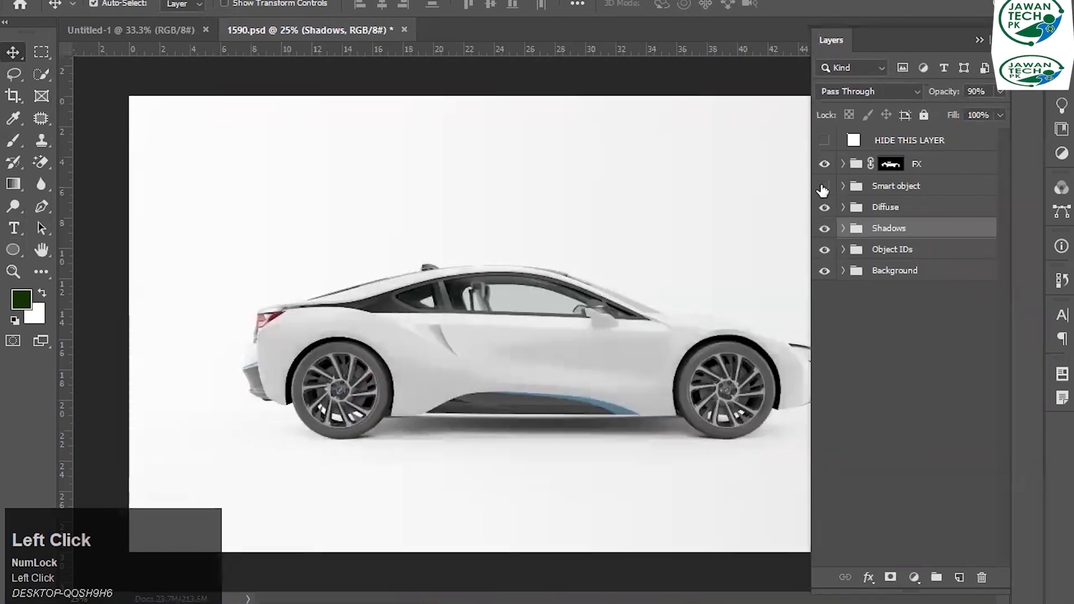
pyautogui.click(825, 187)
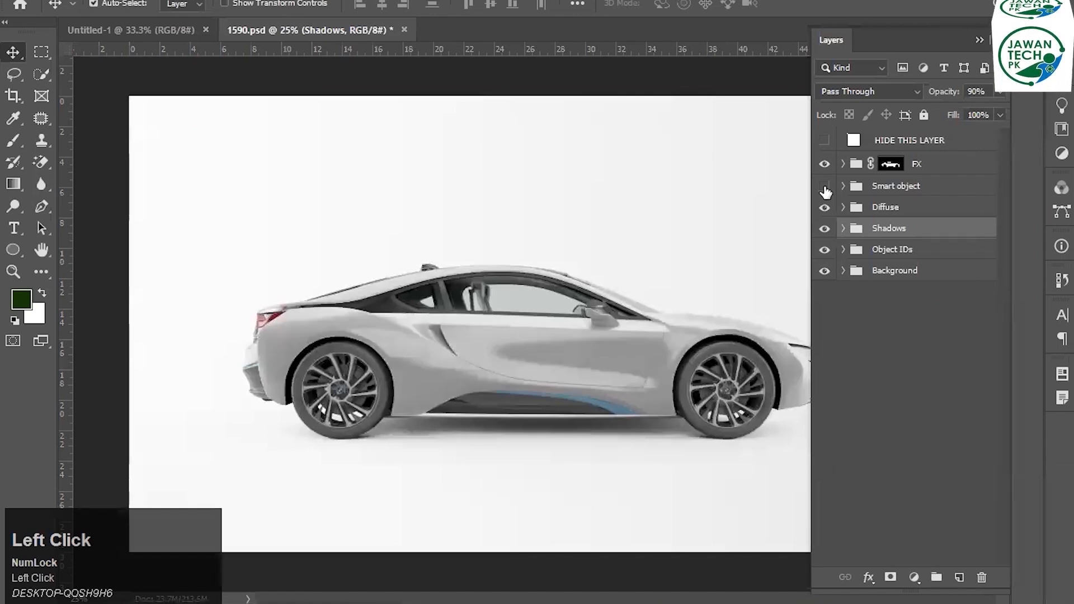
pyautogui.click(825, 187)
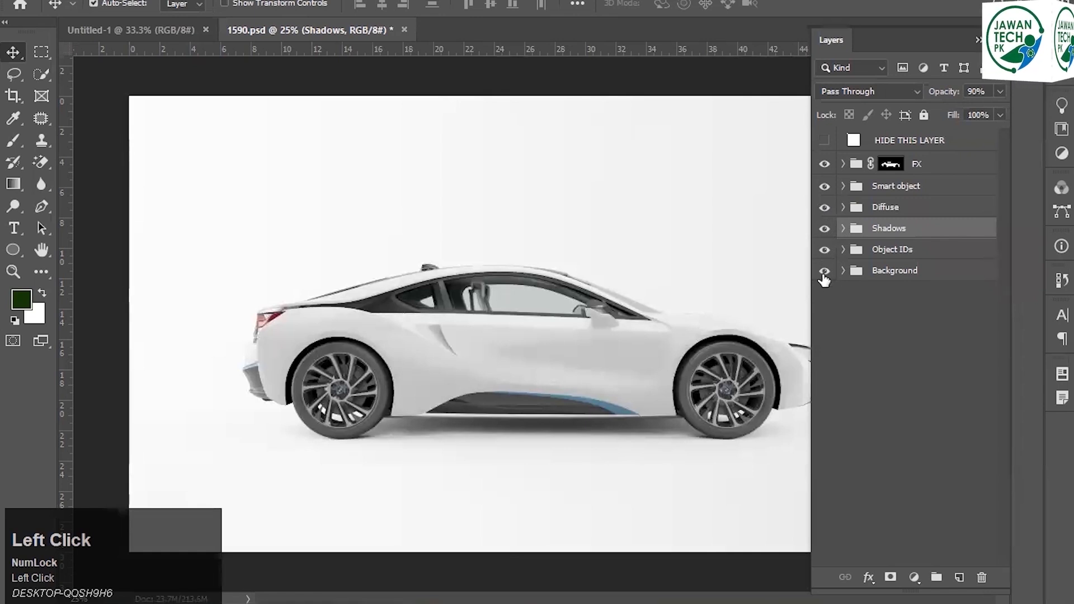
# Remove the plain backdrop by deleting the "HIDE THIS LAYER" layer and the Background group.
pyautogui.click(823, 272)
pyautogui.click(823, 272)
pyautogui.click(823, 273)
pyautogui.click(824, 273)
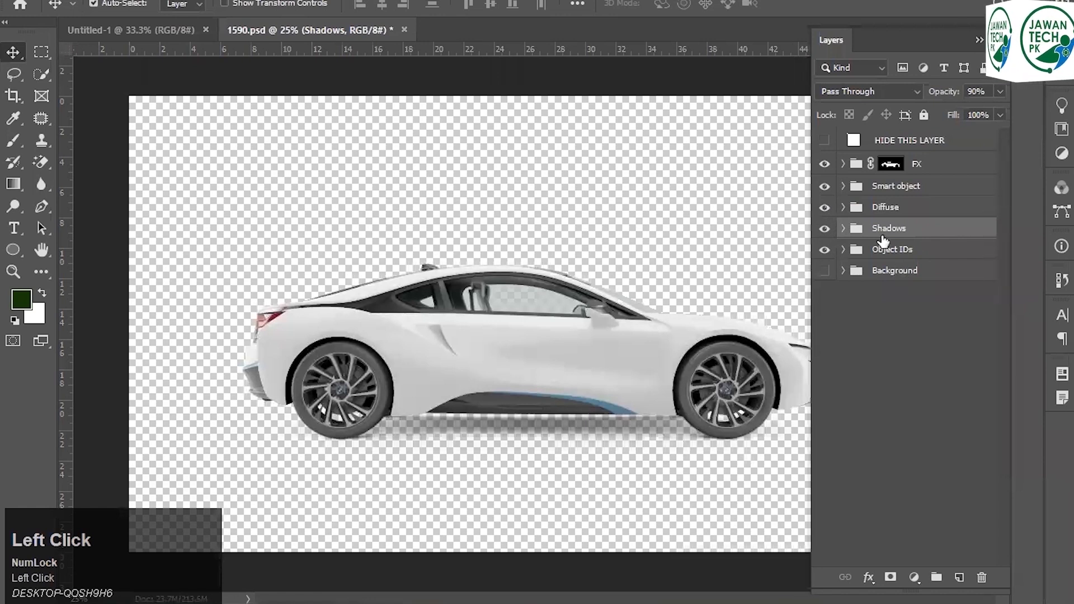
pyautogui.click(954, 145)
pyautogui.press('Delete')
pyautogui.click(945, 259)
pyautogui.press('Delete')
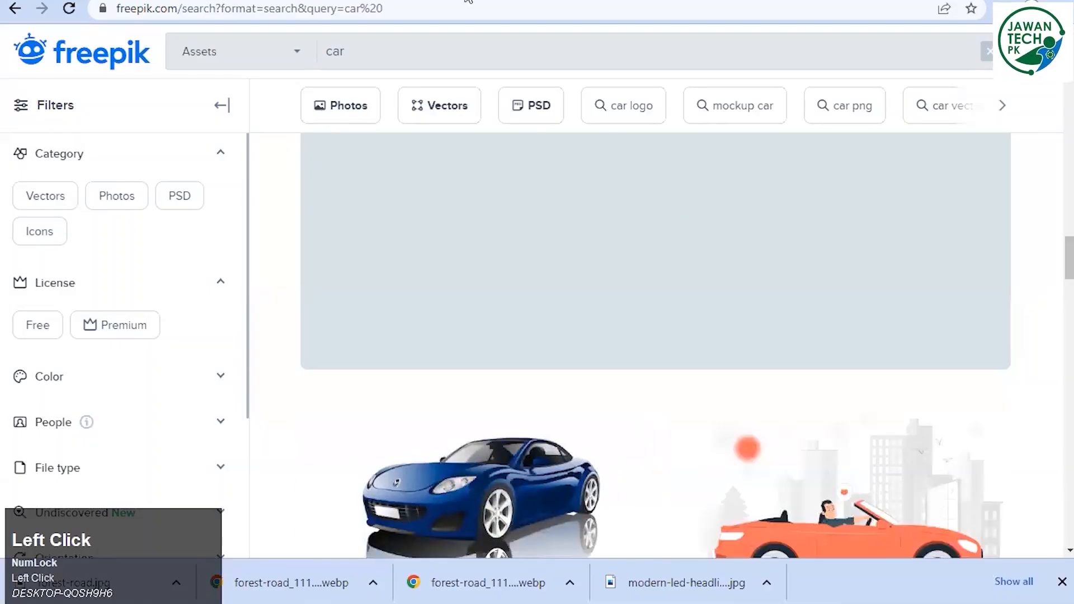
# Move the downloaded forest-road image from the Downloads folder into the Resource folder of Class-13-04-Jan-2023 on drive E.
pyautogui.hotkey('ctrl', 'j')
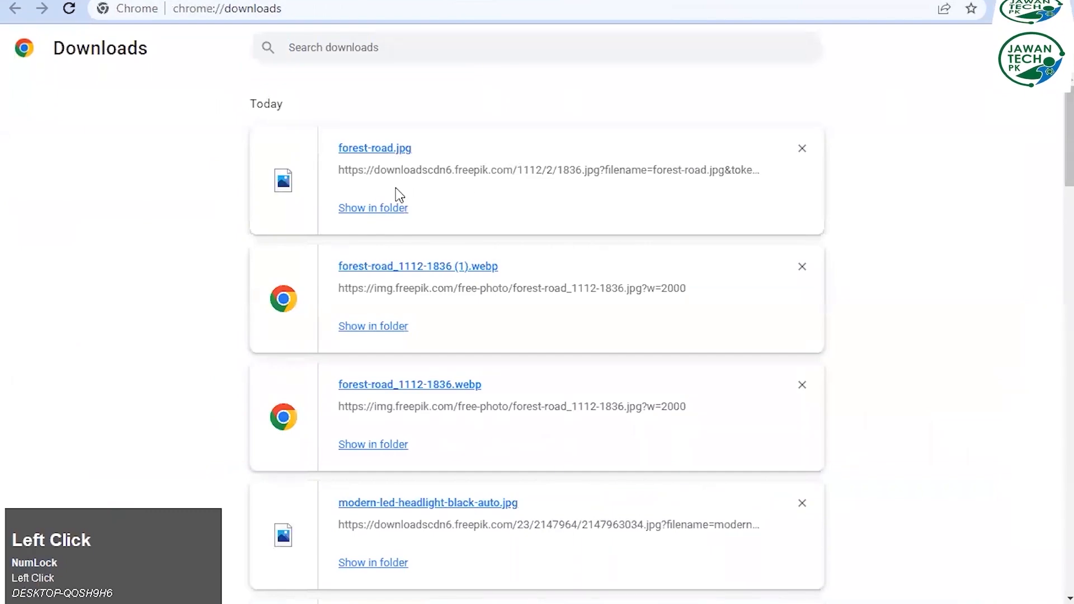
pyautogui.click(394, 207)
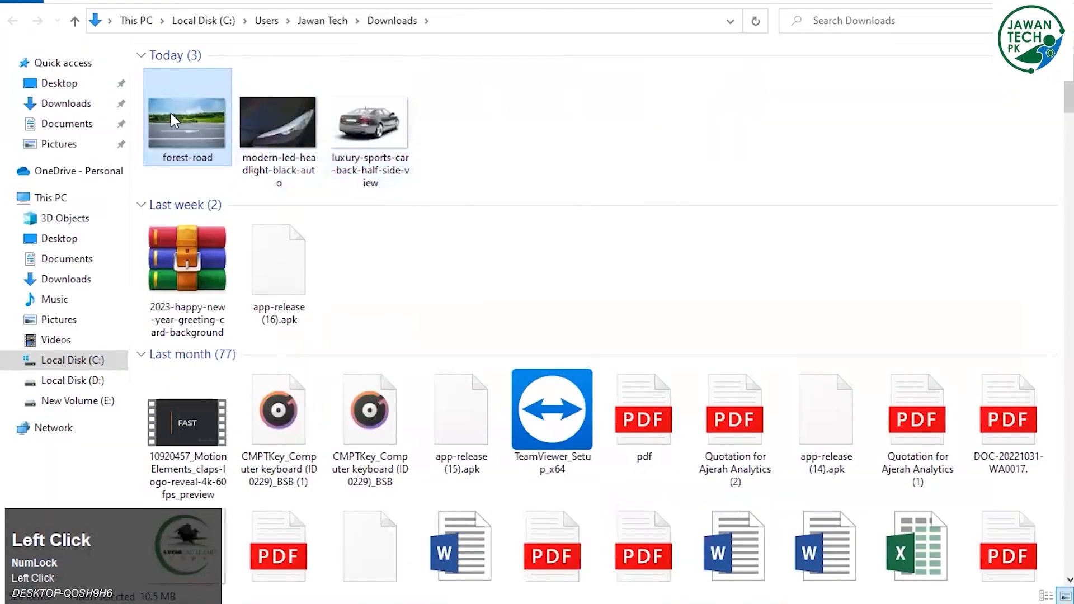
pyautogui.hotkey('ctrl', 'x')
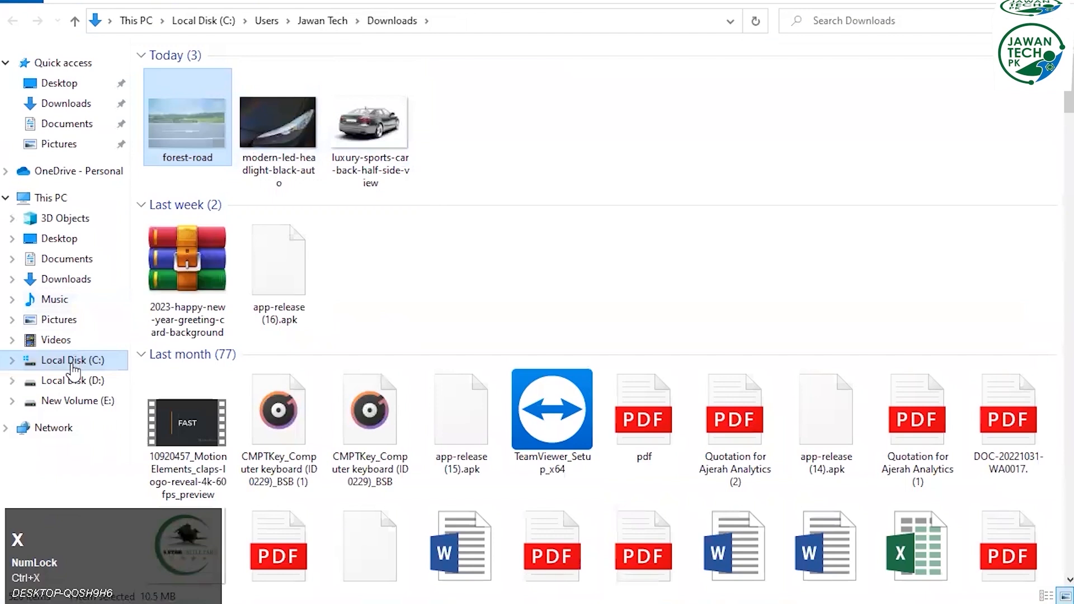
pyautogui.click(74, 400)
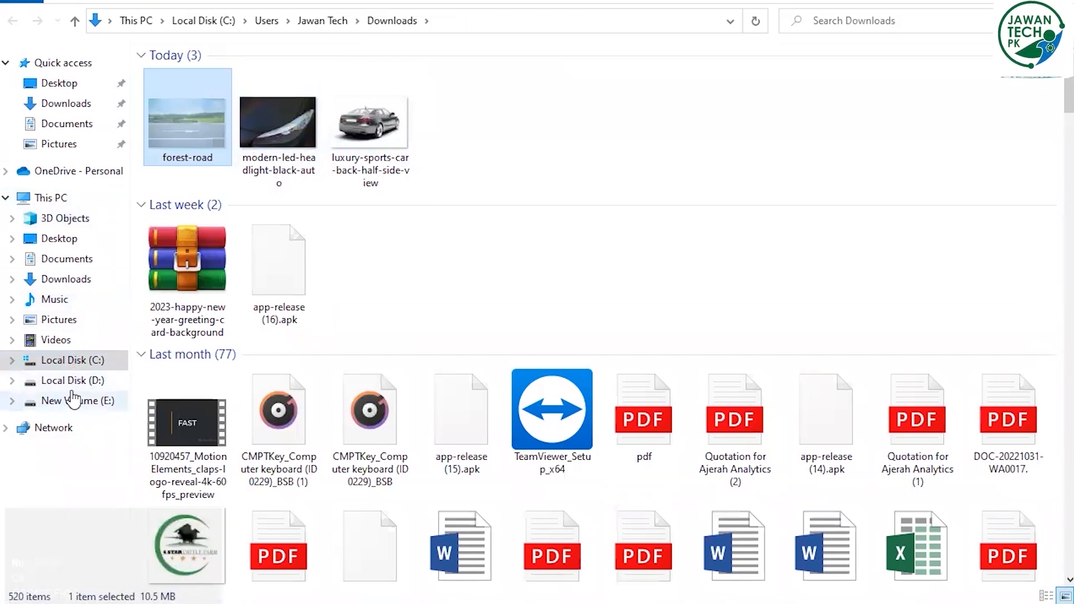
pyautogui.press('v')
pyautogui.press('v')
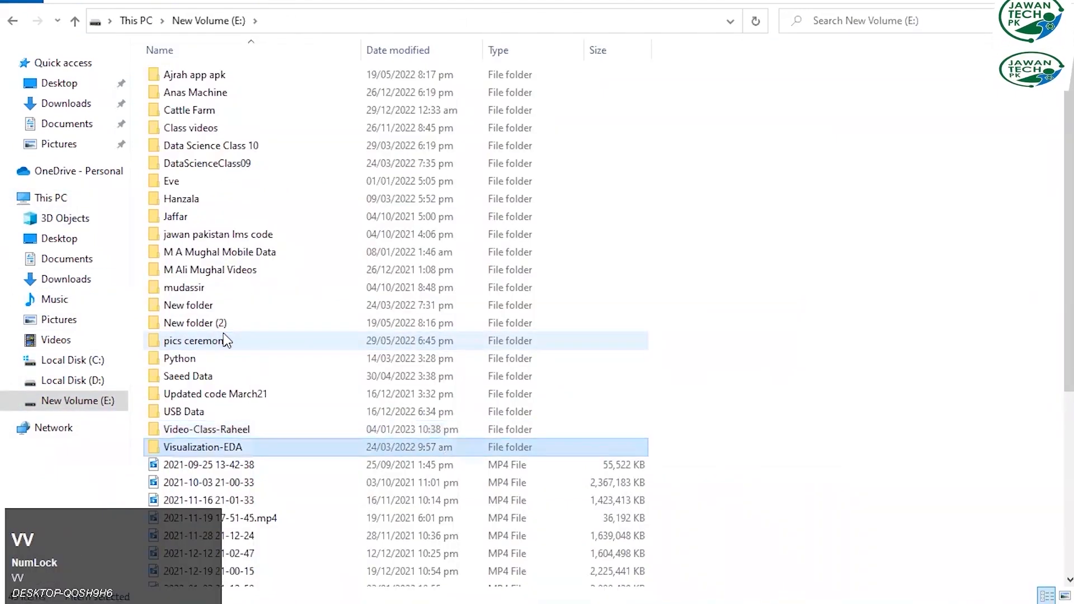
pyautogui.press('Return')
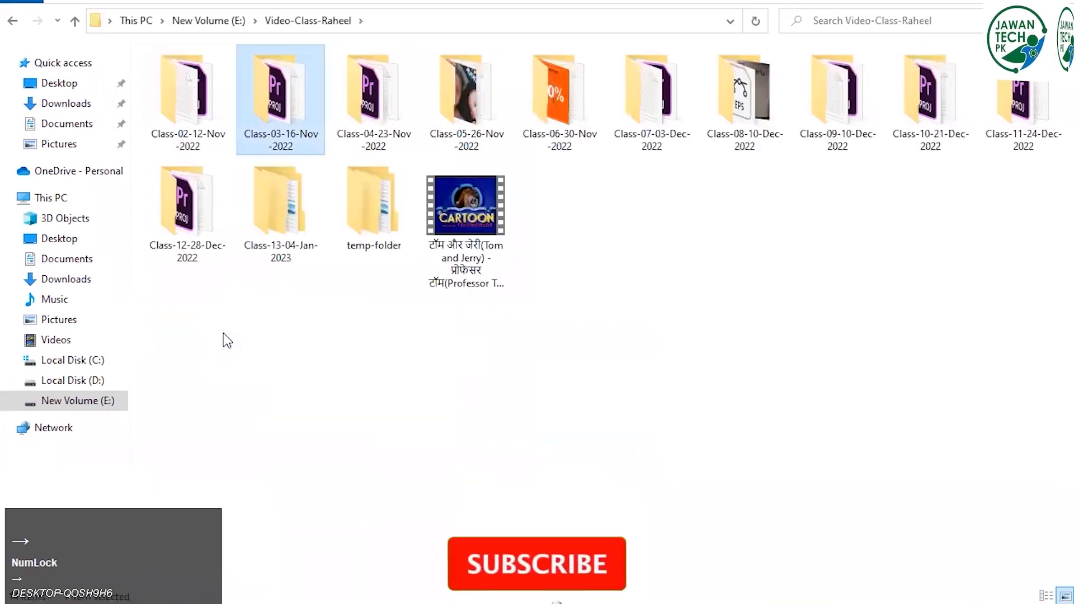
pyautogui.press('Down')
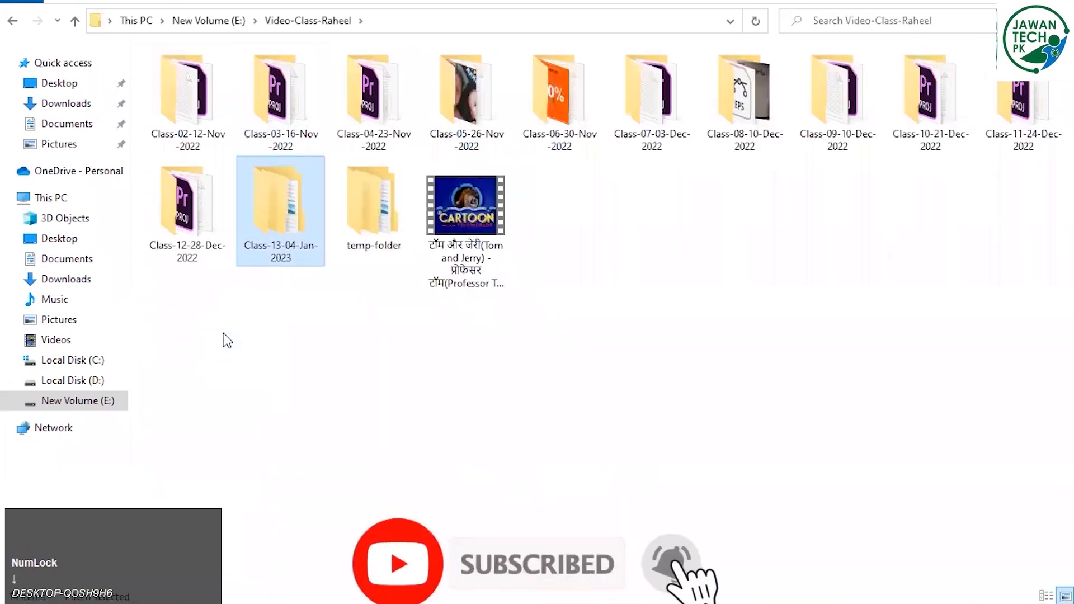
pyautogui.press('Return')
pyautogui.press('Return')
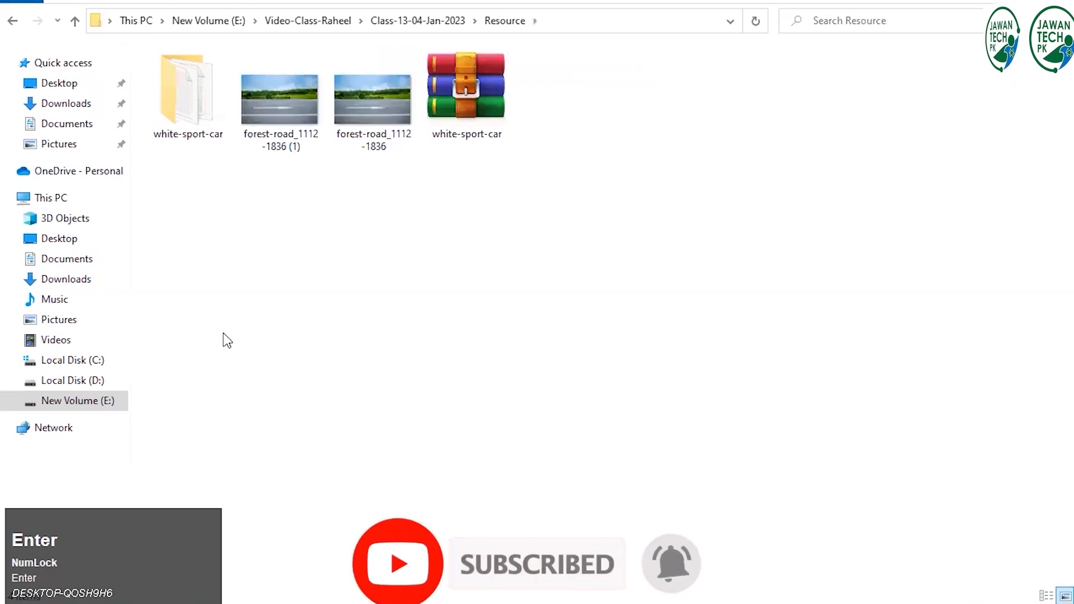
pyautogui.hotkey('ctrl', 'v')
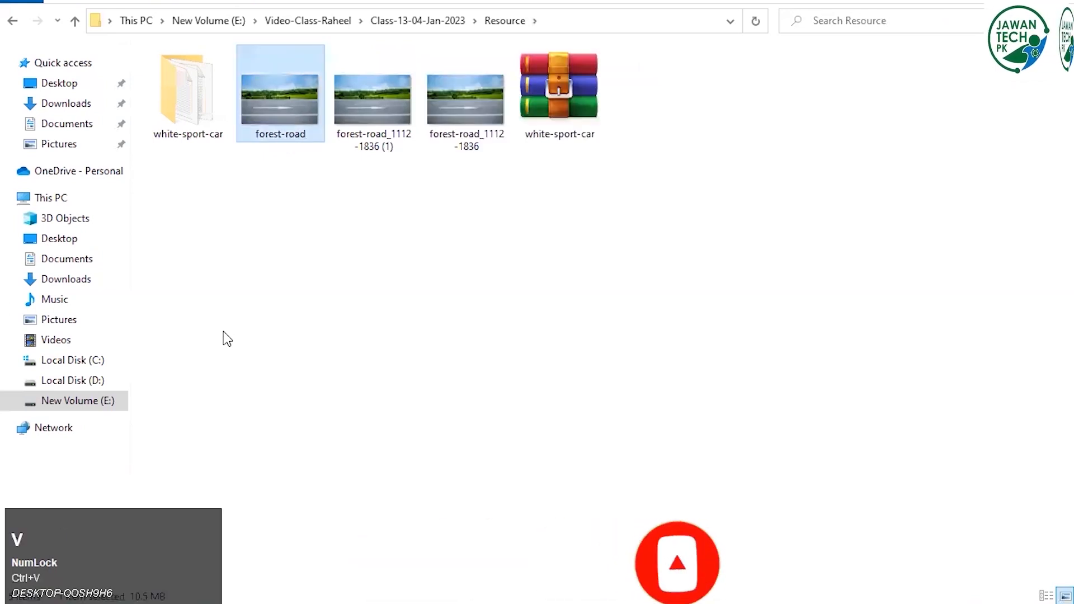
# Place the forest-road image in the car document, scaled to about 357% to cover the canvas, and move its layer below the Object IDs group.
pyautogui.moveTo(267, 83); pyautogui.dragTo(519, 236)
pyautogui.moveTo(651, 247); pyautogui.dragTo(941, 60)
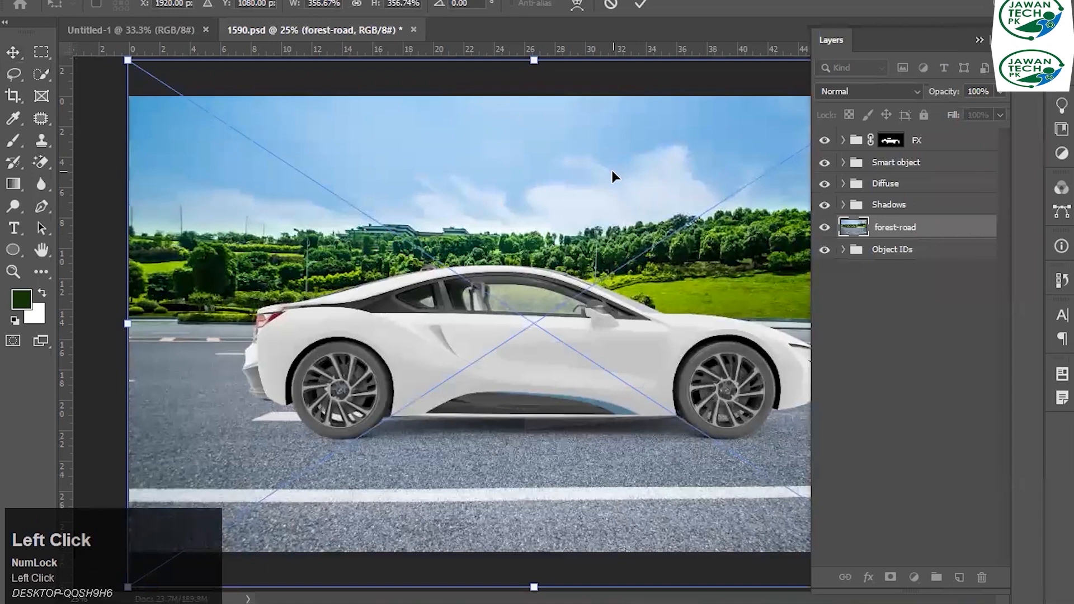
pyautogui.scroll(-2, 611, 170)
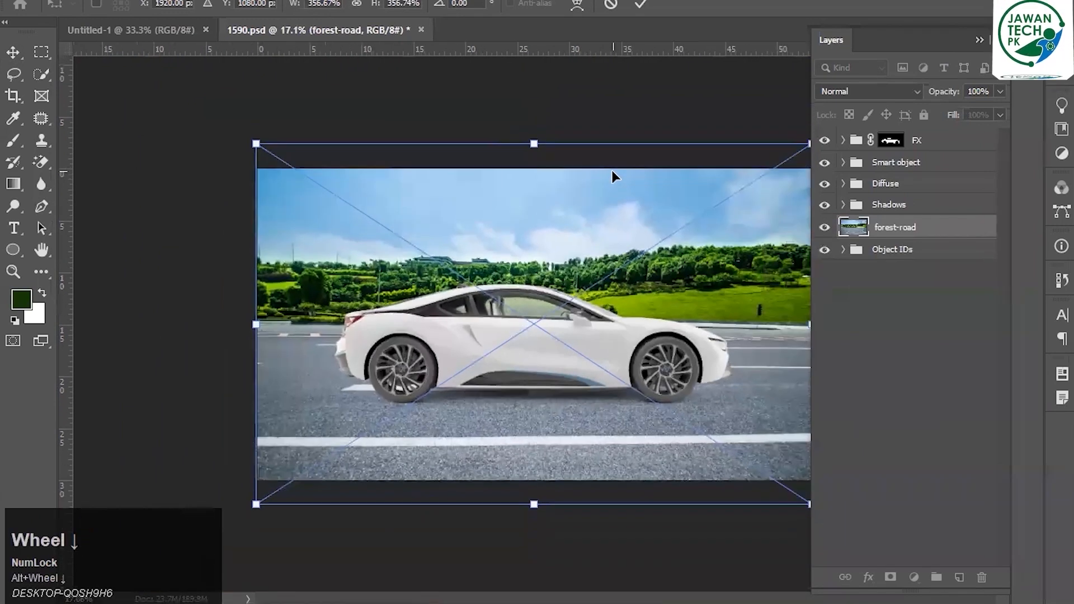
pyautogui.click(587, 208)
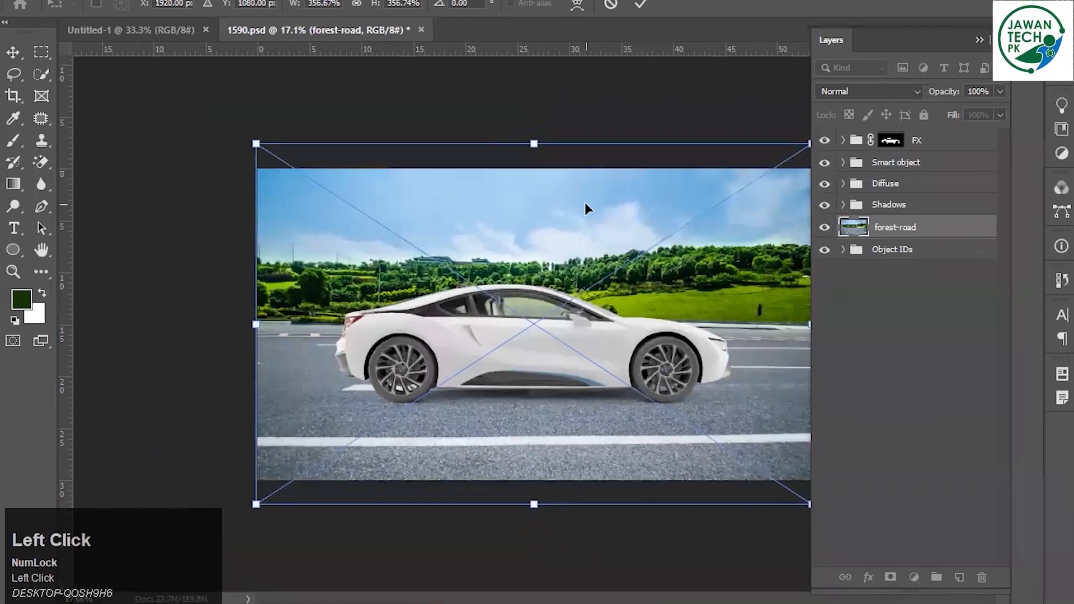
pyautogui.moveTo(959, 233); pyautogui.dragTo(934, 257)
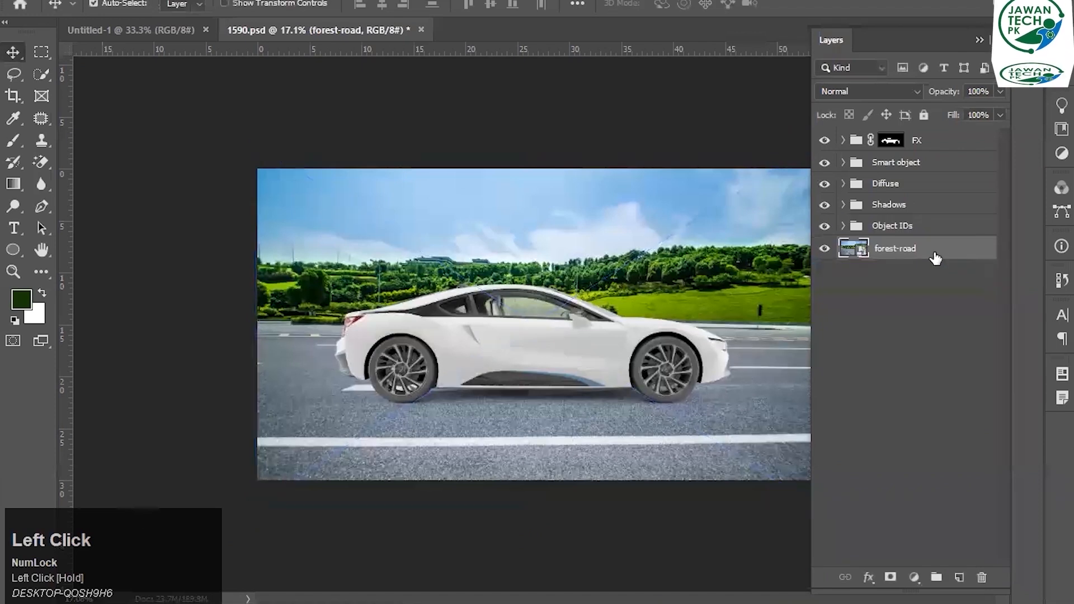
# Enlarge the forest-road layer around its centre to about 577%.
pyautogui.hotkey('ctrl', 't')
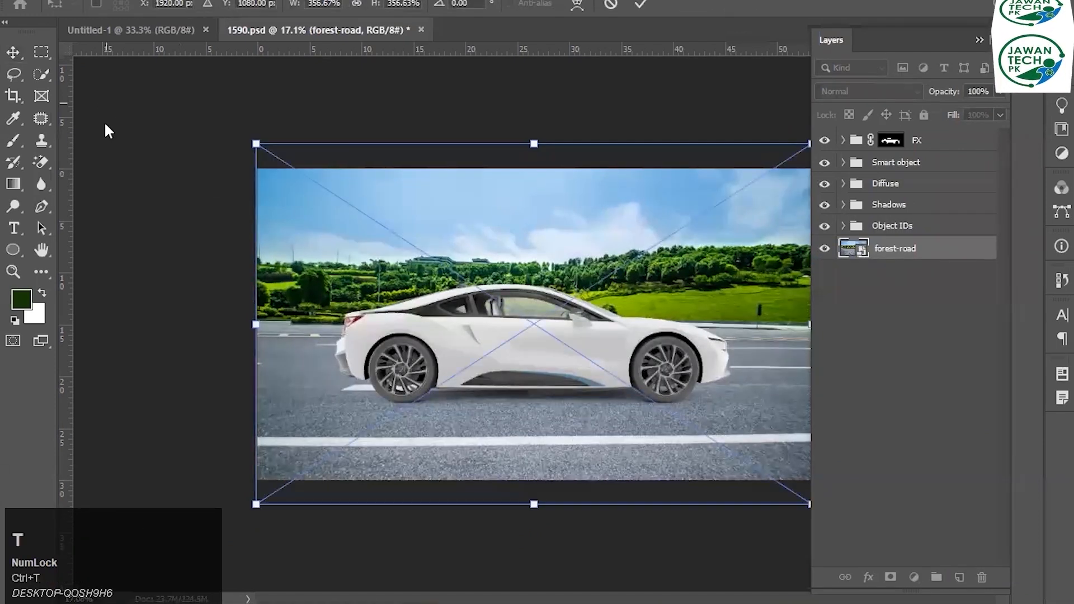
pyautogui.moveTo(258, 141); pyautogui.dragTo(61, 74)
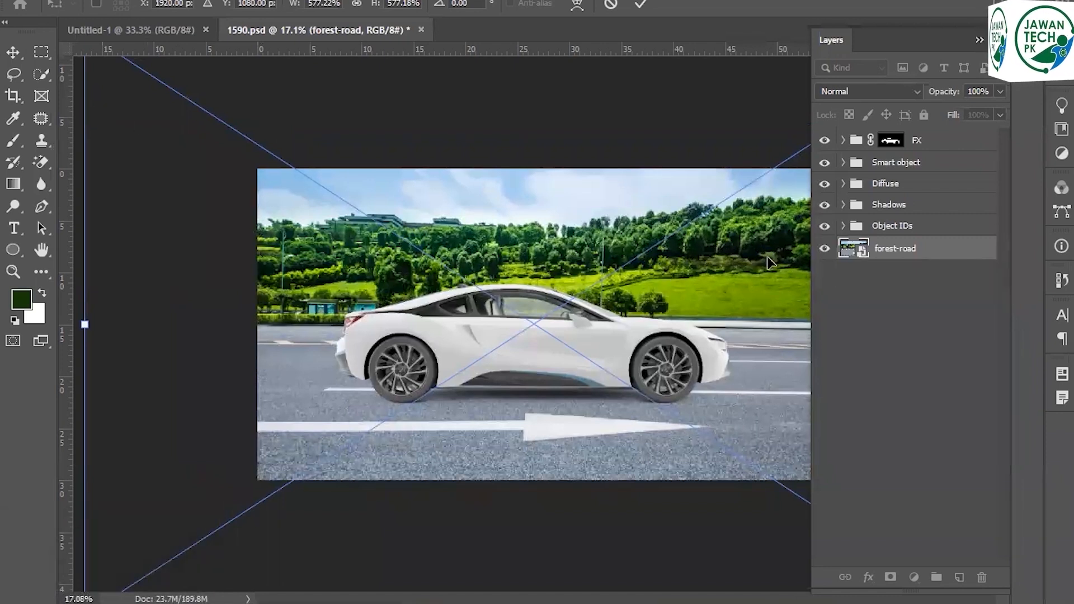
pyautogui.click(958, 257)
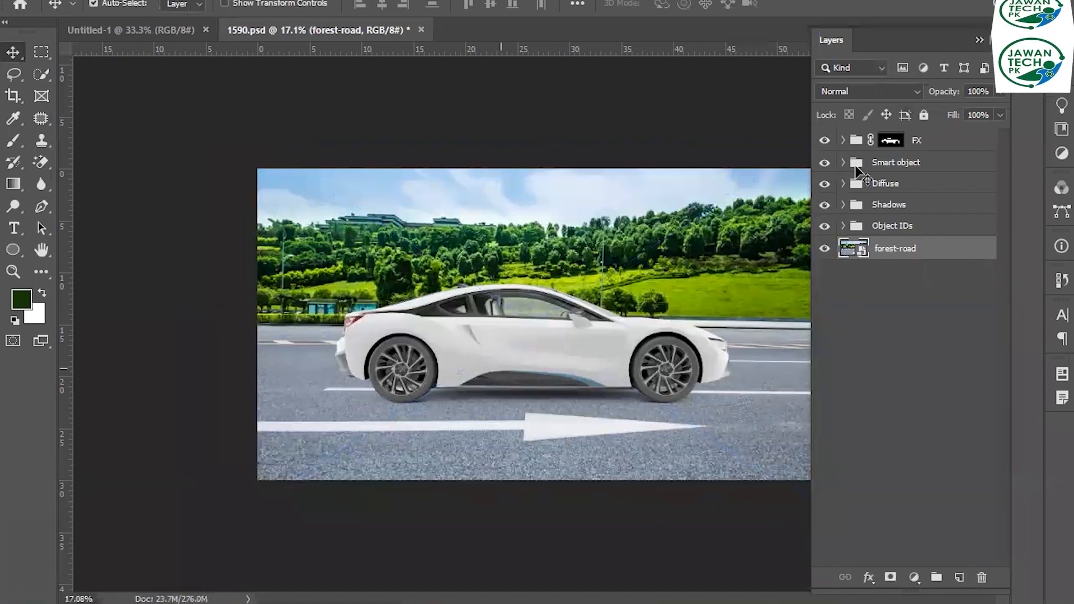
# Try moving the car down the road by its individual layers, undoing each move.
pyautogui.click(394, 369)
pyautogui.moveTo(396, 366); pyautogui.dragTo(403, 422)
pyautogui.hotkey('ctrl', 'z')
pyautogui.moveTo(399, 361); pyautogui.dragTo(397, 422)
pyautogui.hotkey('ctrl', 'z')
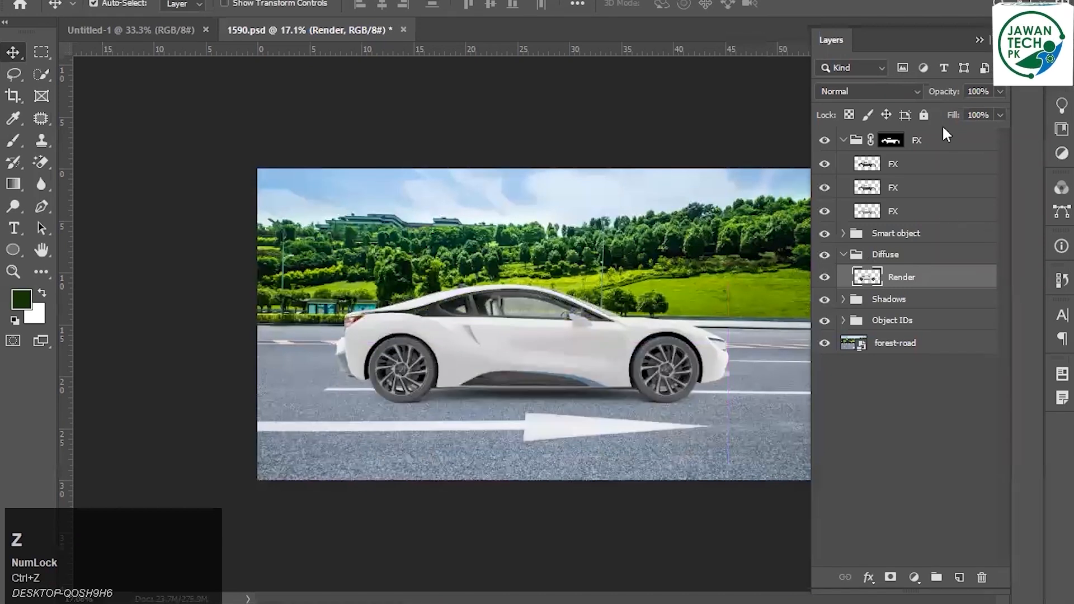
# Collapse the open groups and merge all car groups from FX down to Object IDs into one layer.
pyautogui.click(843, 140)
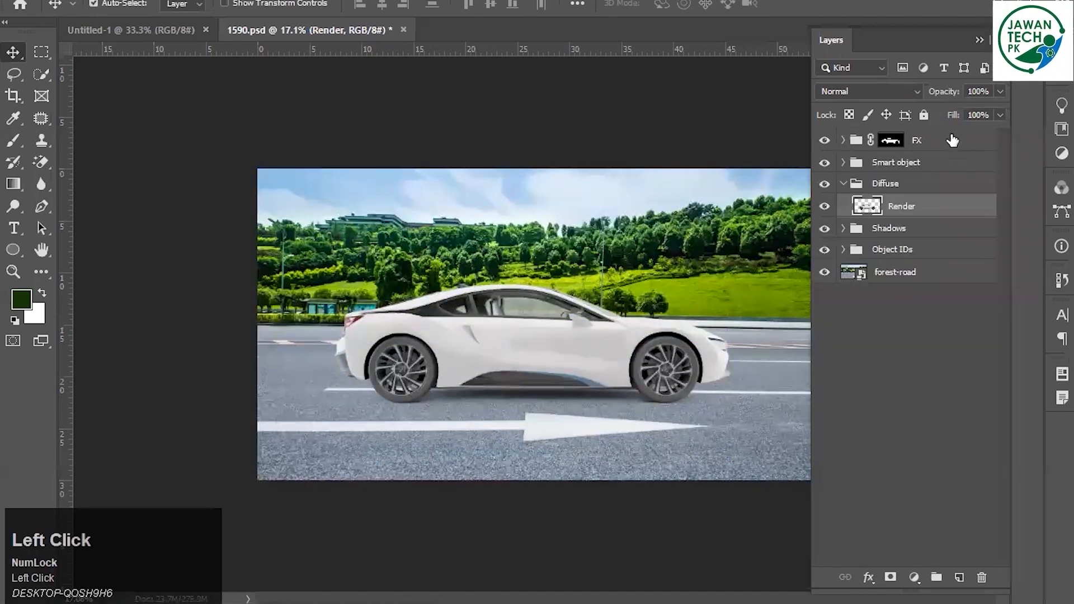
pyautogui.click(951, 141)
pyautogui.click(842, 184)
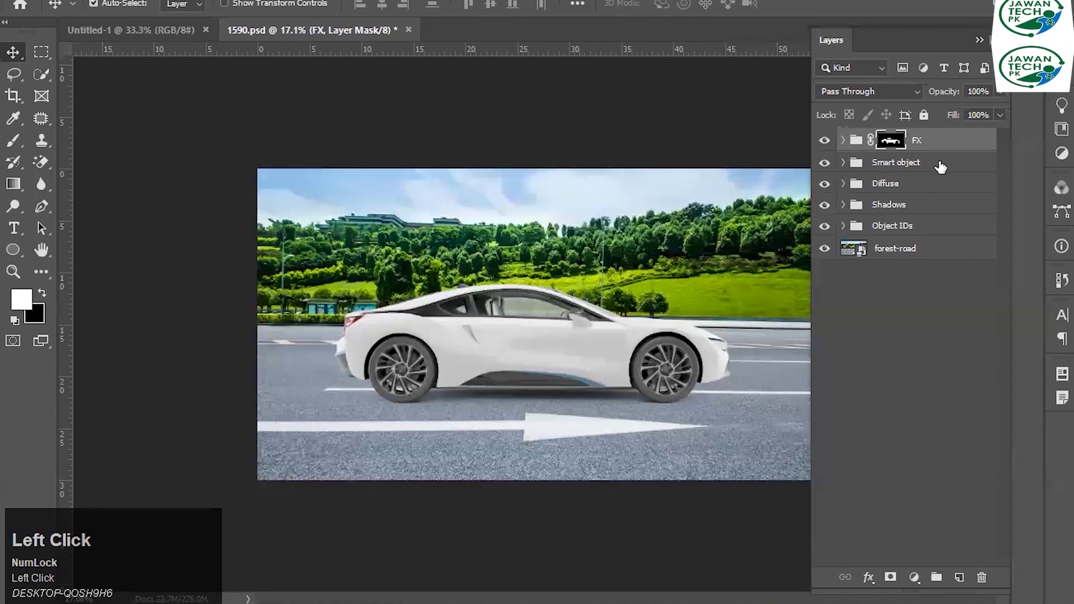
pyautogui.keyDown('shift'); pyautogui.click(920, 226); pyautogui.keyUp('shift')
pyautogui.moveTo(823, 226)
pyautogui.mouseDown()
pyautogui.moveTo(820, 142)
pyautogui.moveTo(822, 229)
pyautogui.mouseUp()
pyautogui.hotkey('ctrl', 'e')
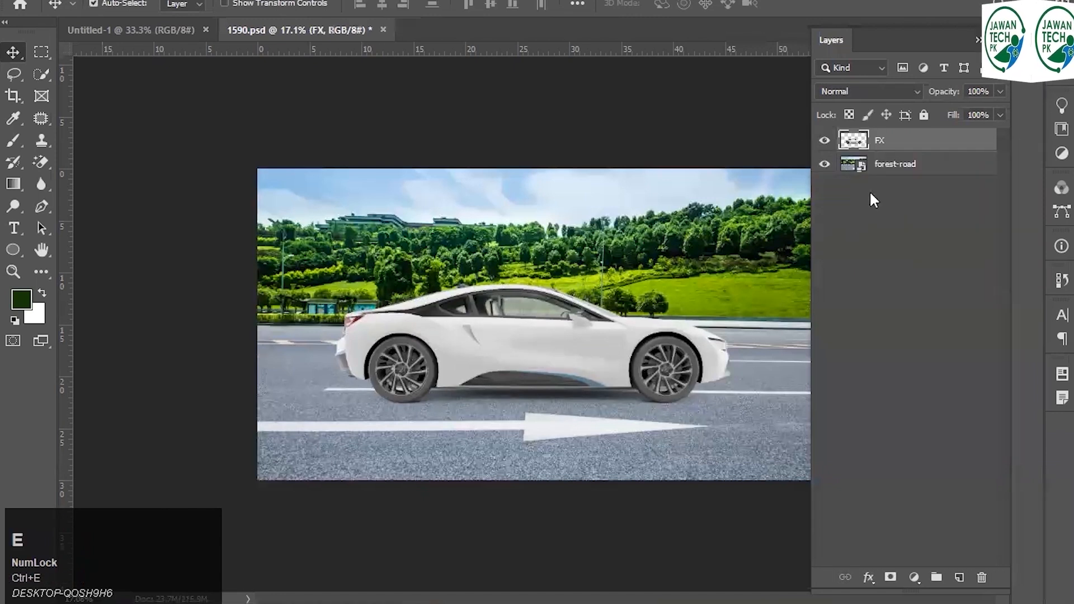
# Toggle the visibility of the merged car layer to check it against the forest road.
pyautogui.click(825, 140)
pyautogui.click(826, 141)
pyautogui.click(826, 142)
pyautogui.click(826, 142)
pyautogui.click(826, 141)
pyautogui.click(826, 141)
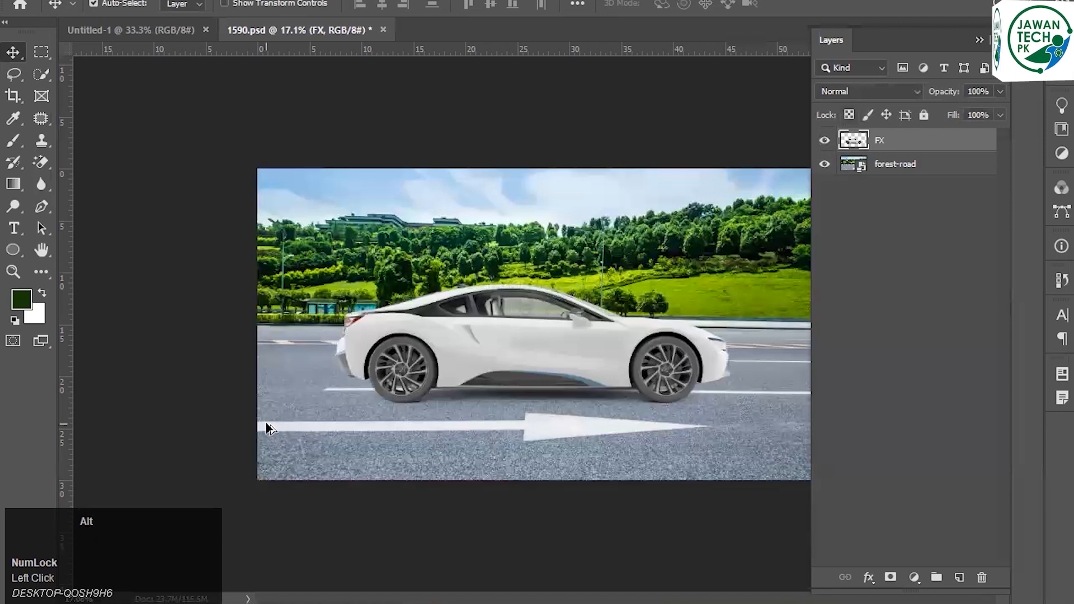
# Try cutting the rear wheel onto its own layer using an elliptical selection with a 10 px feather.
pyautogui.scroll(2, 403, 378)
pyautogui.scroll(3, 454, 330)
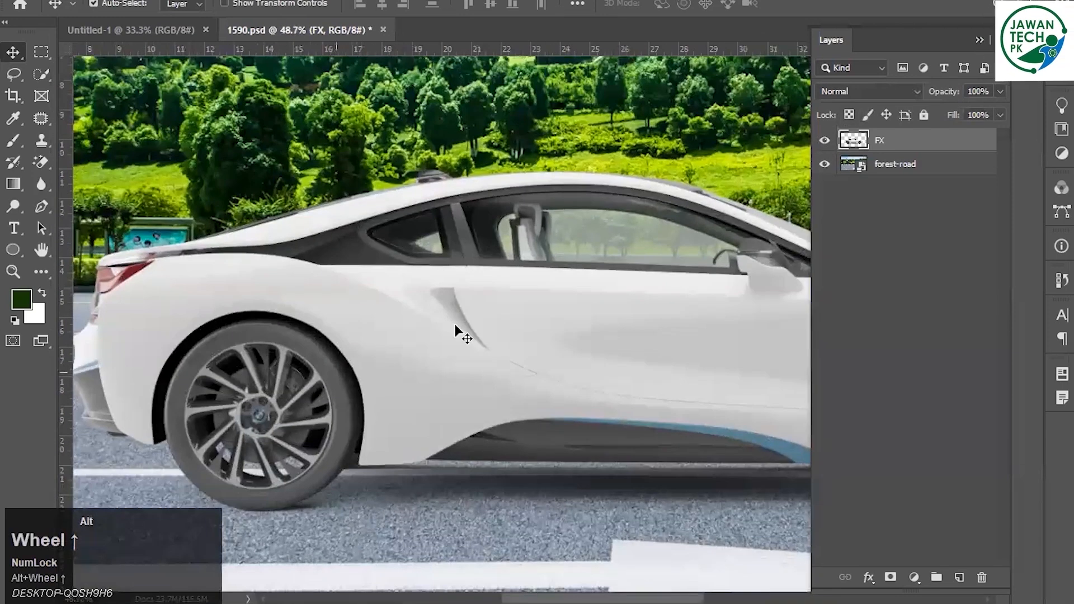
pyautogui.scroll(4, 454, 330)
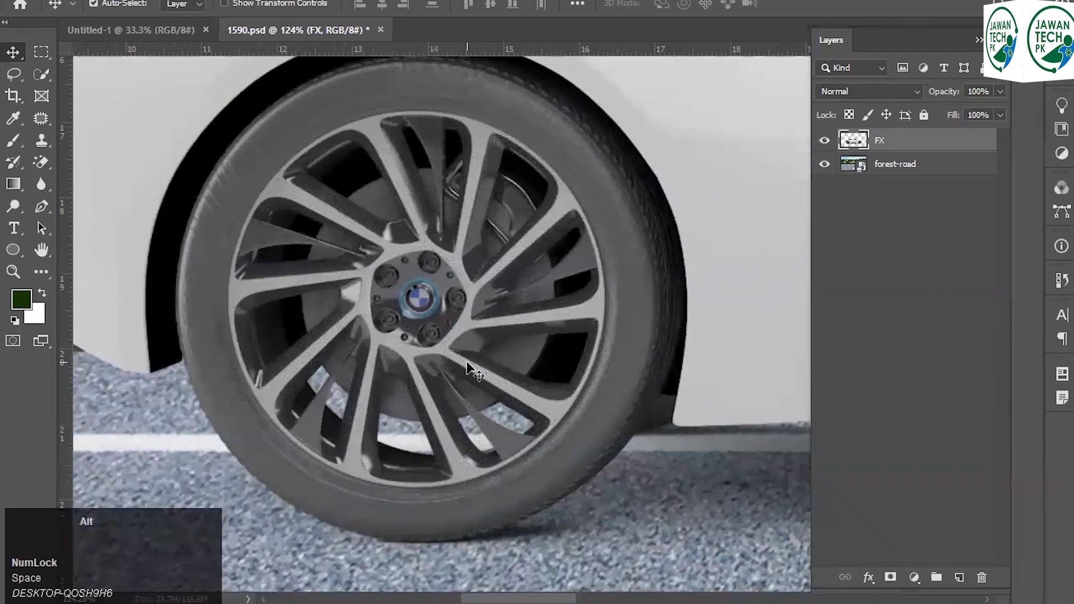
pyautogui.keyDown('alt'); pyautogui.click(468, 369); pyautogui.keyUp('alt')
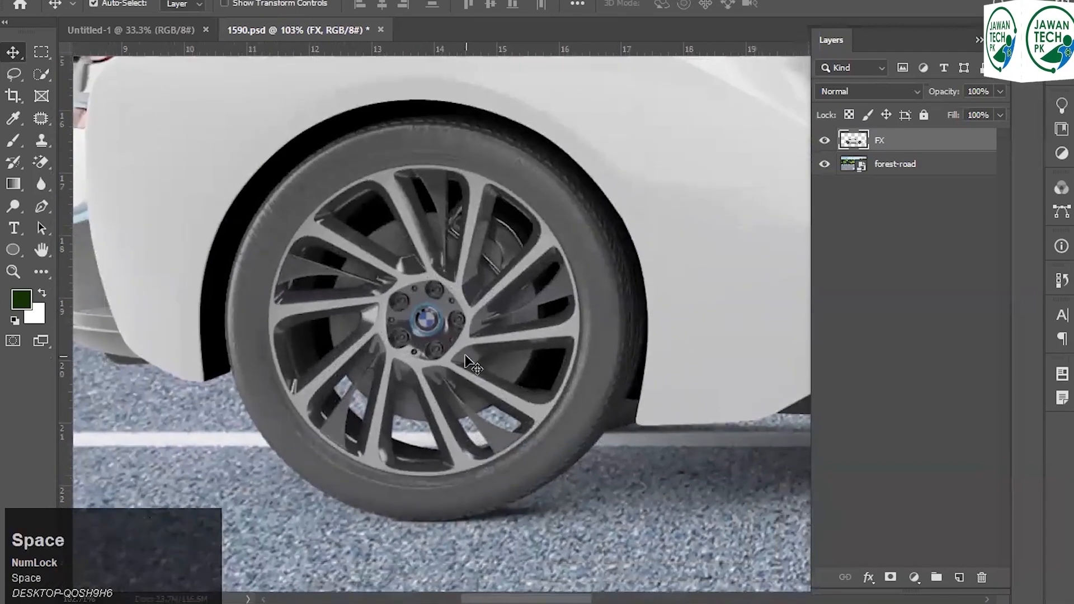
pyautogui.press('m')
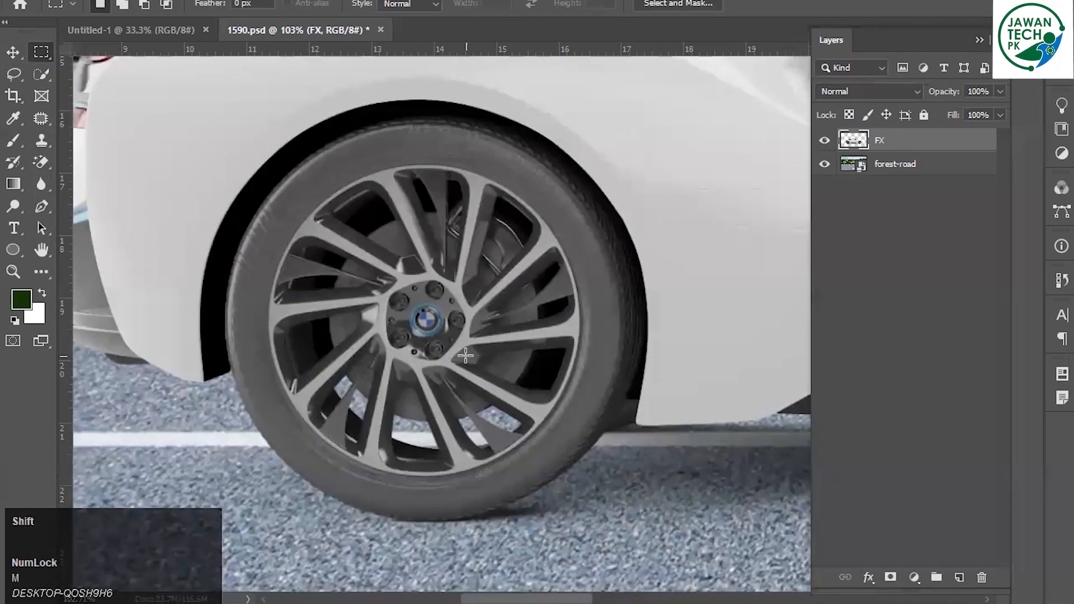
pyautogui.hotkey('shift', 'm')
pyautogui.moveTo(305, 193); pyautogui.dragTo(863, 529)
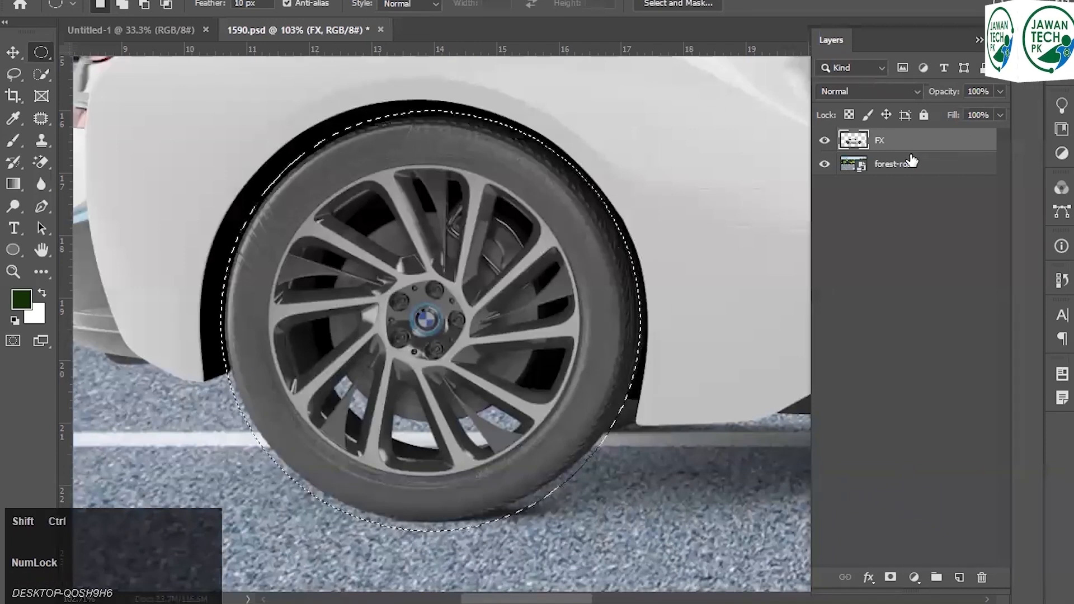
pyautogui.hotkey('ctrl', 'shift', 'j')
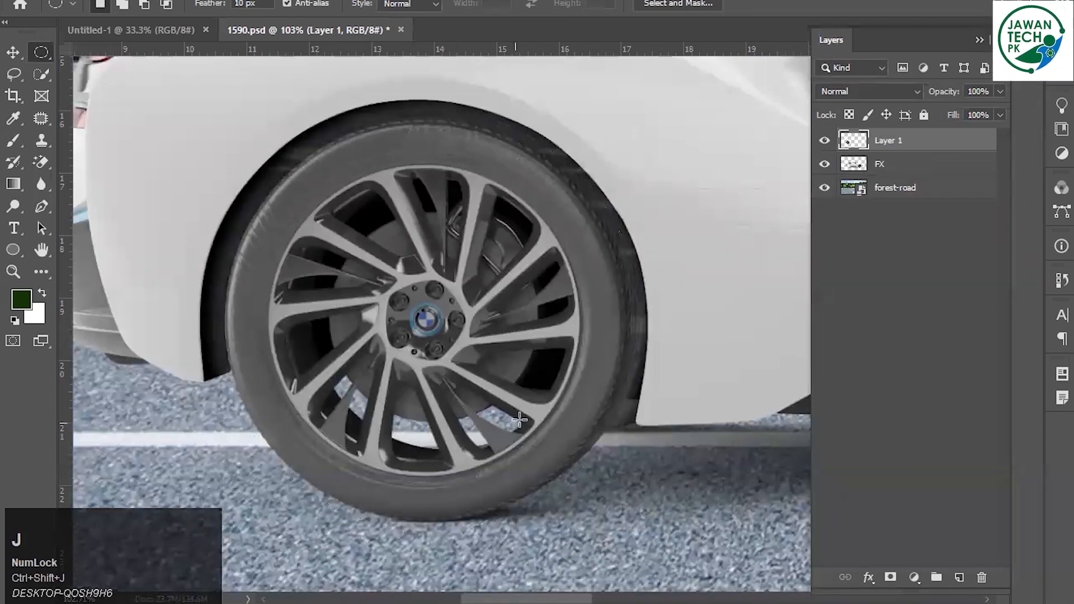
# Try moving the cut rear wheel away from the car, and undo the moves and the feathered cut.
pyautogui.press('v')
pyautogui.moveTo(446, 277); pyautogui.dragTo(759, 425)
pyautogui.hotkey('ctrl', 'z')
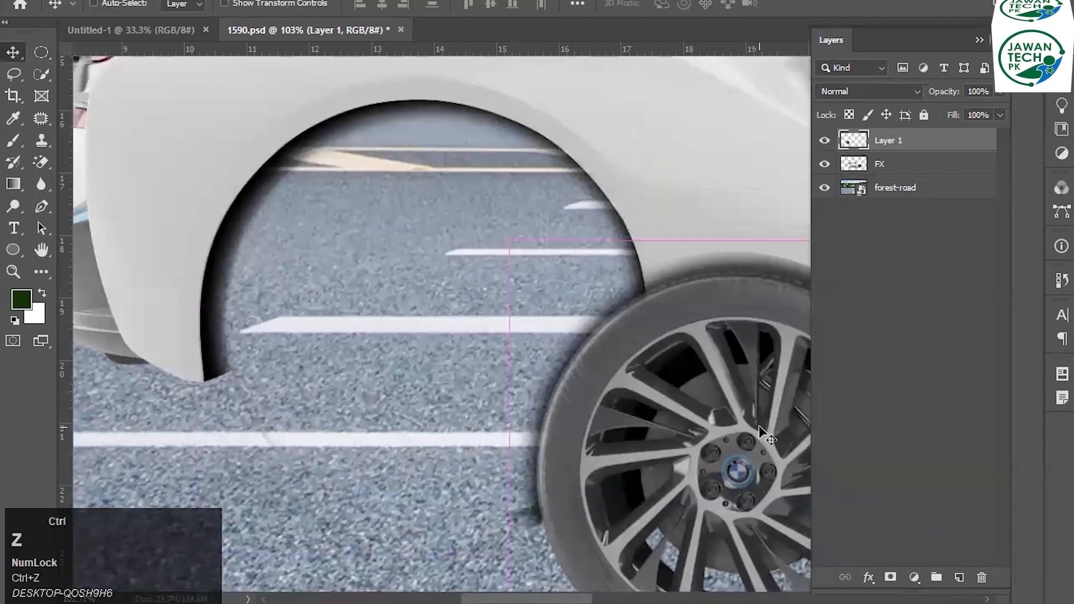
pyautogui.moveTo(366, 316); pyautogui.dragTo(479, 356)
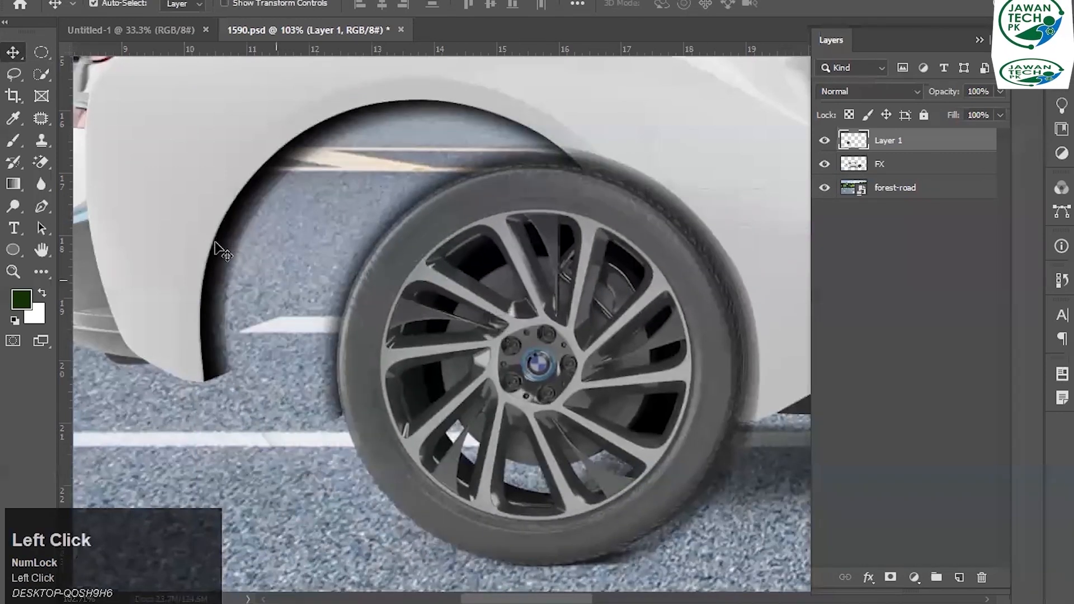
pyautogui.hotkey('ctrl', 'z')
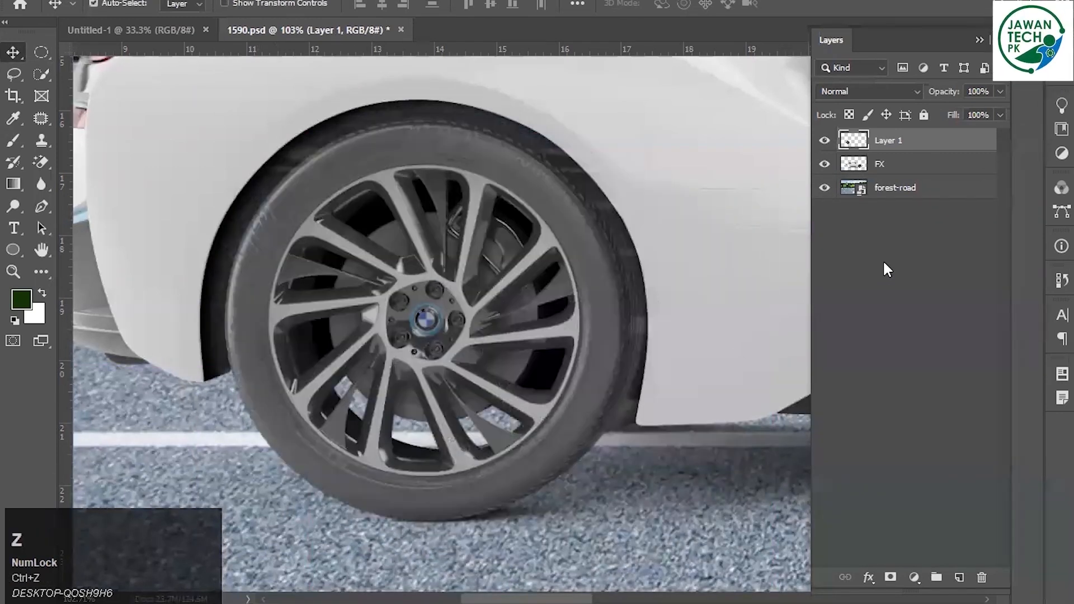
pyautogui.hotkey('ctrl', 'z')
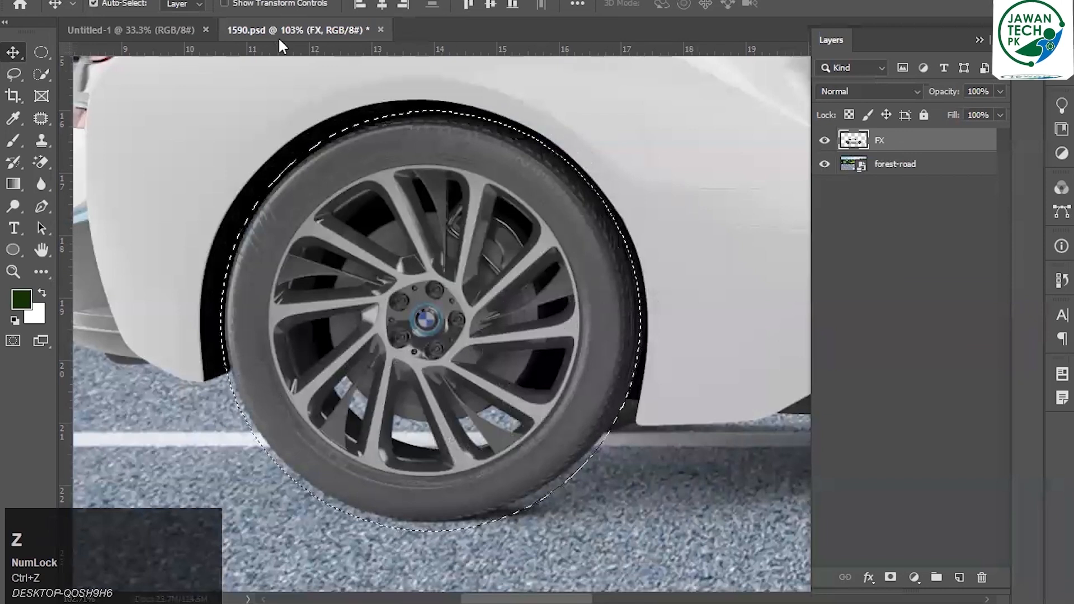
# Set the elliptical marquee's feather to 0 px and nudge the rear wheel selection slightly to the right.
pyautogui.press('v')
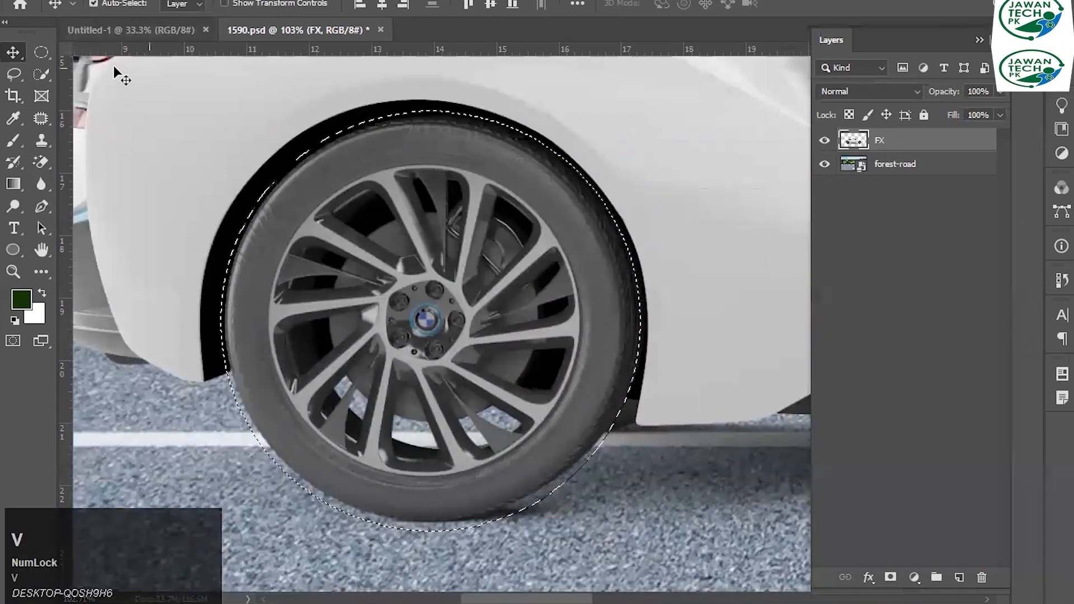
pyautogui.click(32, 52)
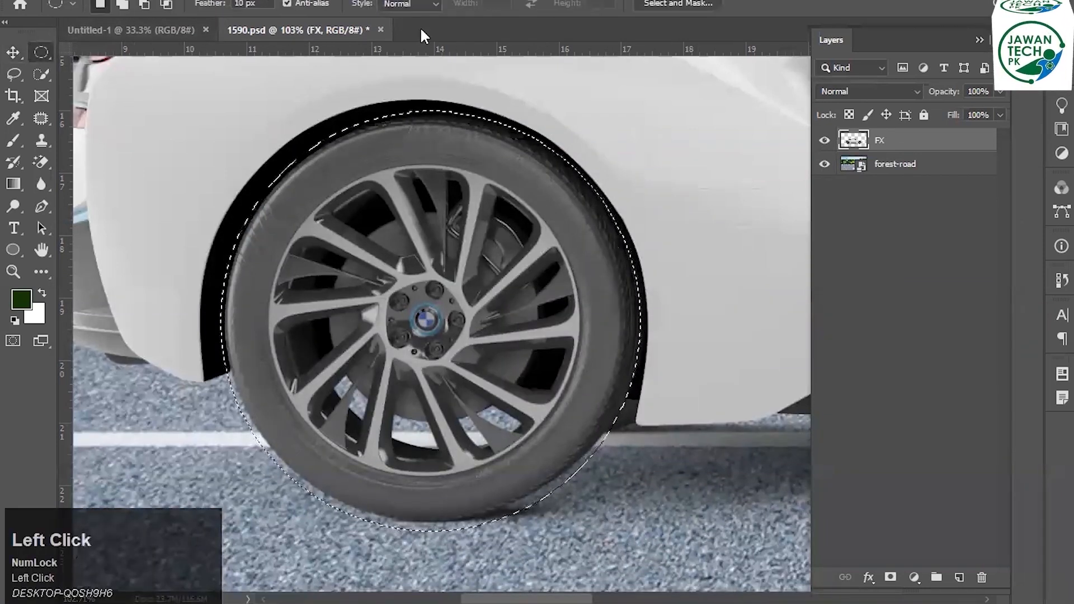
pyautogui.write('0')
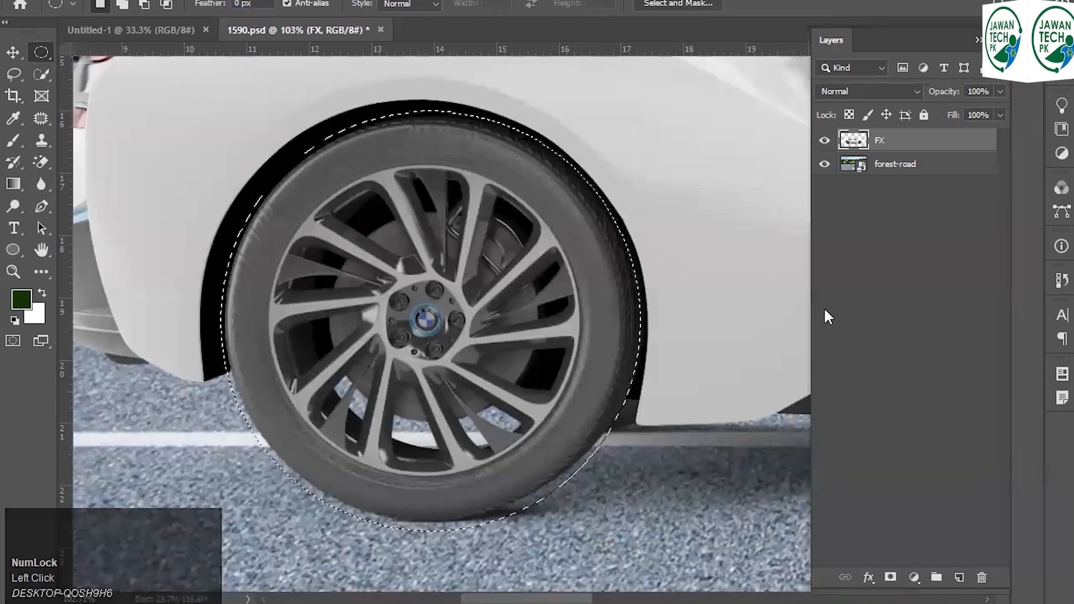
pyautogui.press('ctrl')
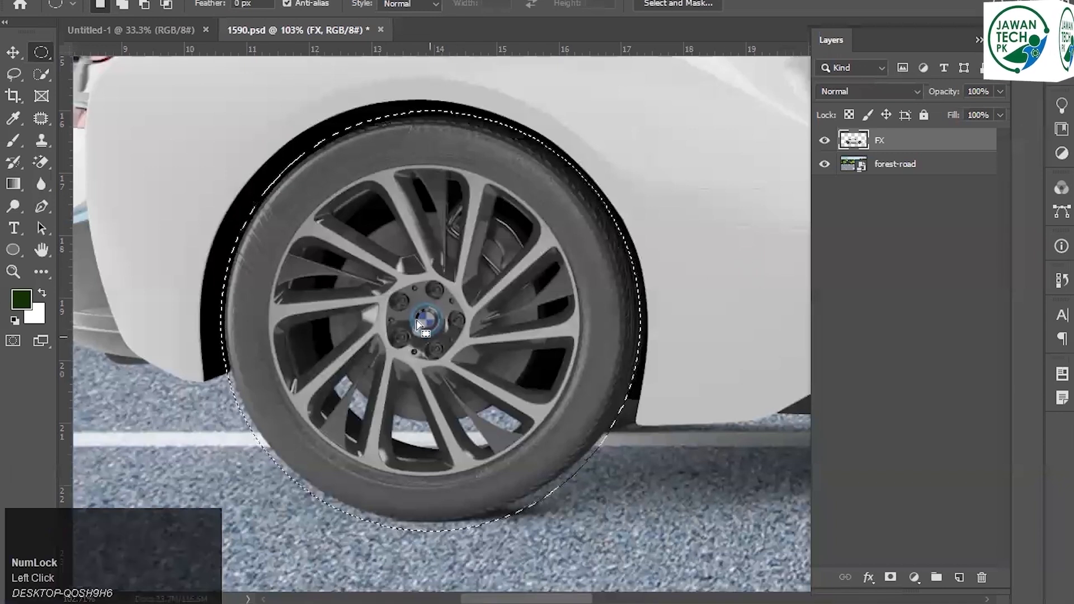
pyautogui.press('Right')
pyautogui.press('Right')
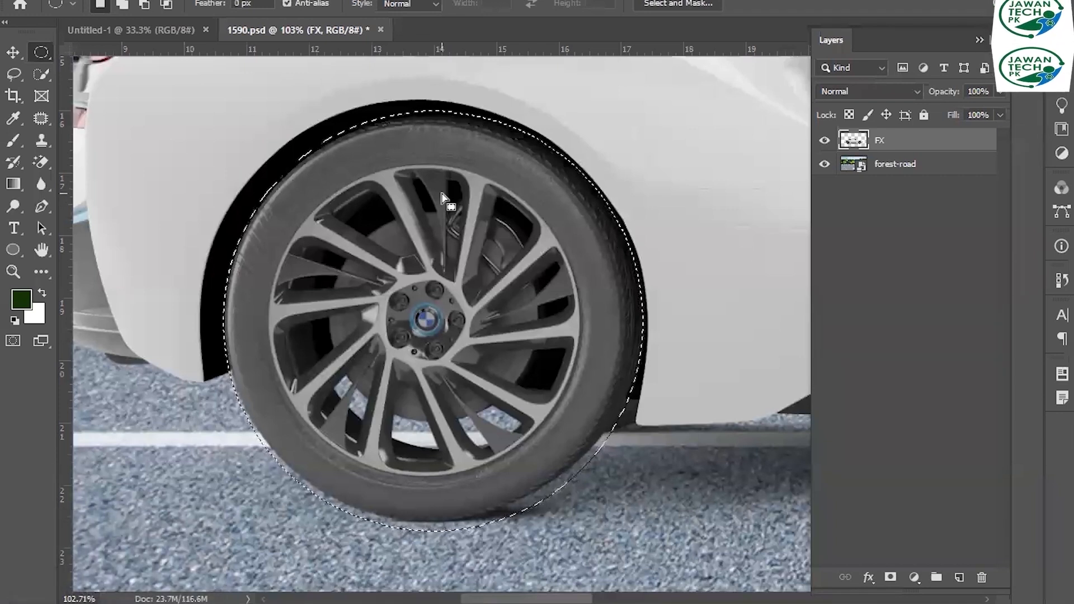
# Replace the selection with a tight ellipse around the rear tire and copy the wheel to a new layer.
pyautogui.click(440, 166)
pyautogui.moveTo(306, 154); pyautogui.dragTo(604, 482)
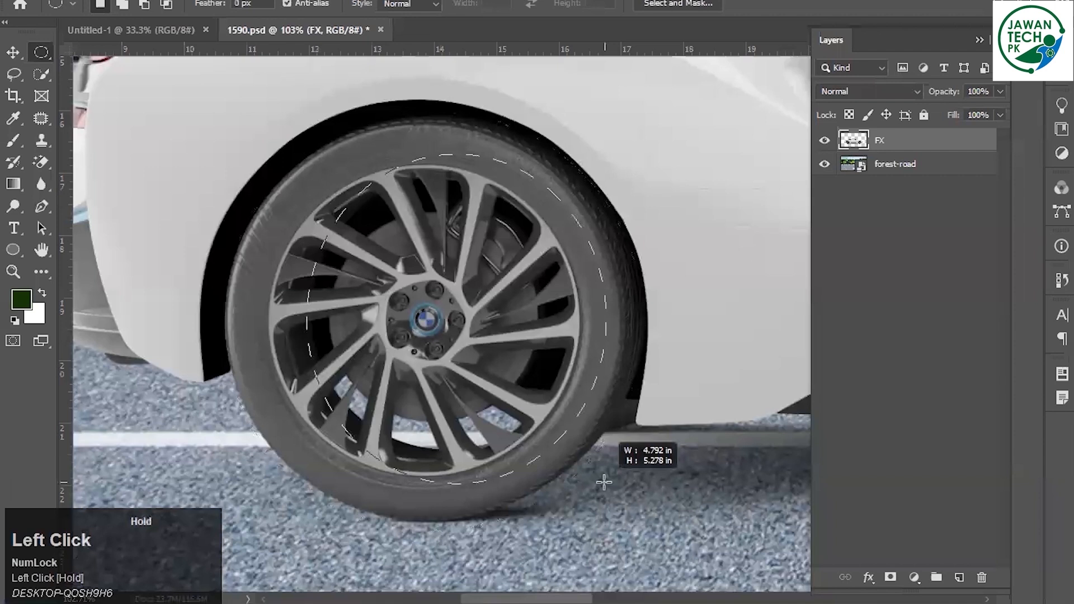
pyautogui.moveTo(604, 482); pyautogui.dragTo(623, 516)
pyautogui.press('space')
pyautogui.press('Left')
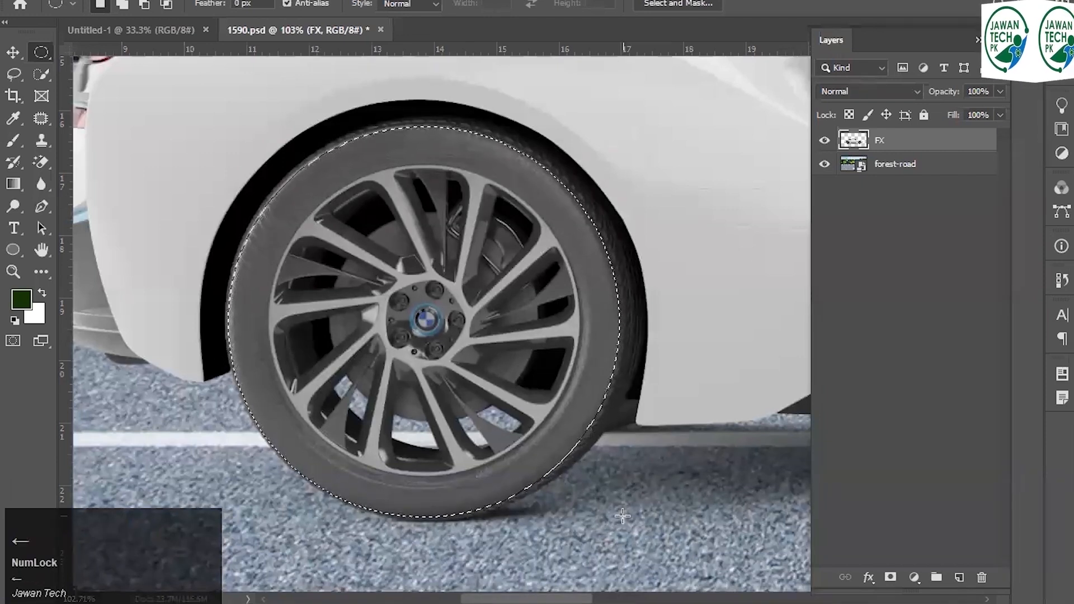
pyautogui.hotkey('ctrl', 'j')
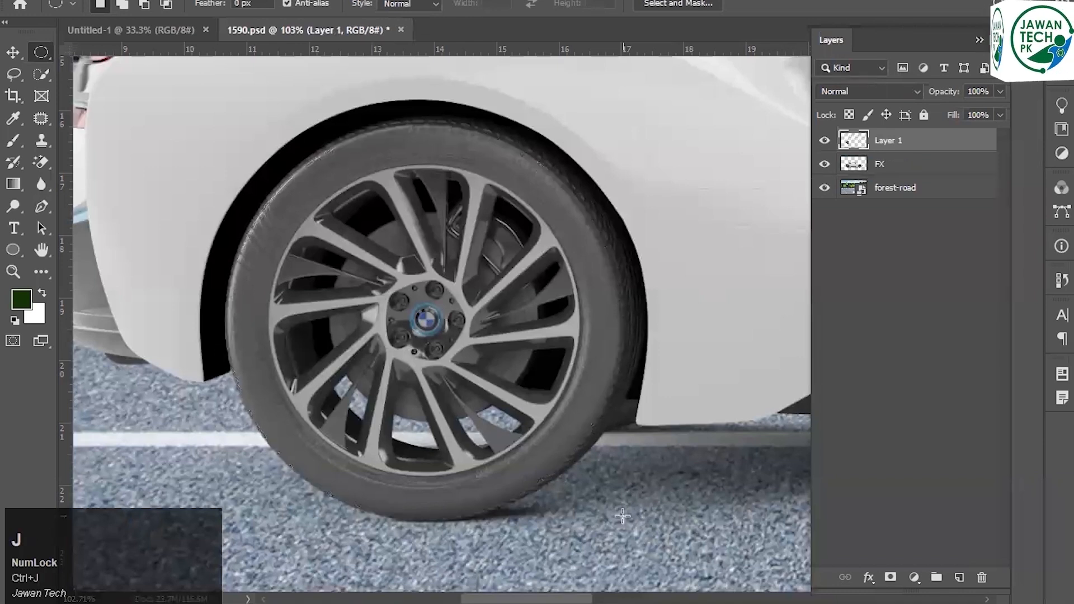
# Load the copied wheel's outline as a selection and cut the rear wheel from the FX layer onto a new layer.
pyautogui.click(822, 143)
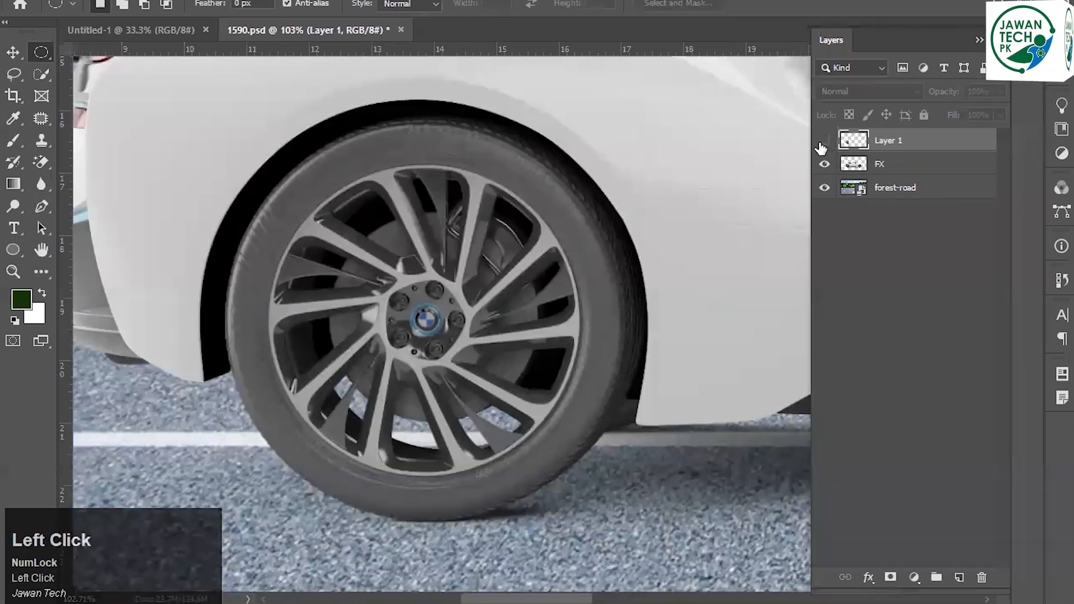
pyautogui.click(823, 141)
pyautogui.keyDown('ctrl'); pyautogui.click(852, 162); pyautogui.keyUp('ctrl')
pyautogui.click(942, 168)
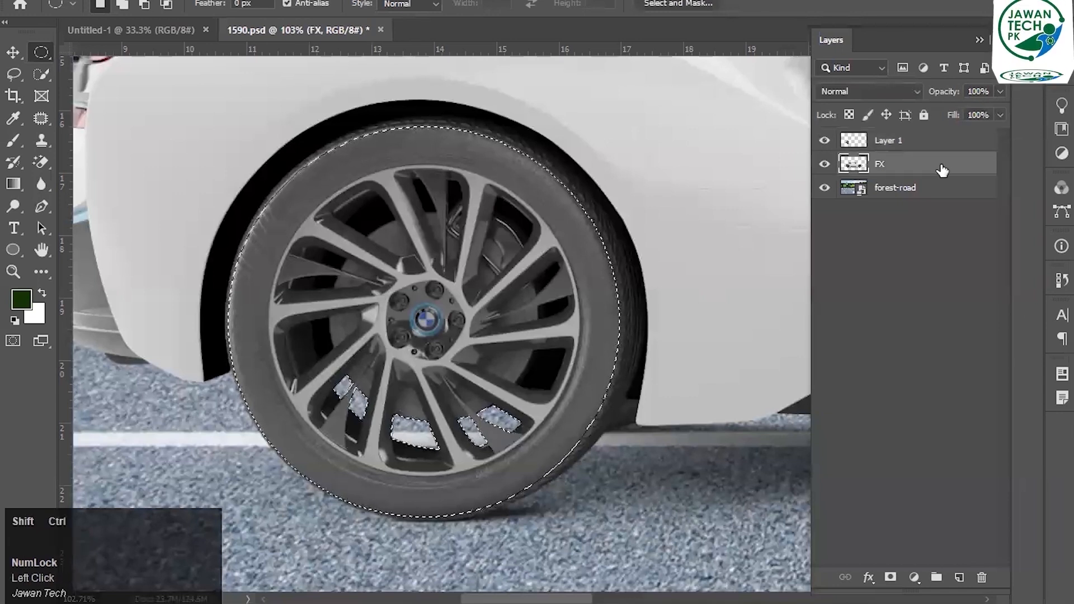
pyautogui.hotkey('ctrl', 'j')
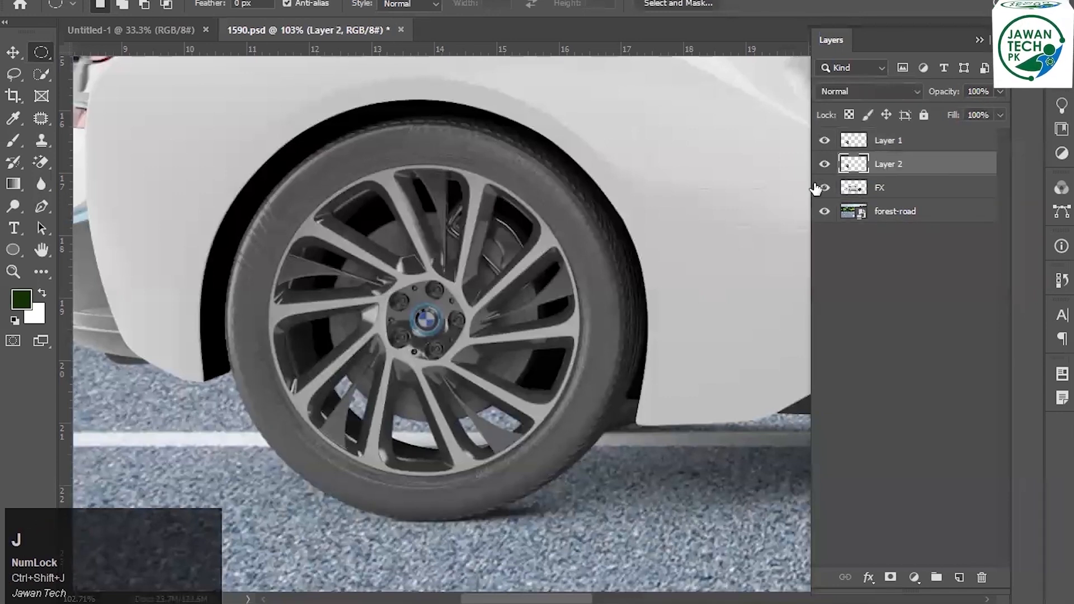
# Hide Layer 1 and toggle the FX and Layer 2 layers to check that the rear wheel is separated.
pyautogui.click(824, 142)
pyautogui.click(823, 187)
pyautogui.click(822, 187)
pyautogui.click(822, 187)
pyautogui.click(822, 187)
pyautogui.click(824, 164)
pyautogui.click(825, 165)
pyautogui.click(825, 165)
pyautogui.click(826, 165)
pyautogui.click(825, 165)
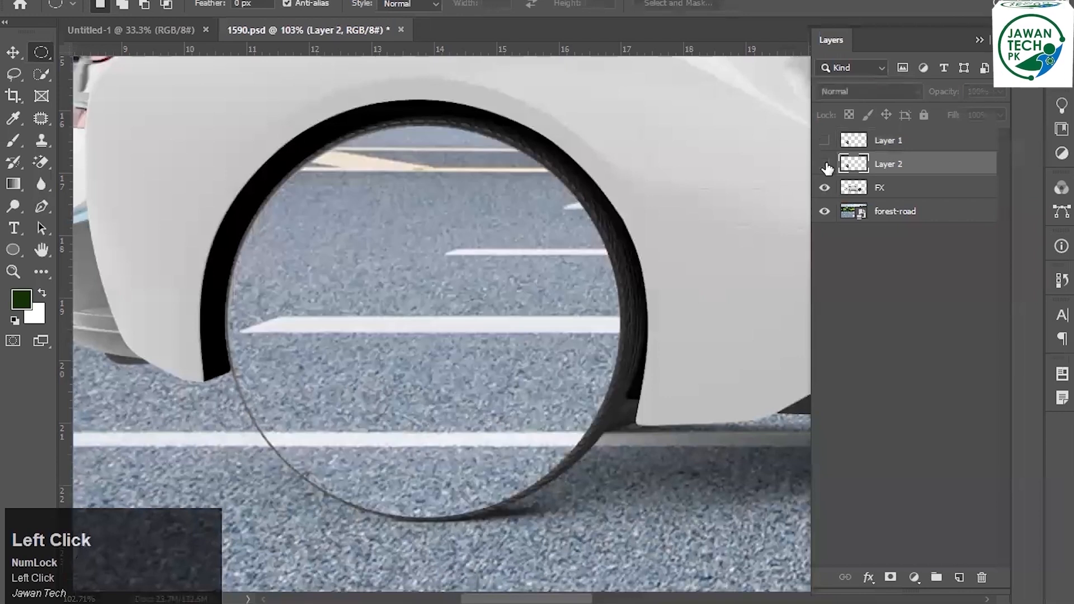
pyautogui.click(825, 165)
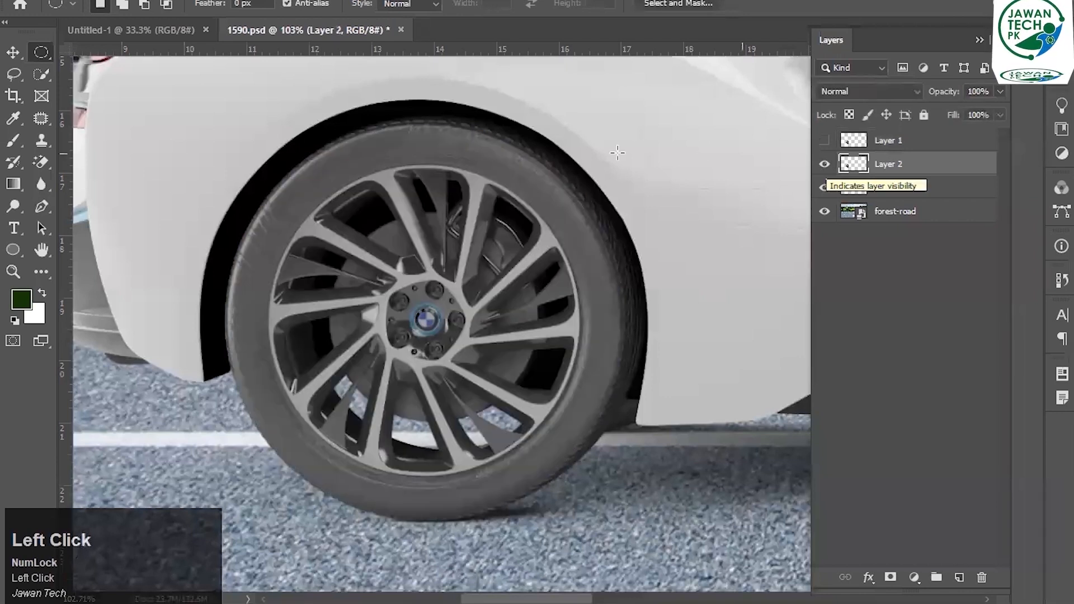
# Select the front wheel on the FX layer with a tight elliptical selection and cut it onto a new layer.
pyautogui.scroll(-3, 446, 244)
pyautogui.scroll(-2, 447, 244)
pyautogui.moveTo(575, 226); pyautogui.dragTo(195, 184)
pyautogui.scroll(3, 579, 210)
pyautogui.click(959, 189)
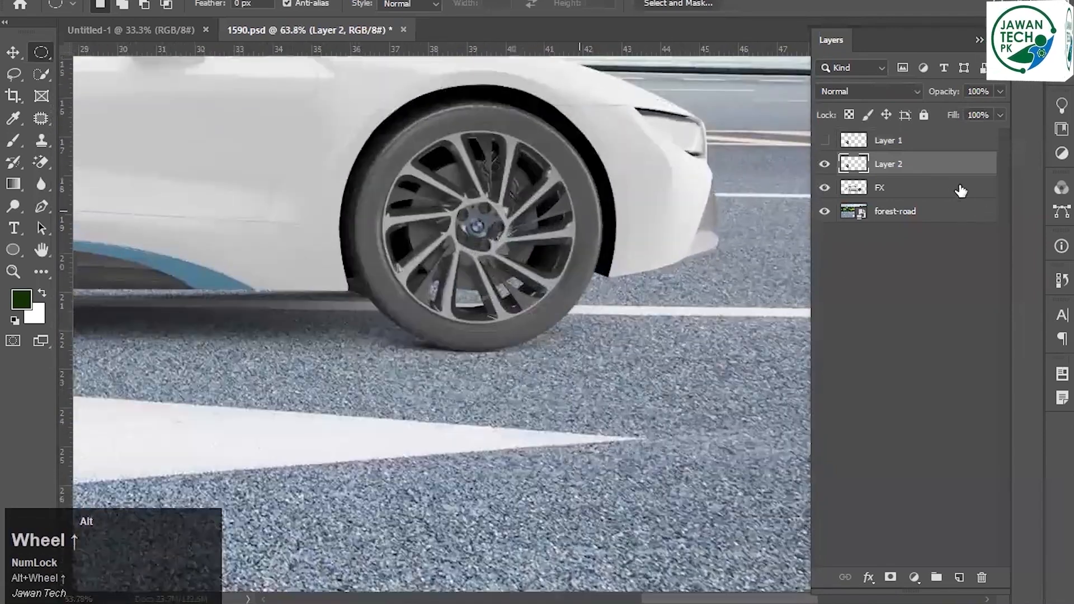
pyautogui.scroll(2, 495, 247)
pyautogui.moveTo(495, 247); pyautogui.dragTo(527, 206)
pyautogui.press('m')
pyautogui.moveTo(286, 182); pyautogui.dragTo(619, 496)
pyautogui.press('space')
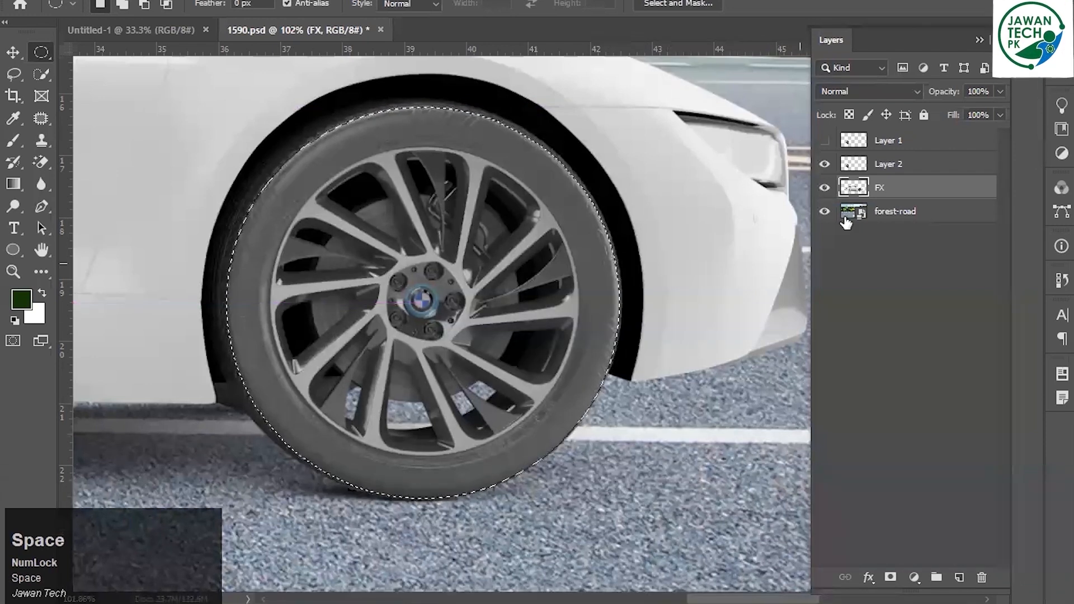
pyautogui.hotkey('ctrl', 'shift', 'j')
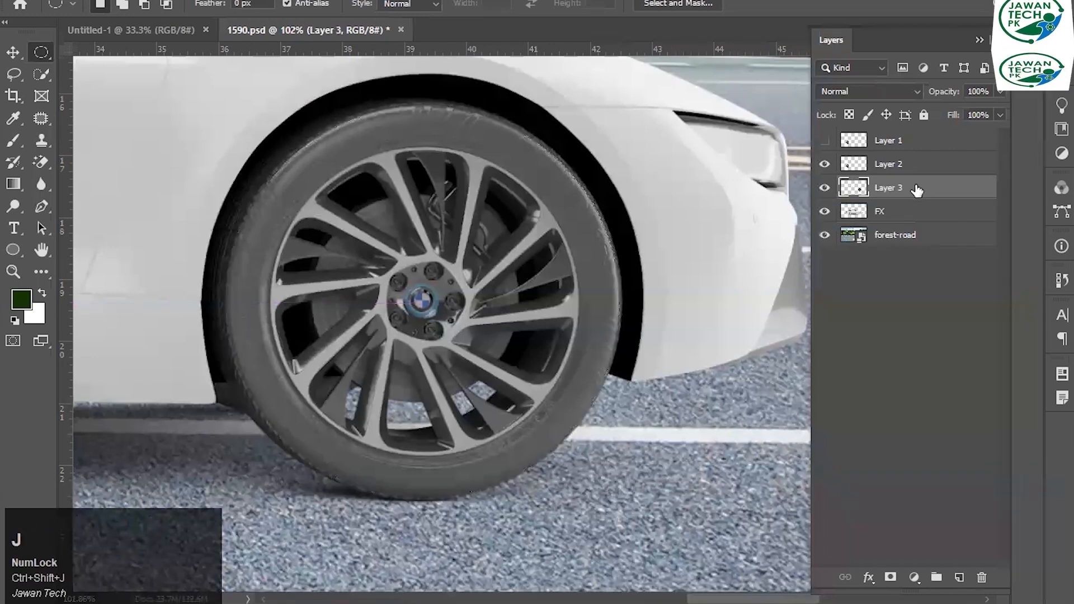
# Try rotating the front wheel layer around its centre with Free Transform, and cancel the transform.
pyautogui.hotkey('ctrl', 't')
pyautogui.moveTo(695, 274); pyautogui.dragTo(613, 310)
pyautogui.scroll(-3, 614, 310)
pyautogui.moveTo(624, 245); pyautogui.dragTo(622, 94)
pyautogui.moveTo(657, 180); pyautogui.dragTo(624, 417)
pyautogui.press('Escape')
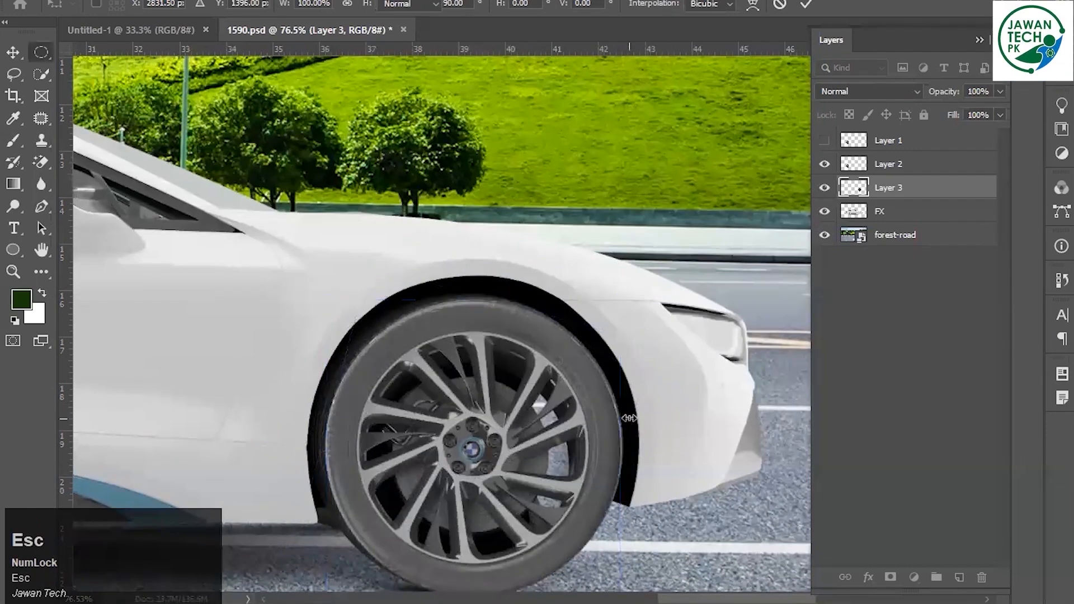
# Rename Layer 2, which holds the cut rear wheel, as "Back tire".
pyautogui.press('space')
pyautogui.moveTo(626, 488); pyautogui.dragTo(719, 319)
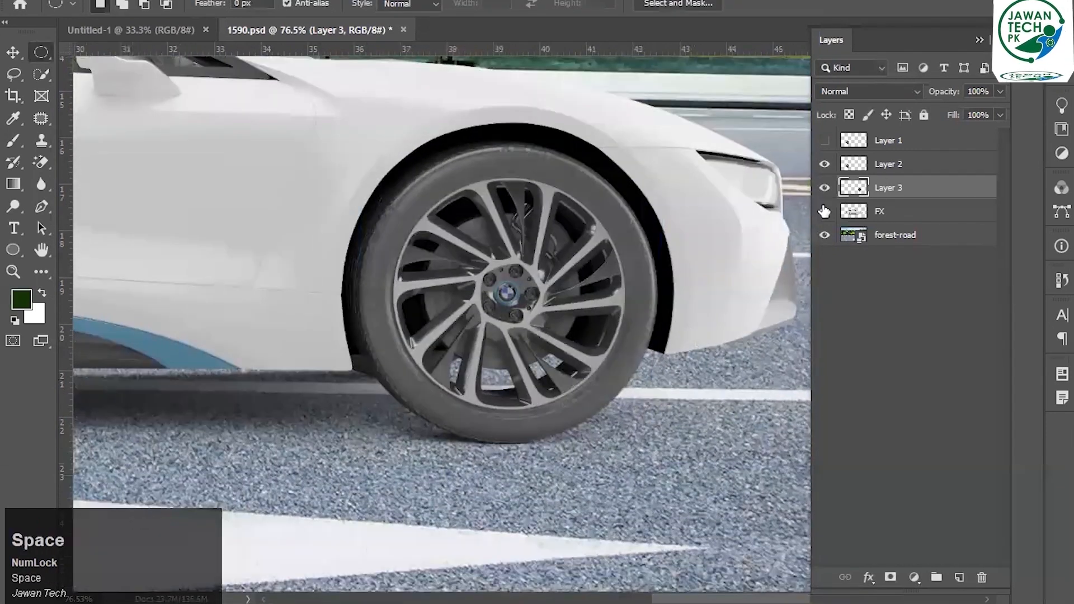
pyautogui.click(904, 164)
pyautogui.doubleClick(894, 163)
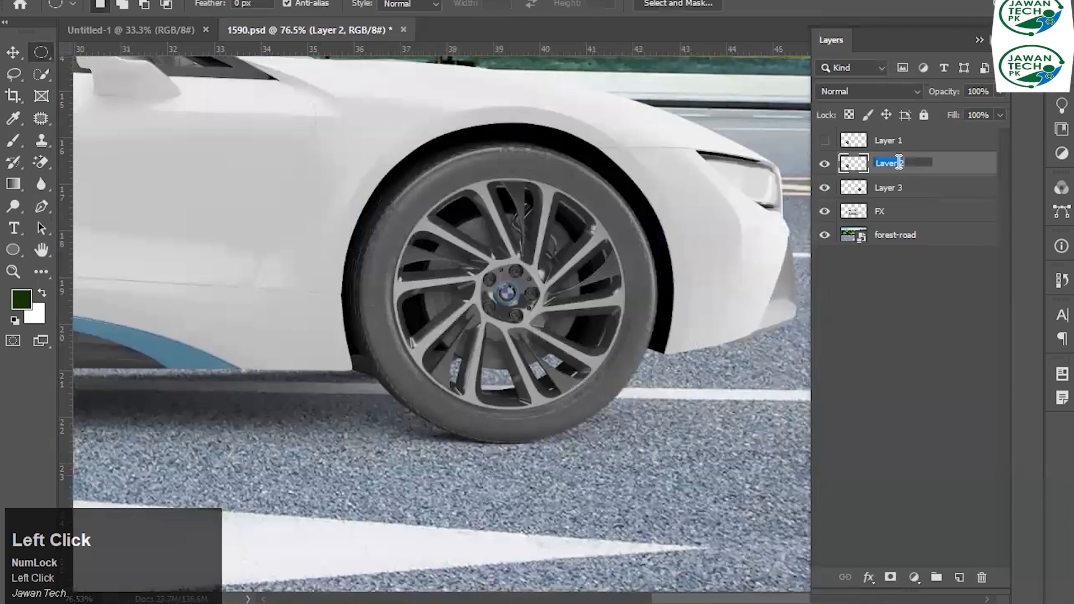
pyautogui.write('Back')
pyautogui.press('Return')
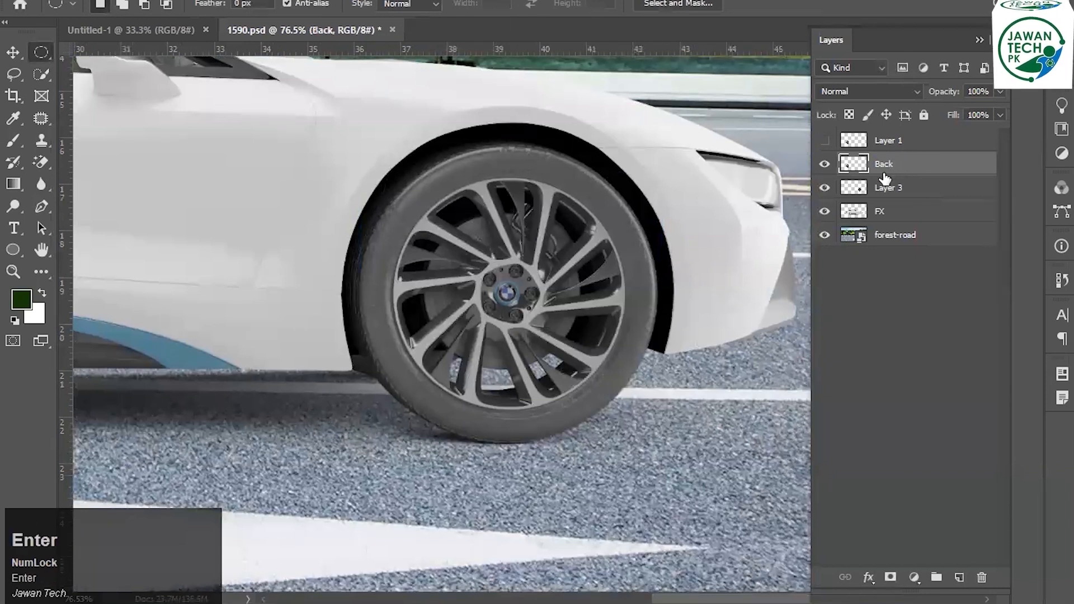
pyautogui.doubleClick(885, 163)
pyautogui.press('Right')
pyautogui.write('t')
pyautogui.press('Return')
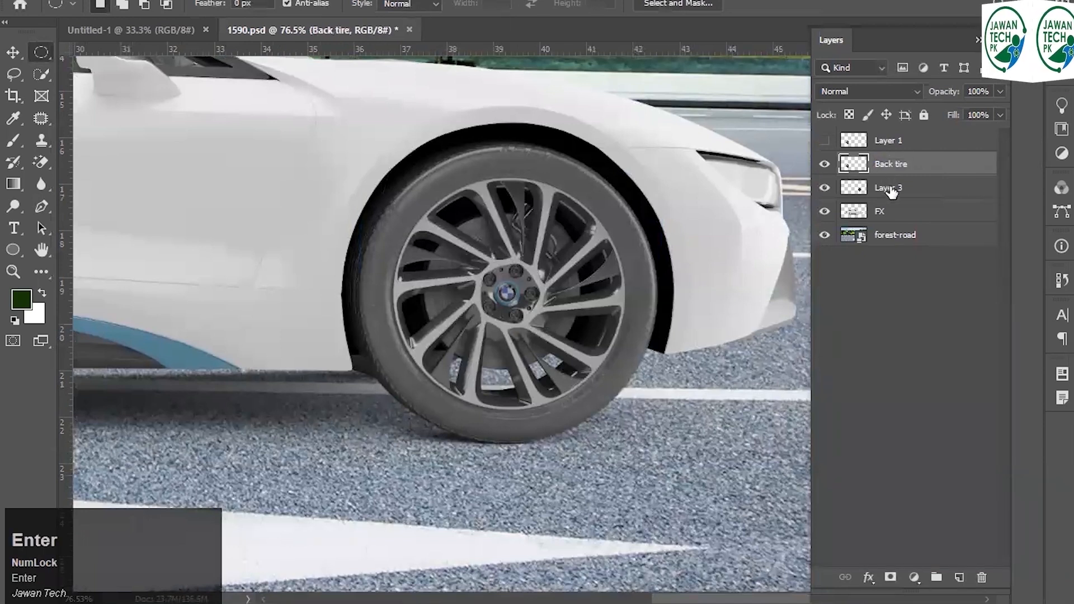
# Rename Layer 3, which holds the cut front wheel, as "Front Tire".
pyautogui.doubleClick(889, 188)
pyautogui.write('Fron')
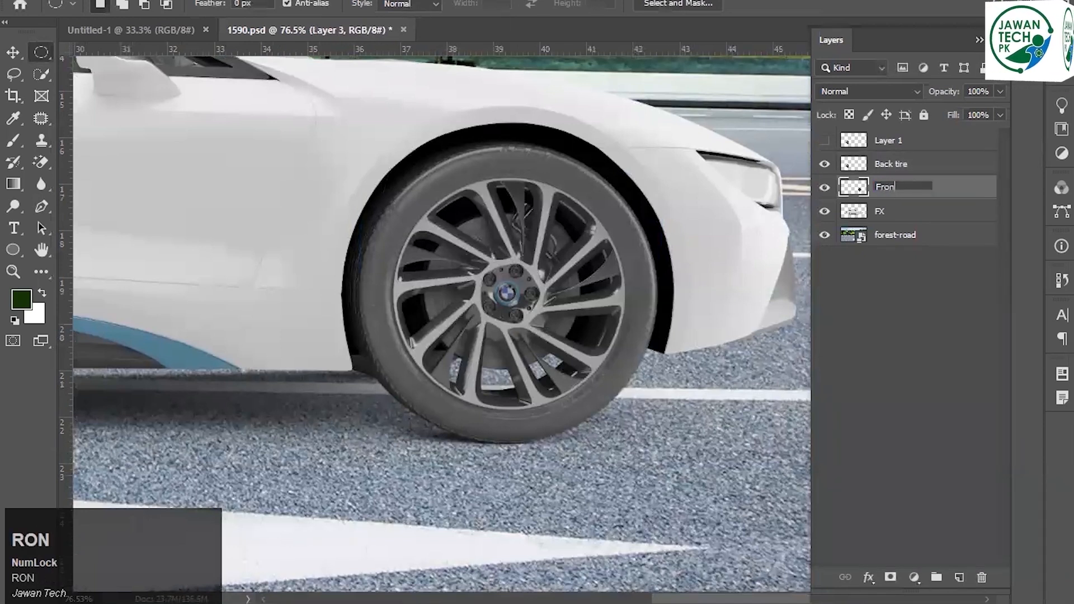
pyautogui.write('t Tire')
pyautogui.press('Return')
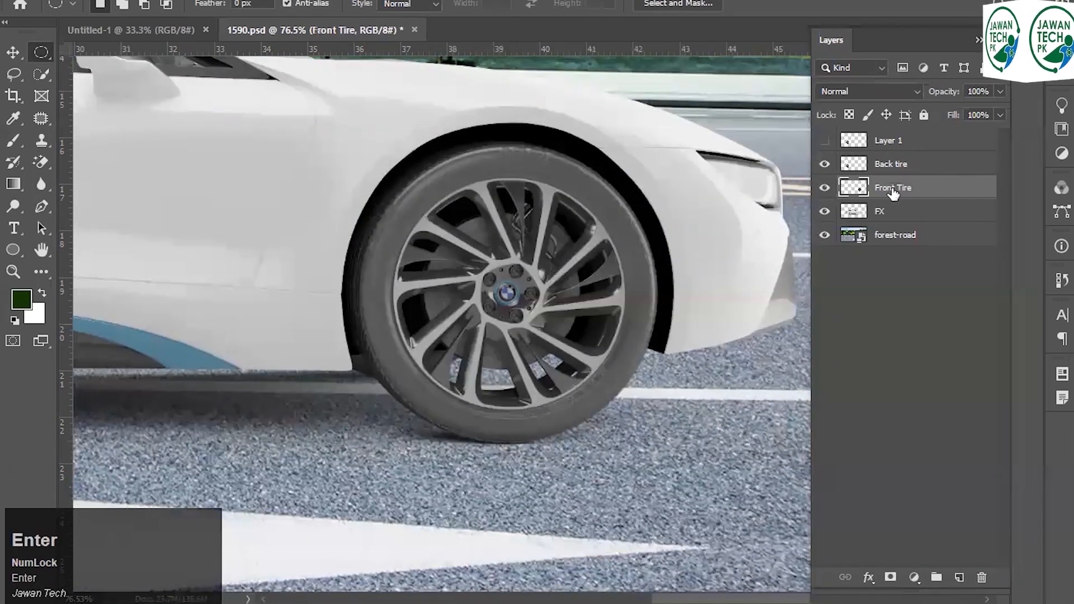
# Rename the FX layer as "Car" and the forest-road layer as "Background".
pyautogui.doubleClick(882, 213)
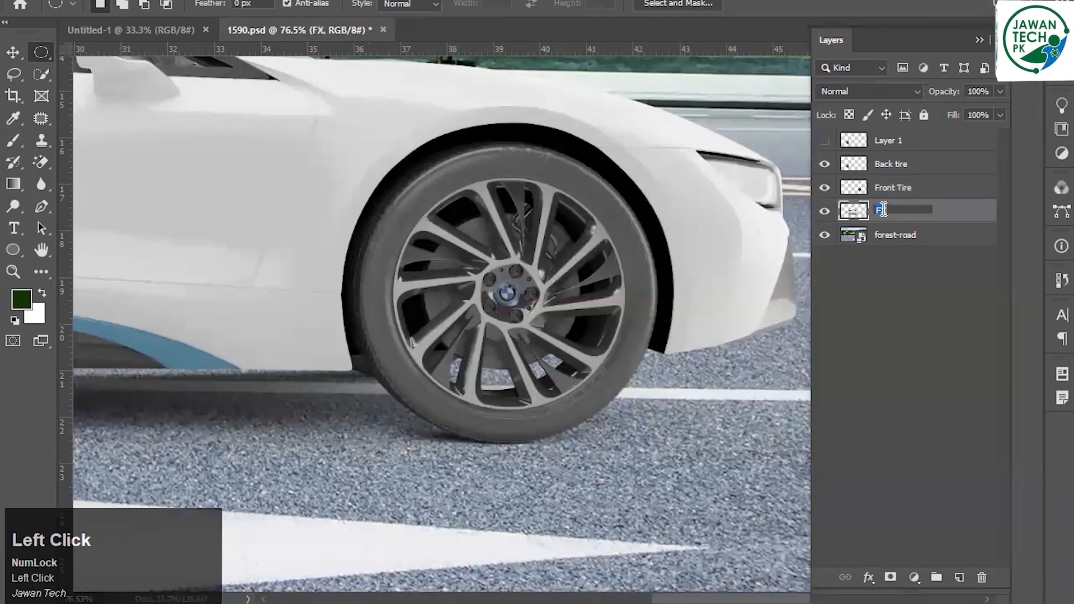
pyautogui.write('a')
pyautogui.write('ar')
pyautogui.press('Return')
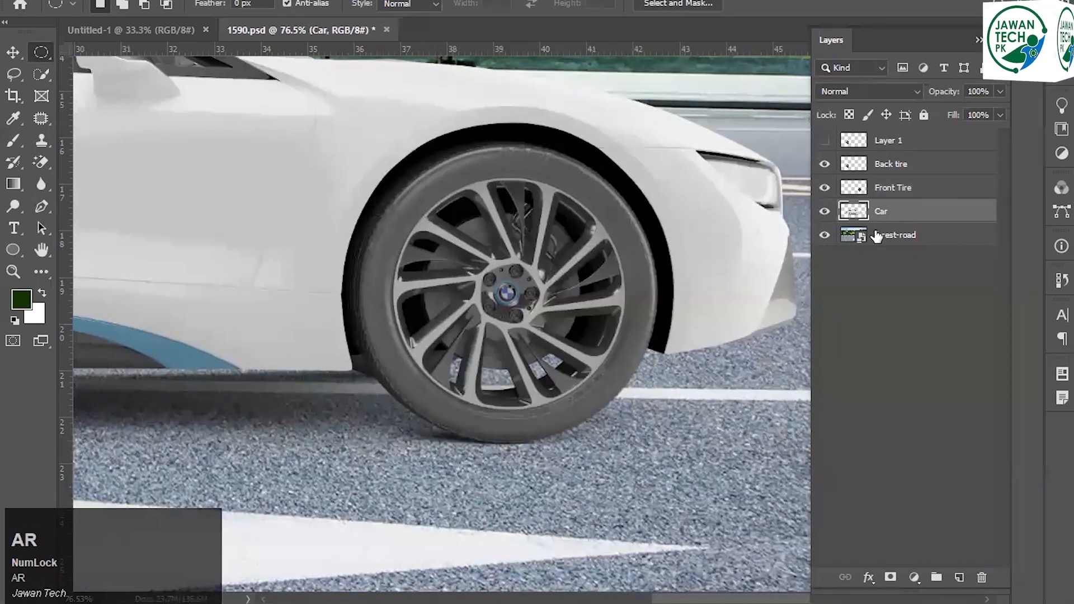
pyautogui.doubleClick(895, 235)
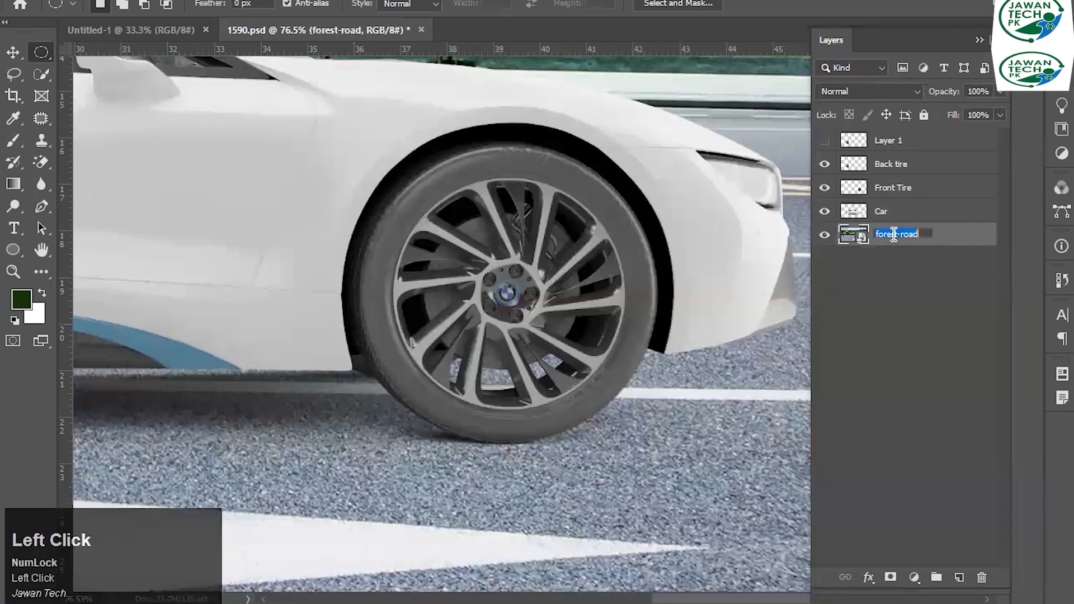
pyautogui.write('Background')
pyautogui.press('Return')
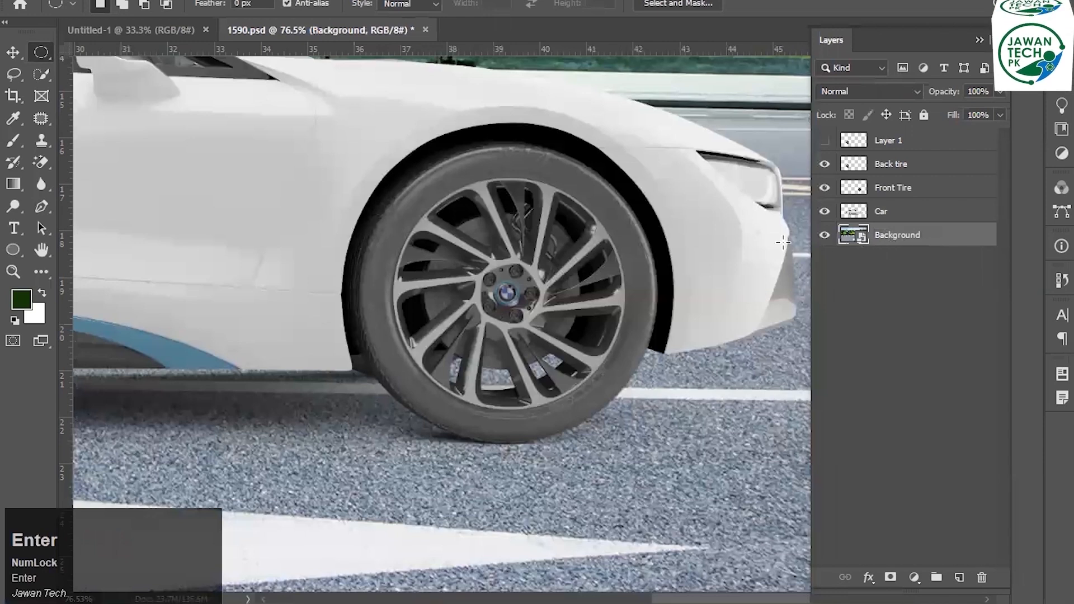
# Hide the Front Tire and Back tire layers and show them again to check that both wheels are separated from the car body.
pyautogui.scroll(-5, 647, 258)
pyautogui.press('v')
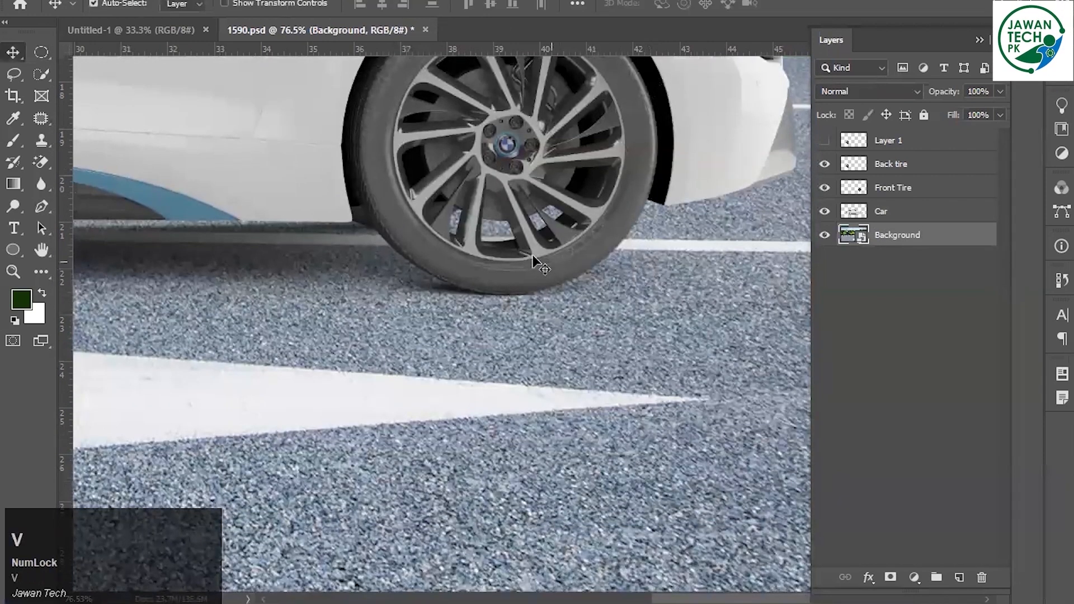
pyautogui.click(533, 258)
pyautogui.scroll(-5, 517, 259)
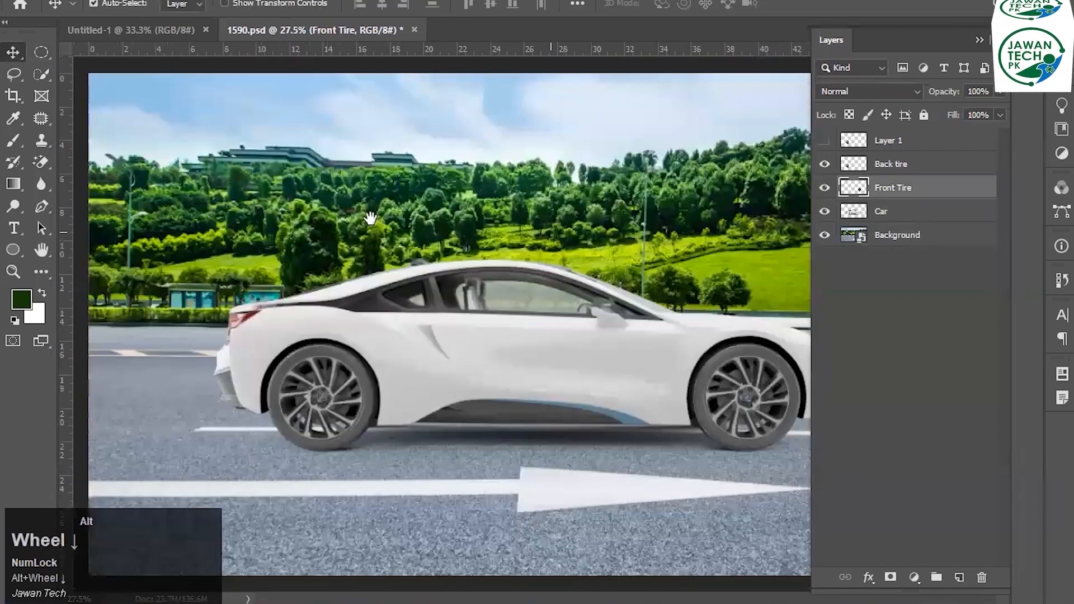
pyautogui.scroll(-2, 370, 218)
pyautogui.click(824, 188)
pyautogui.click(824, 164)
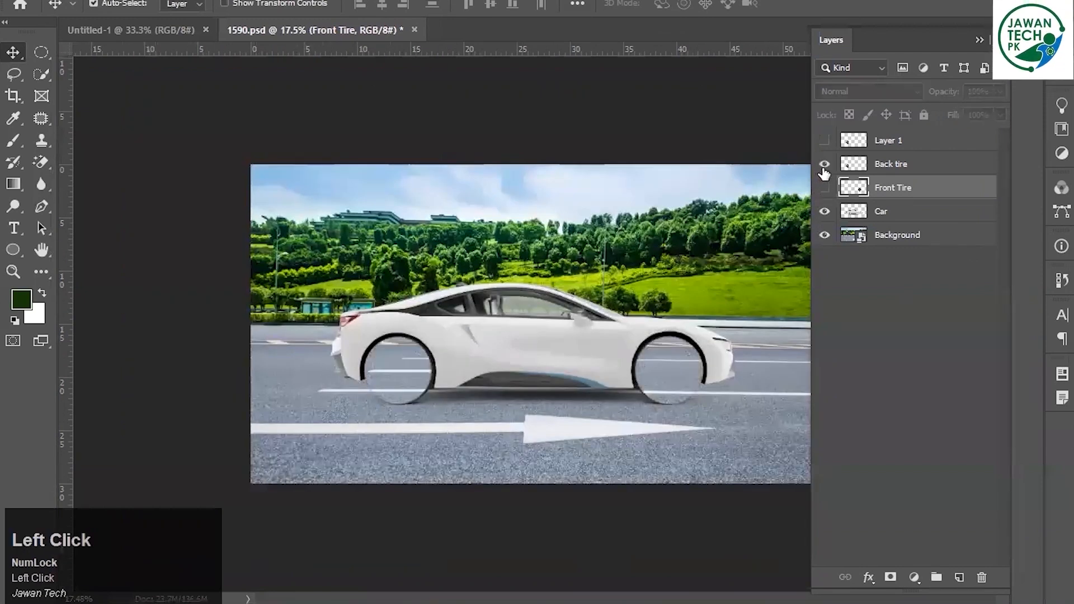
pyautogui.click(825, 187)
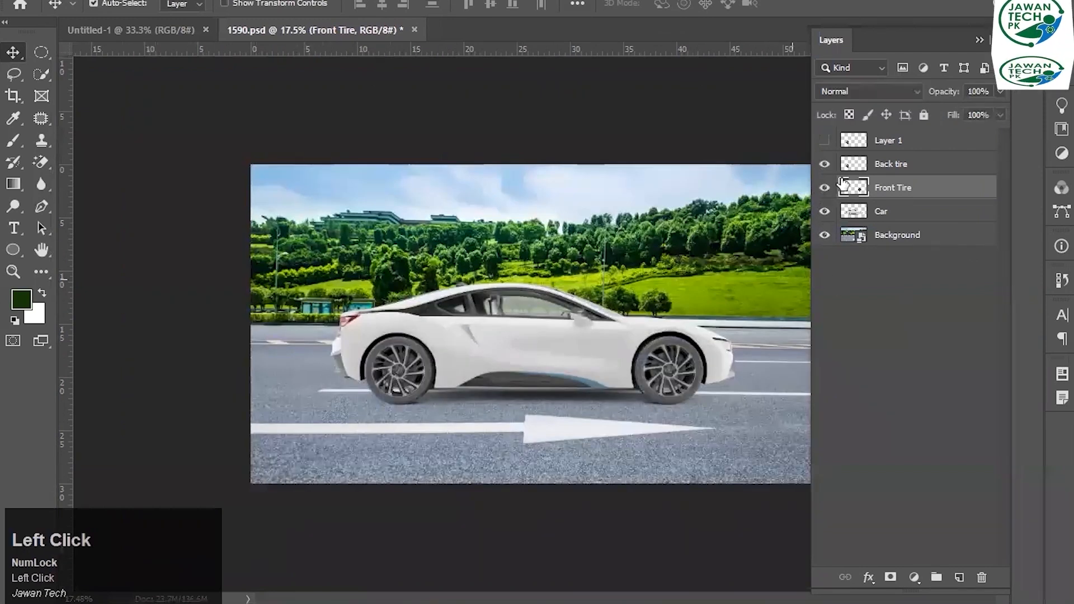
# Delete the Background layer and the hidden Layer 1, and save the document.
pyautogui.click(912, 236)
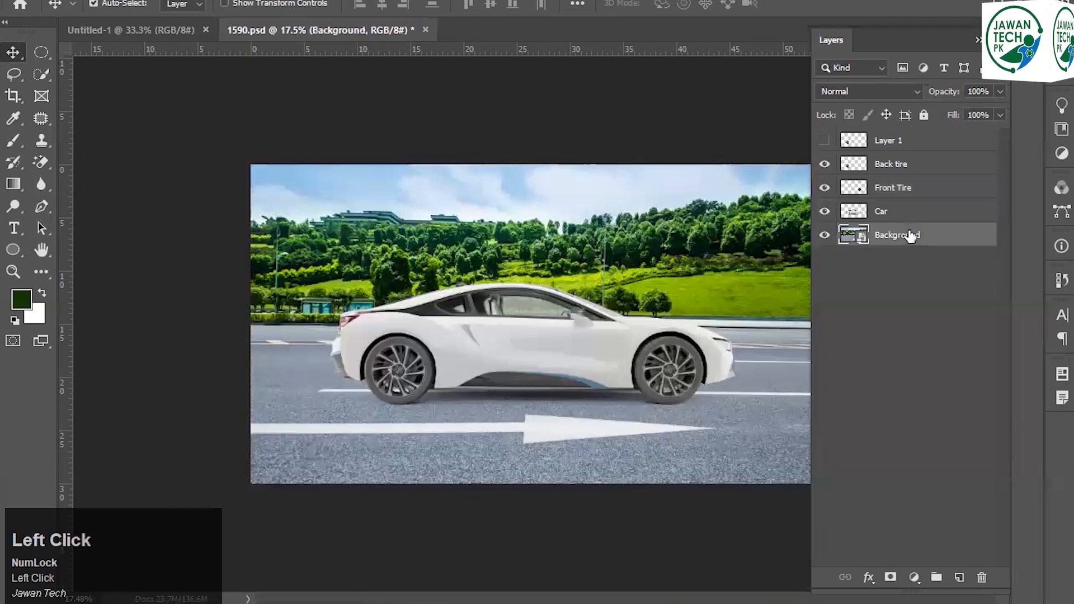
pyautogui.click(568, 124)
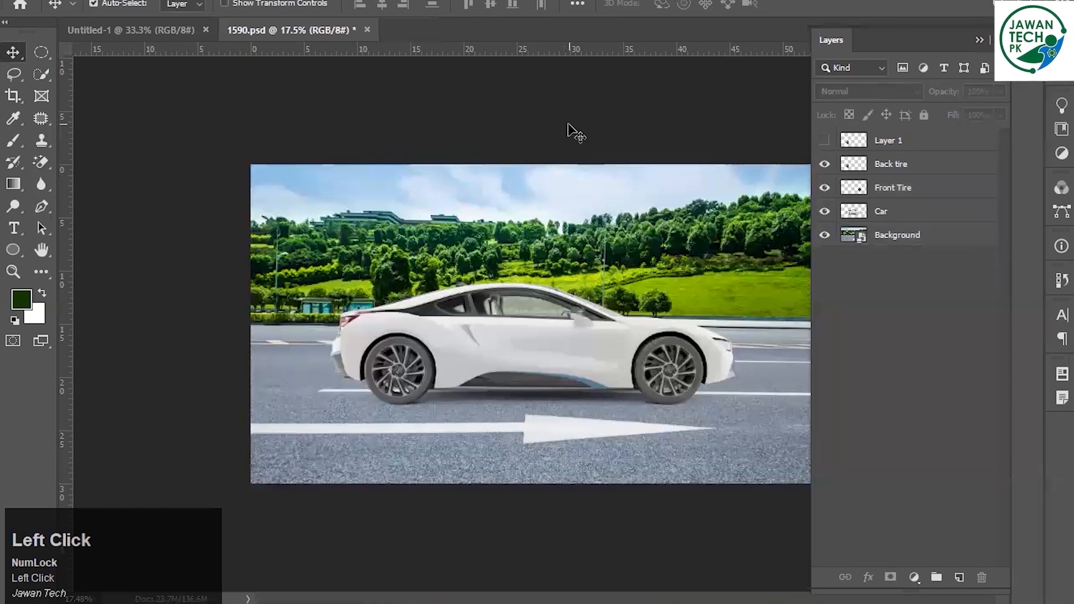
pyautogui.click(965, 232)
pyautogui.press('Delete')
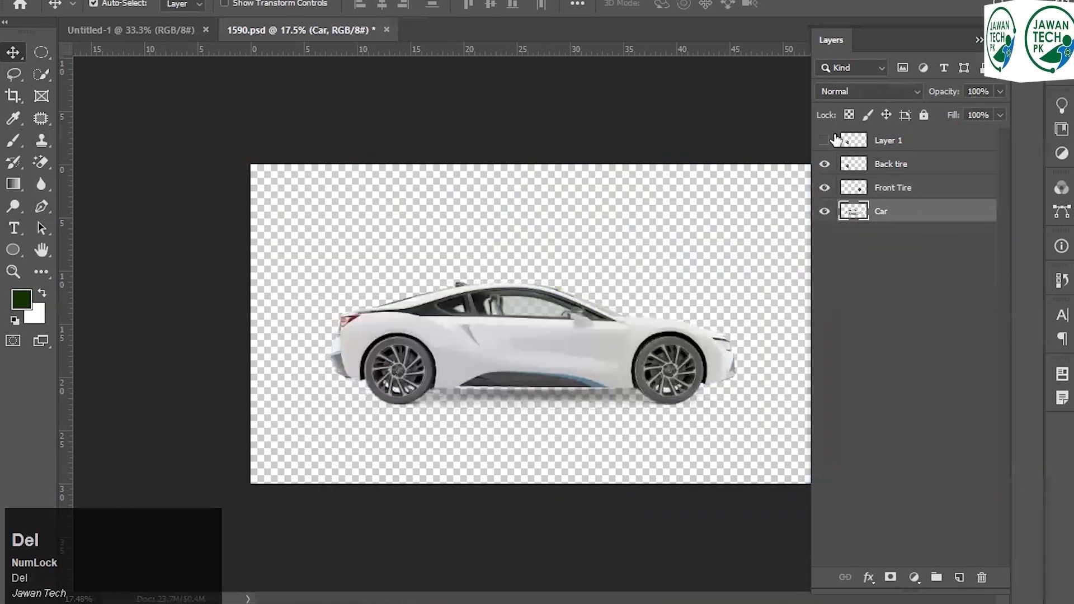
pyautogui.click(930, 142)
pyautogui.press('Delete')
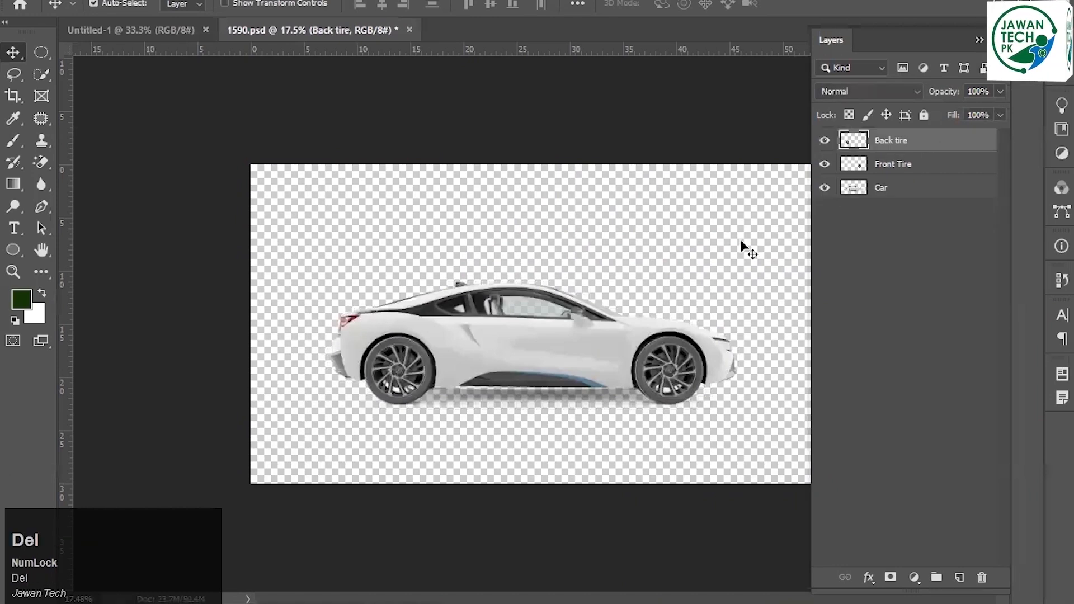
pyautogui.hotkey('ctrl', 's')
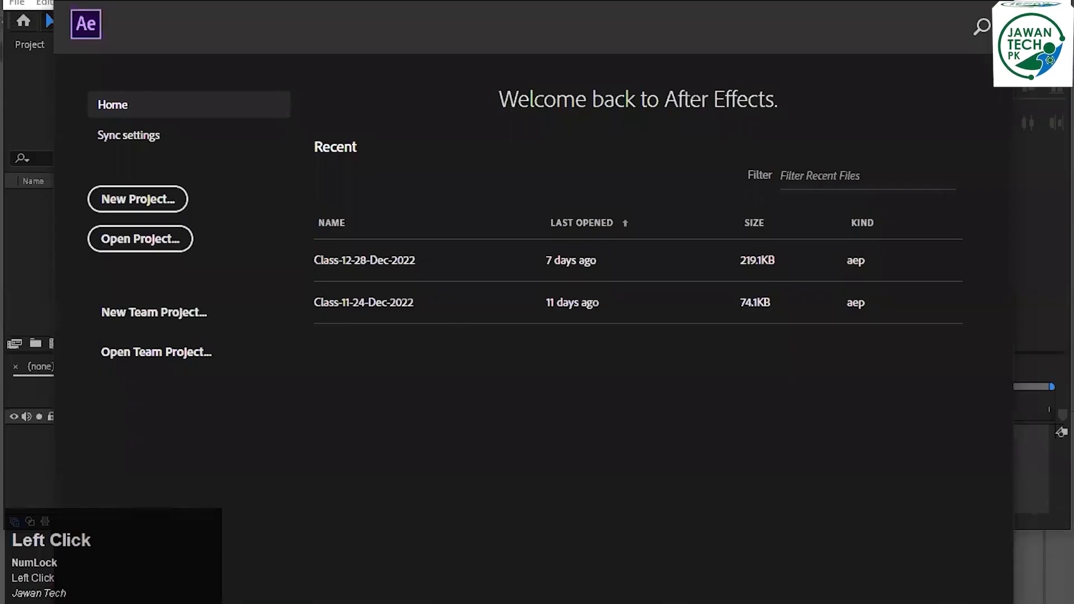
# Switch to After Effects, start a new project and create a composition named "Class 13" with the default settings.
pyautogui.click(136, 198)
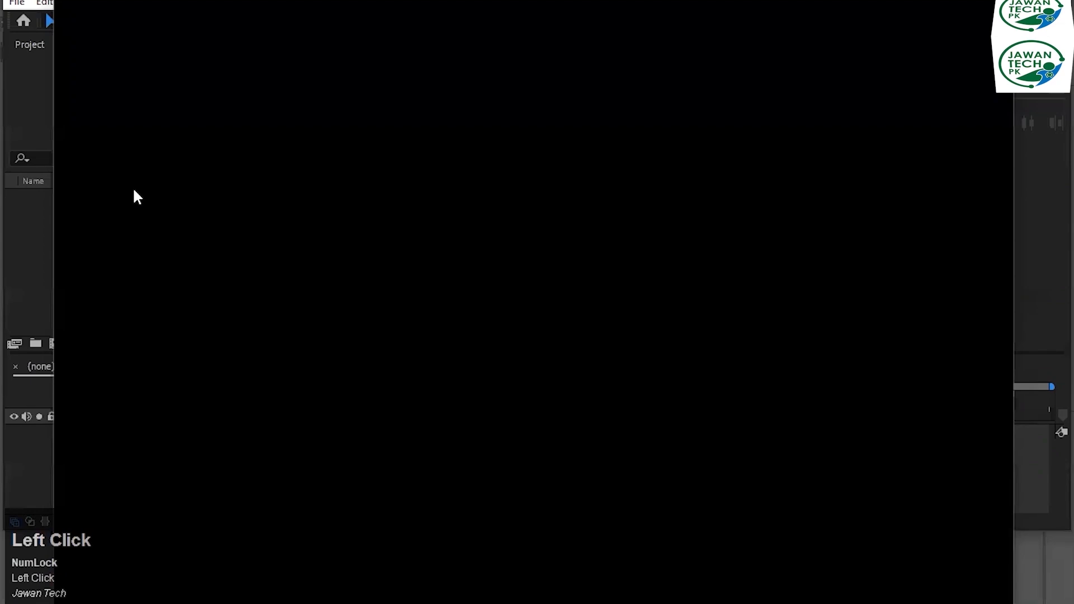
pyautogui.click(516, 171)
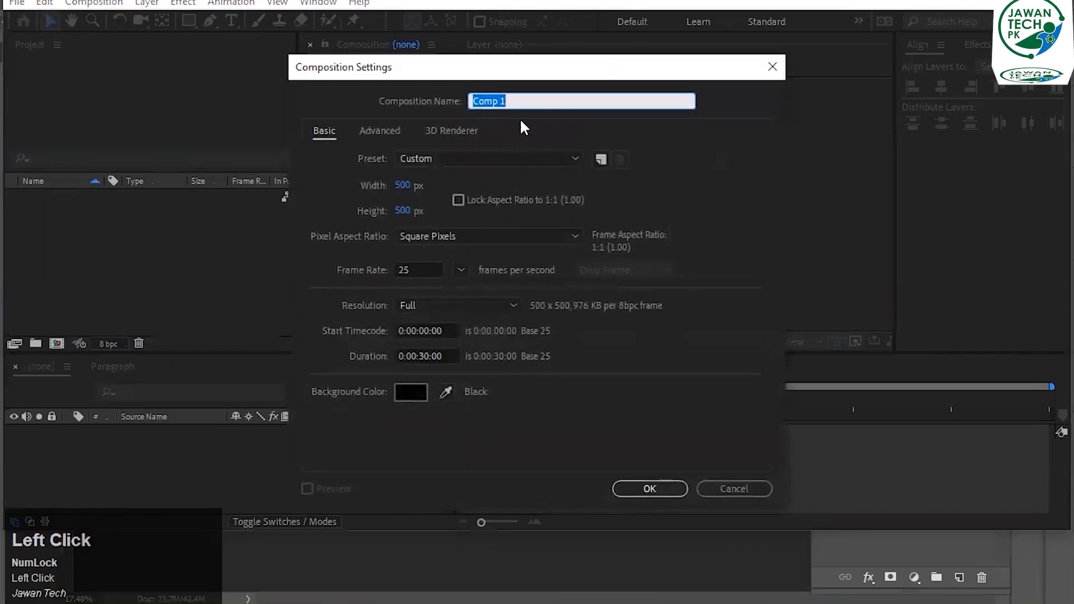
pyautogui.write('Class')
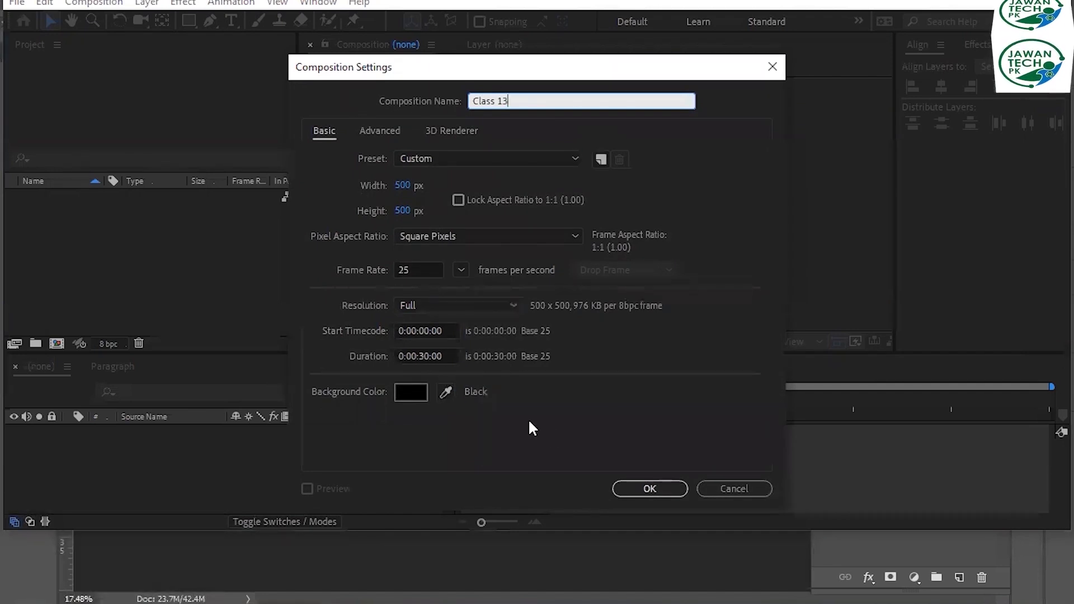
pyautogui.click(643, 489)
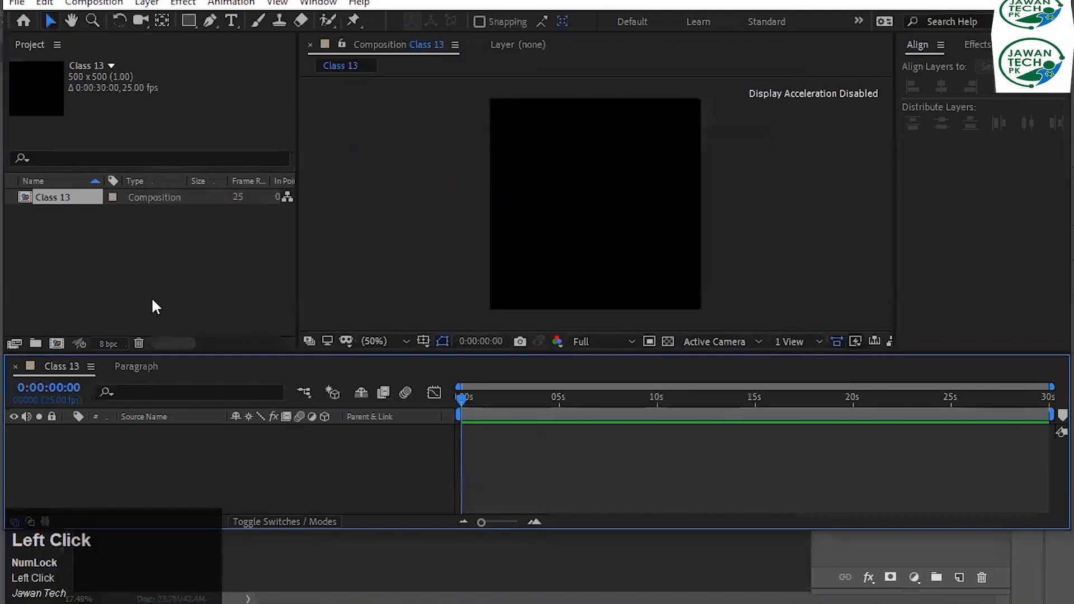
# Choose the Photoshop file 1590 from the white-sport-car folder in the Class-13-04-Jan-2023 resources for import.
pyautogui.doubleClick(112, 268)
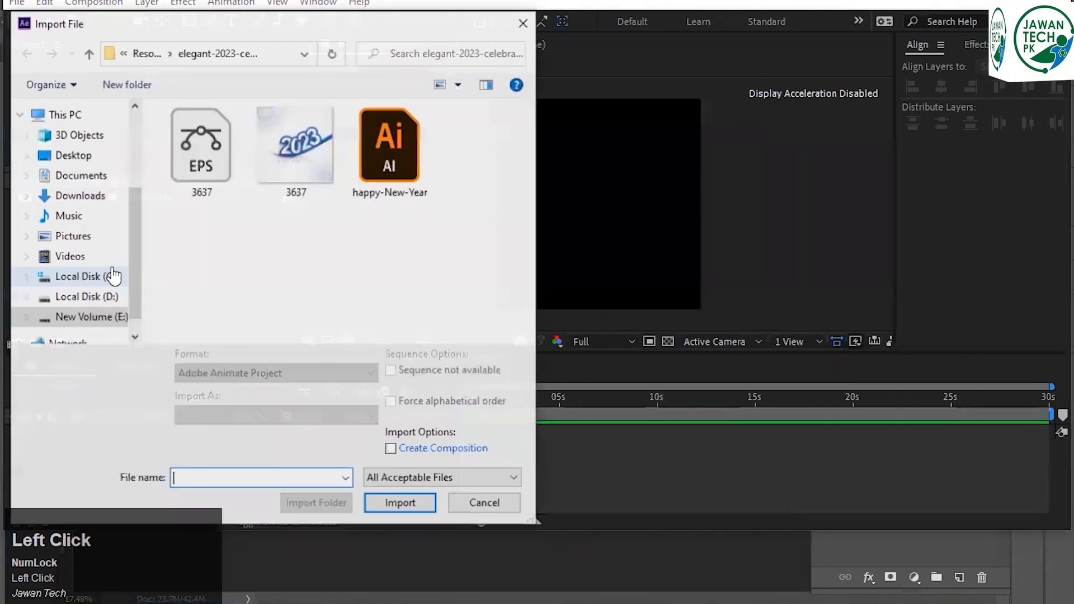
pyautogui.press('BackSpace')
pyautogui.press('Down')
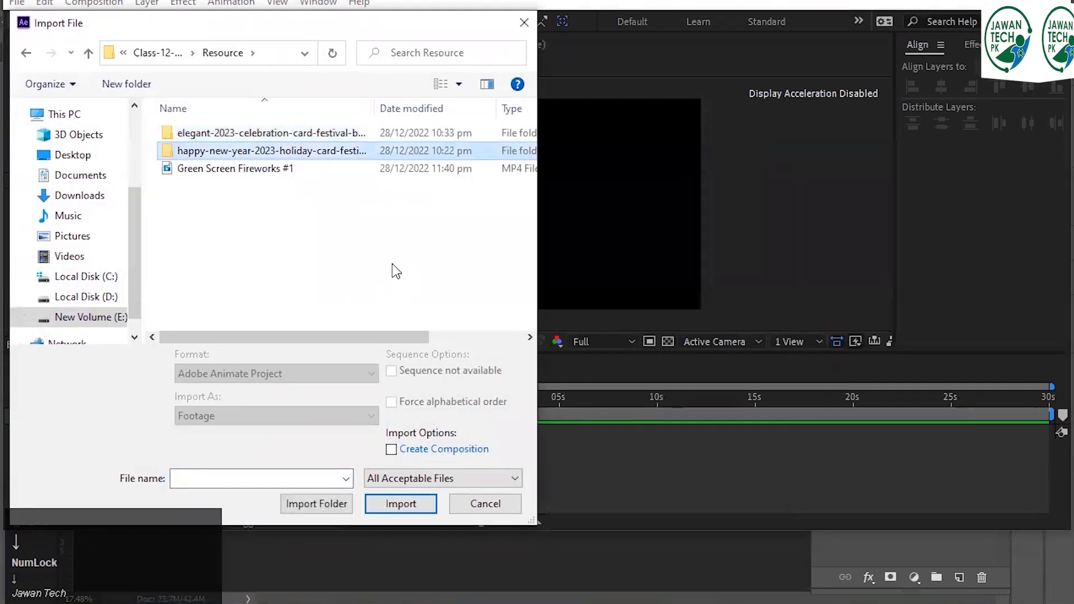
pyautogui.press('Down')
pyautogui.press('BackSpace')
pyautogui.press('Down')
pyautogui.press('Down')
pyautogui.press('BackSpace')
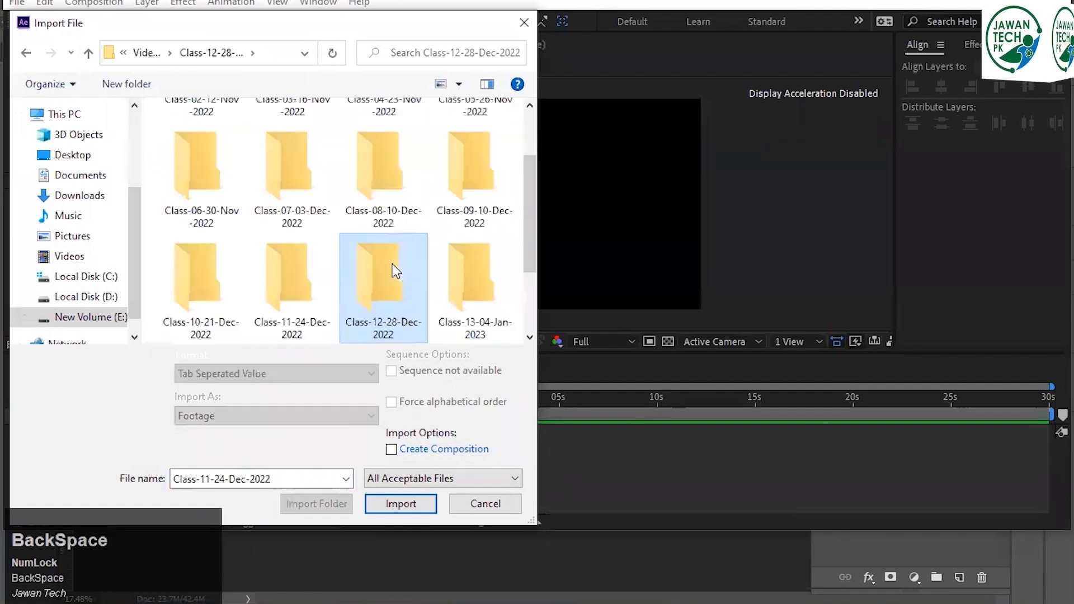
pyautogui.press('Right')
pyautogui.press('Right')
pyautogui.press('Return')
pyautogui.press('Down')
pyautogui.press('Return')
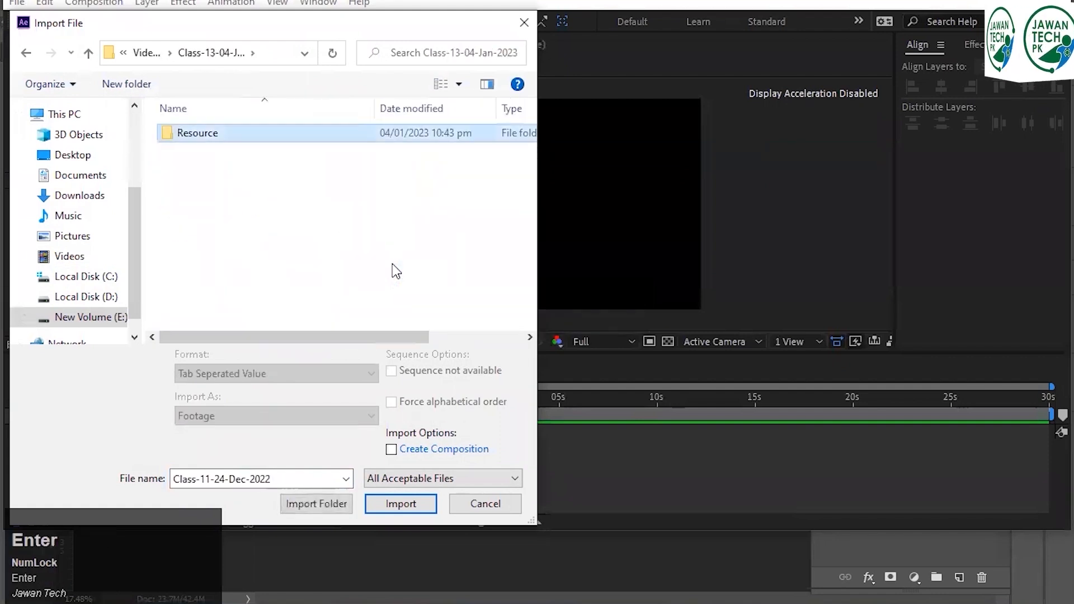
pyautogui.press('Left')
pyautogui.press('Left')
pyautogui.press('Return')
pyautogui.press('Down')
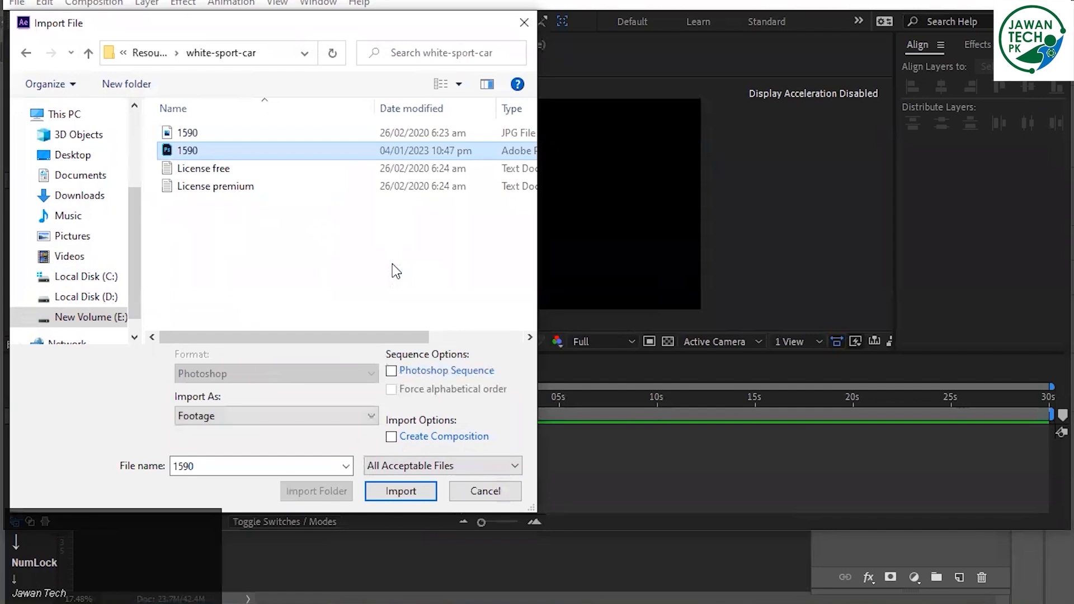
pyautogui.press('Return')
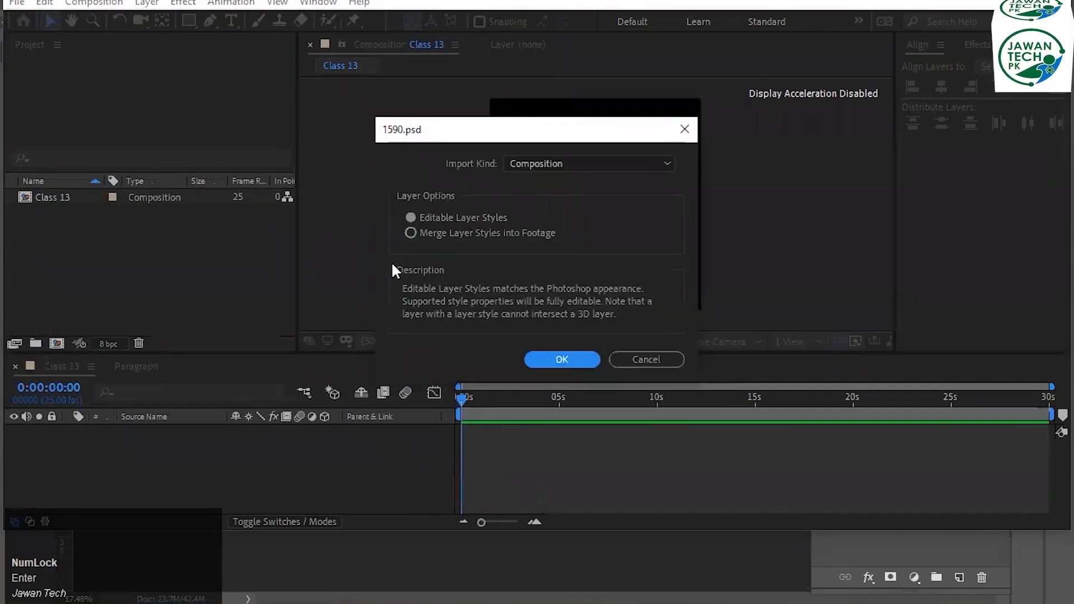
# Import 1590.psd as a Composition with Editable Layer Styles, and open the imported 1590 composition.
pyautogui.click(600, 163)
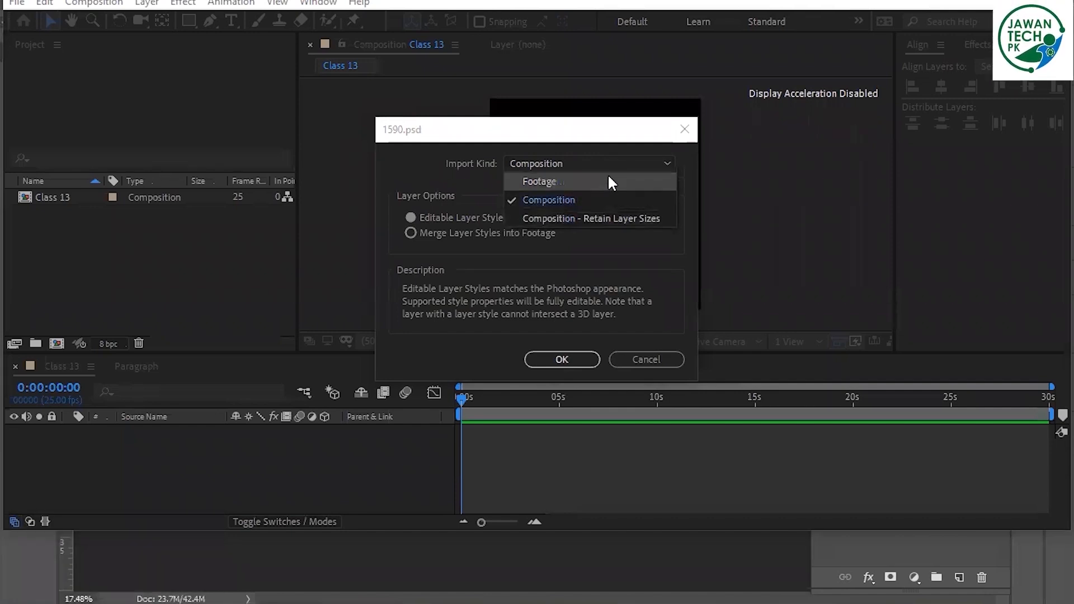
pyautogui.click(484, 209)
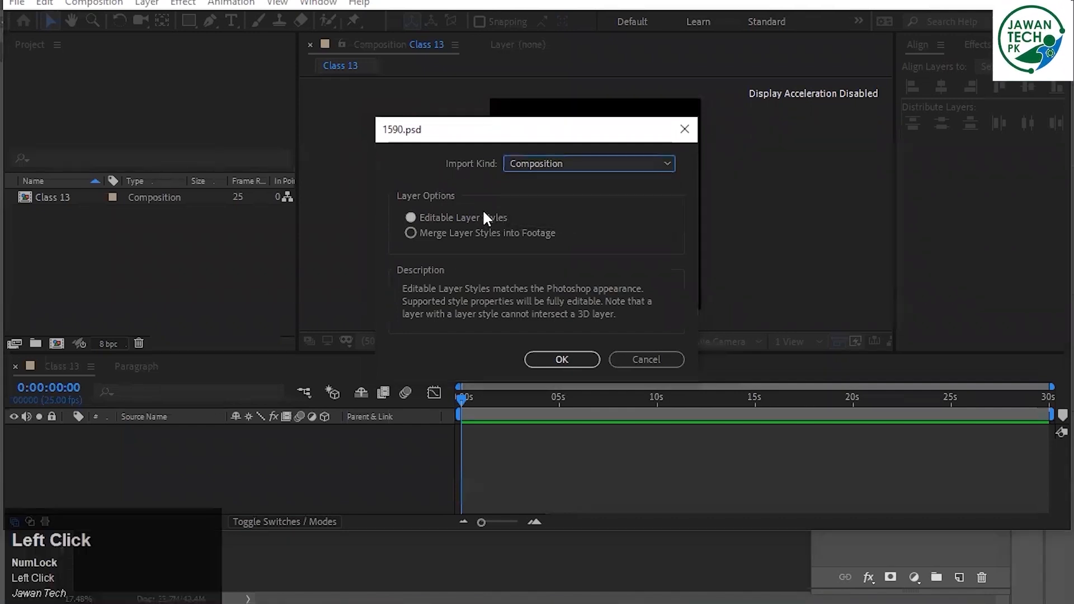
pyautogui.click(535, 360)
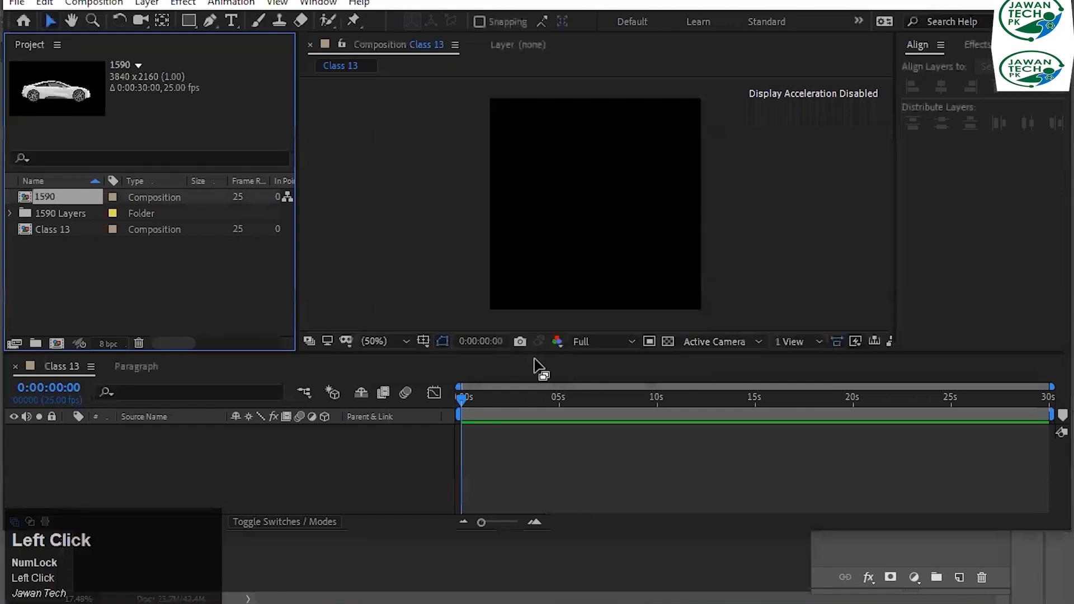
pyautogui.doubleClick(22, 196)
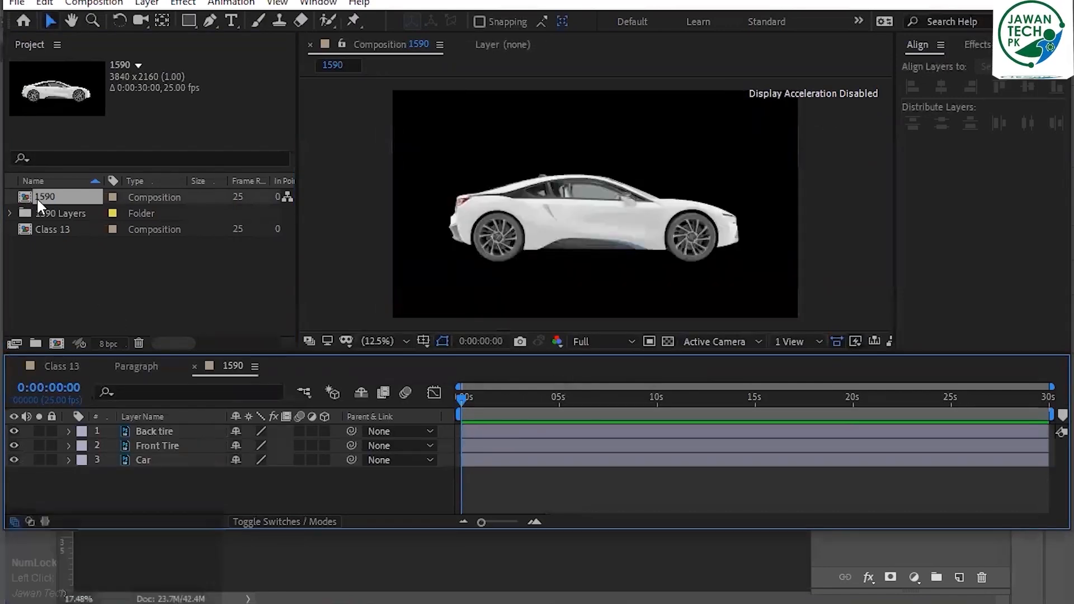
# Try rotating the Back tire layer with its Rotation property, and undo the rotation.
pyautogui.click(196, 431)
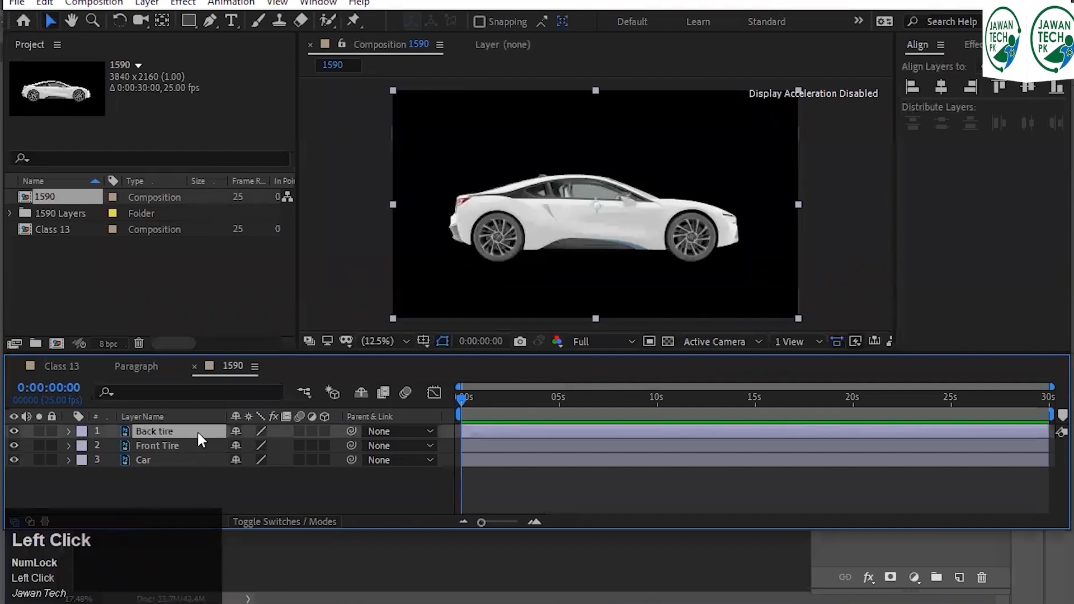
pyautogui.press('r')
pyautogui.moveTo(253, 446); pyautogui.dragTo(1018, 481)
pyautogui.hotkey('ctrl', 'z')
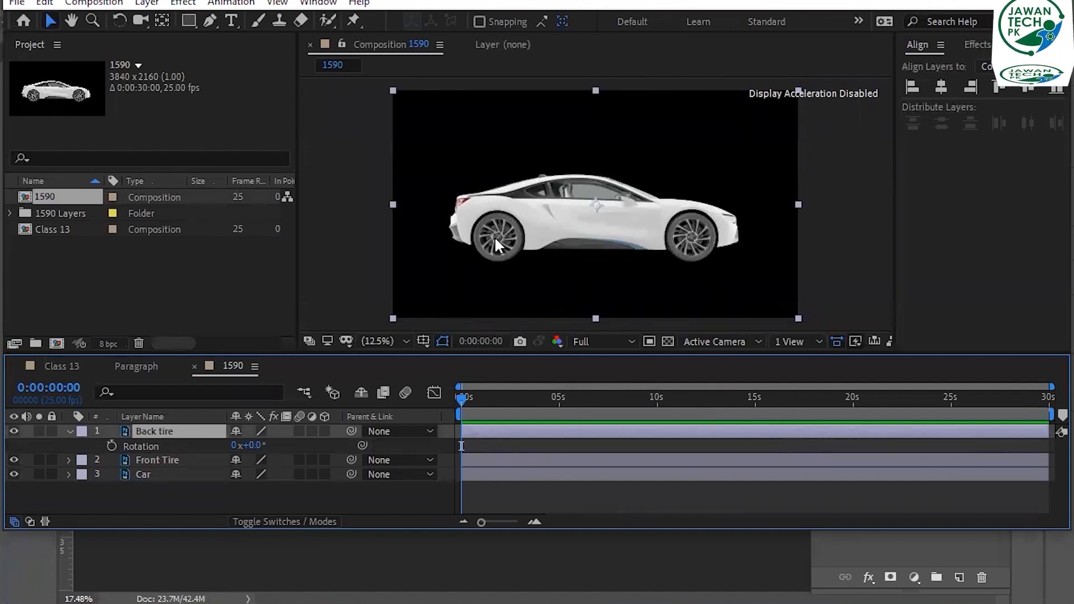
pyautogui.scroll(3, 496, 238)
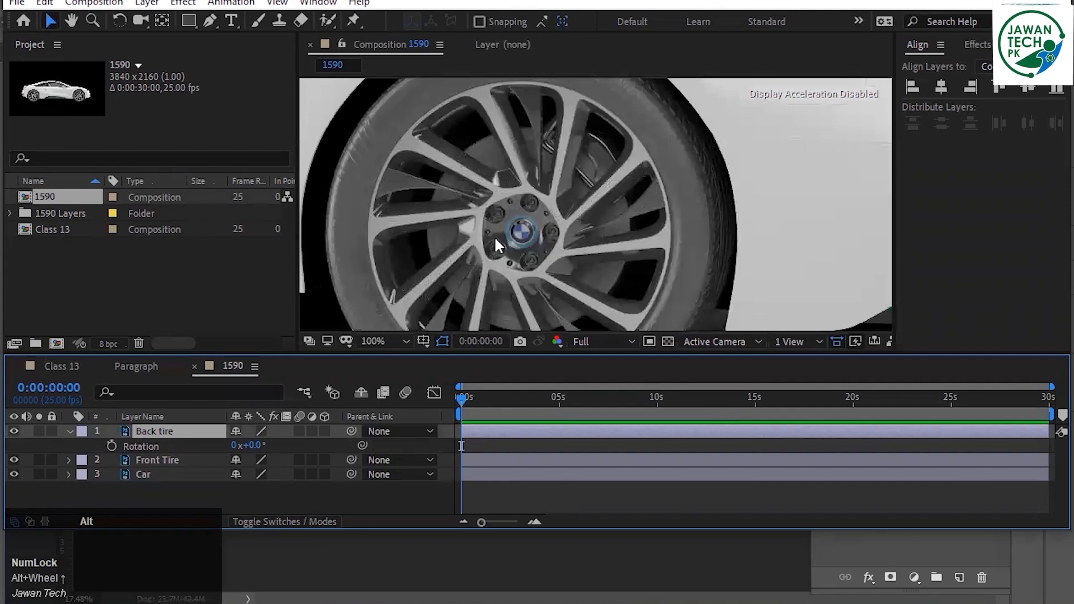
pyautogui.scroll(-2, 495, 239)
pyautogui.press('space')
pyautogui.moveTo(493, 253); pyautogui.dragTo(587, 238)
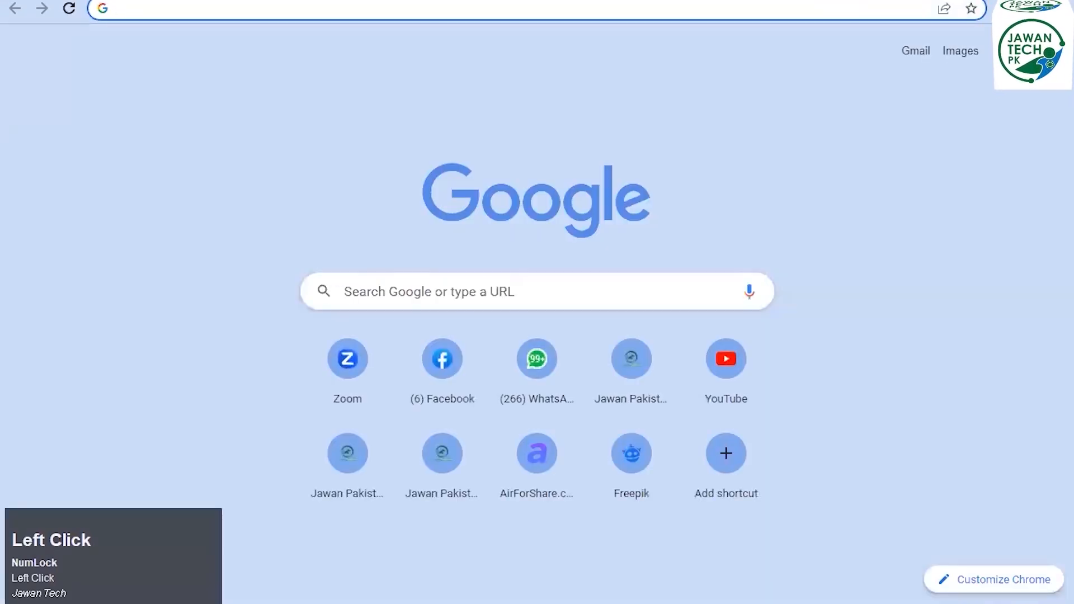
# Switch to the web browser, search Google for "anchor point to center after effects" and look through the results.
pyautogui.write('anchor p')
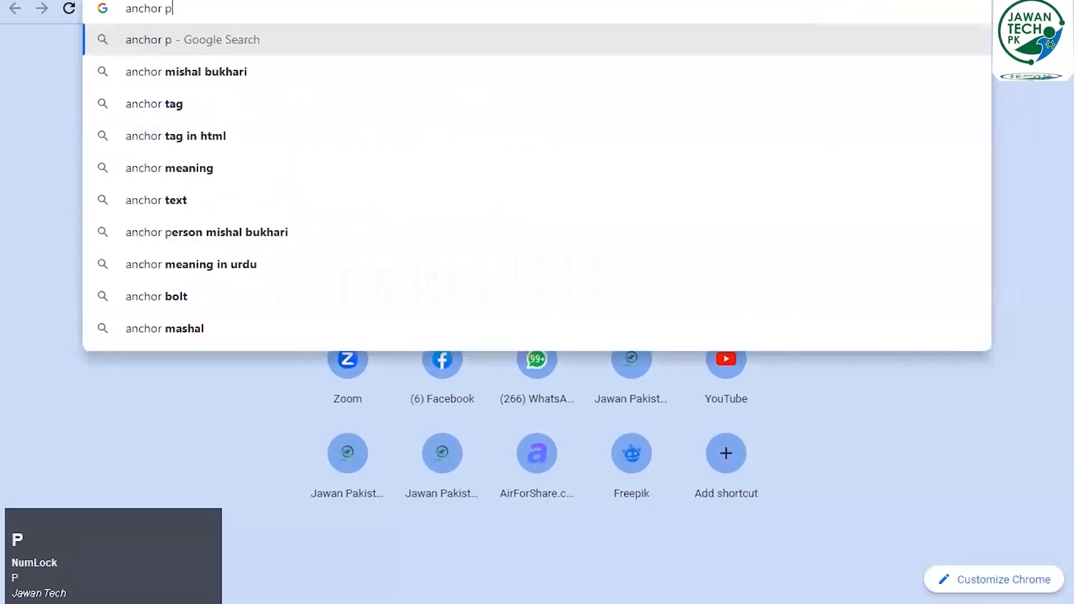
pyautogui.write('oint to')
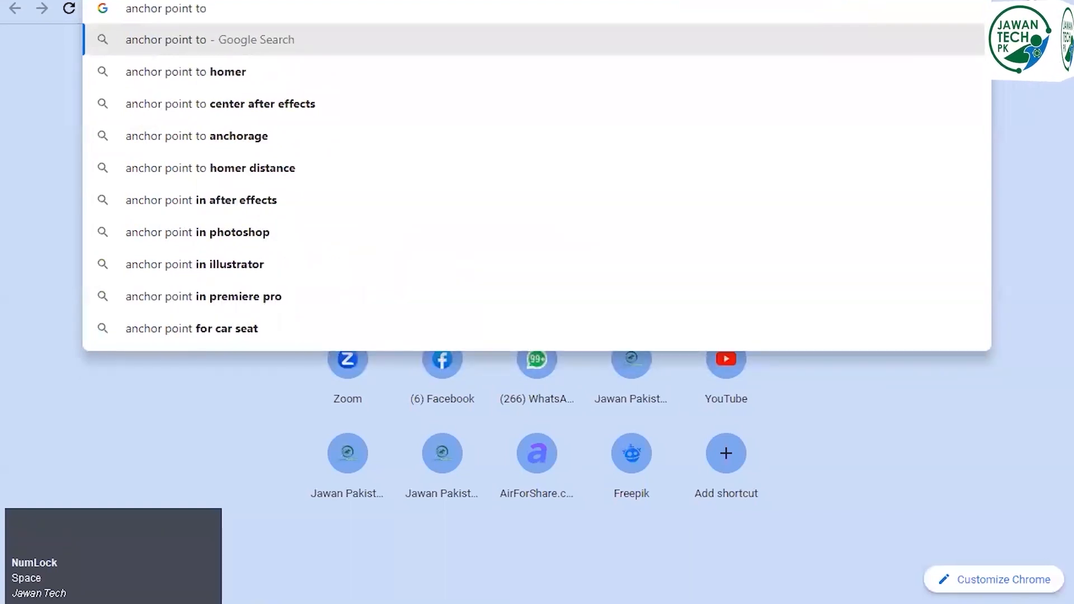
pyautogui.press('Down')
pyautogui.press('Down')
pyautogui.press('Return')
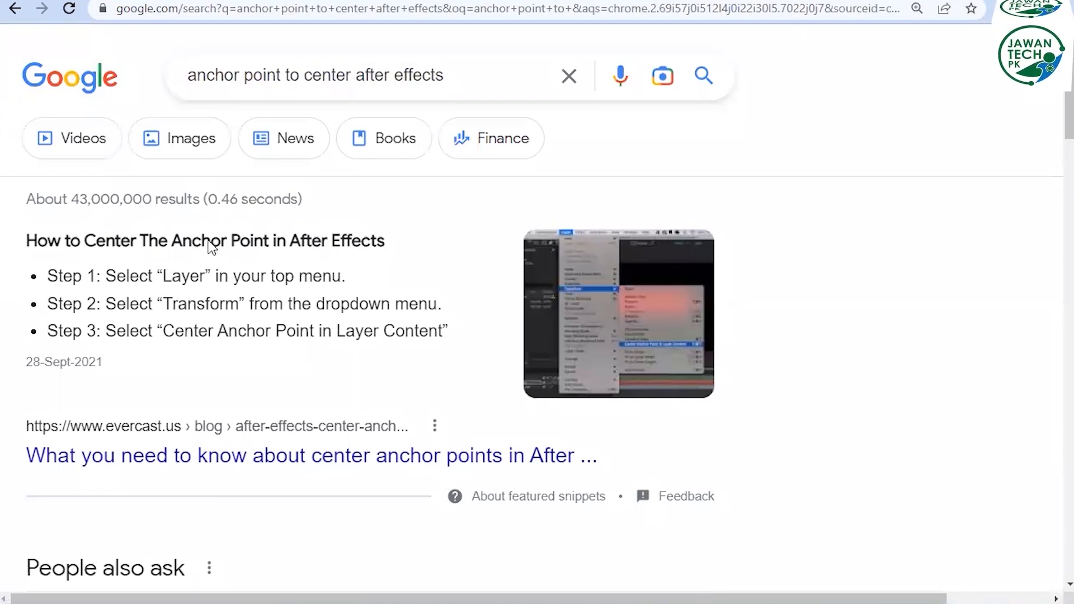
pyautogui.scroll(-3, 212, 240)
pyautogui.scroll(-10, 213, 226)
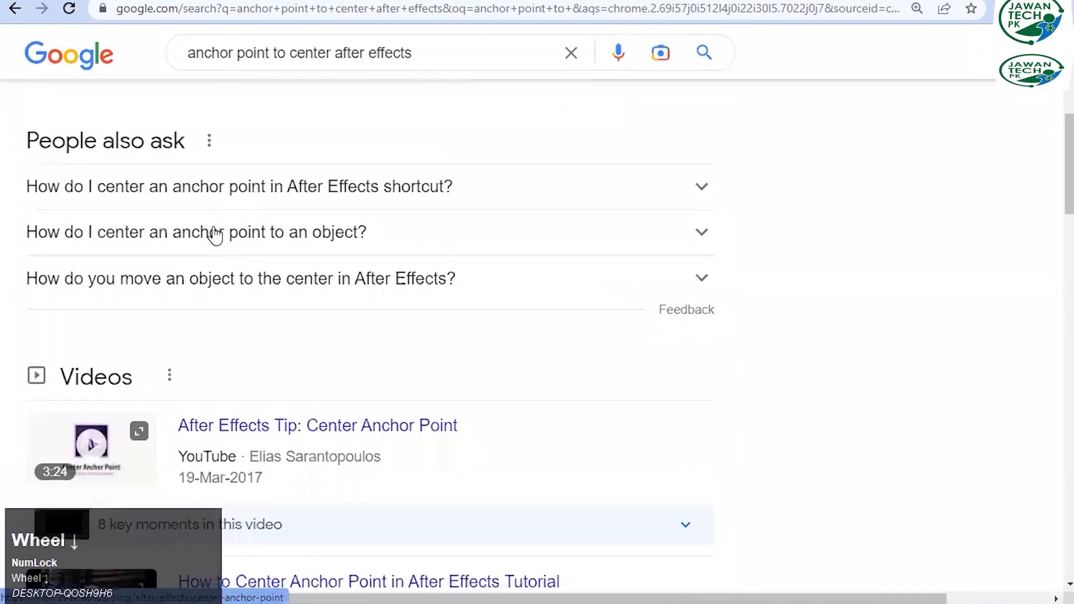
# Search Google for "short cut to make anchor point to center of the object in after effects" and read the featured shortcut.
pyautogui.click(286, 53)
pyautogui.press('Home')
pyautogui.write('short ')
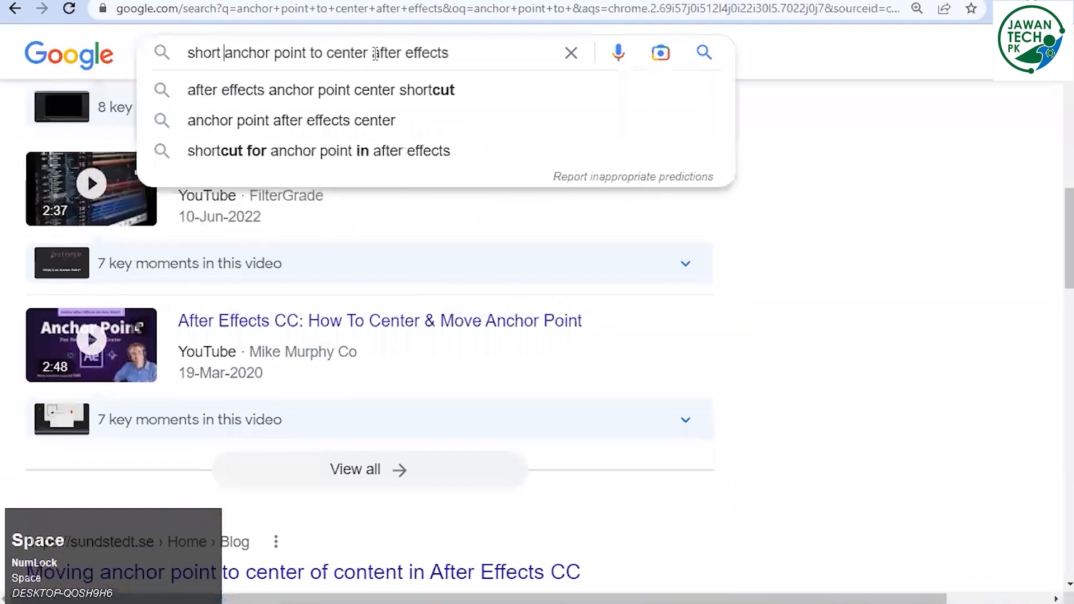
pyautogui.write('cut to mak')
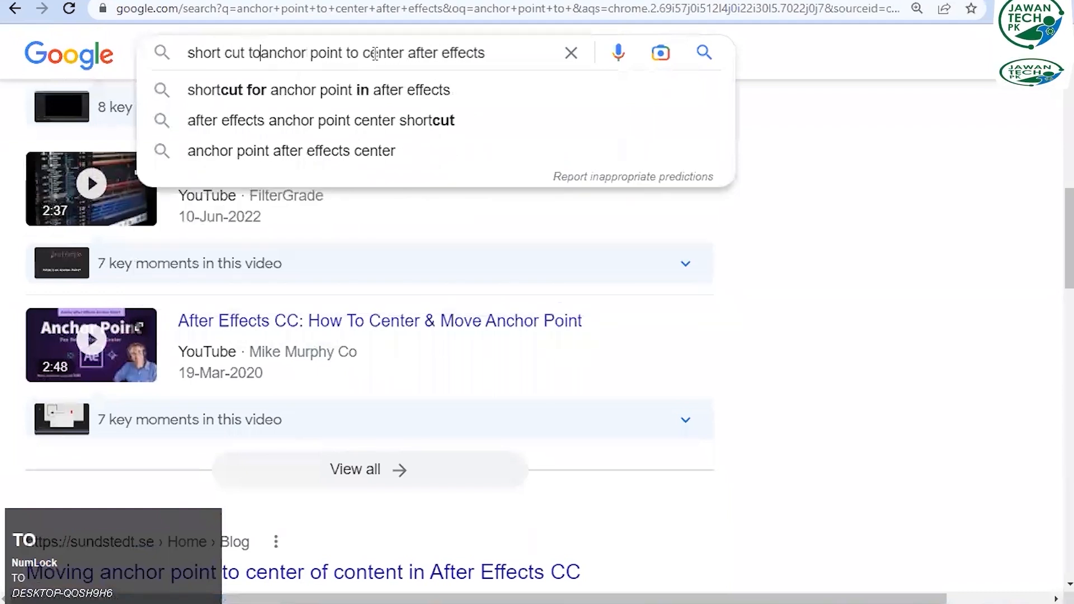
pyautogui.write('e')
pyautogui.press('End')
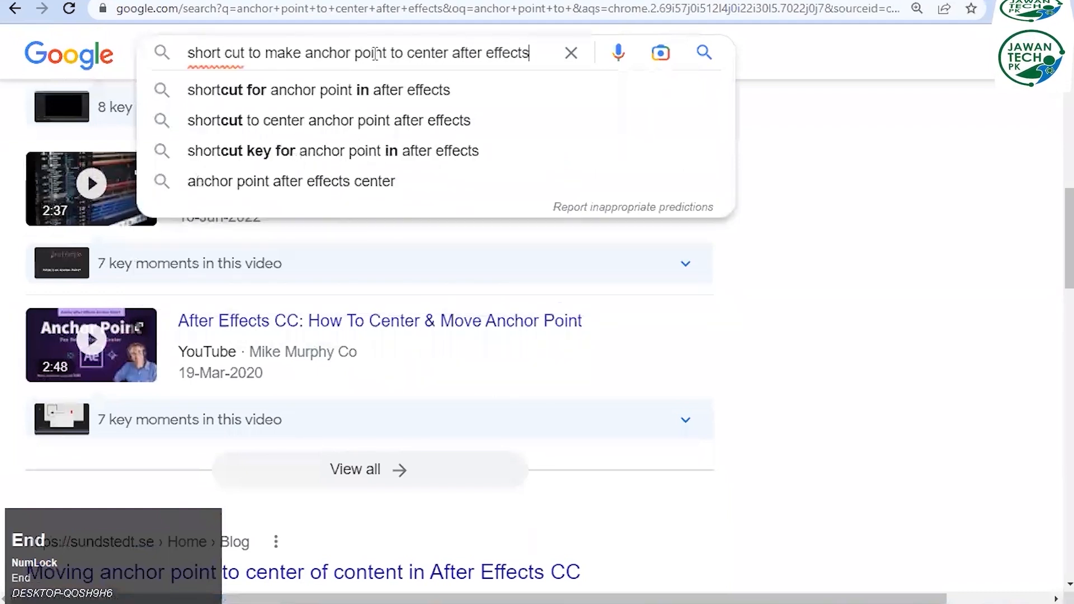
pyautogui.write('ofo')
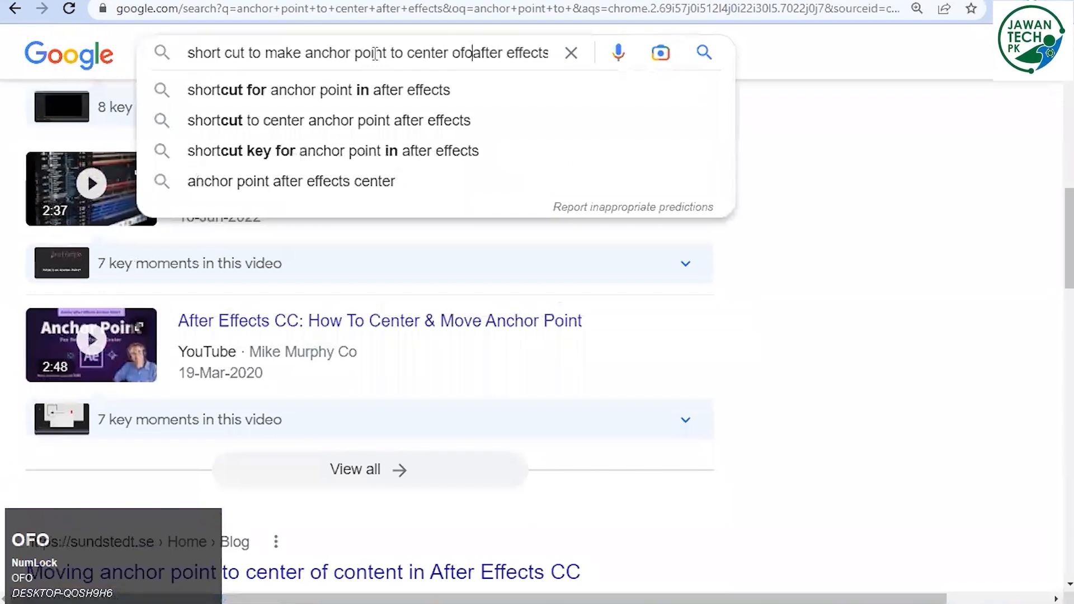
pyautogui.press('BackSpace')
pyautogui.write('f')
pyautogui.write('e ')
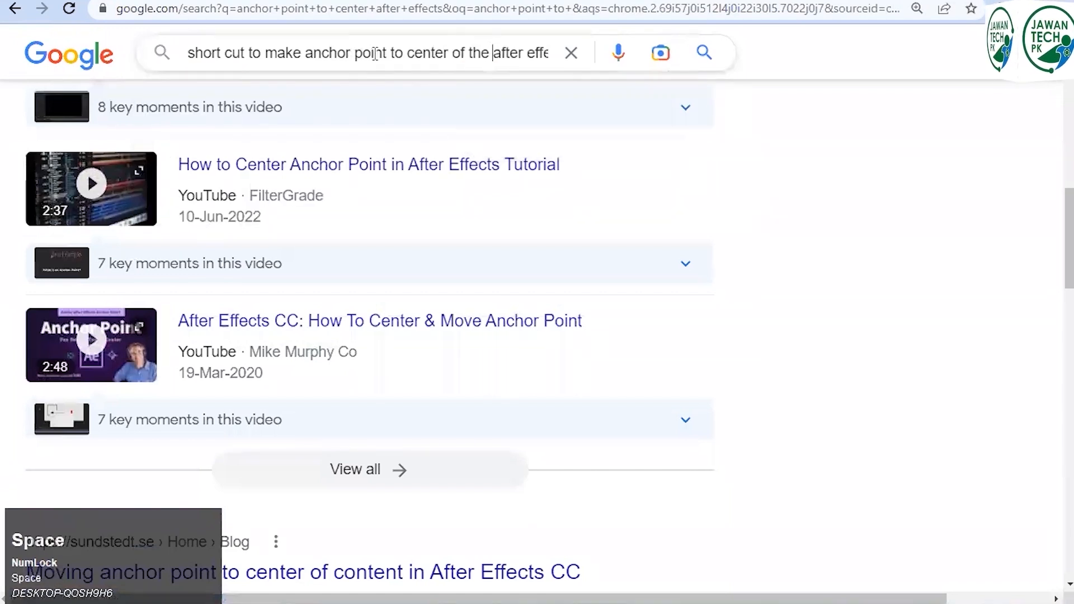
pyautogui.write('objeaf')
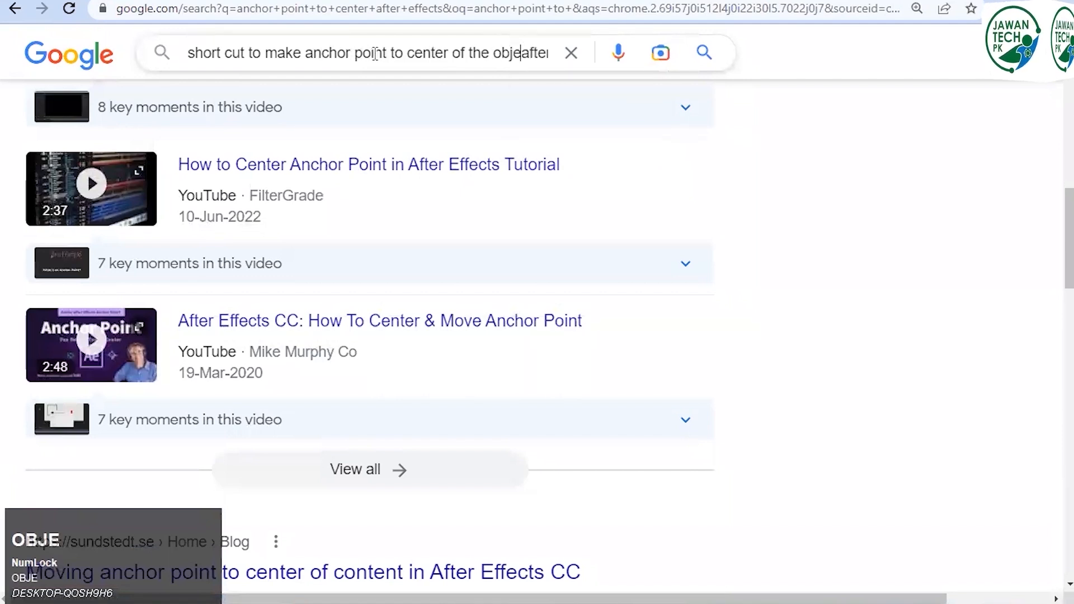
pyautogui.write('t')
pyautogui.press('BackSpace')
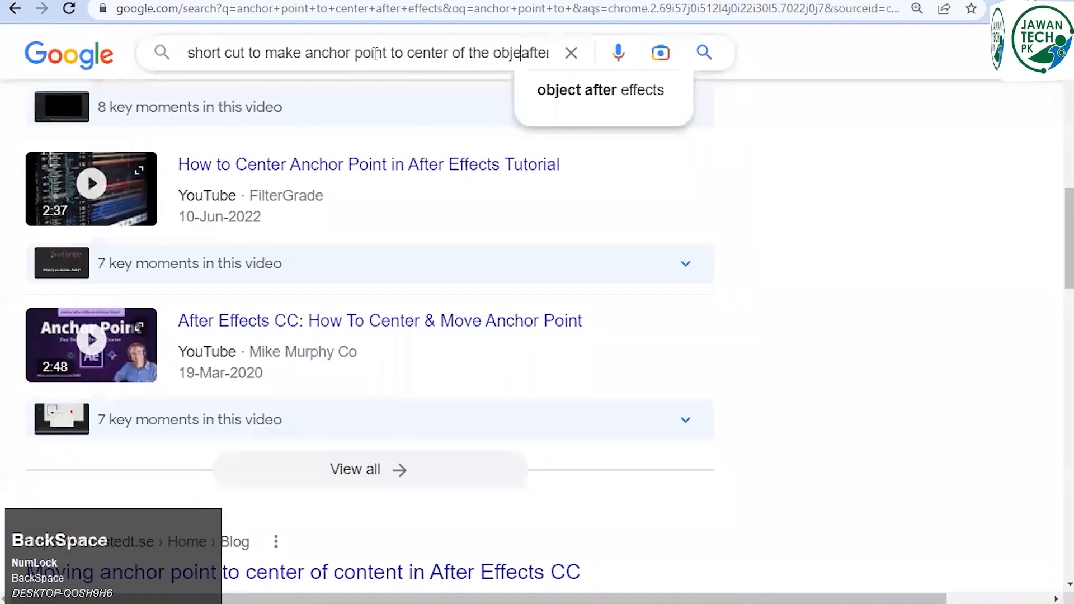
pyautogui.write('ct in')
pyautogui.press('Return')
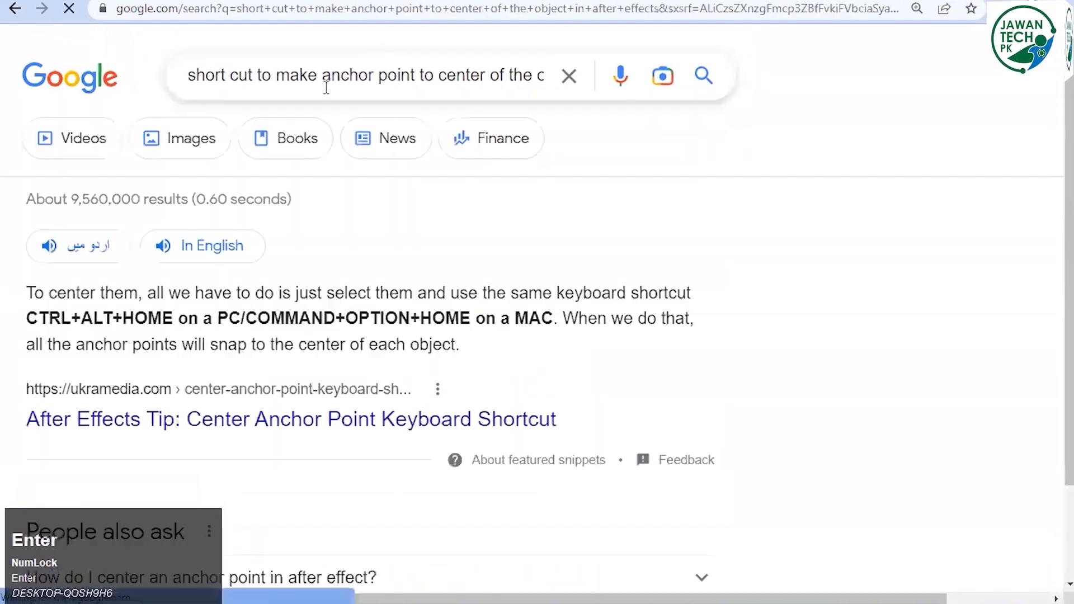
pyautogui.moveTo(38, 317); pyautogui.dragTo(265, 345)
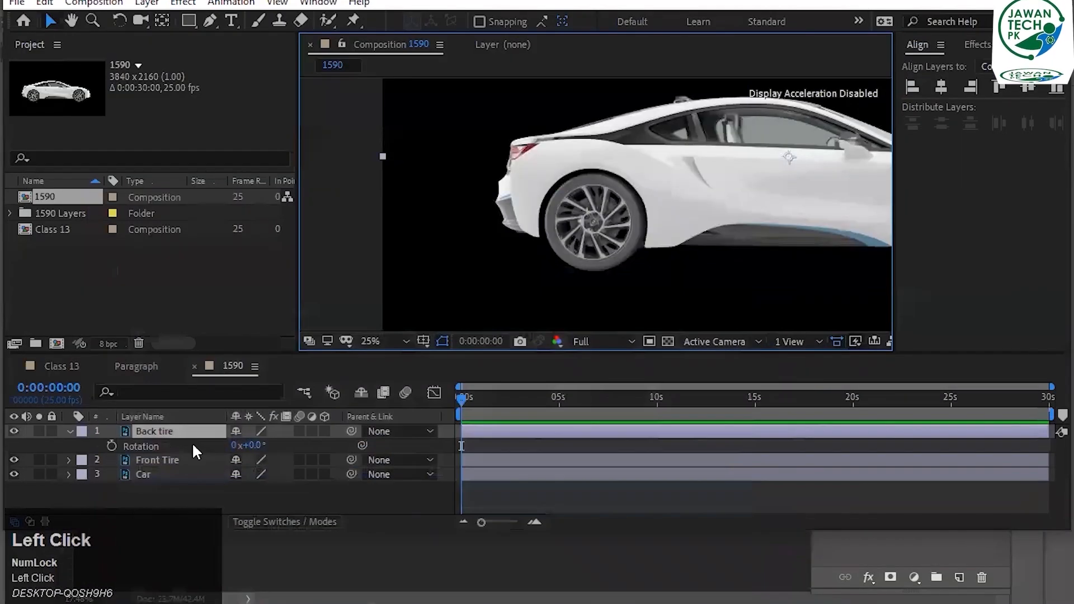
# Switch to After Effects, show the Back tire layer's Anchor Point and Rotation, and try centring its anchor point on the wheel.
pyautogui.press('a')
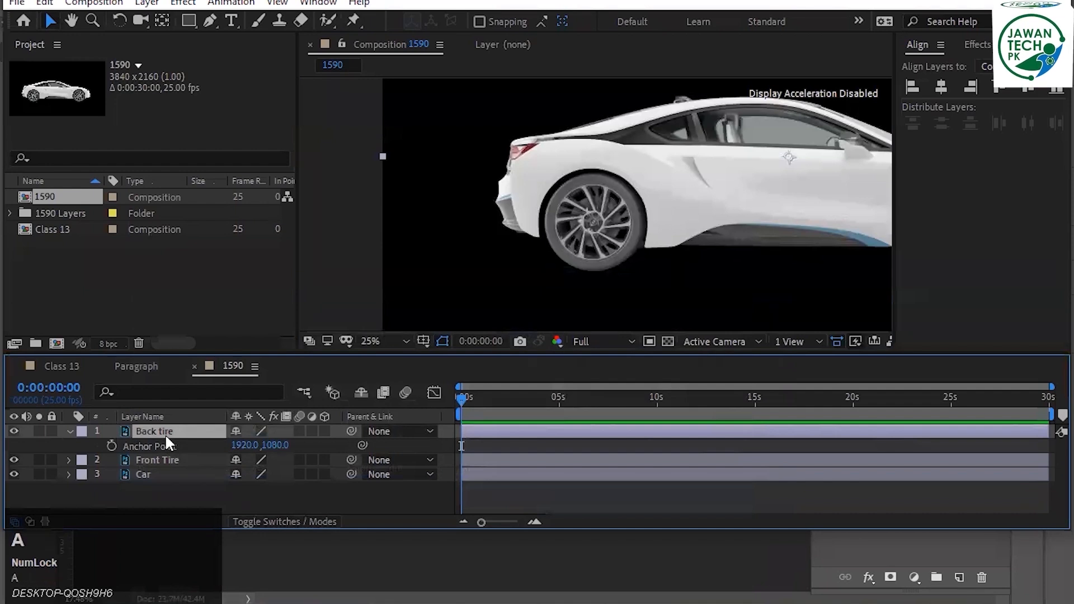
pyautogui.hotkey('shift', 'r')
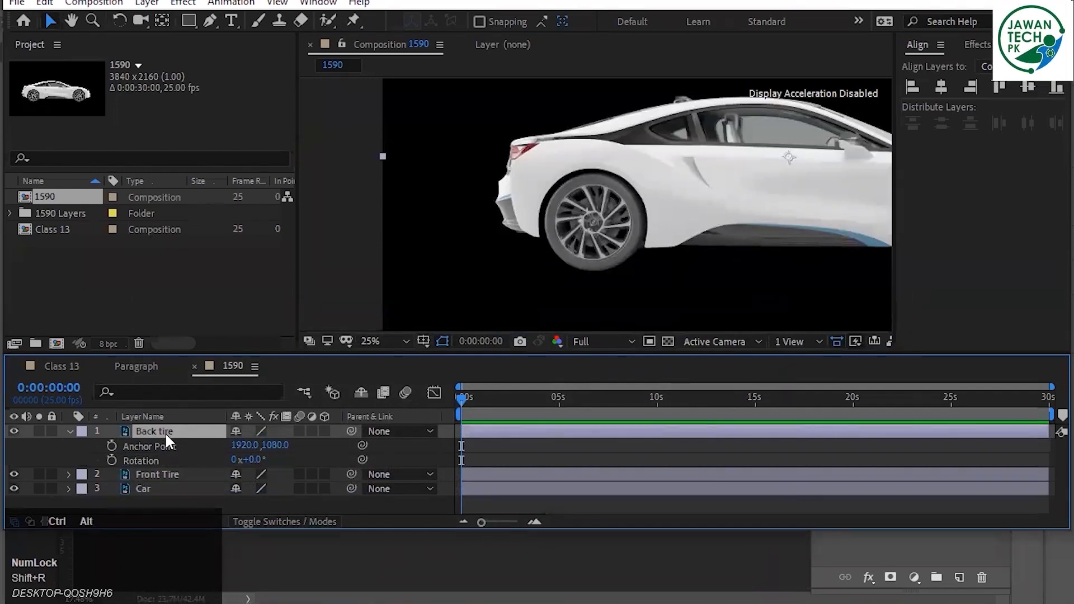
pyautogui.hotkey('ctrl', 'alt', 'Home')
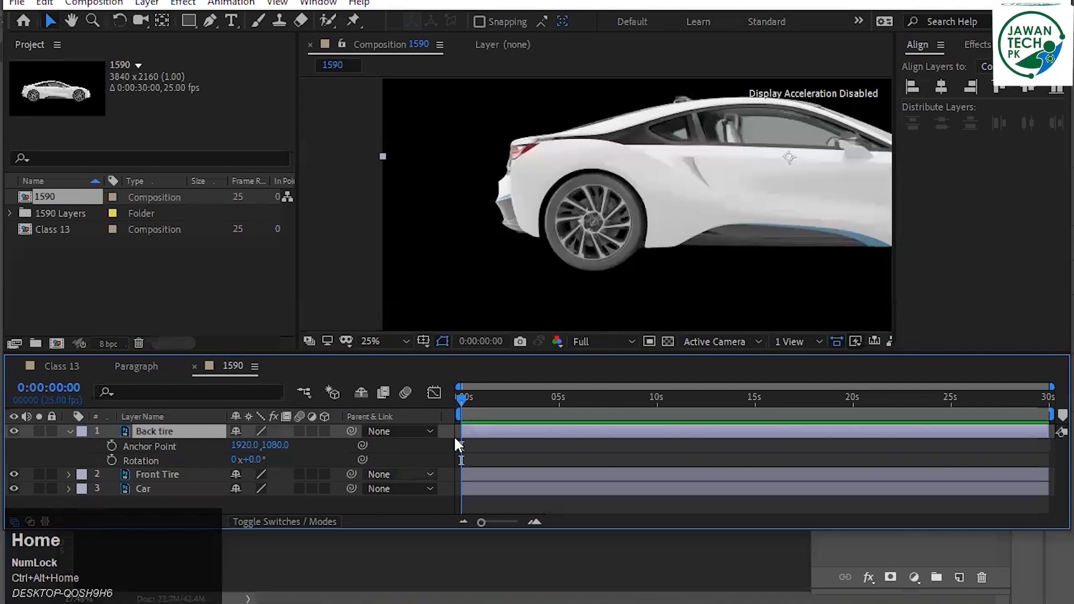
pyautogui.moveTo(612, 217); pyautogui.dragTo(608, 283)
pyautogui.hotkey('ctrl', 'z')
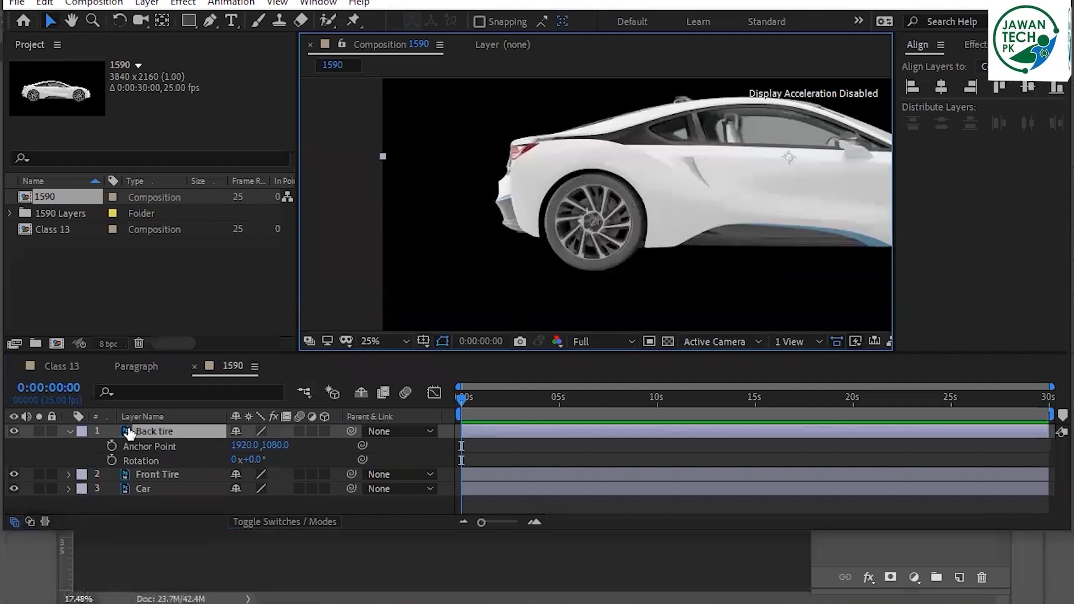
pyautogui.click(170, 434)
pyautogui.hotkey('ctrl', 'z')
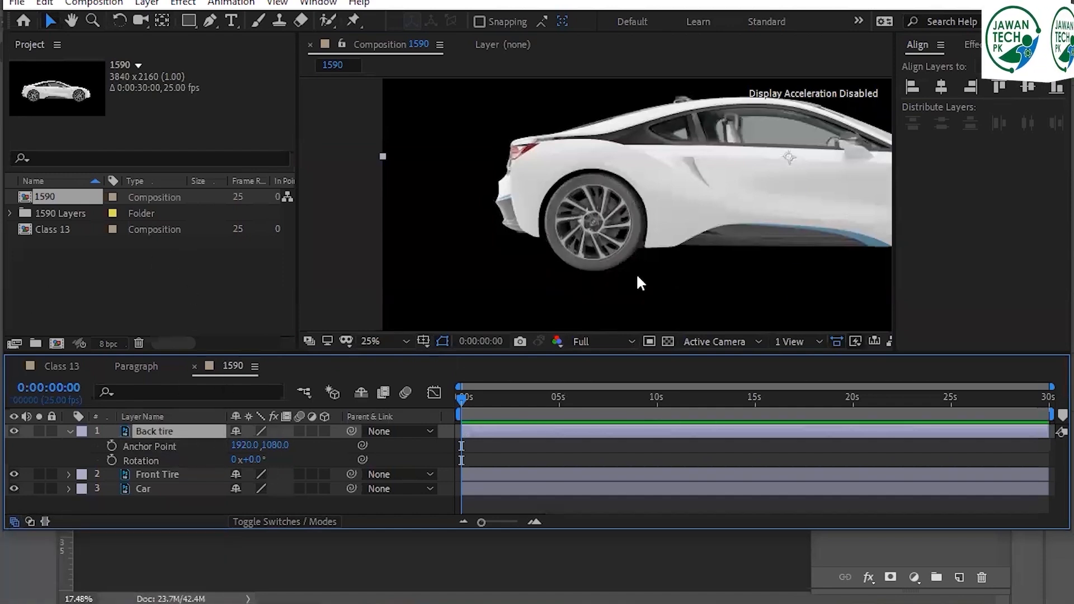
pyautogui.scroll(-6, 682, 199)
pyautogui.click(680, 193)
pyautogui.press('space')
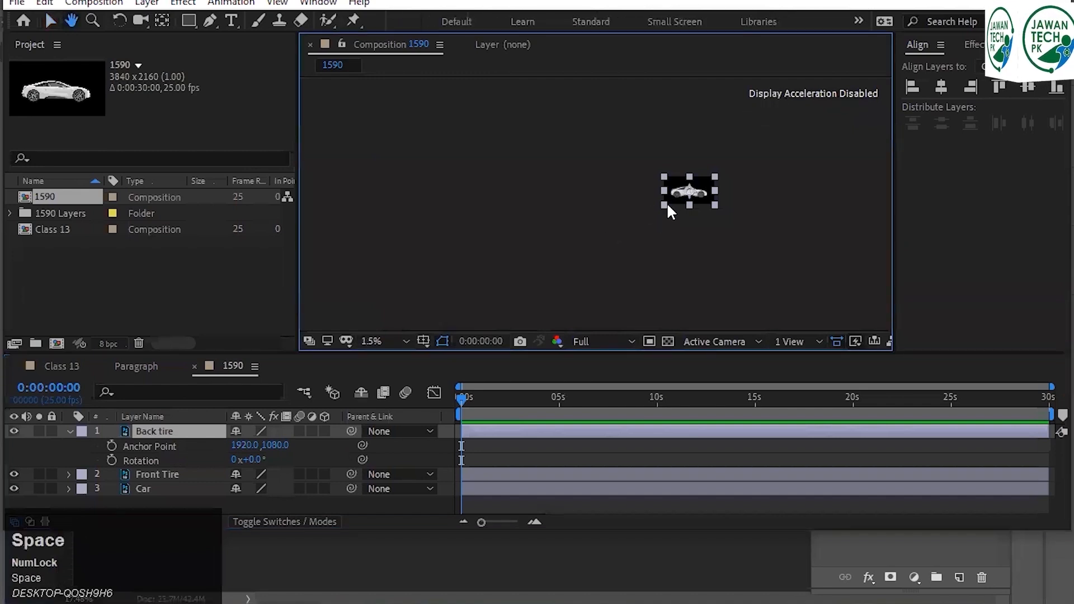
pyautogui.scroll(3, 667, 204)
pyautogui.moveTo(733, 189); pyautogui.dragTo(475, 290)
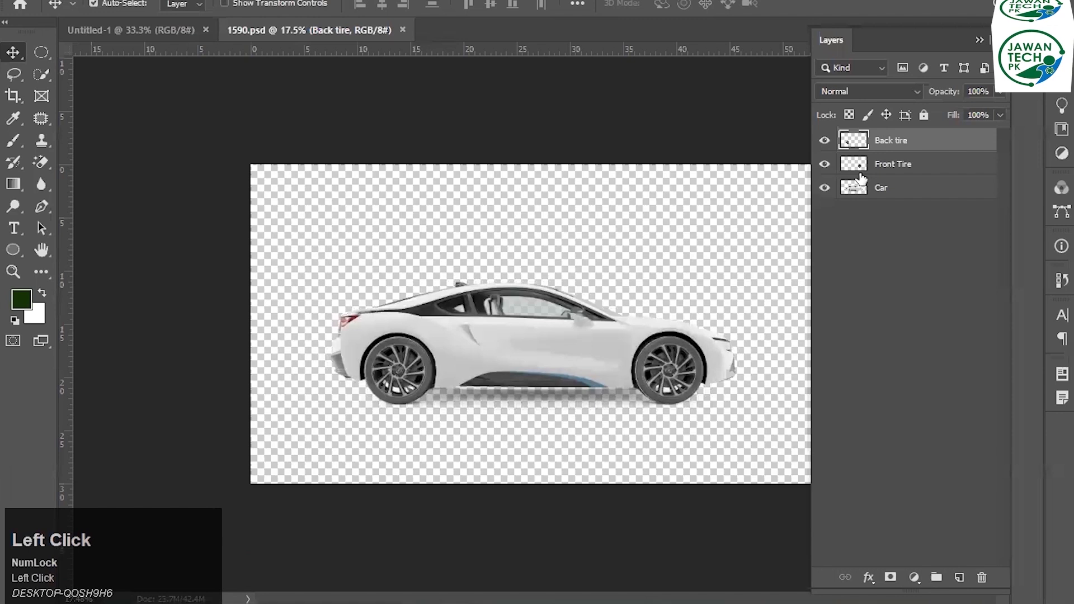
# Switch to Photoshop and copy the Back tire layer from 1590.psd into the Untitled-1 document.
pyautogui.click(824, 141)
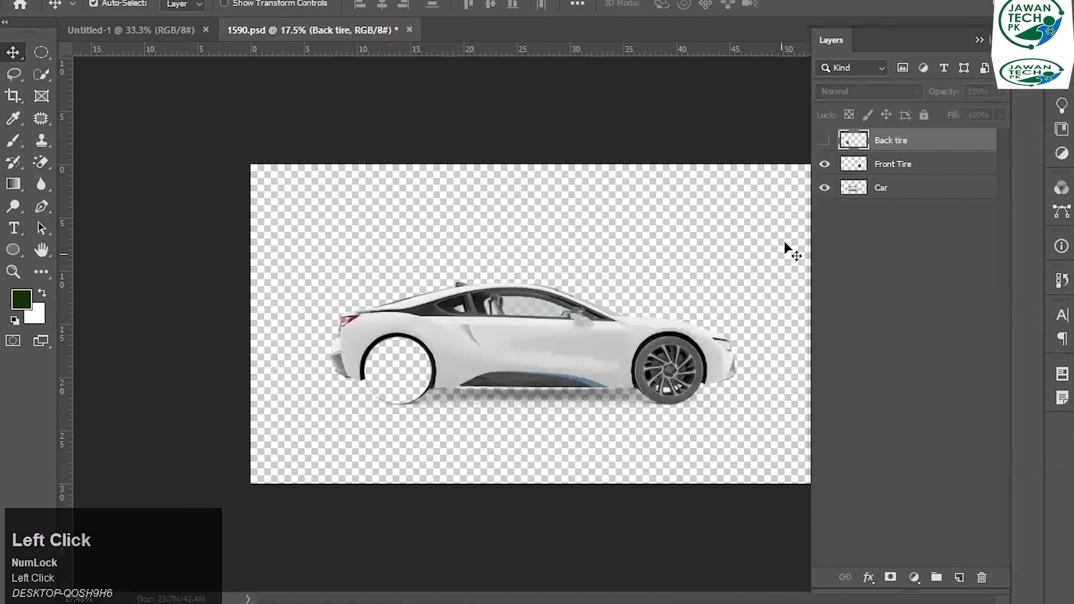
pyautogui.click(821, 142)
pyautogui.moveTo(383, 323); pyautogui.dragTo(482, 319)
# Align the Back tire layer to the horizontal and vertical centre of the whole canvas, and clear the selection.
pyautogui.hotkey('ctrl', 'a')
pyautogui.press('v')
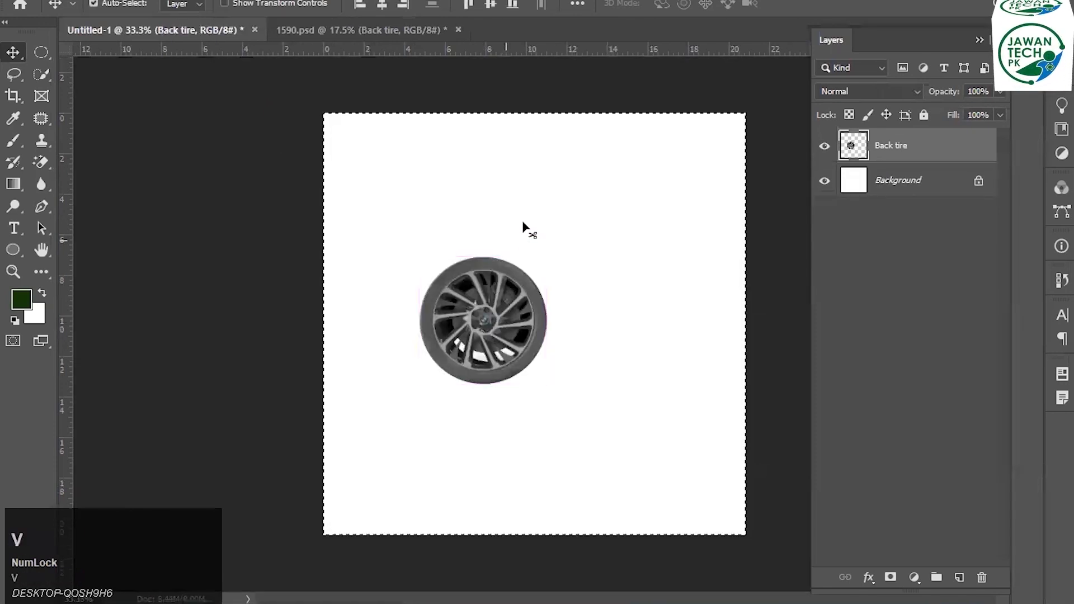
pyautogui.click(387, 6)
pyautogui.click(491, 5)
pyautogui.hotkey('ctrl', 'd')
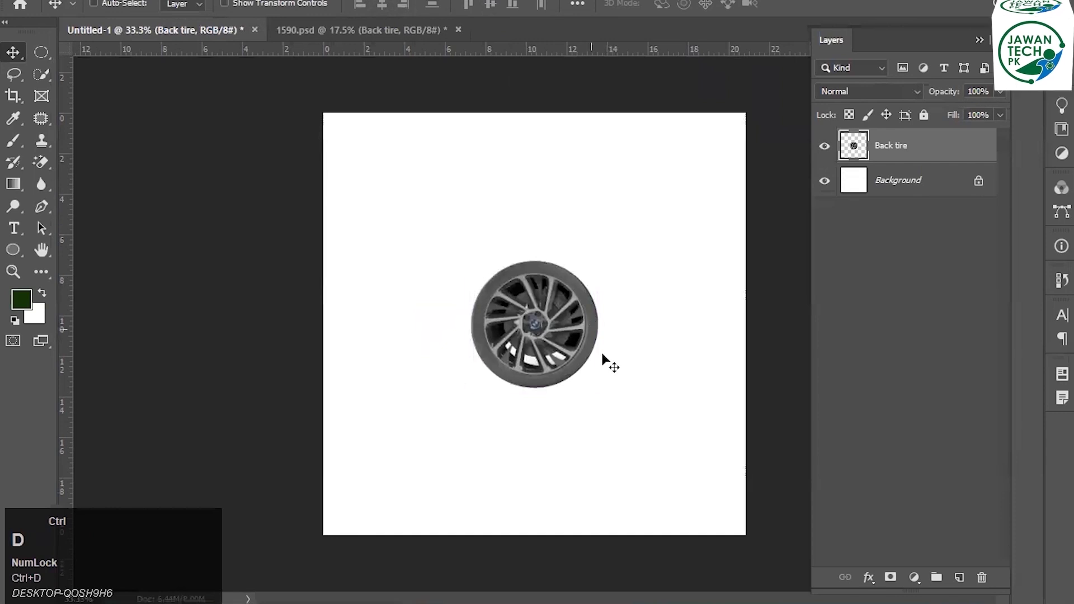
# Hide the white Background layer so that only the wheel shows on transparency.
pyautogui.hotkey('ctrl', 'shift', 's')
pyautogui.press('Escape')
pyautogui.click(825, 182)
# Save the document as the Photoshop file Back-tire in the Resource folder of Class-13-04-Jan-2023, with Maximize Compatibility.
pyautogui.hotkey('ctrl', 'shift', 's')
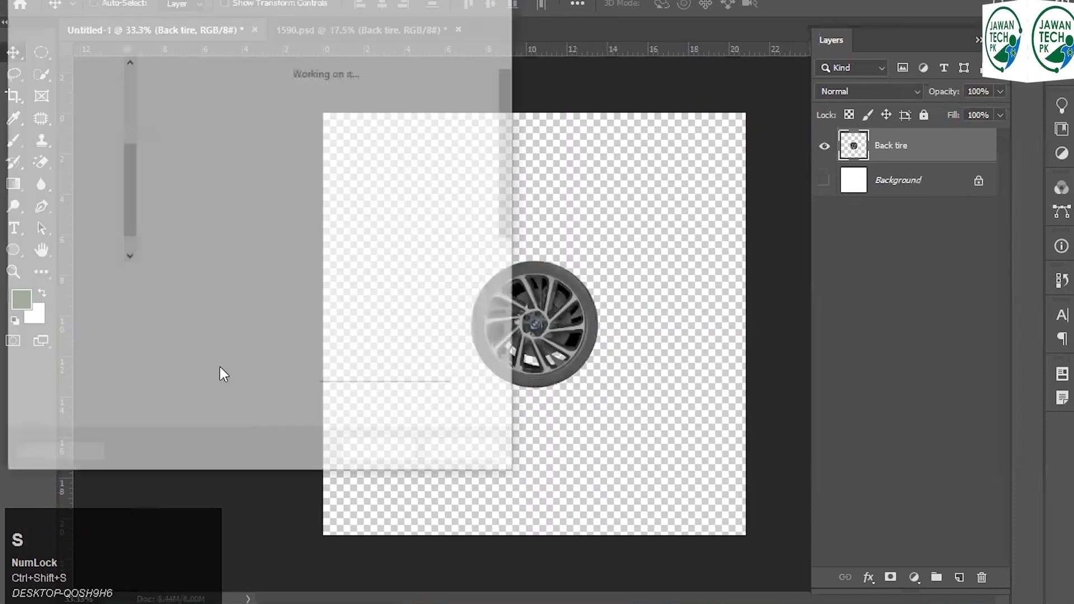
pyautogui.click(474, 205)
pyautogui.press('BackSpace')
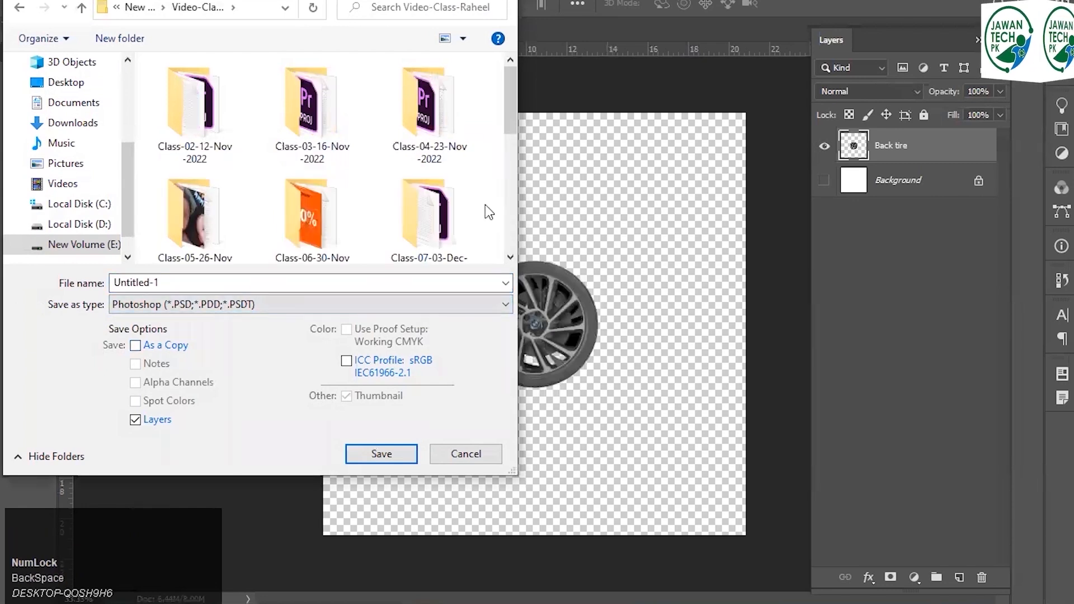
pyautogui.scroll(-5, 484, 206)
pyautogui.doubleClick(430, 152)
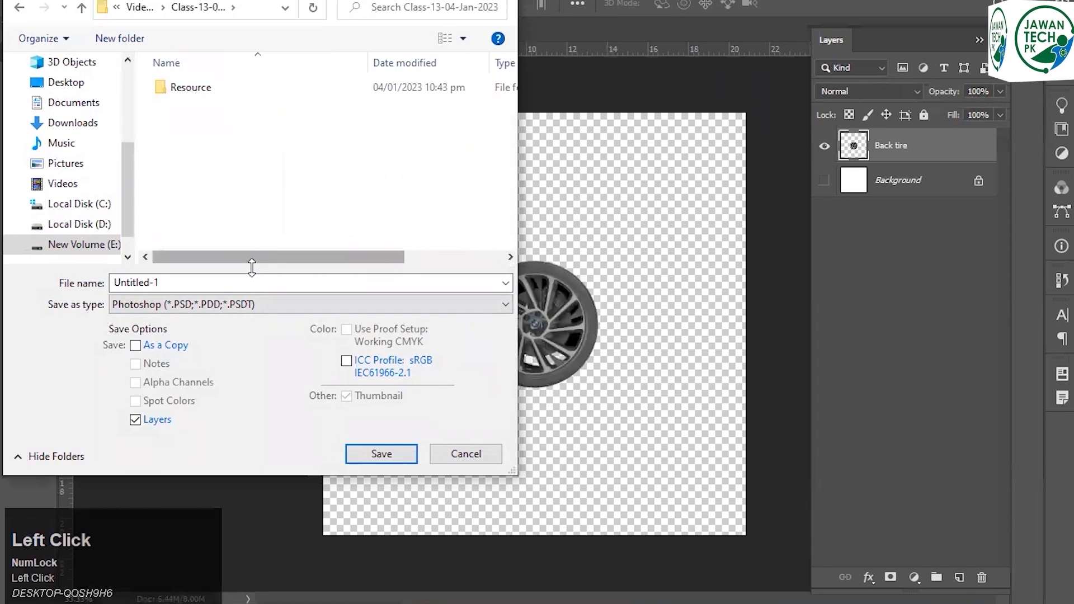
pyautogui.doubleClick(228, 84)
pyautogui.click(216, 281)
pyautogui.write('Back-tire')
pyautogui.press('Return')
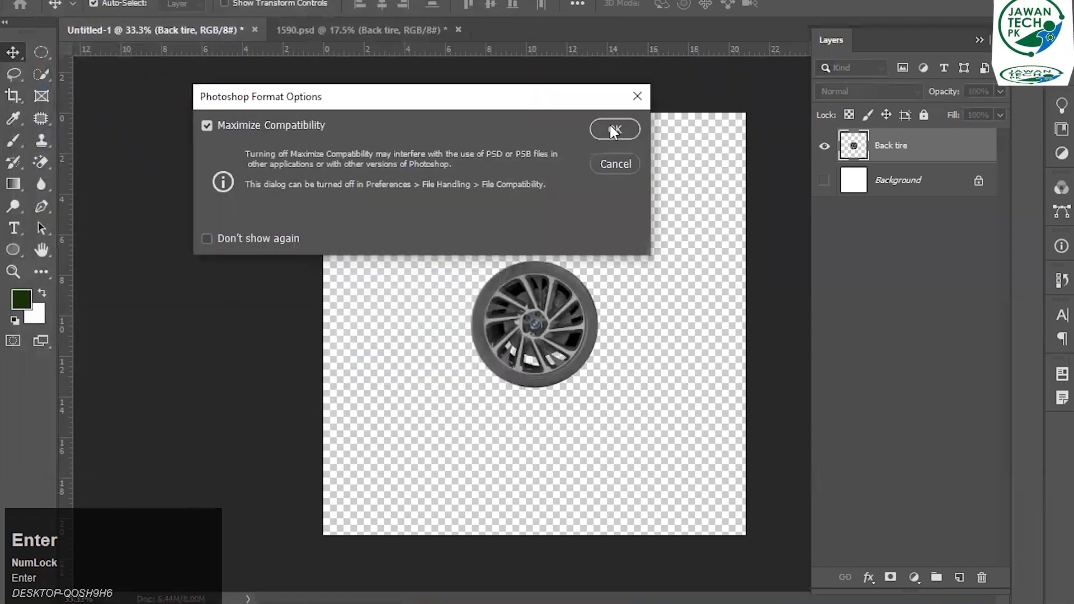
pyautogui.click(611, 129)
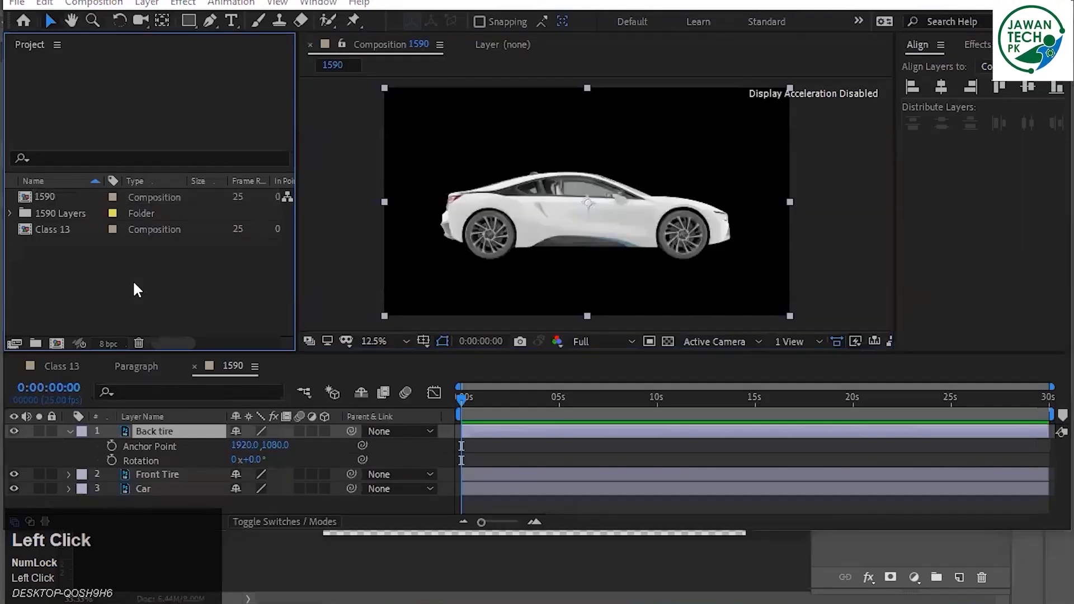
# Switch to After Effects, import Back-tire.psd as a Composition with Editable Layer Styles, and open the Back-tire composition.
pyautogui.doubleClick(133, 279)
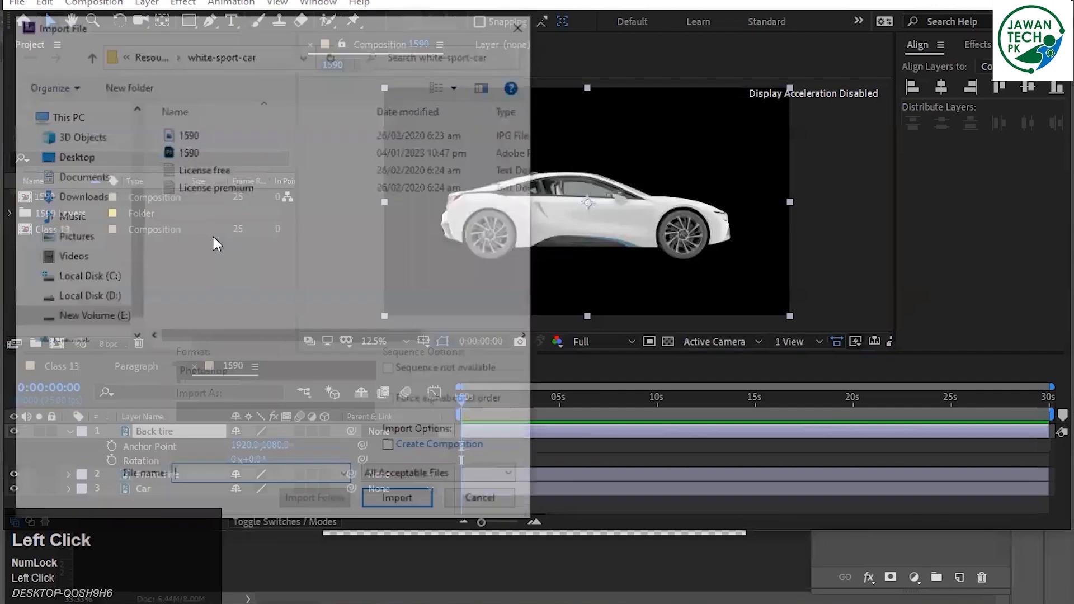
pyautogui.press('BackSpace')
pyautogui.press('Right')
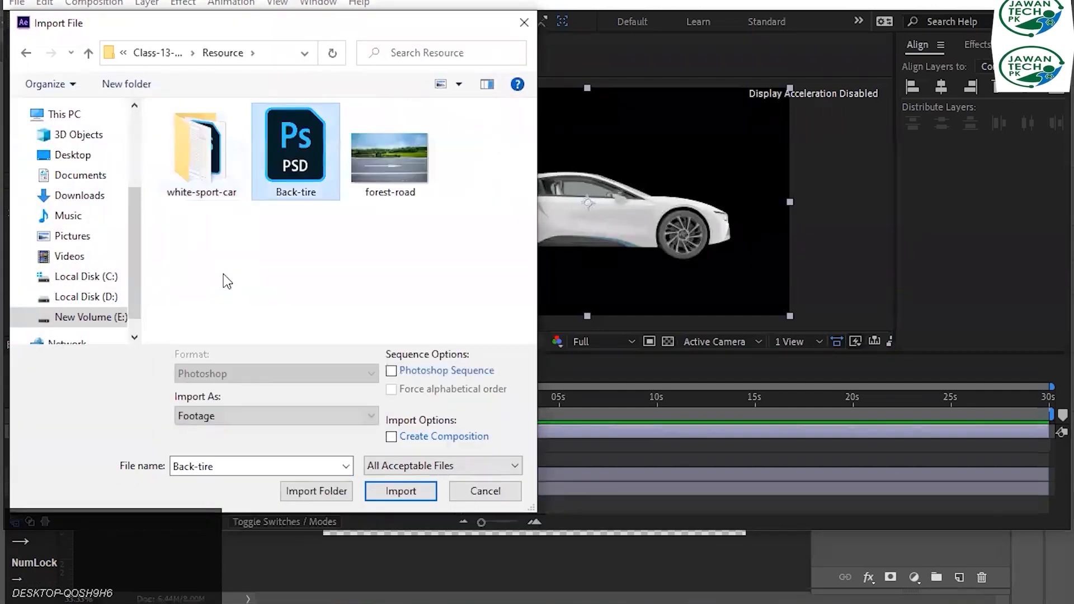
pyautogui.press('Return')
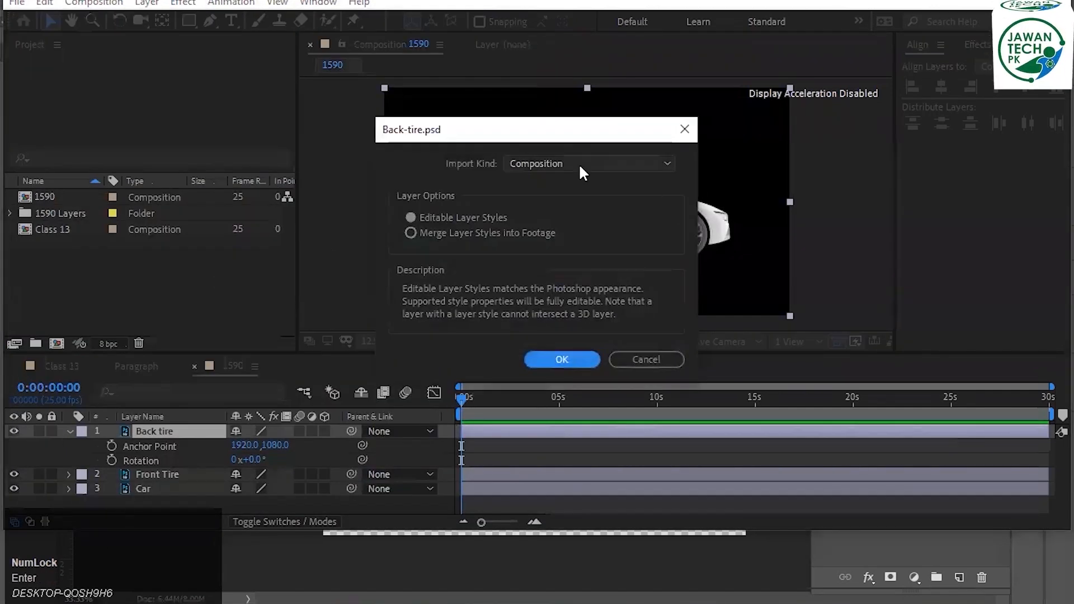
pyautogui.click(531, 359)
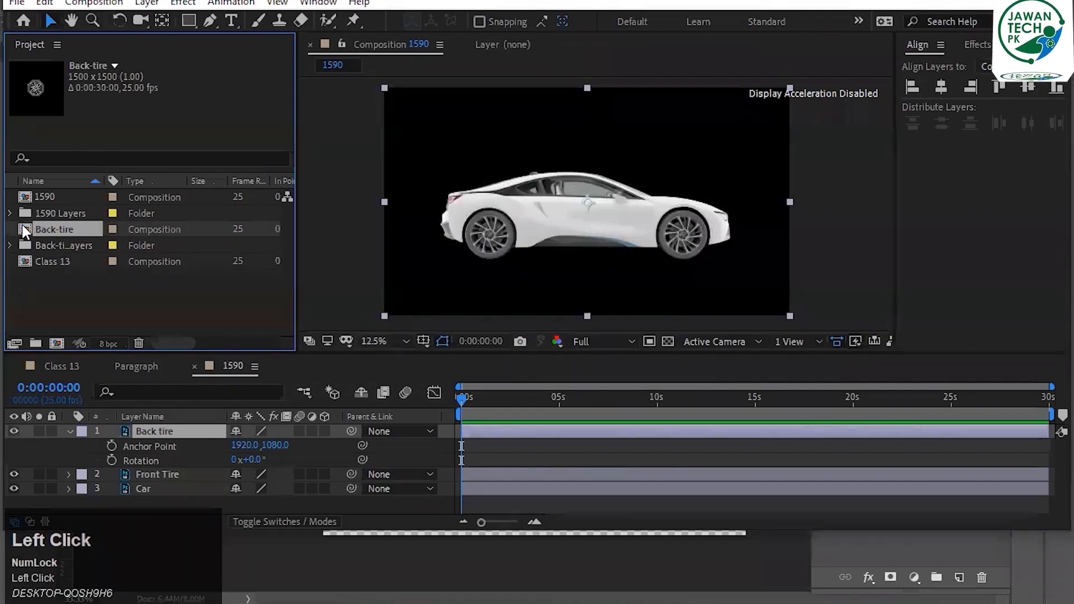
pyautogui.doubleClick(22, 227)
# Show the Back tire layer's Anchor Point and examine up close where it sits on the wheel hub.
pyautogui.click(150, 430)
pyautogui.press('a')
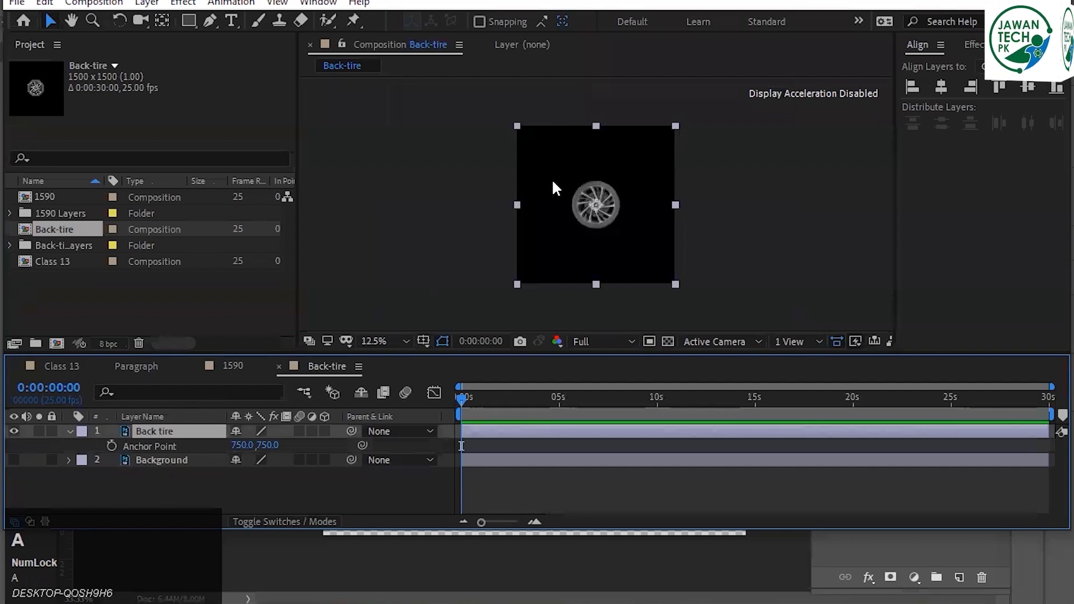
pyautogui.scroll(3, 597, 207)
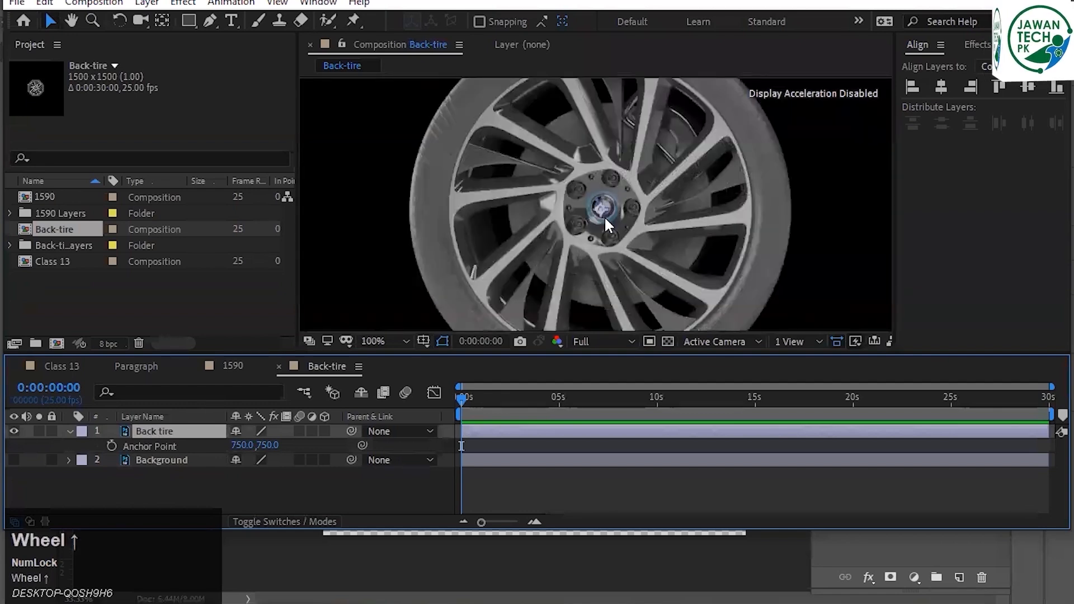
pyautogui.scroll(1, 603, 216)
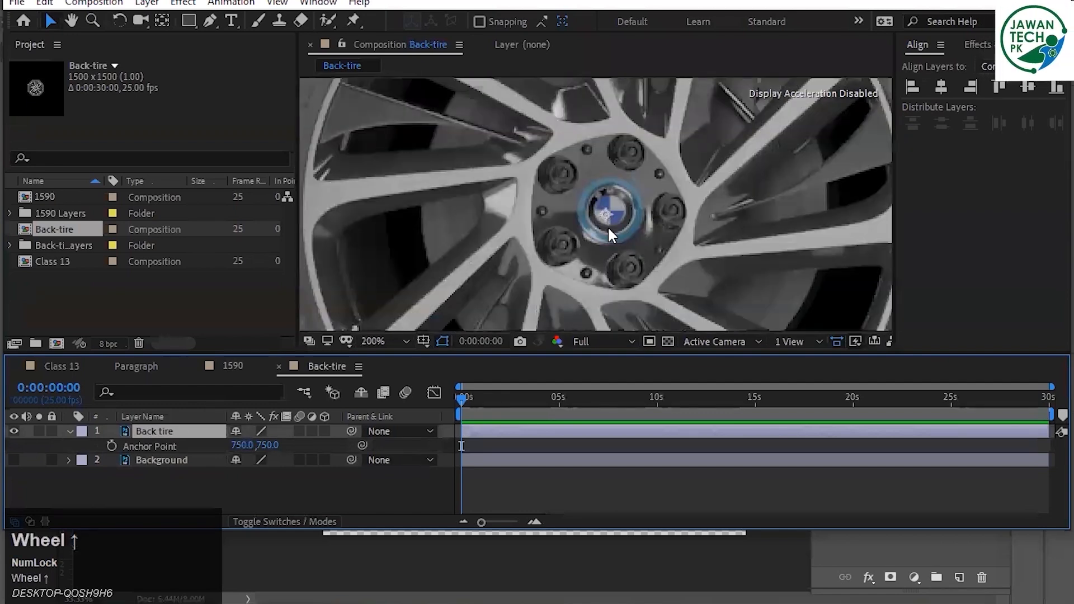
pyautogui.scroll(-4, 607, 220)
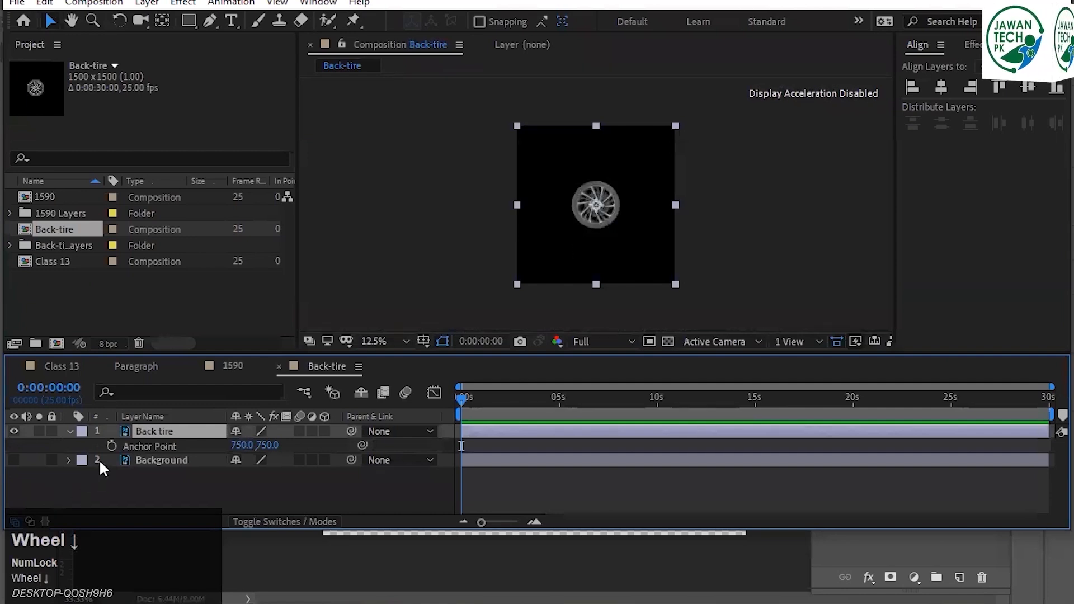
# Show the Back tire layer's Rotation as well, test spinning the wheel with it, and undo the rotation.
pyautogui.hotkey('shift', 'r')
pyautogui.moveTo(256, 460); pyautogui.dragTo(1054, 556)
pyautogui.hotkey('ctrl', 'z')
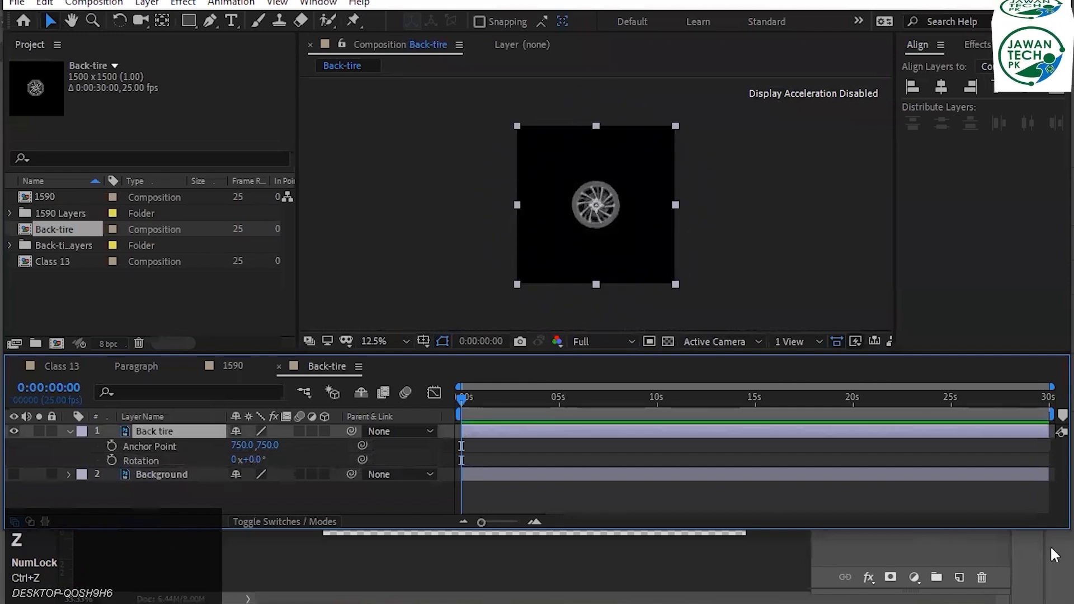
# Delete the Background layer from the Back-tire composition and select the Back tire layer.
pyautogui.click(132, 427)
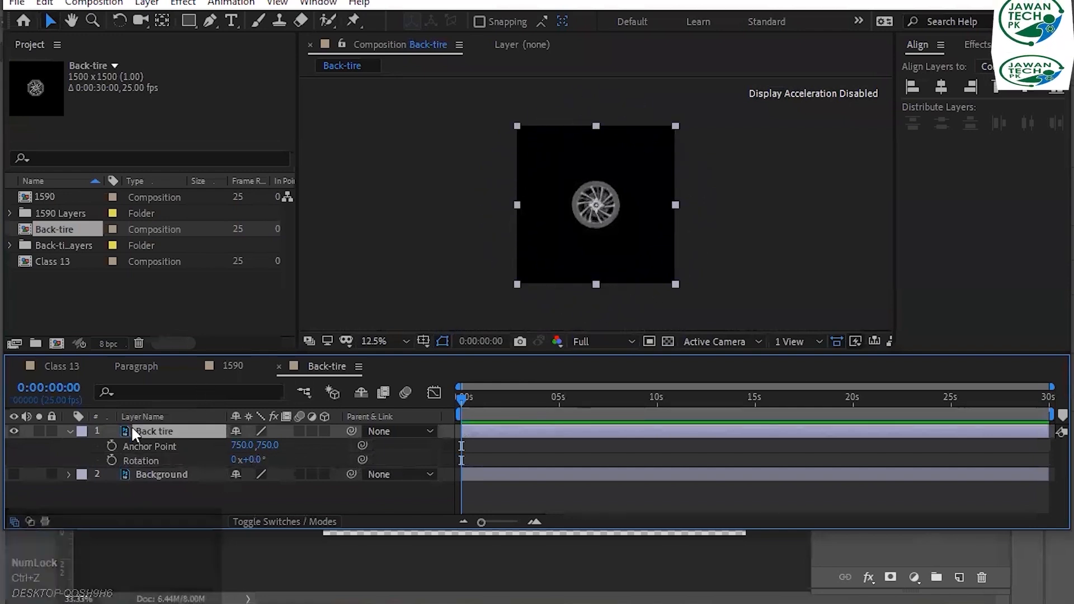
pyautogui.click(153, 473)
pyautogui.press('Delete')
pyautogui.click(192, 431)
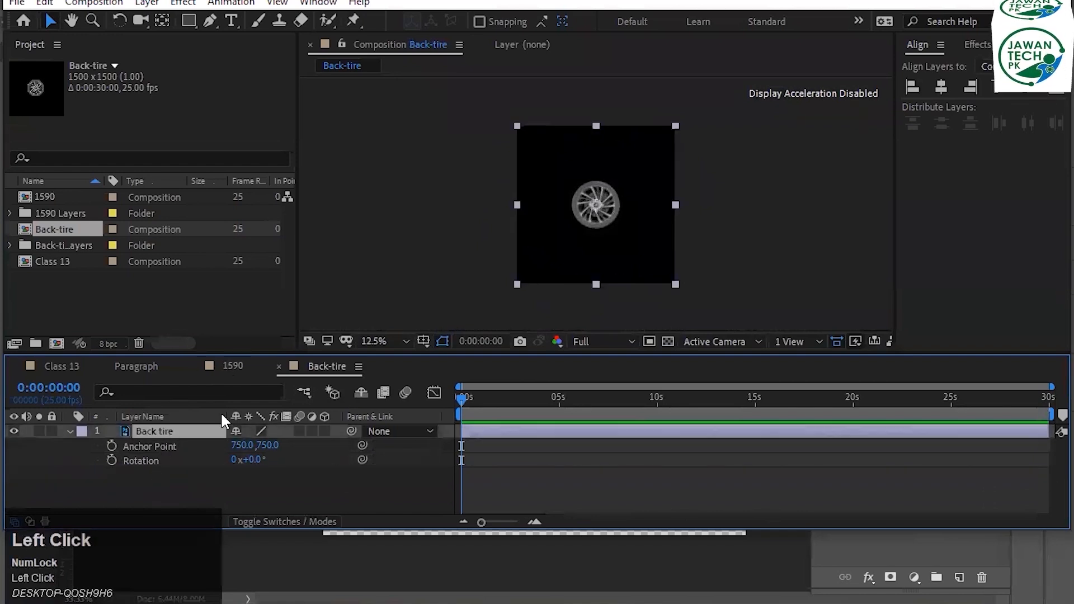
# In the 1590 composition, hide the Back tire and Front Tire layers and remove them from the timeline list as shy layers.
pyautogui.click(223, 365)
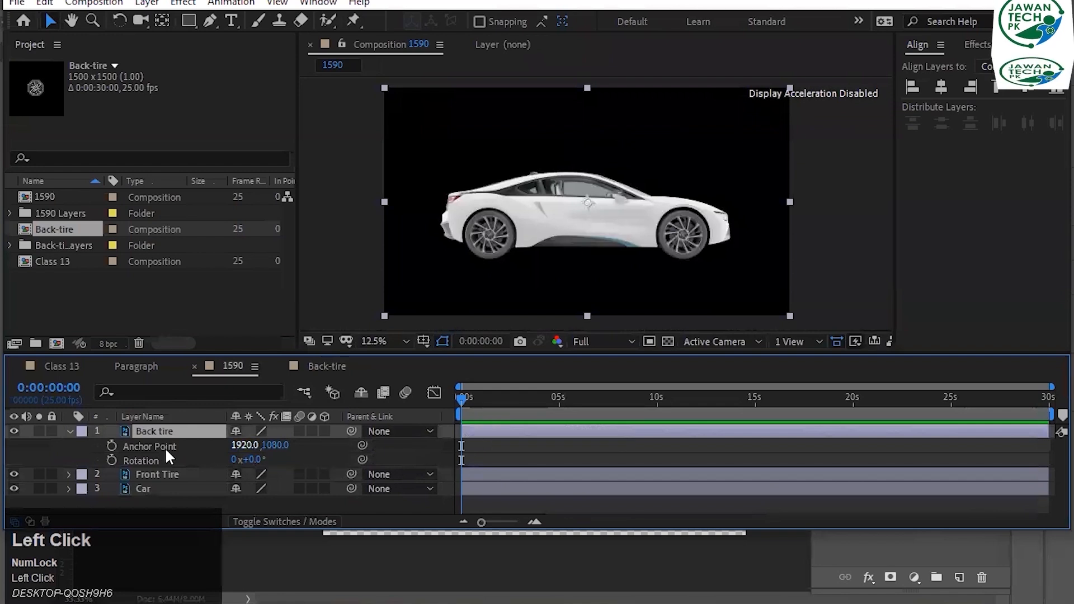
pyautogui.click(153, 428)
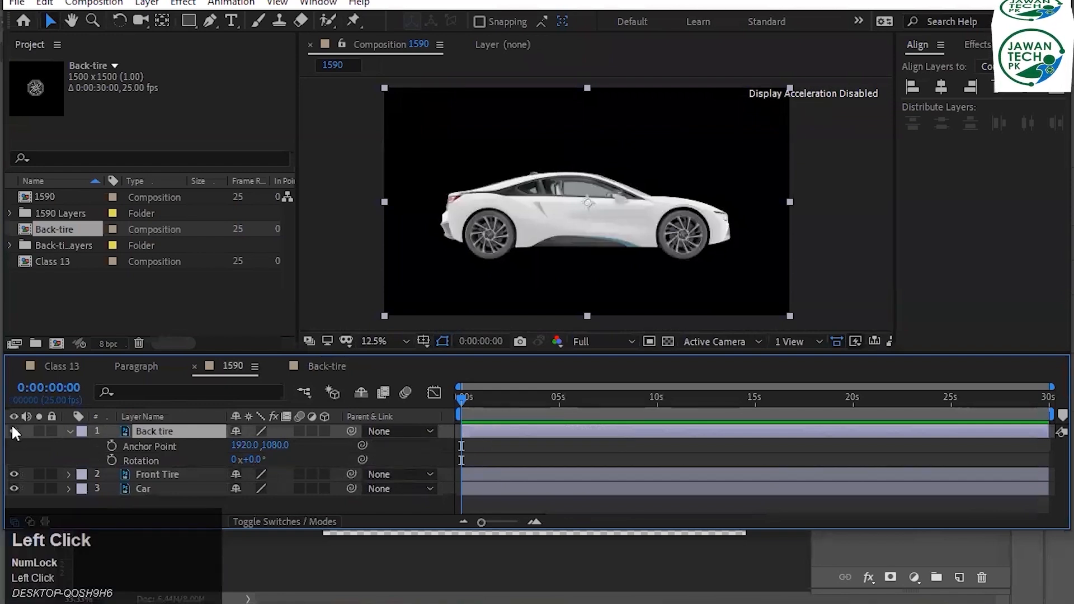
pyautogui.click(14, 431)
pyautogui.click(14, 474)
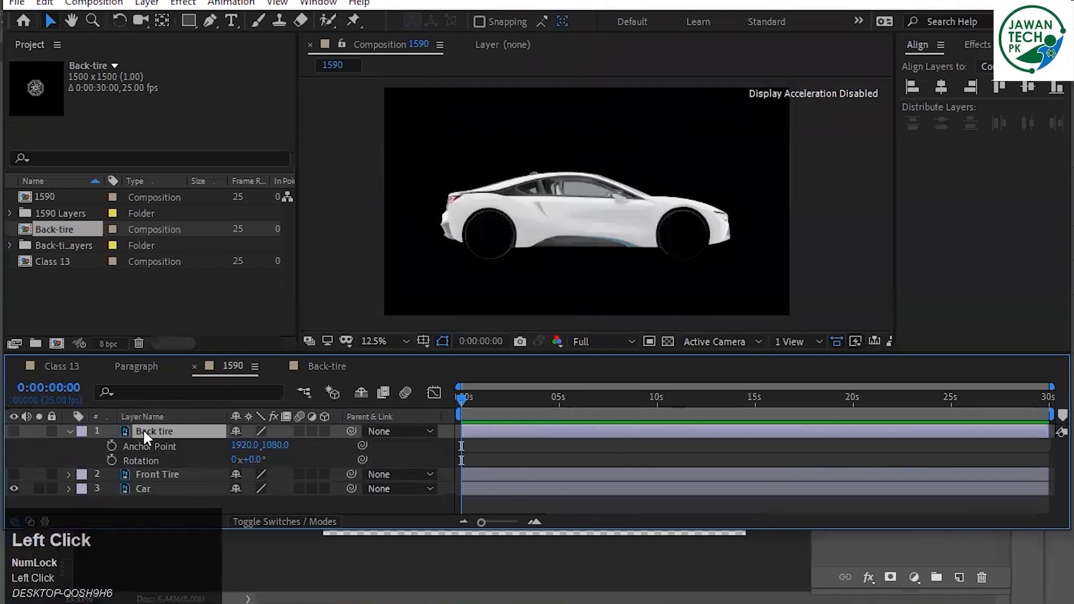
pyautogui.click(69, 430)
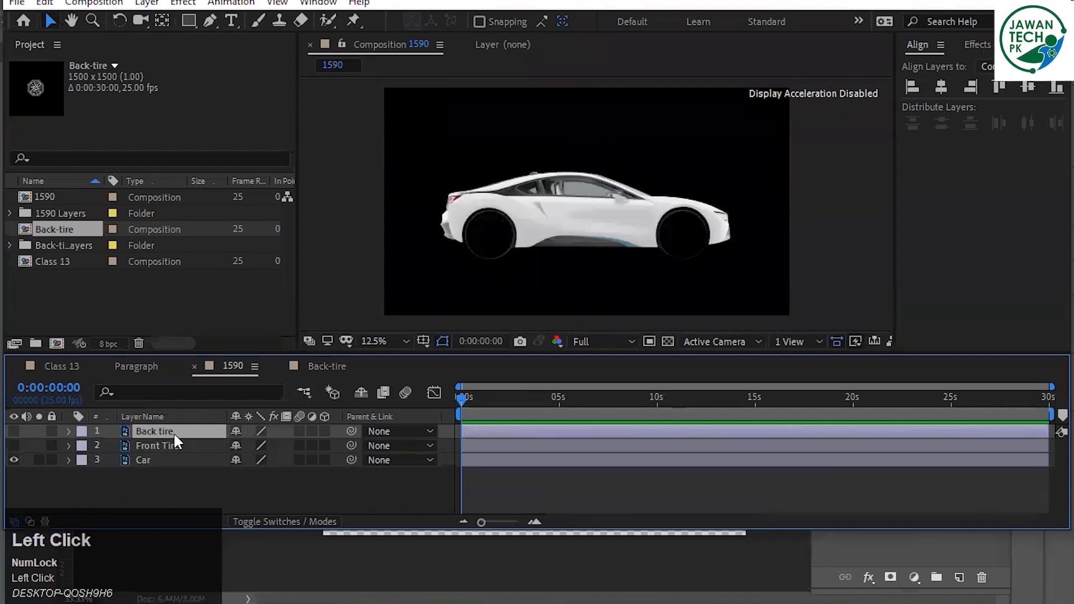
pyautogui.click(236, 429)
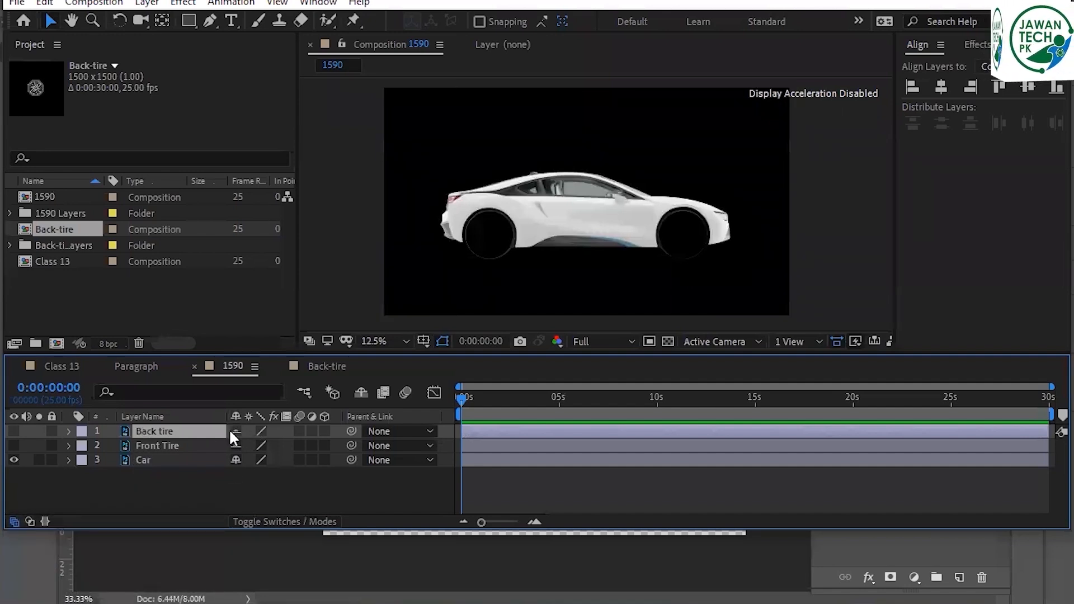
pyautogui.click(360, 393)
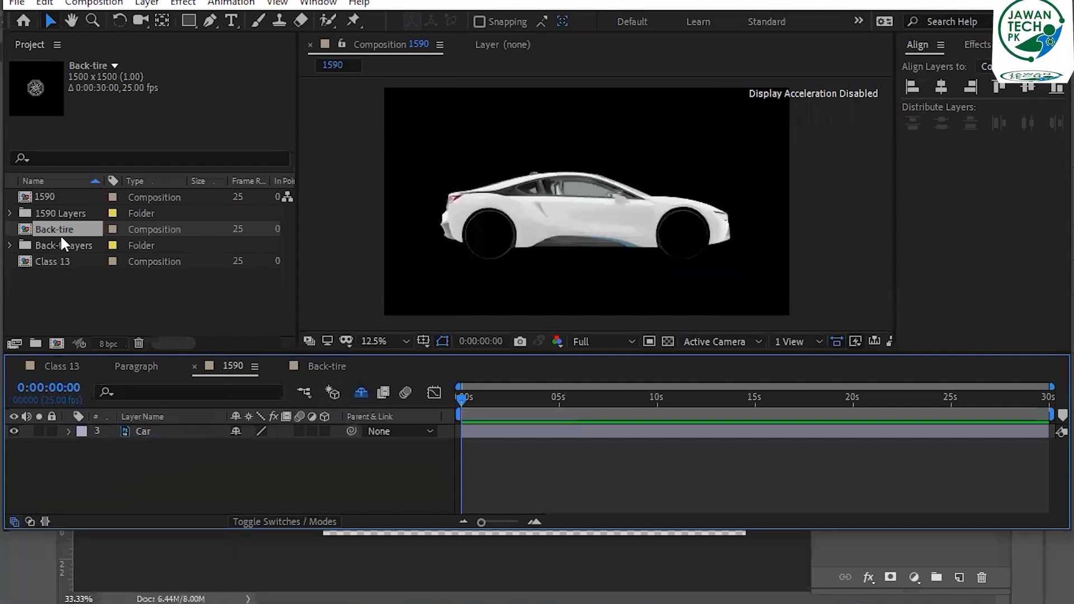
# Add the Back-tire composition above the Car layer in 1590 and position its wheel in the car's empty rear wheel arch.
pyautogui.moveTo(24, 227); pyautogui.dragTo(180, 425)
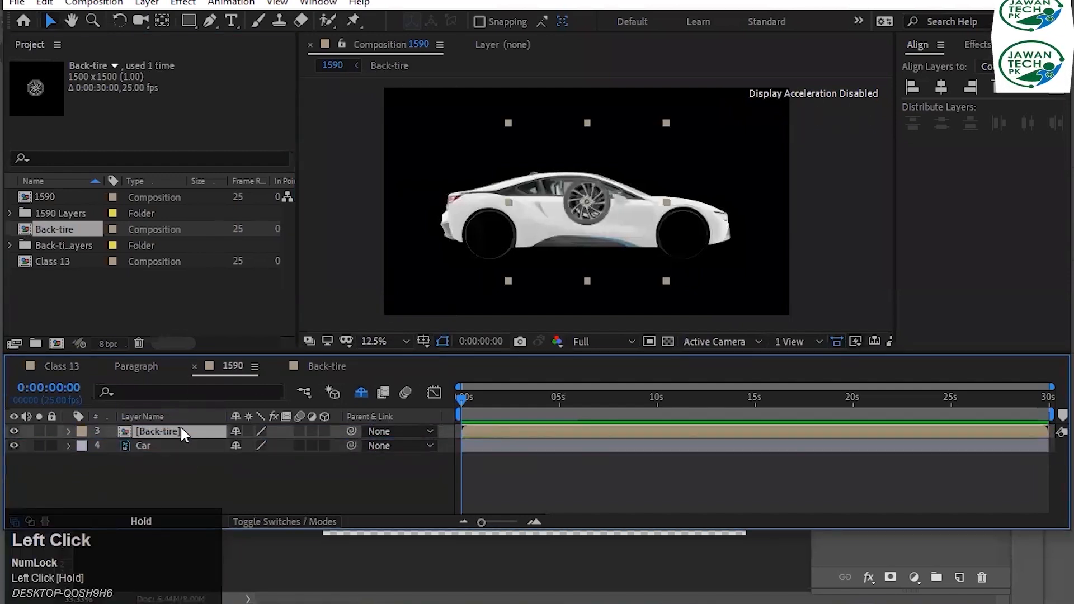
pyautogui.moveTo(602, 199); pyautogui.dragTo(561, 224)
pyautogui.scroll(4, 500, 230)
pyautogui.scroll(-2, 500, 231)
pyautogui.scroll(2, 480, 206)
pyautogui.press('space')
pyautogui.moveTo(427, 233); pyautogui.dragTo(594, 175)
pyautogui.scroll(-2, 595, 175)
pyautogui.moveTo(689, 192); pyautogui.dragTo(583, 240)
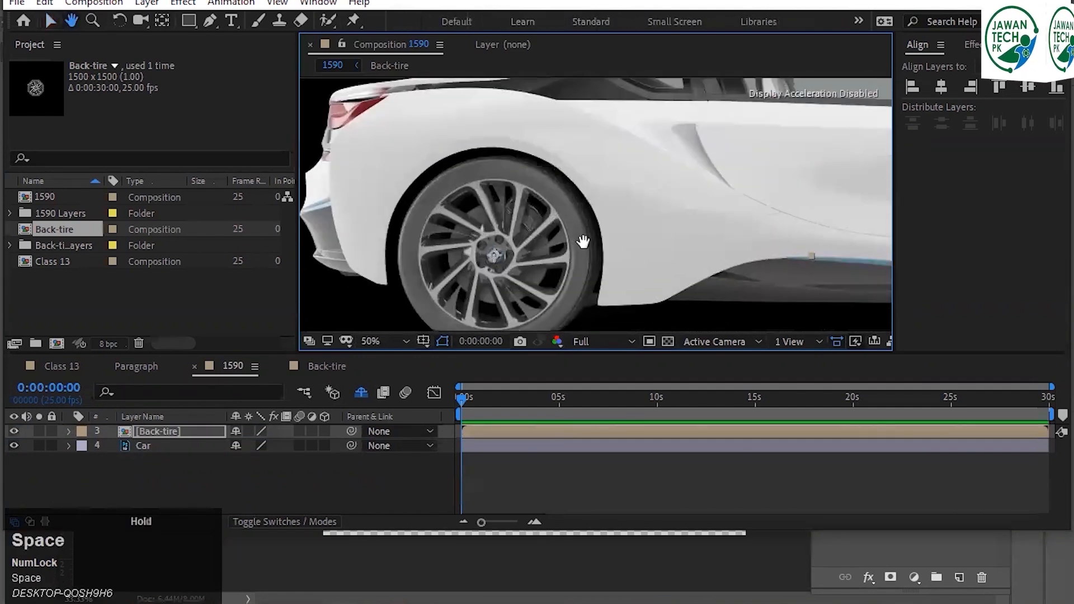
# Try a duplicate of the Back-tire layer as the car's front wheel, and delete the duplicate.
pyautogui.click(151, 433)
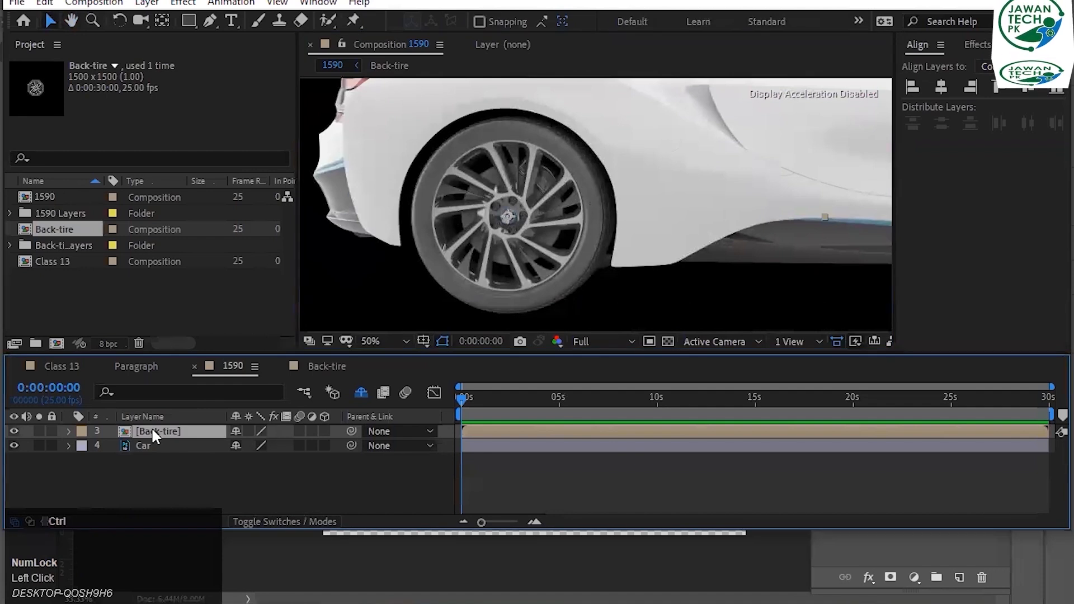
pyautogui.hotkey('ctrl', 'd')
pyautogui.scroll(-6, 639, 262)
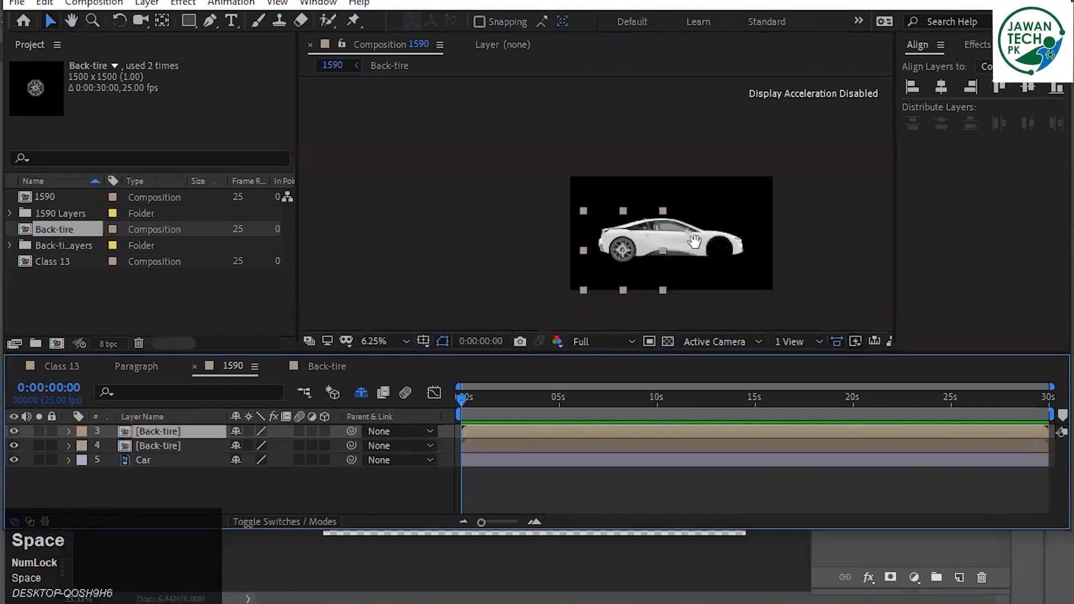
pyautogui.click(677, 255)
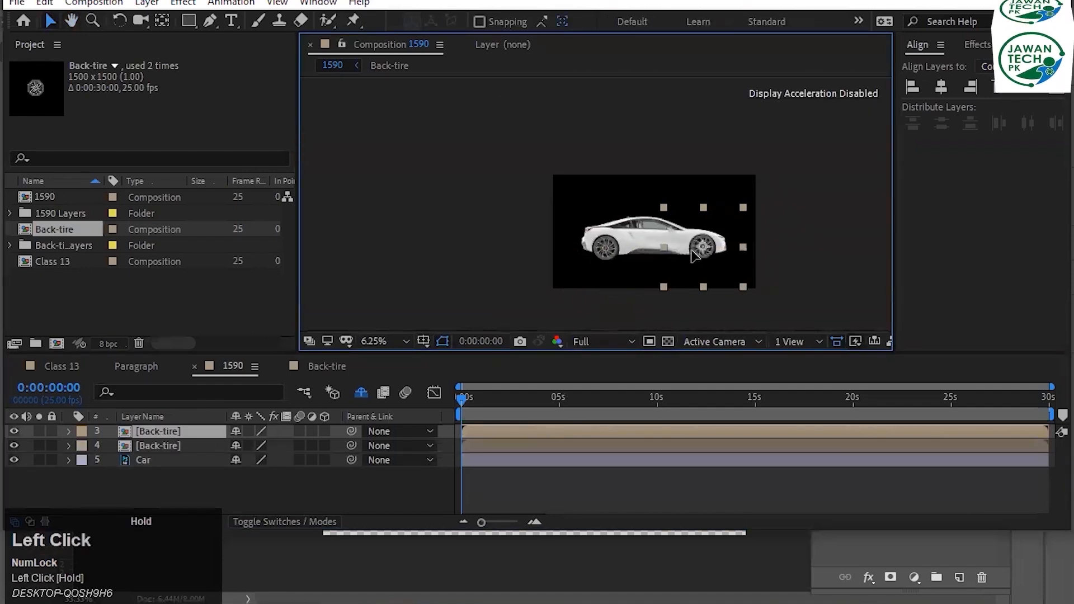
pyautogui.scroll(8, 707, 247)
pyautogui.moveTo(673, 175); pyautogui.dragTo(677, 122)
pyautogui.moveTo(656, 191); pyautogui.dragTo(657, 230)
pyautogui.press('space')
pyautogui.moveTo(685, 177); pyautogui.dragTo(632, 267)
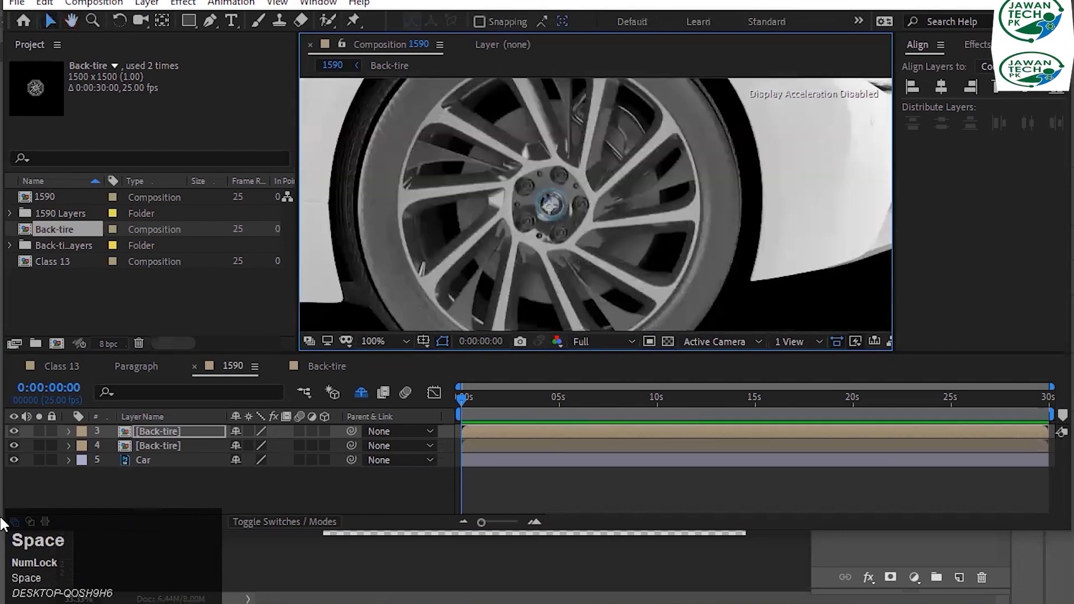
pyautogui.click(155, 438)
pyautogui.press('Delete')
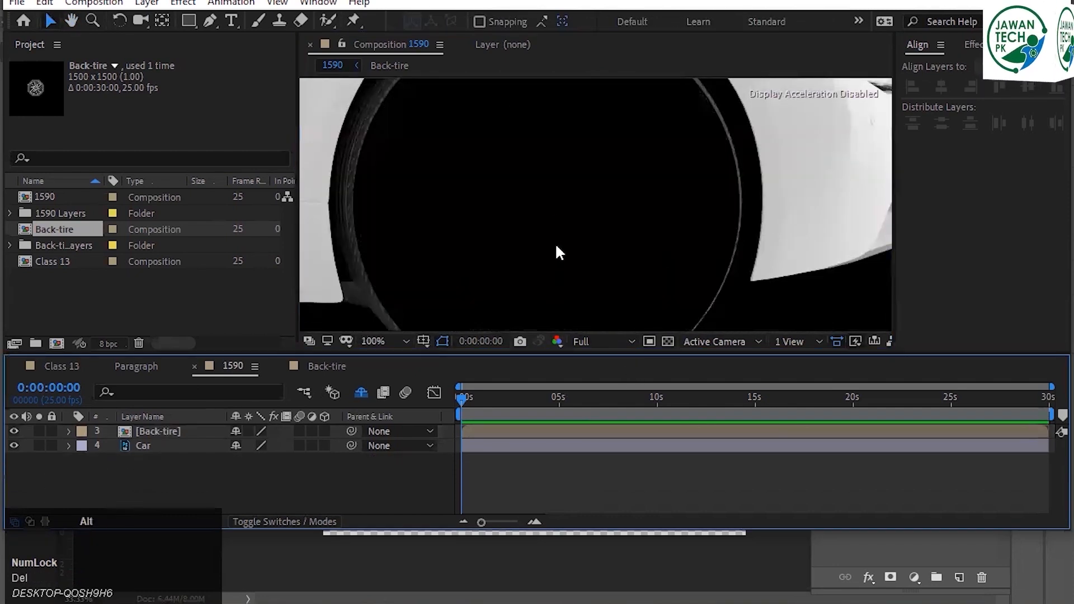
pyautogui.scroll(-6, 528, 237)
# Switch to Photoshop, copy the front wheel from 1590.psd into the centre of Back-tire.psd, and delete the Back tire layer there.
pyautogui.click(528, 237)
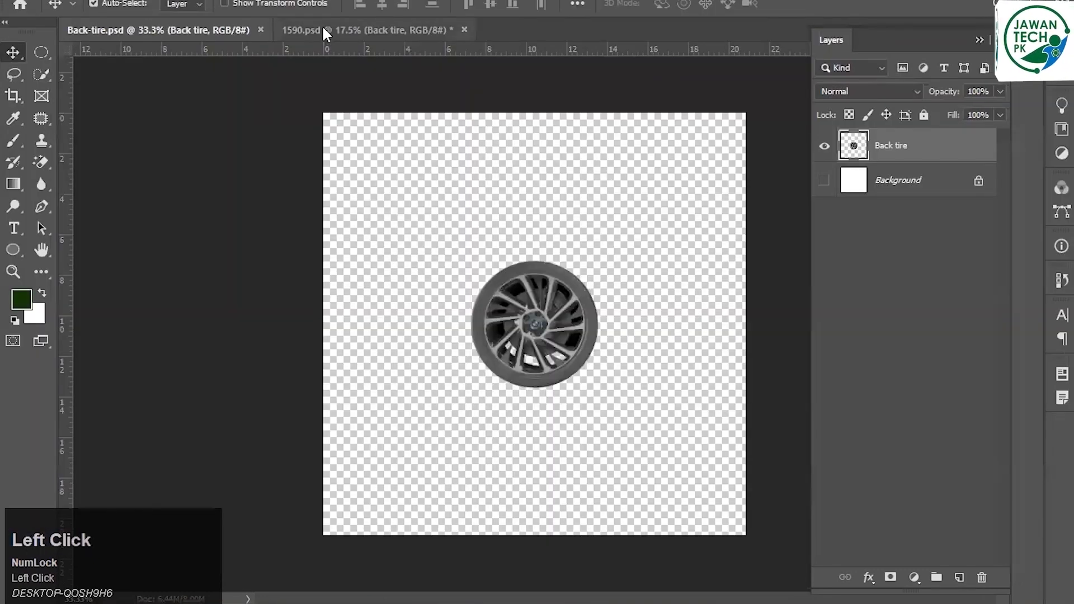
pyautogui.click(322, 29)
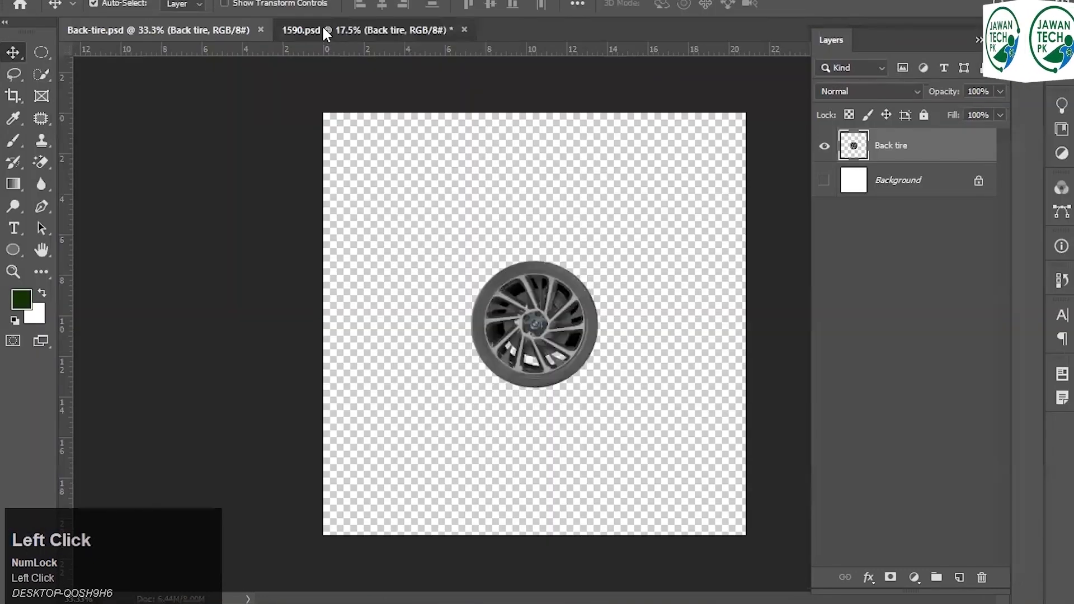
pyautogui.moveTo(669, 370); pyautogui.dragTo(362, 242)
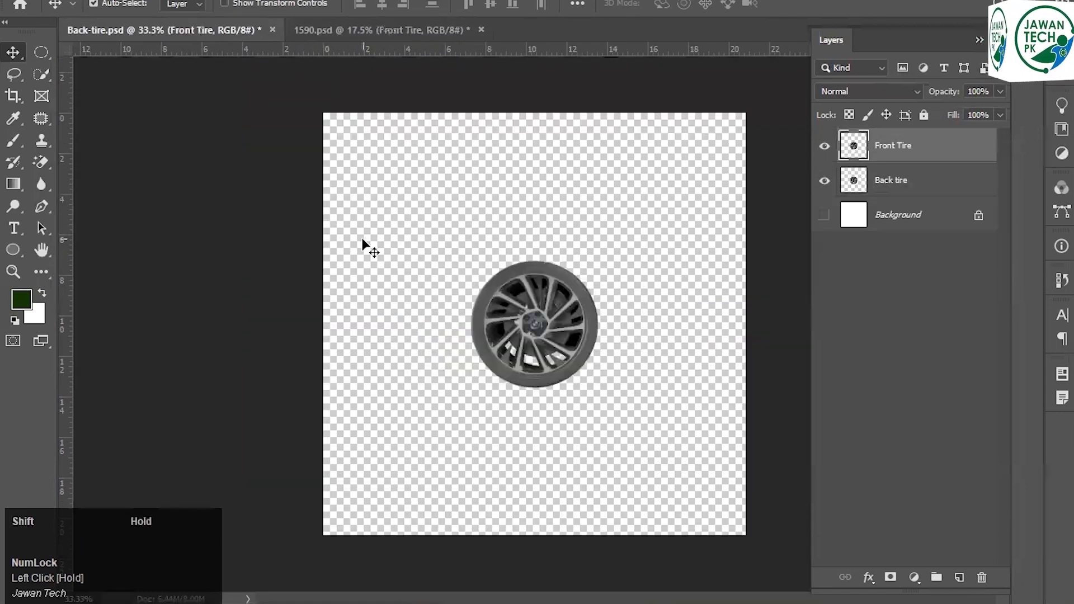
pyautogui.click(890, 188)
pyautogui.press('Delete')
# Centre the Front Tire layer on the whole canvas and clear the selection.
pyautogui.hotkey('ctrl', 'a')
pyautogui.press('v')
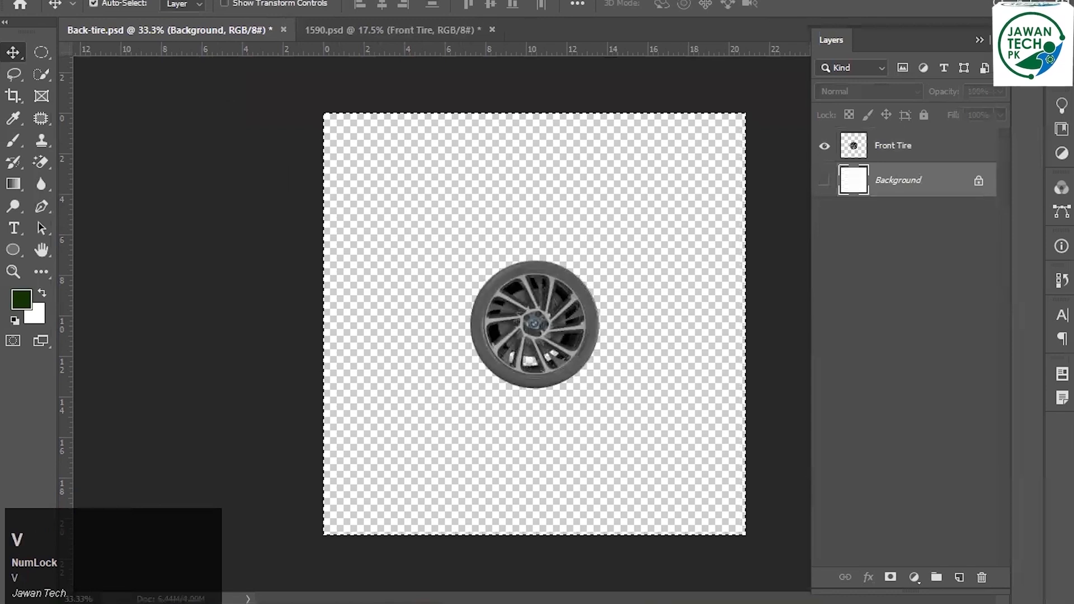
pyautogui.click(912, 157)
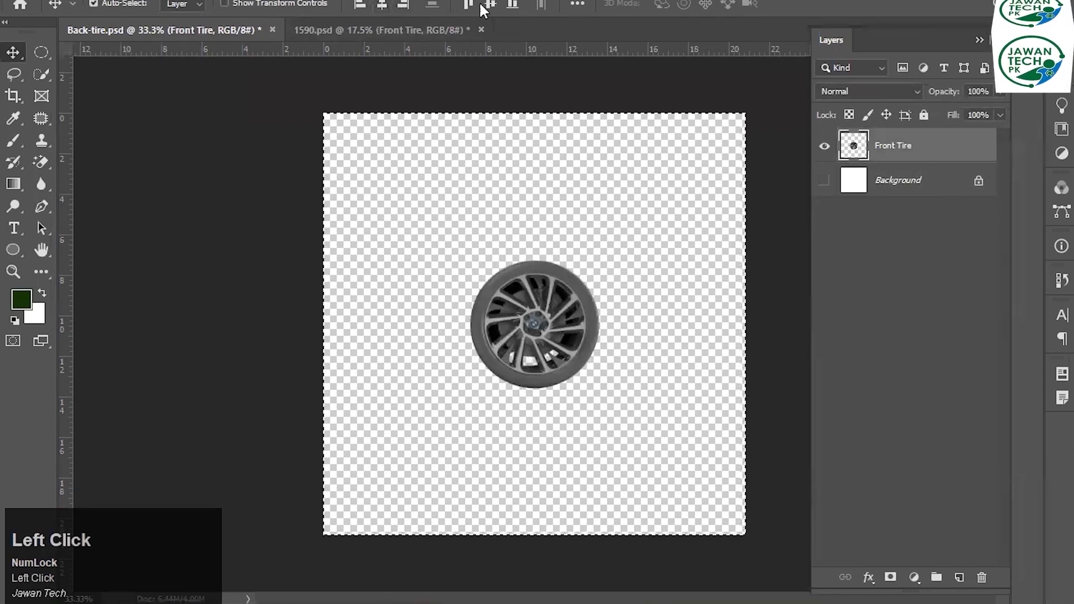
pyautogui.hotkey('ctrl', 'd')
# Save the document as a new Photoshop file named front-tire in the Resource folder.
pyautogui.hotkey('ctrl', 'shift', 's')
pyautogui.hotkey('ctrl', 'shift', 'Left')
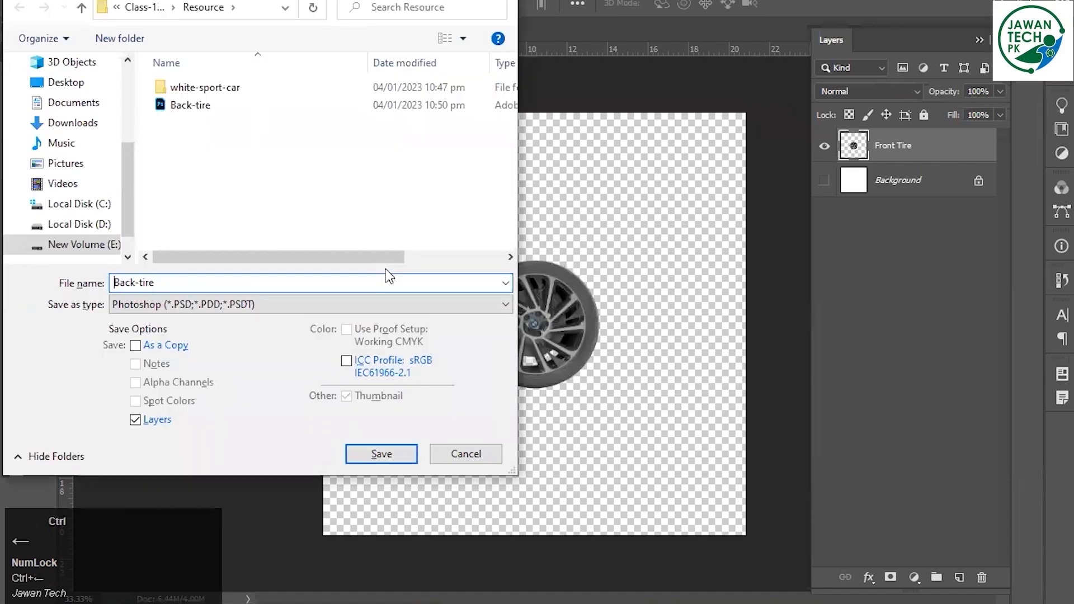
pyautogui.hotkey('shift', 'Left')
pyautogui.hotkey('shift', 'Left')
pyautogui.hotkey('shift', 'Left')
pyautogui.hotkey('shift', 'Left')
pyautogui.write('front')
pyautogui.press('Return')
pyautogui.press('Return')
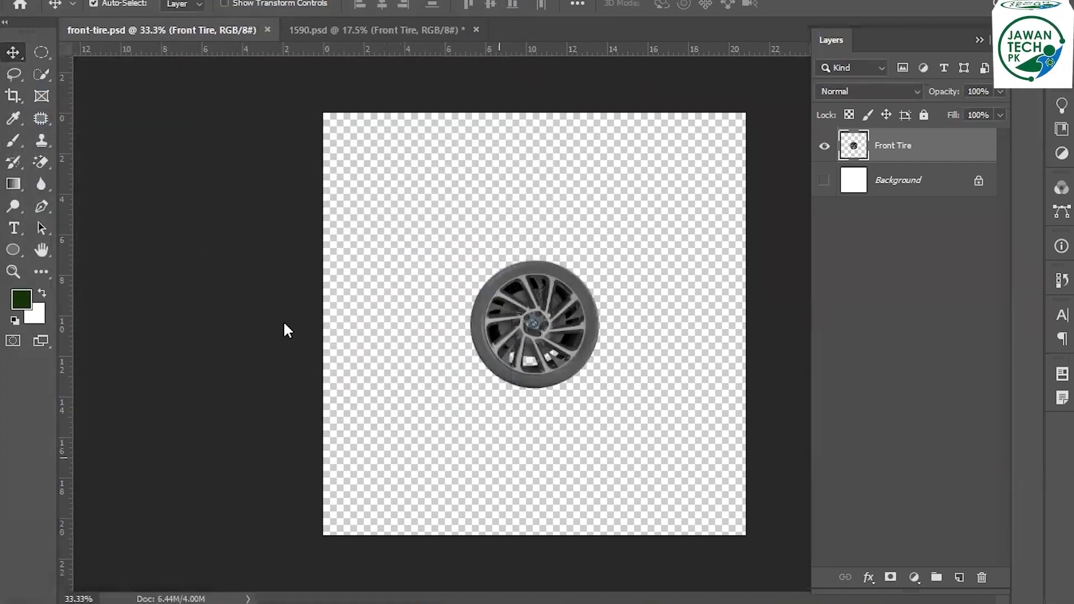
# Switch to After Effects and import front-tire.psd as a Composition with Editable Layer Styles.
pyautogui.doubleClick(99, 295)
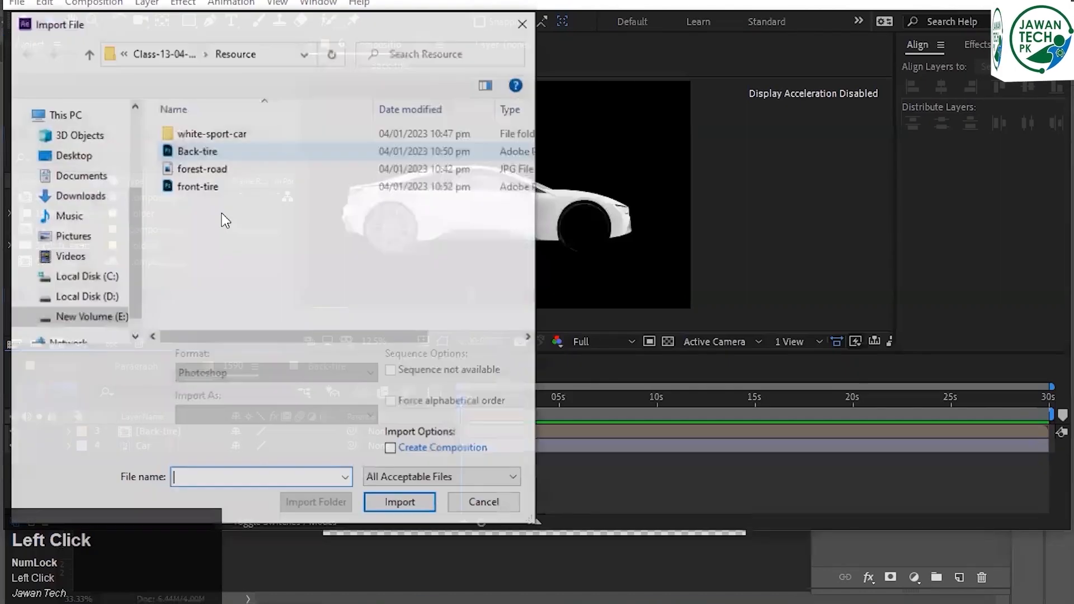
pyautogui.doubleClick(220, 185)
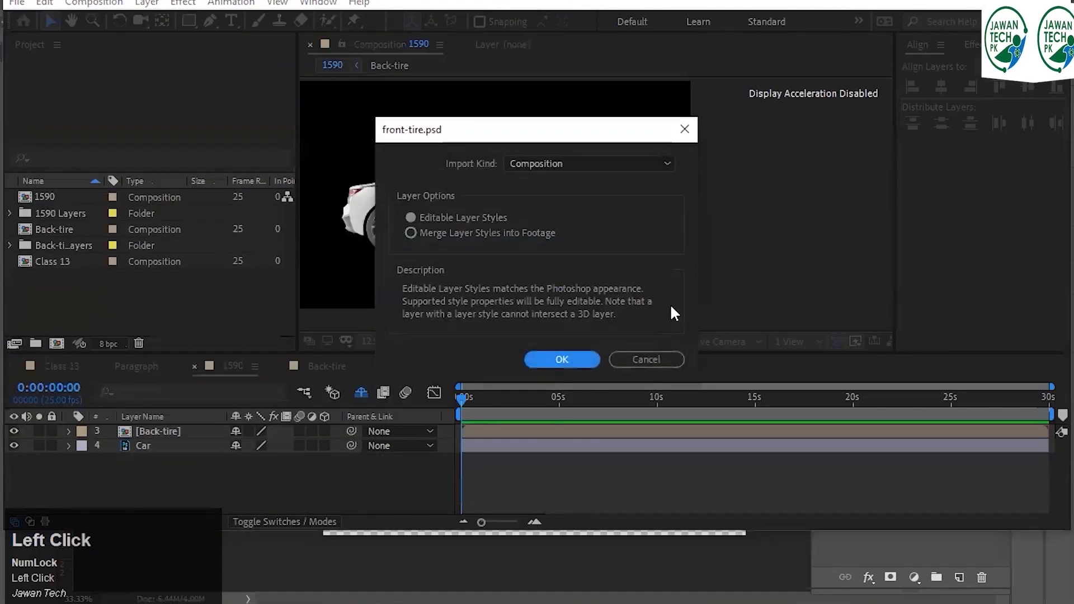
pyautogui.click(560, 361)
# Add the front-tire composition between the Back-tire and Car layers in 1590 and move its wheel into the front wheel arch.
pyautogui.moveTo(21, 278); pyautogui.dragTo(51, 461)
pyautogui.moveTo(134, 464); pyautogui.dragTo(136, 442)
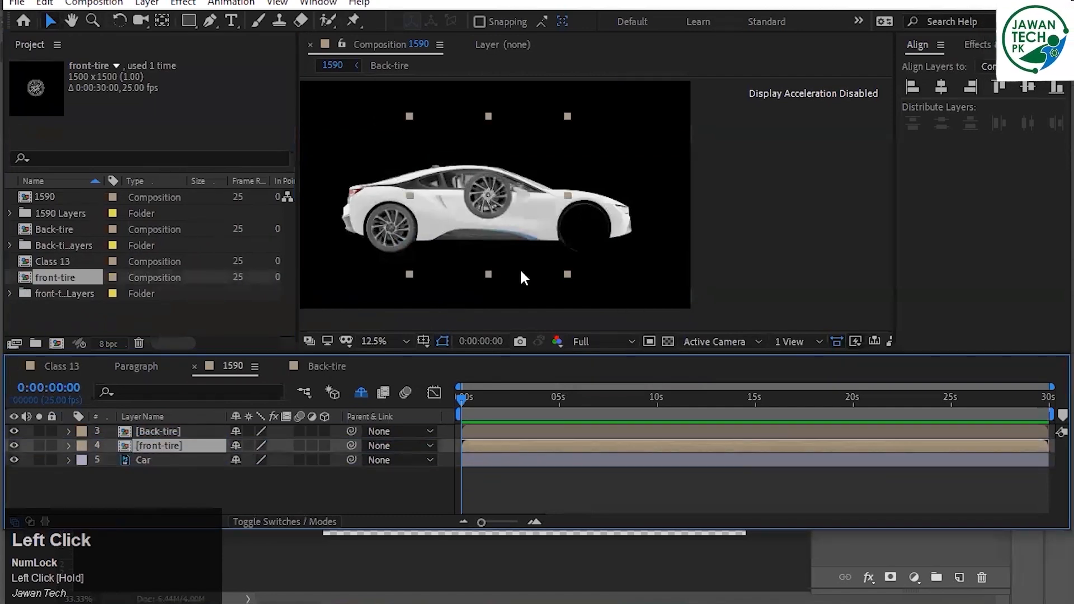
pyautogui.moveTo(506, 203); pyautogui.dragTo(596, 233)
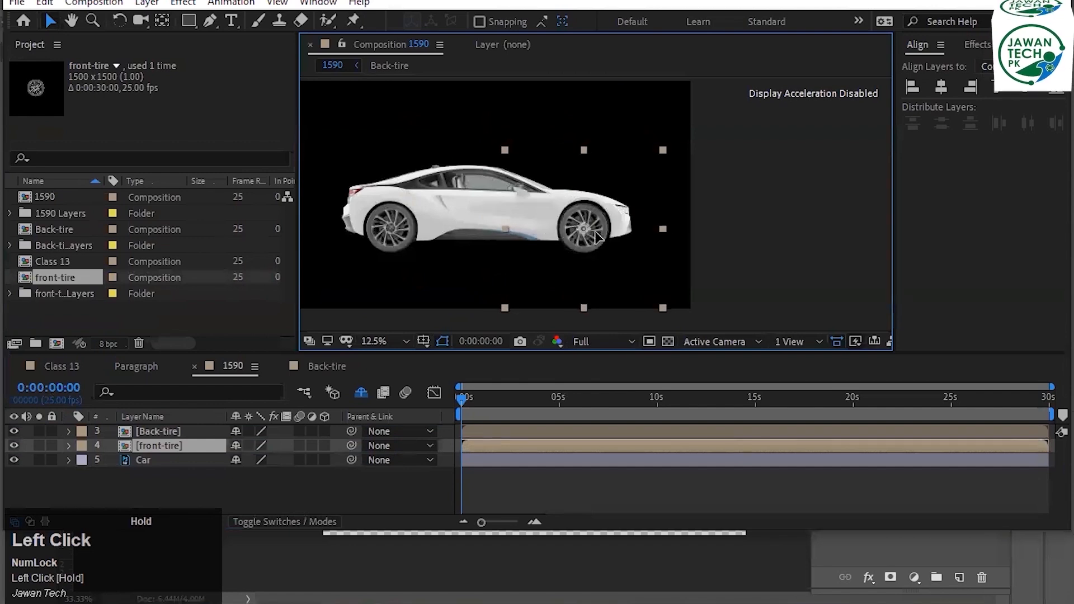
pyautogui.scroll(6, 595, 232)
pyautogui.press('space')
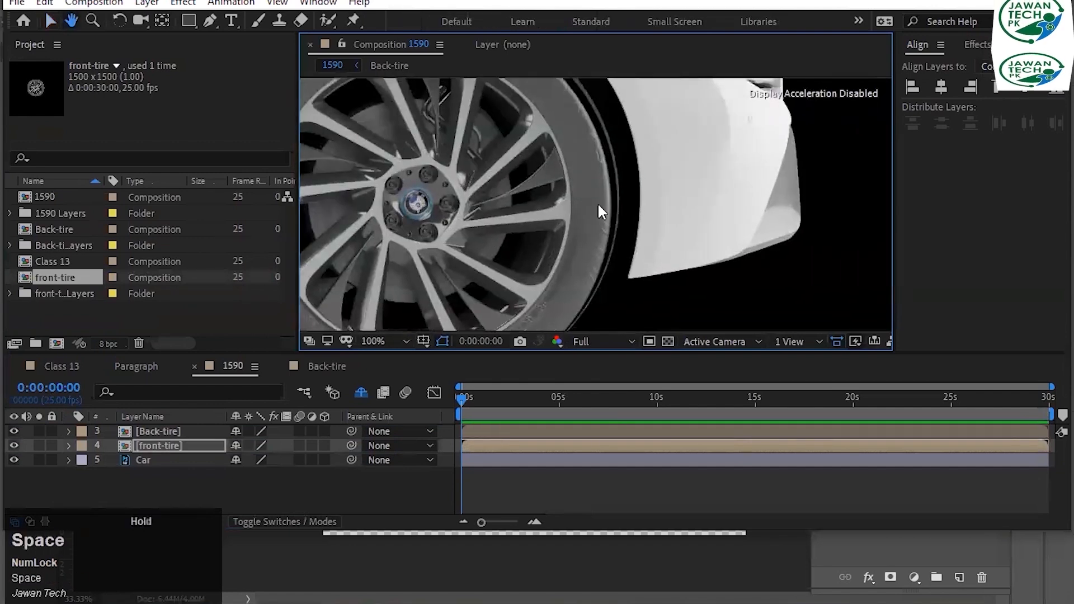
pyautogui.moveTo(543, 247); pyautogui.dragTo(548, 242)
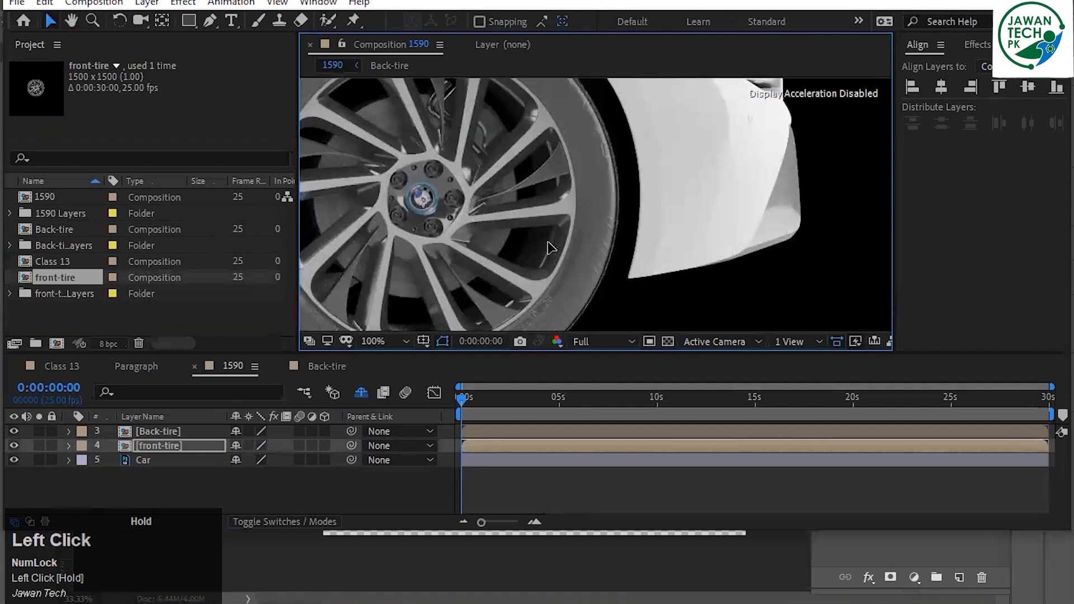
# Check the front wheel's lower edge up close and nudge the front-tire layer to fit the car's wheel opening.
pyautogui.press('space')
pyautogui.moveTo(549, 186); pyautogui.dragTo(767, 190)
pyautogui.moveTo(636, 232); pyautogui.dragTo(600, 126)
pyautogui.moveTo(590, 226); pyautogui.dragTo(588, 213)
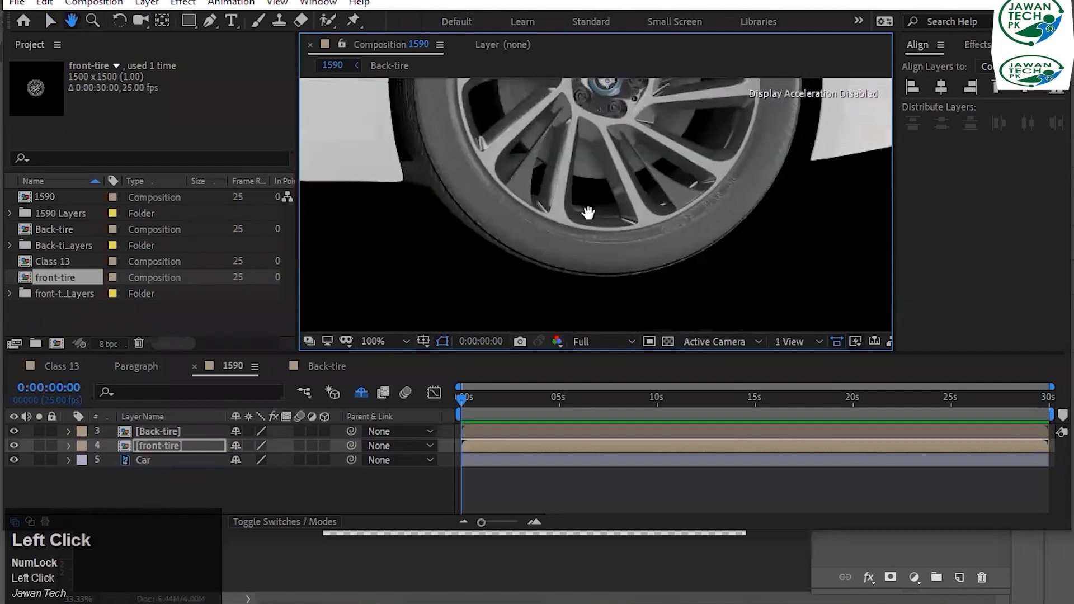
pyautogui.scroll(2, 505, 224)
pyautogui.moveTo(489, 187); pyautogui.dragTo(485, 182)
# Fine-tune the front-tire layer's position against the tire's upper edge at high magnification, and check the fit on the whole car.
pyautogui.scroll(-6, 488, 197)
pyautogui.press('space')
pyautogui.scroll(1, 485, 185)
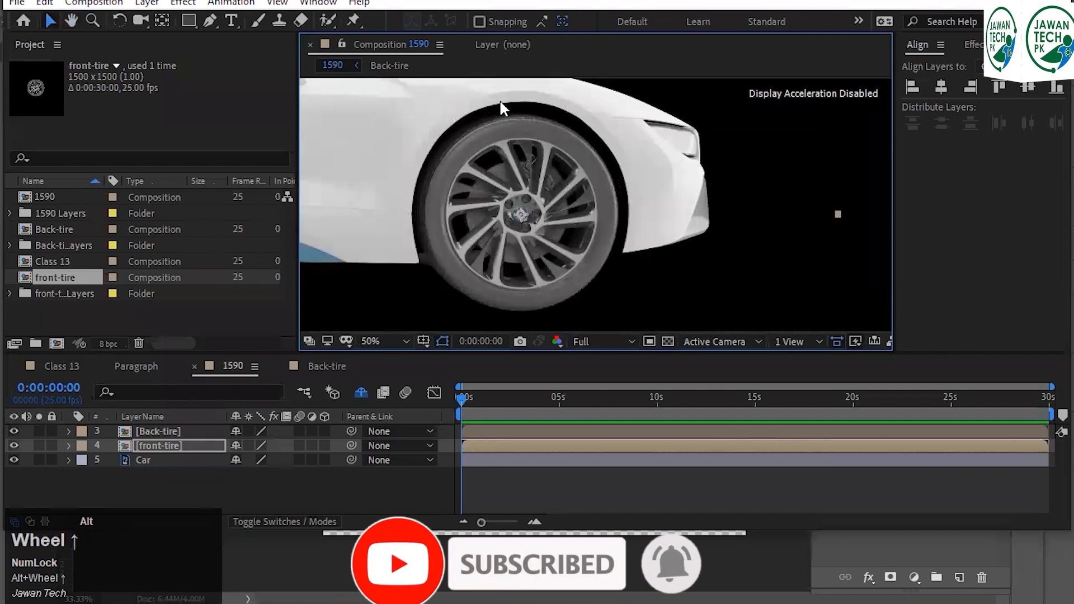
pyautogui.scroll(5, 500, 96)
pyautogui.scroll(-2, 500, 99)
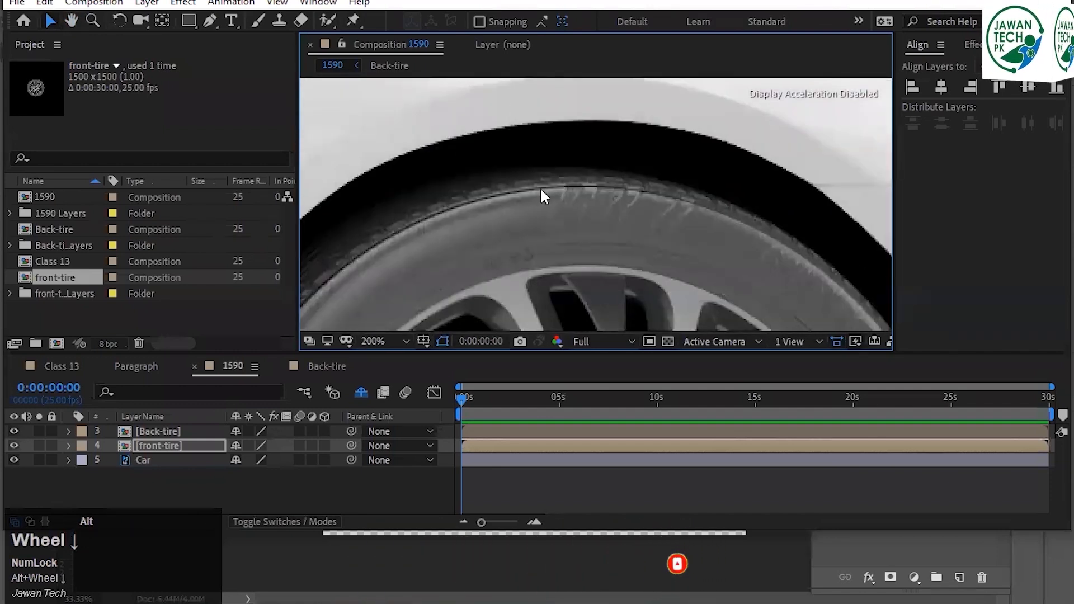
pyautogui.scroll(2, 544, 195)
pyautogui.moveTo(668, 283); pyautogui.dragTo(669, 279)
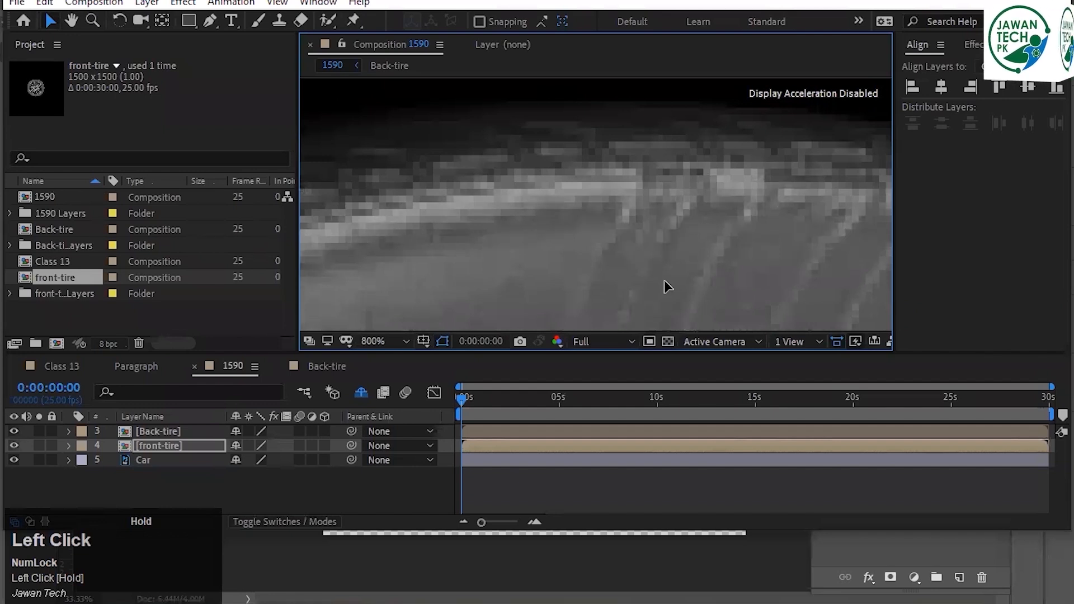
pyautogui.moveTo(668, 283); pyautogui.dragTo(661, 278)
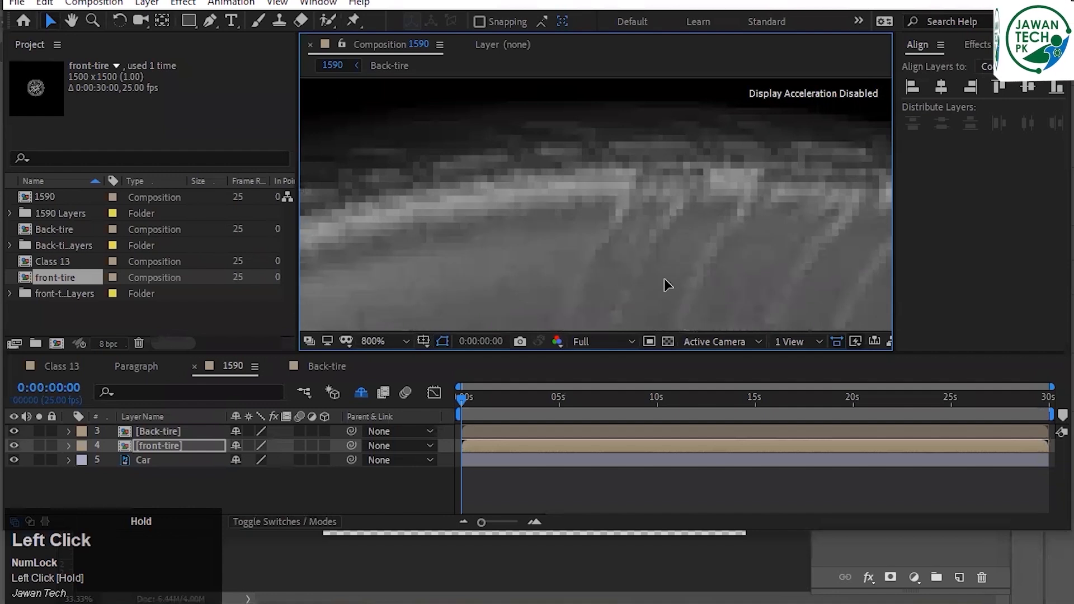
pyautogui.scroll(-3, 648, 222)
pyautogui.press('space')
pyautogui.moveTo(608, 244); pyautogui.dragTo(603, 1)
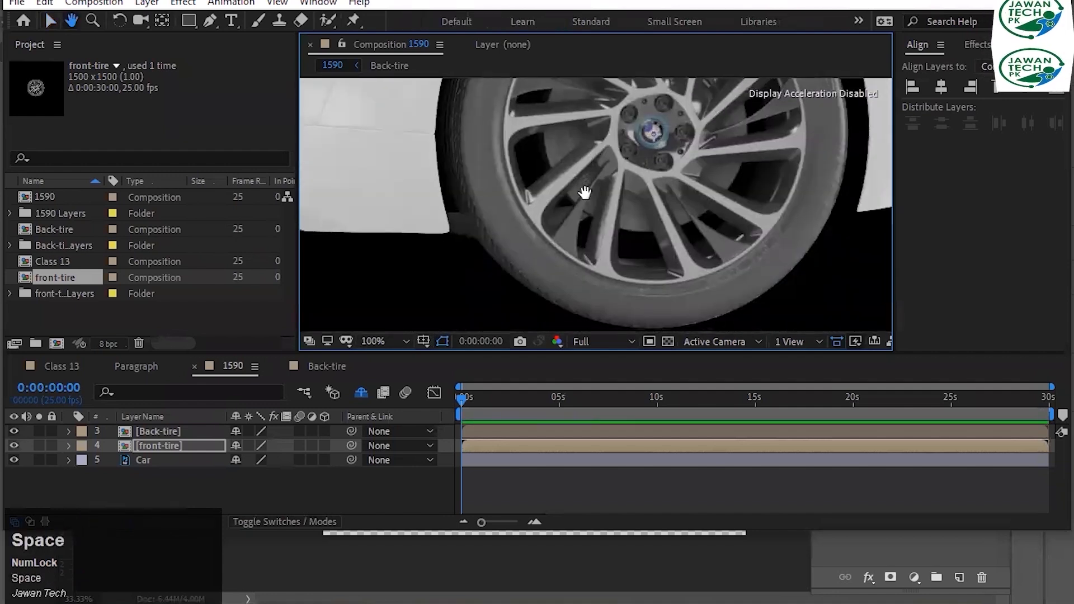
pyautogui.scroll(-6, 559, 233)
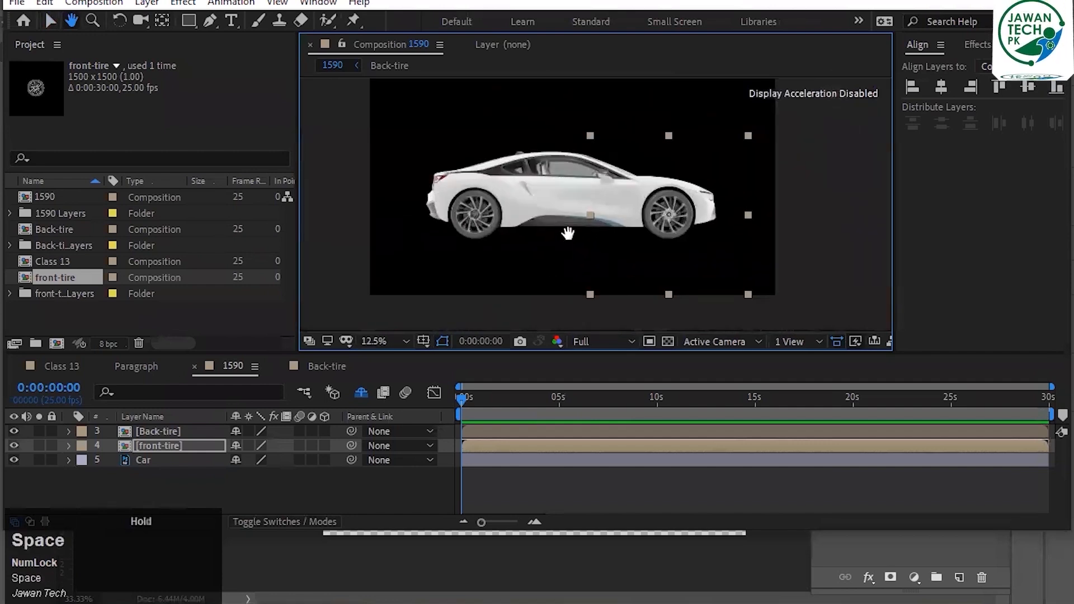
pyautogui.moveTo(567, 233); pyautogui.dragTo(571, 282)
# Import forest-road.jpg, set the disk cache warning to never show again, and add the image below the Car layer in 1590.
pyautogui.click(49, 320)
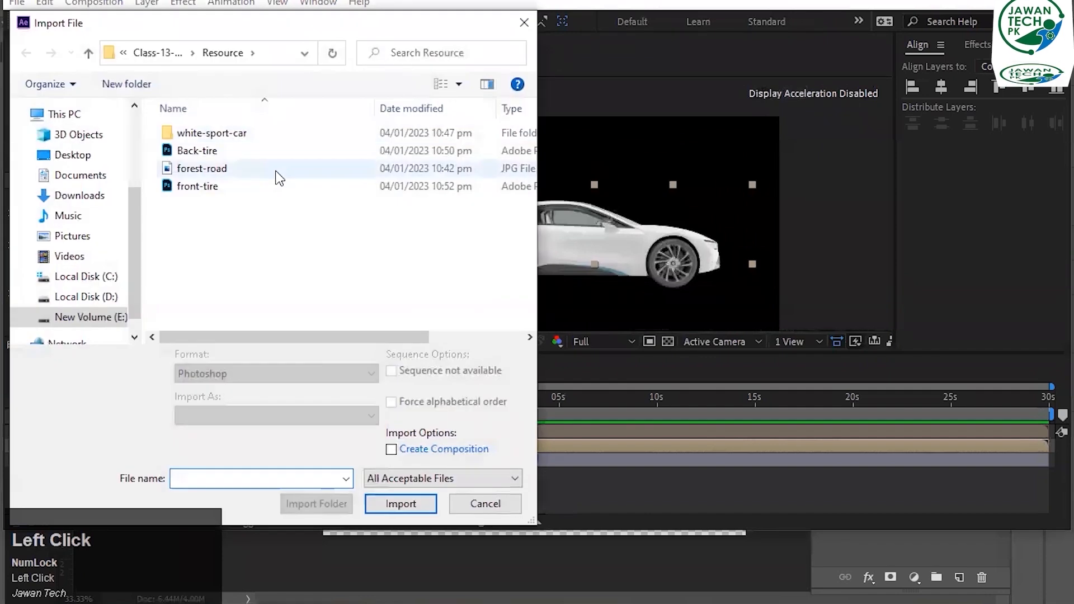
pyautogui.doubleClick(278, 178)
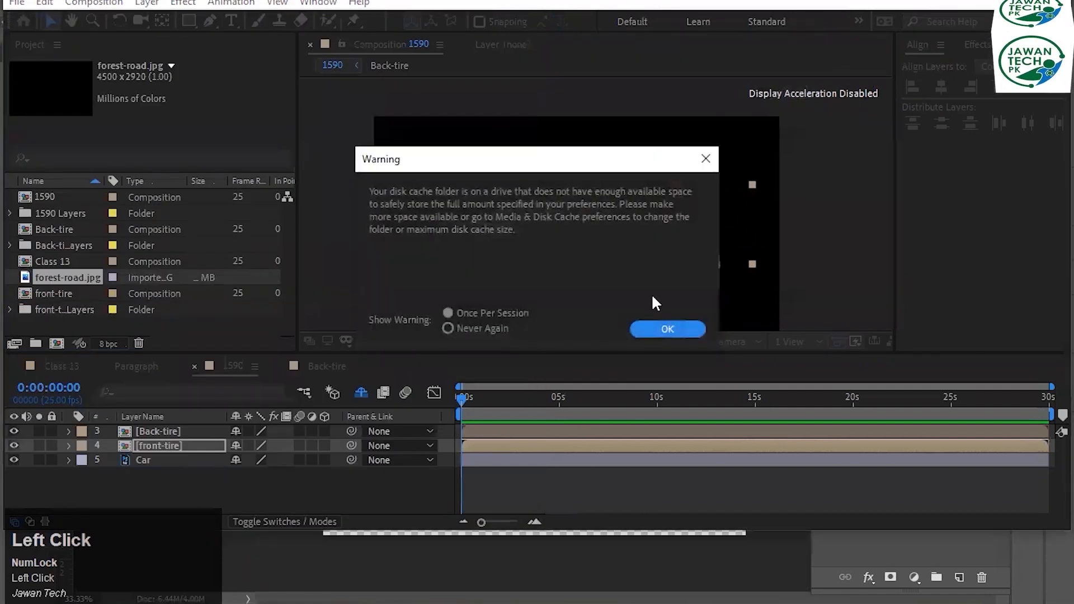
pyautogui.click(447, 328)
pyautogui.click(667, 329)
pyautogui.moveTo(28, 279); pyautogui.dragTo(38, 479)
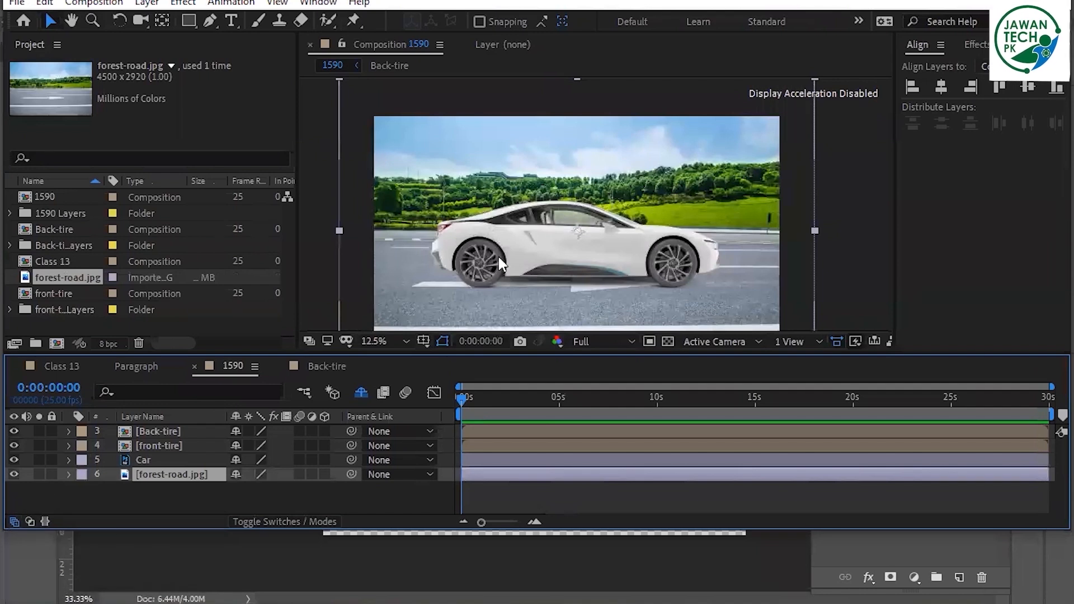
# Slide the forest-road.jpg layer horizontally behind the car to position 1597, 1080.
pyautogui.click(870, 234)
pyautogui.click(403, 340)
pyautogui.click(410, 46)
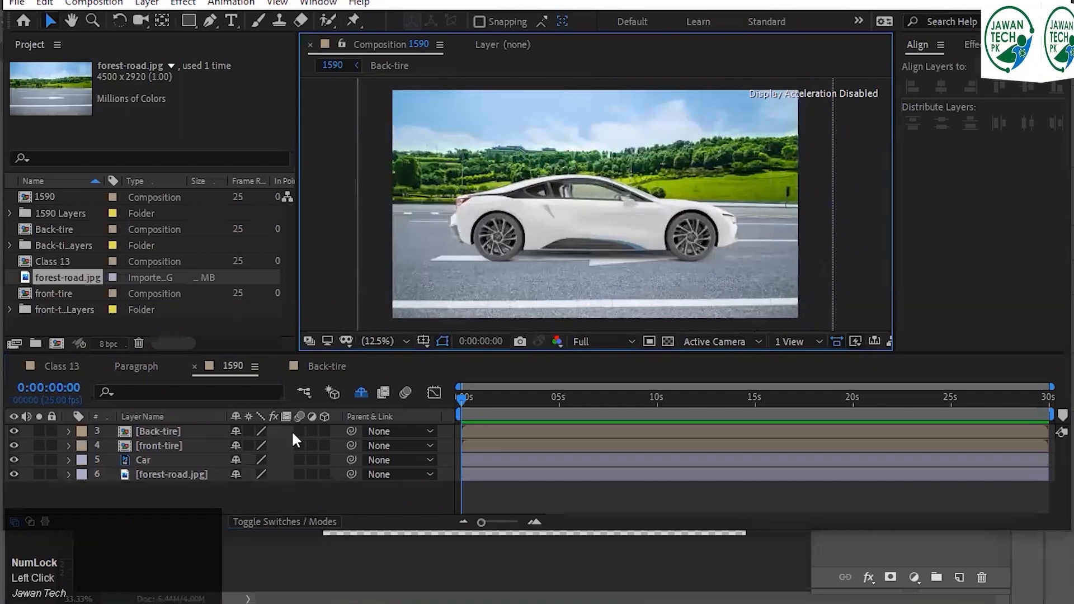
pyautogui.click(199, 474)
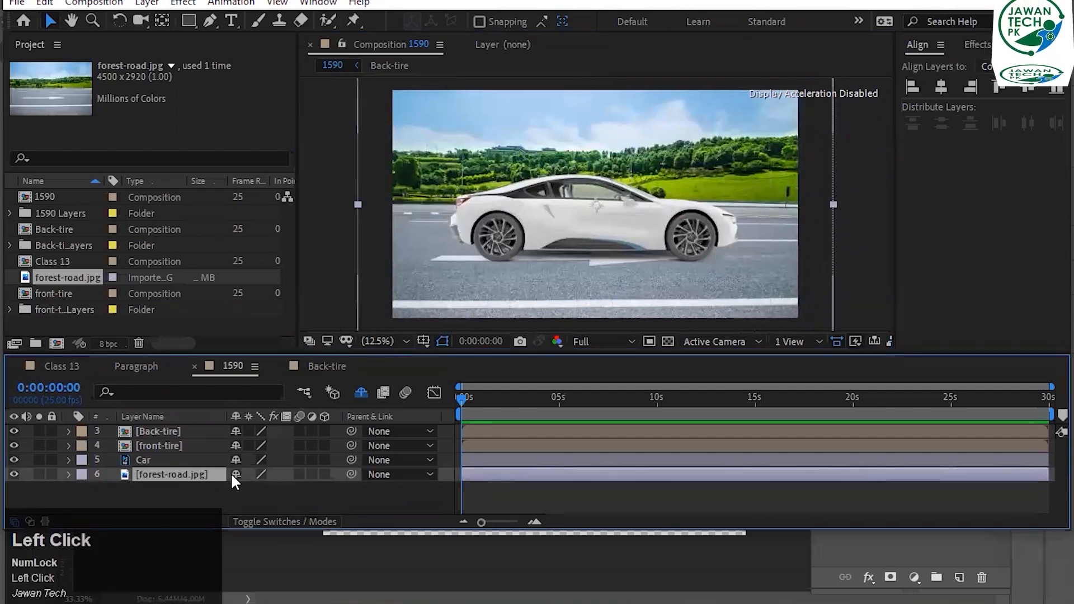
pyautogui.press('p')
pyautogui.moveTo(227, 487); pyautogui.dragTo(5, 478)
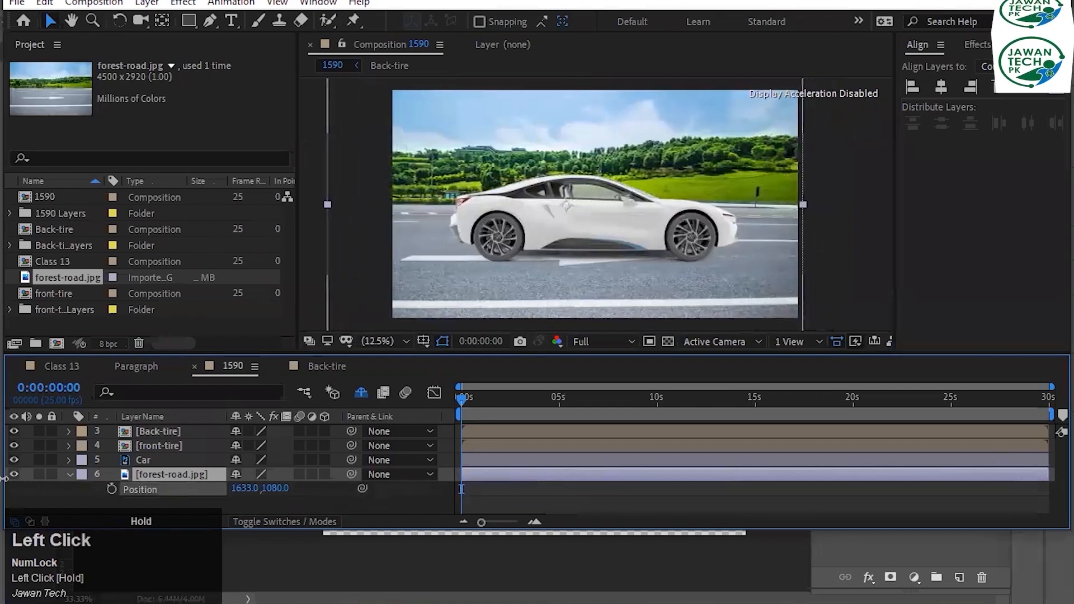
pyautogui.moveTo(245, 491); pyautogui.dragTo(212, 488)
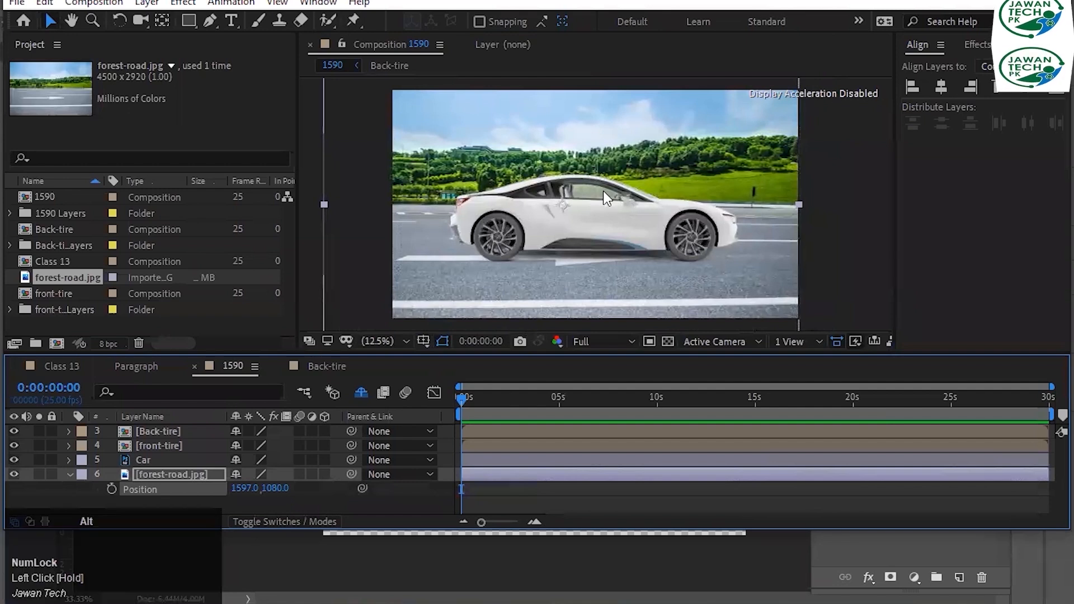
pyautogui.scroll(-1, 603, 190)
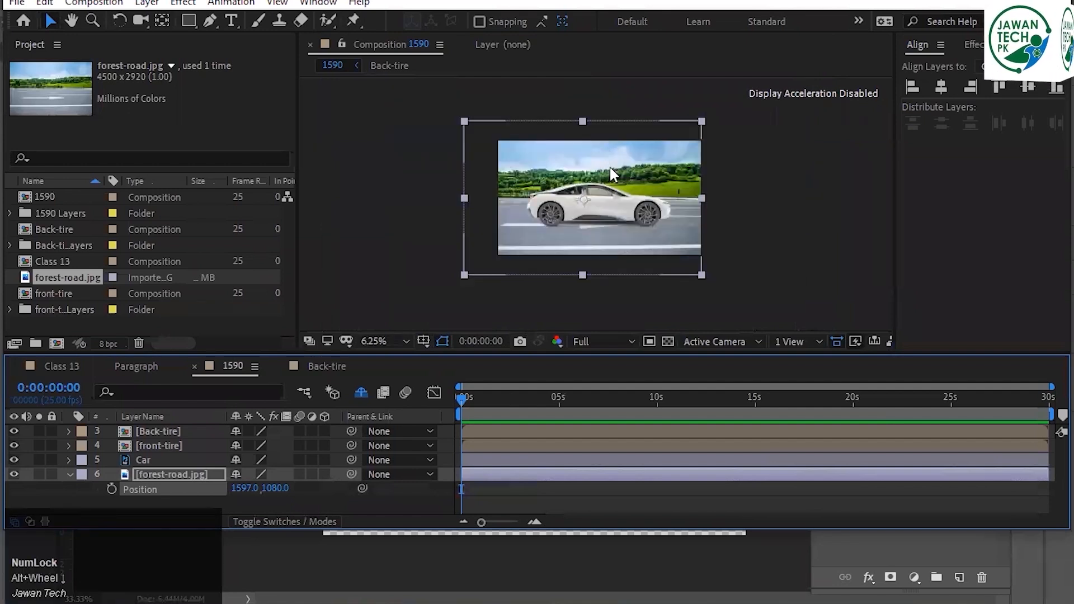
# Save the project as class-13-Tire-Rotating-project in the Class-13-04-Jan-2023 folder.
pyautogui.hotkey('ctrl', 's')
pyautogui.click(215, 218)
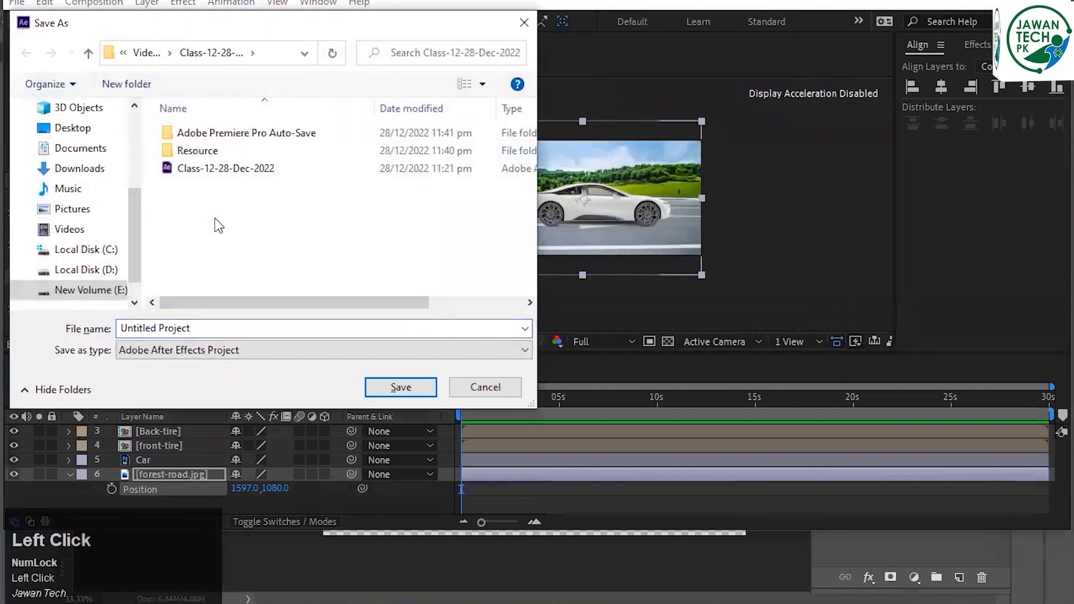
pyautogui.press('BackSpace')
pyautogui.press('Right')
pyautogui.press('Right')
pyautogui.press('Right')
pyautogui.press('Right')
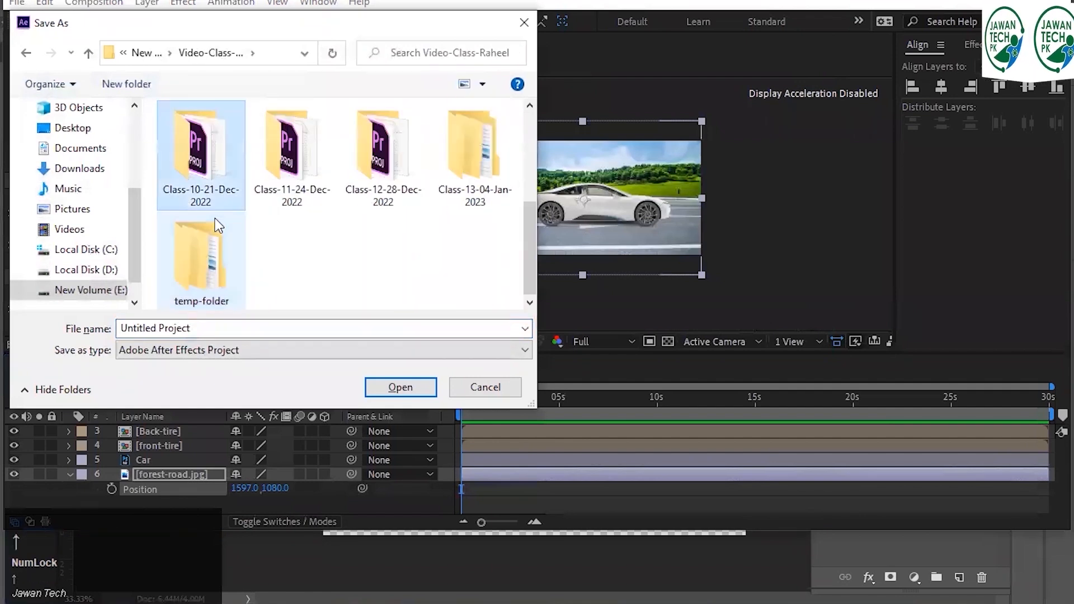
pyautogui.press('Right')
pyautogui.press('Return')
pyautogui.press('Tab')
pyautogui.write('c')
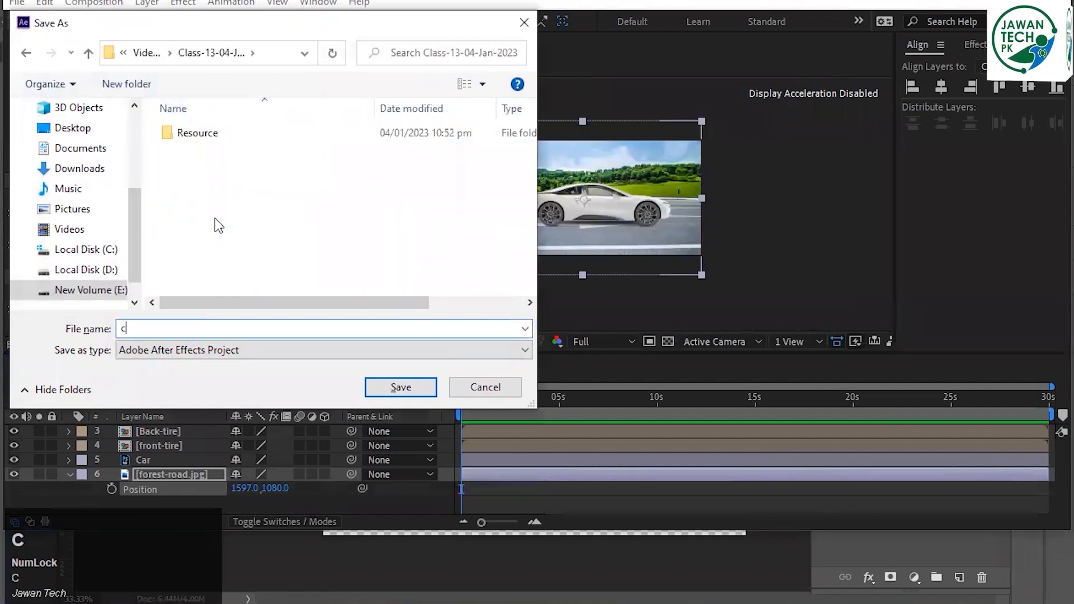
pyautogui.write('lass-13')
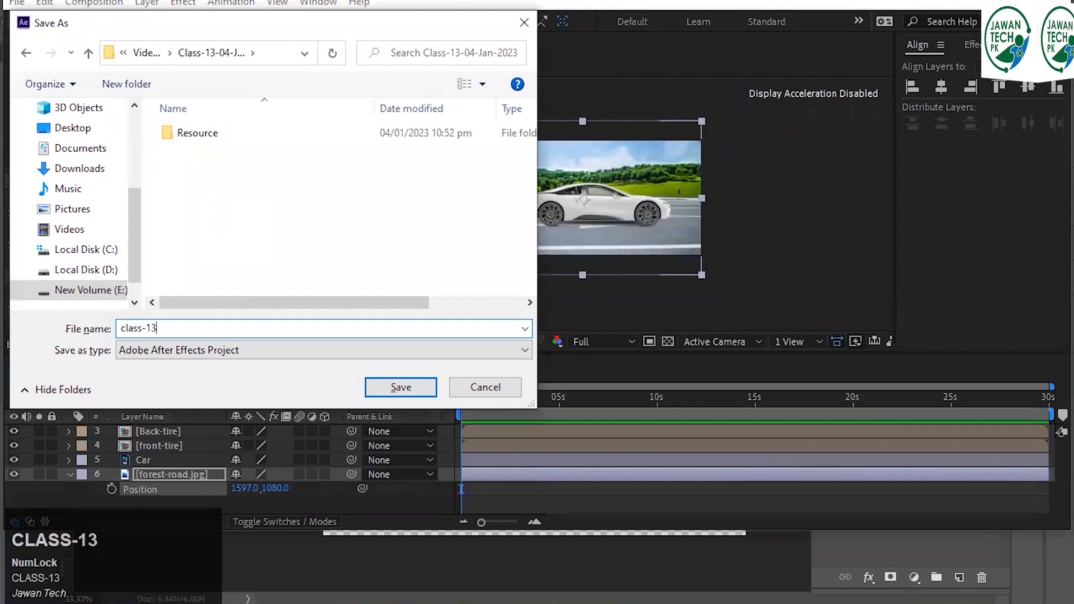
pyautogui.write('-T')
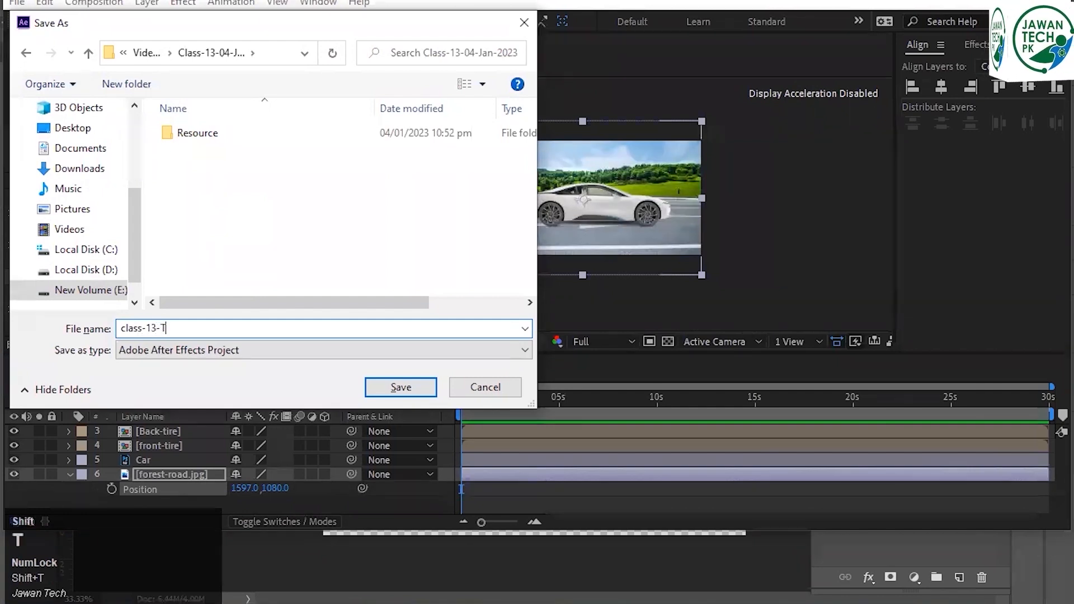
pyautogui.write('ire-Rotation')
pyautogui.press('BackSpace')
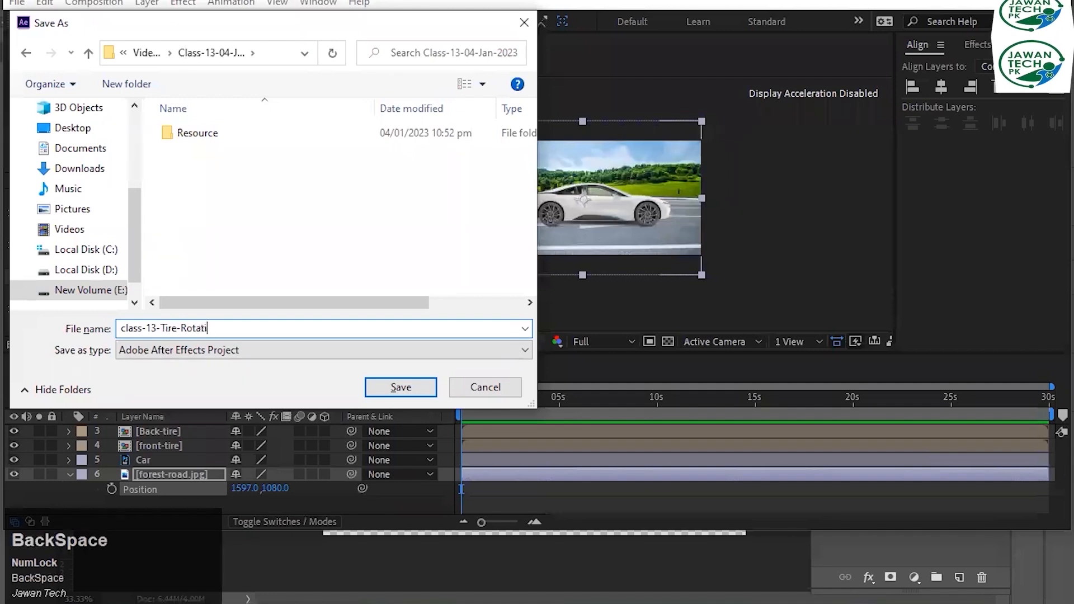
pyautogui.write('ng-project')
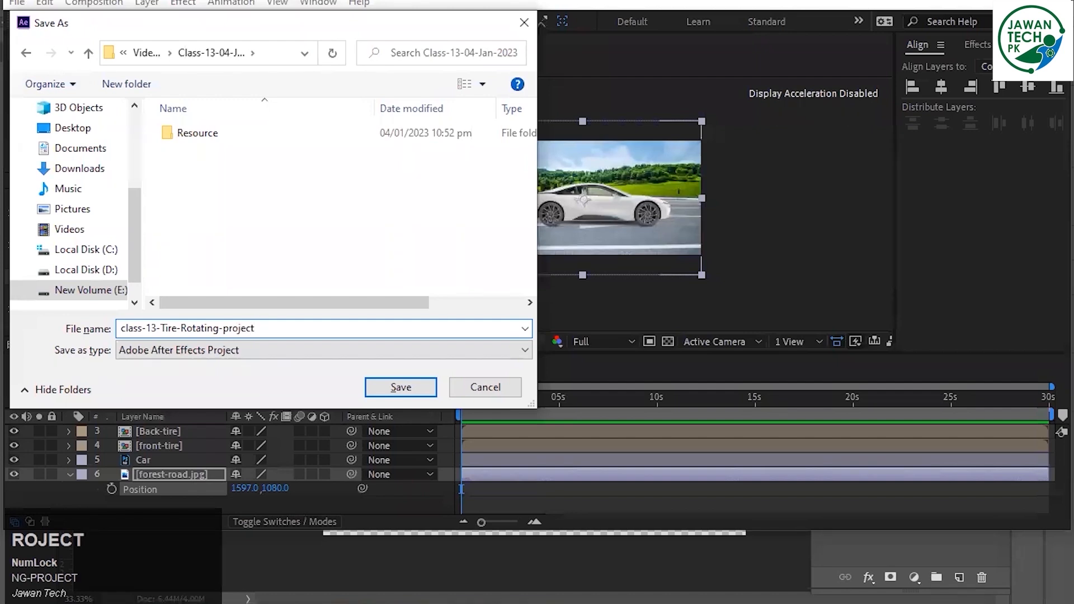
pyautogui.press('Return')
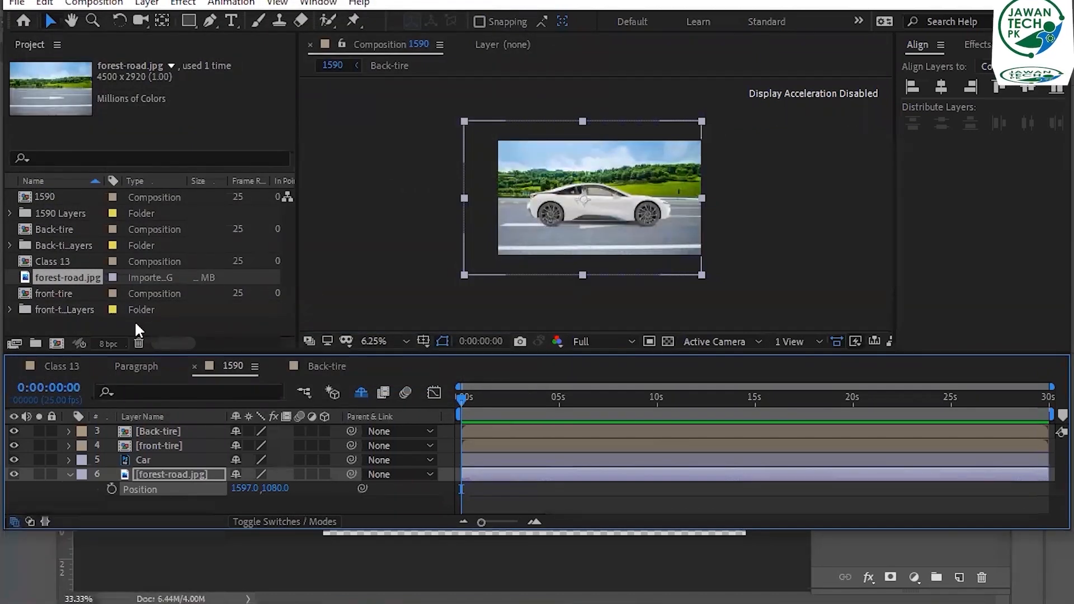
# Switch to Photoshop and close the front-tire.psd and 1590.psd documents.
pyautogui.click(42, 285)
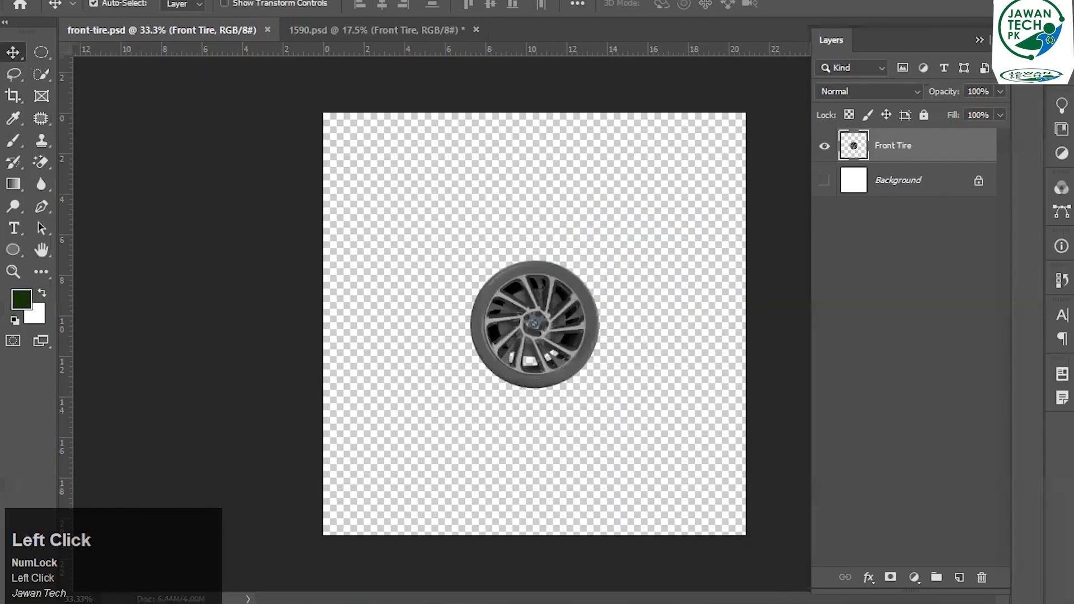
pyautogui.hotkey('ctrl', 'w')
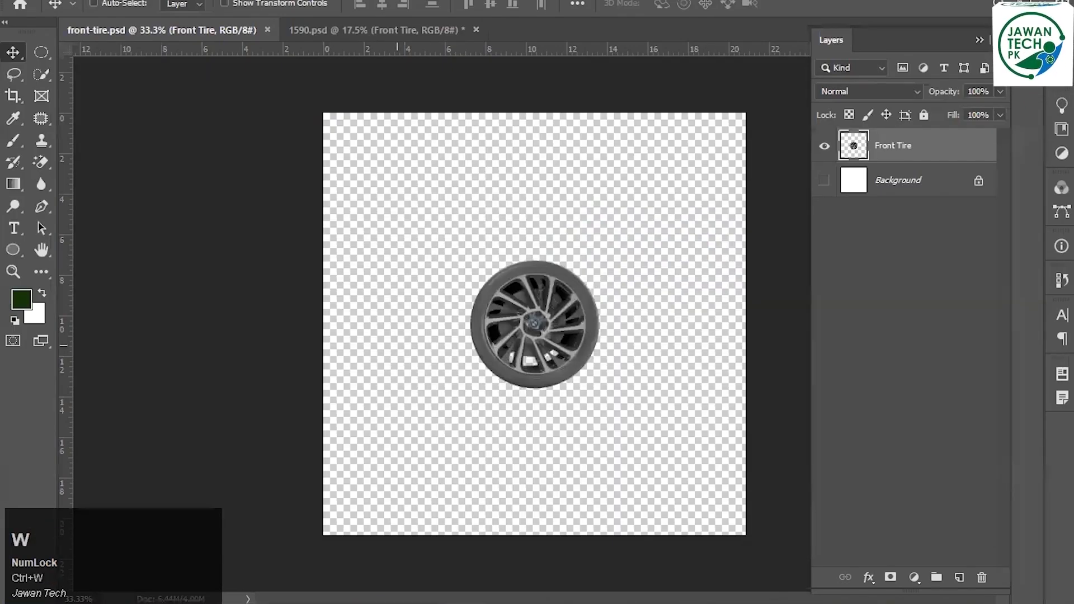
pyautogui.click(477, 28)
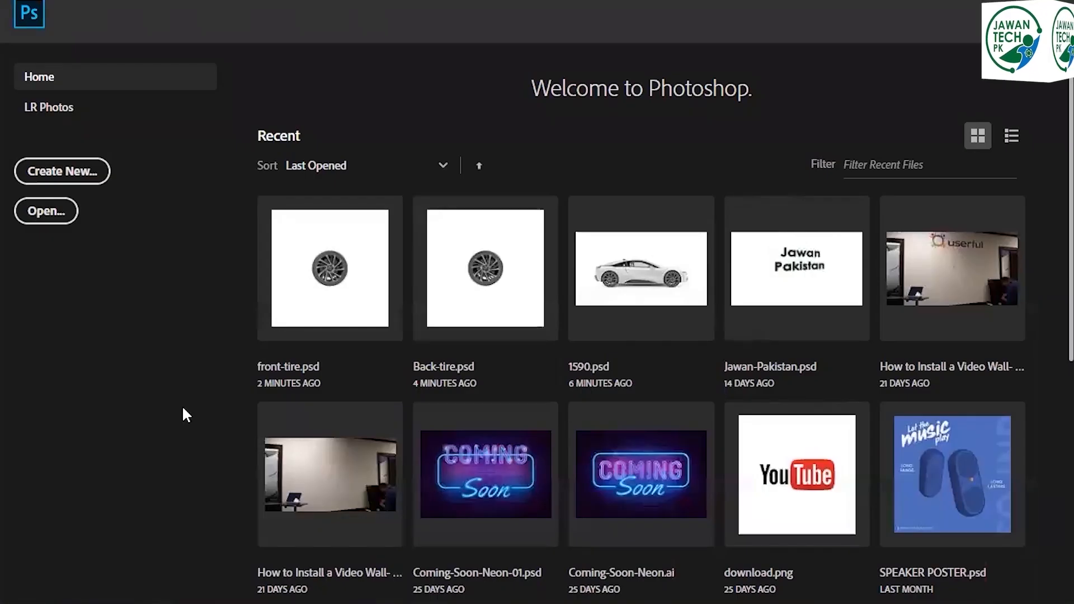
# Open the forest-road JPG from the Resource folder in Photoshop.
pyautogui.hotkey('ctrl', 'o')
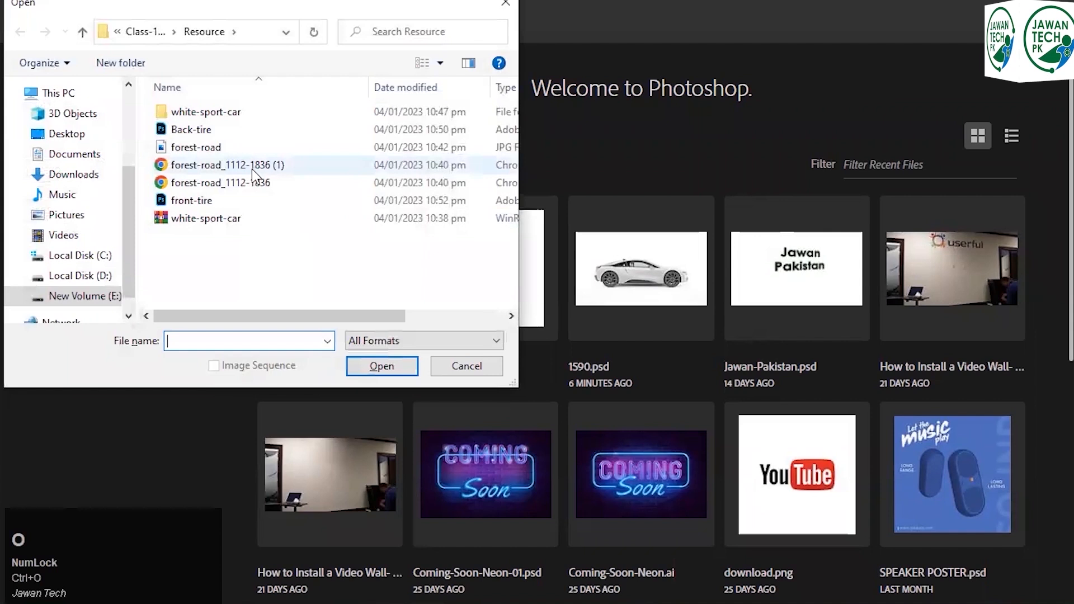
pyautogui.doubleClick(250, 147)
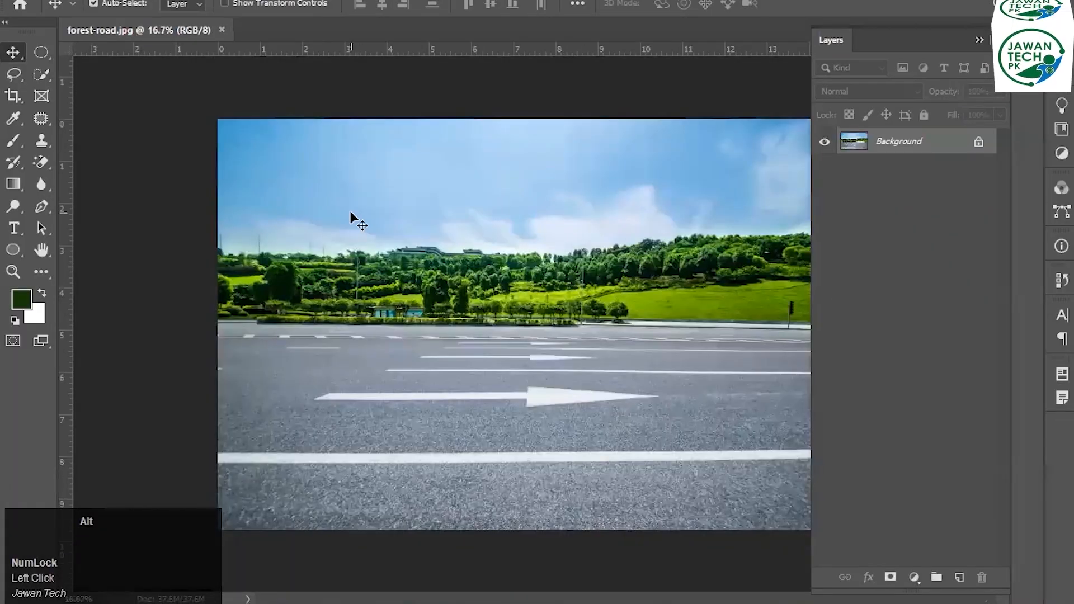
pyautogui.scroll(-3, 374, 237)
pyautogui.click(321, 285)
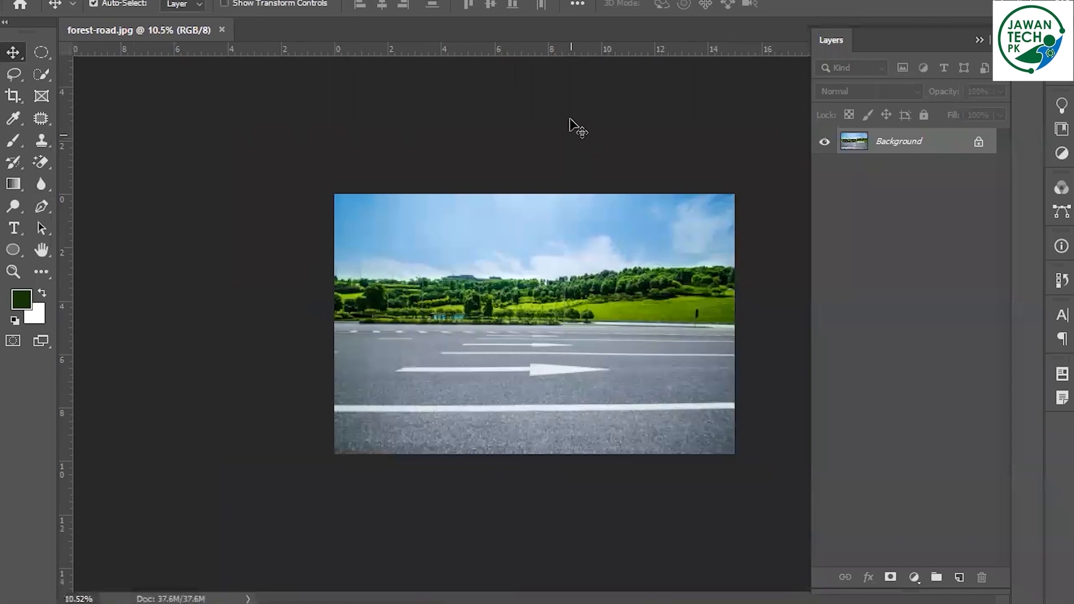
pyautogui.click(582, 91)
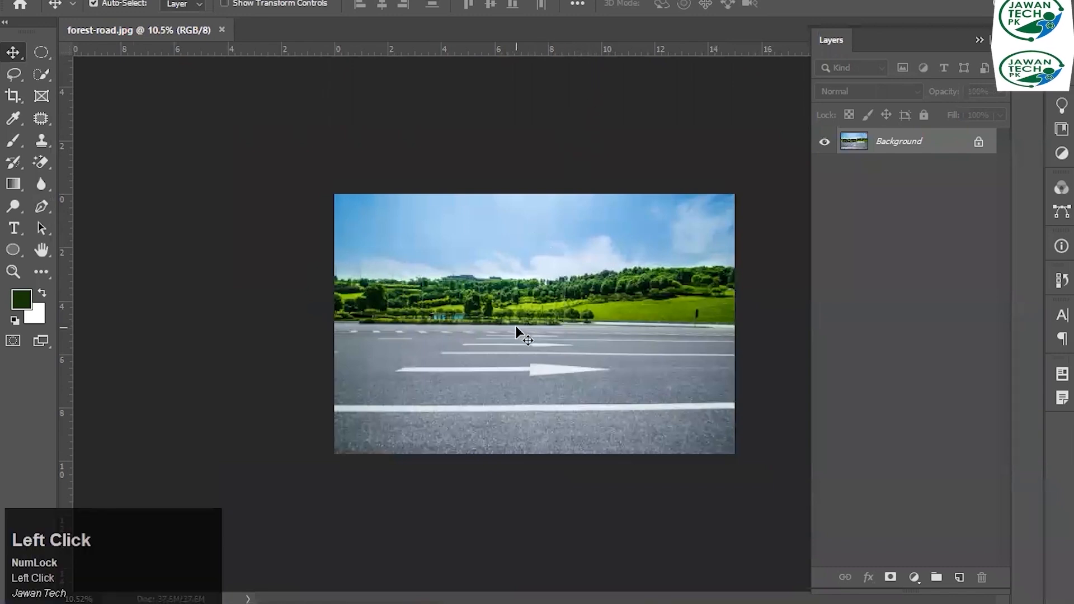
# Extend the canvas with the Crop tool on the photo's right side to about three times the original width.
pyautogui.scroll(-3, 515, 327)
pyautogui.click(549, 323)
pyautogui.press('c')
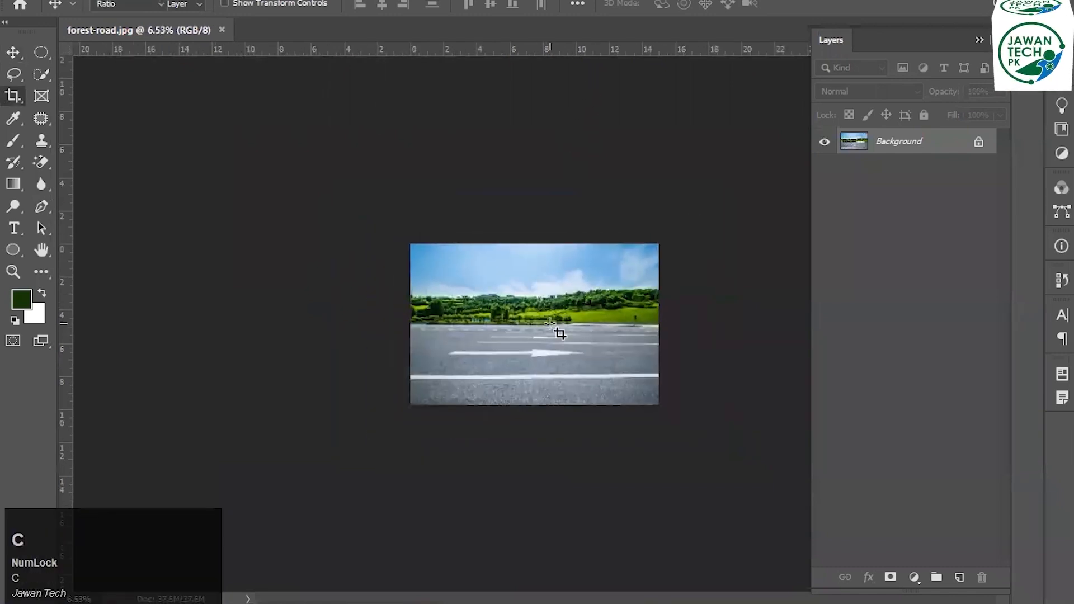
pyautogui.scroll(-2, 677, 323)
pyautogui.click(678, 323)
pyautogui.moveTo(678, 323); pyautogui.dragTo(810, 314)
pyautogui.press('v')
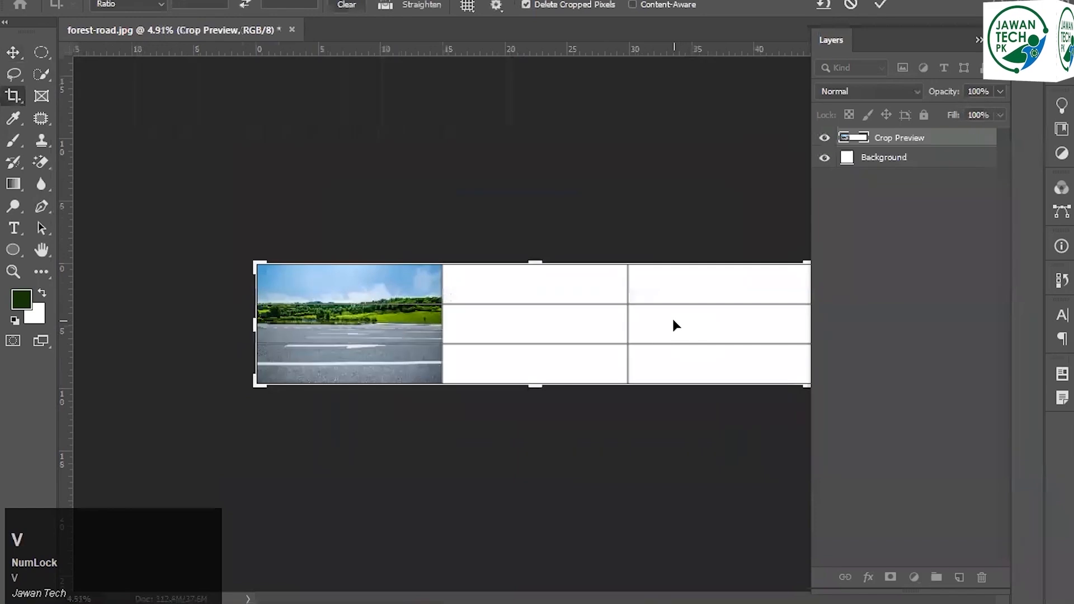
pyautogui.doubleClick(615, 269)
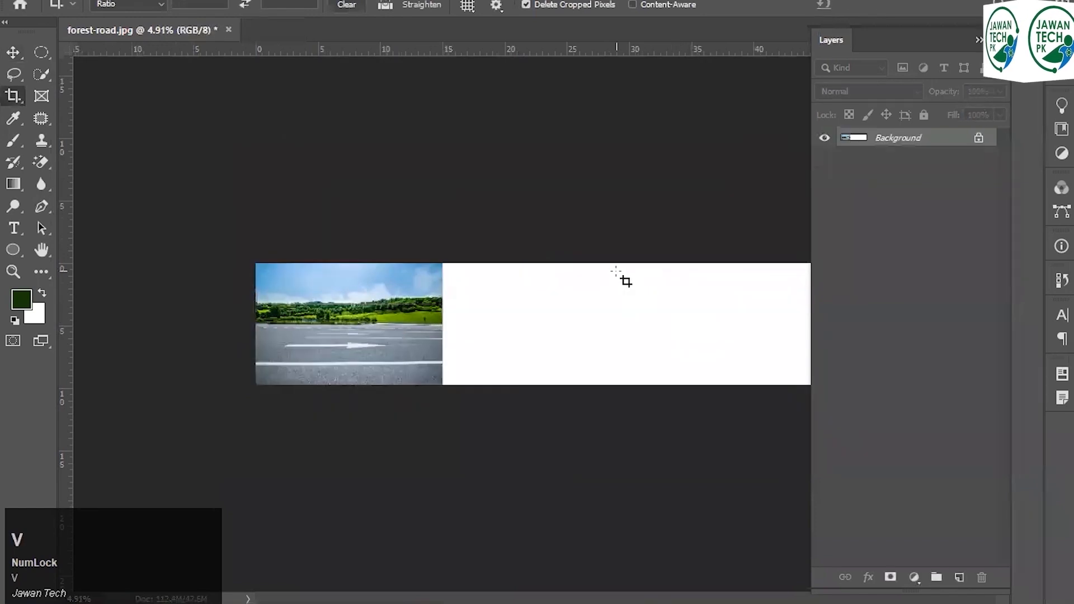
# Convert the Background into the regular layer Layer 0, try the Magic Eraser on the white area, and undo the erasure.
pyautogui.doubleClick(919, 145)
pyautogui.press('e')
pyautogui.click(535, 345)
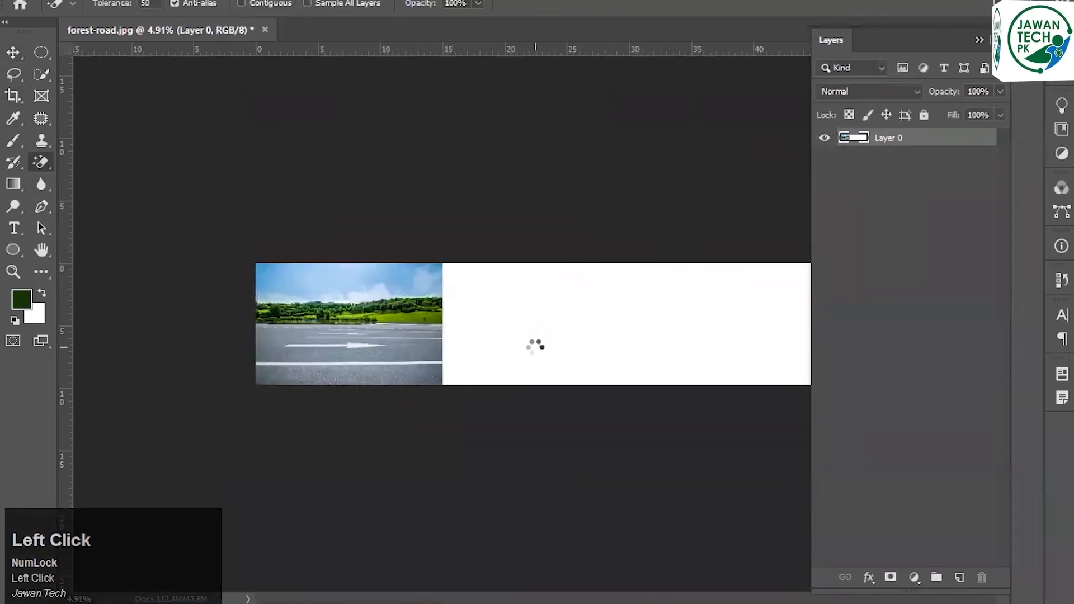
pyautogui.hotkey('ctrl', 'z')
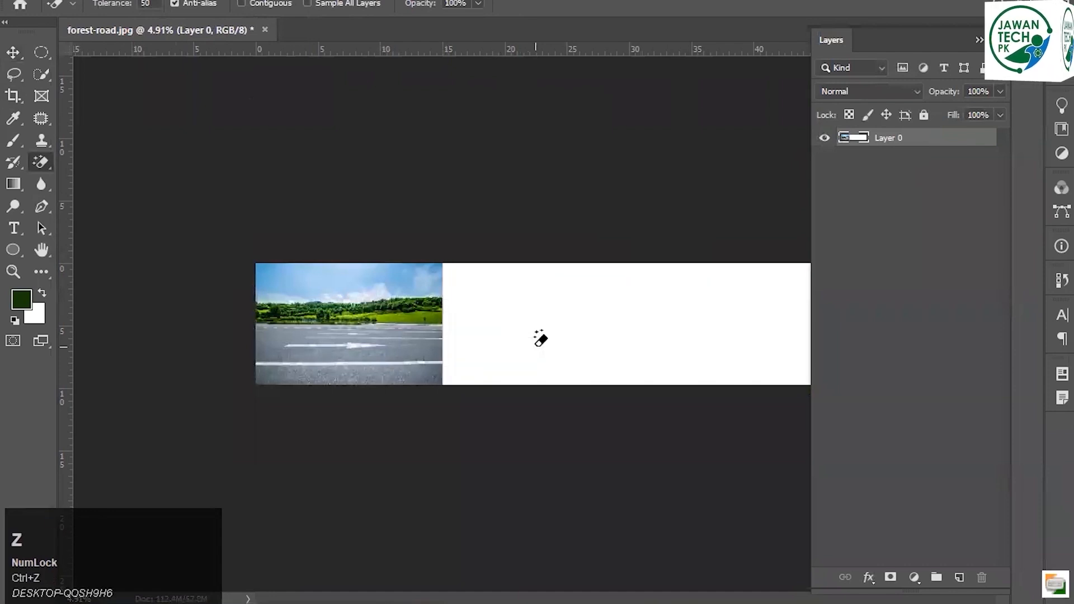
# Select only the original road photo with the Rectangular Marquee tool and check the selection's right edge up close.
pyautogui.press('v')
pyautogui.press('m')
pyautogui.moveTo(256, 236); pyautogui.dragTo(456, 446)
pyautogui.hotkey('shift', 'm')
pyautogui.click(173, 172)
pyautogui.moveTo(256, 263); pyautogui.dragTo(441, 467)
pyautogui.scroll(2, 448, 242)
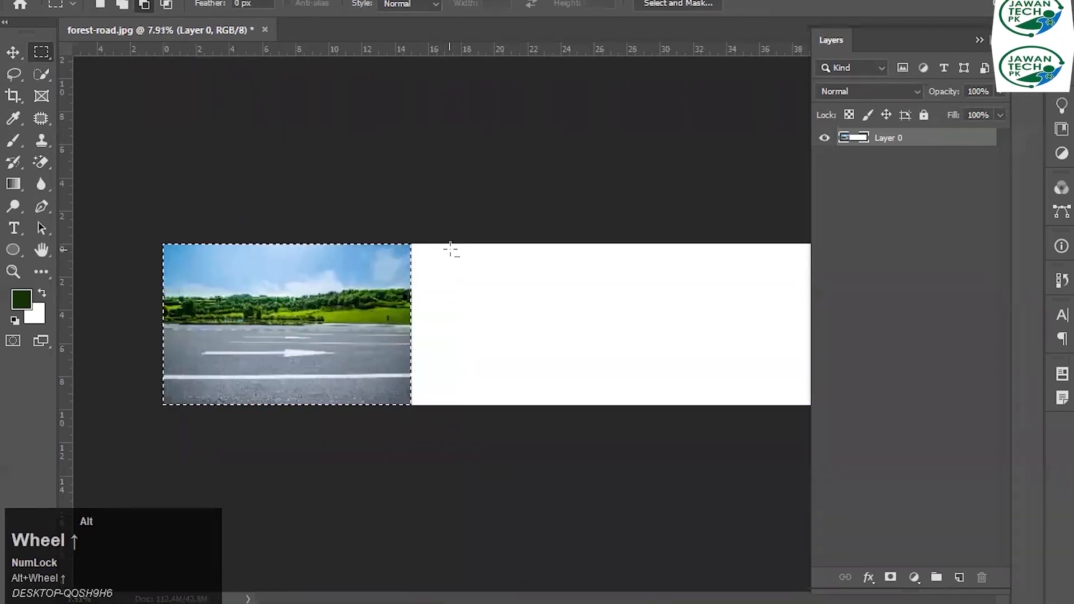
pyautogui.scroll(3, 325, 271)
pyautogui.click(580, 88)
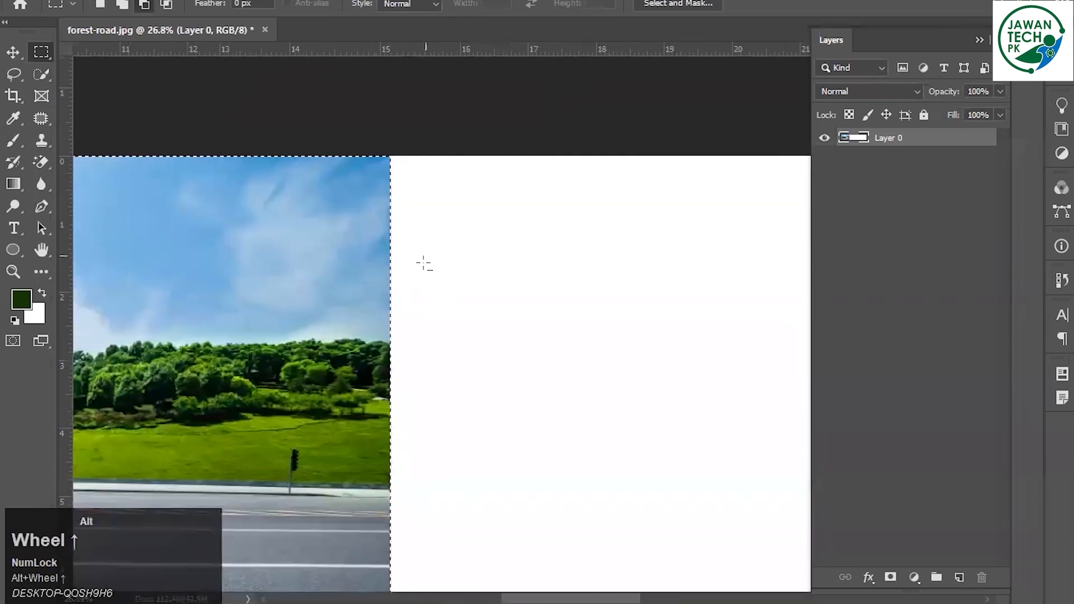
pyautogui.scroll(3, 268, 238)
pyautogui.scroll(3, 555, 263)
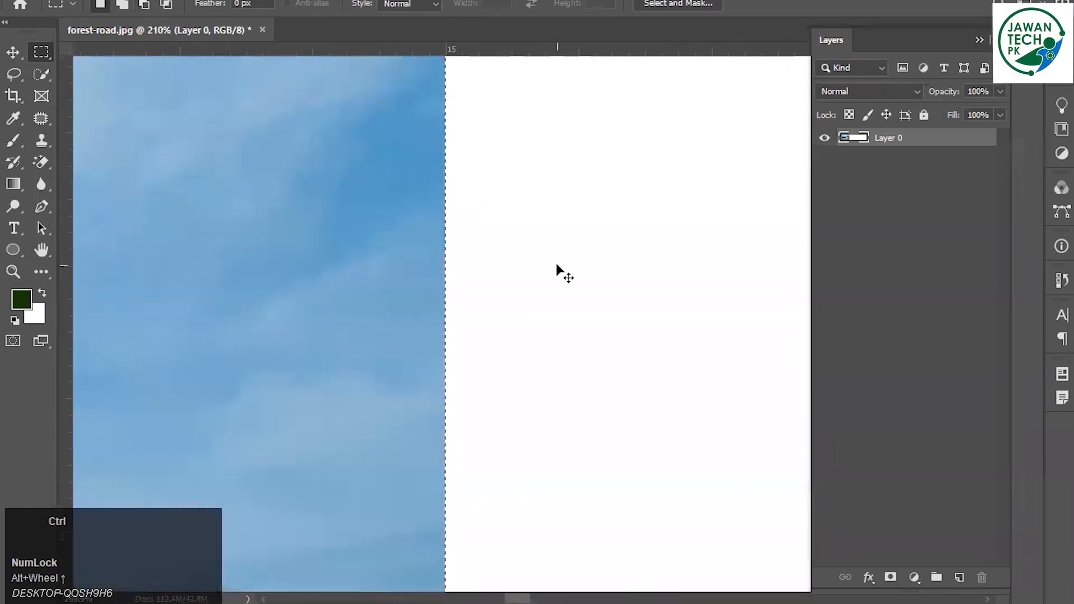
# Copy the selected road photo to its own layer and delete Layer 0 with its white area.
pyautogui.hotkey('ctrl', 'j')
pyautogui.keyDown('ctrl'); pyautogui.click(617, 276); pyautogui.keyUp('ctrl')
pyautogui.press('Delete')
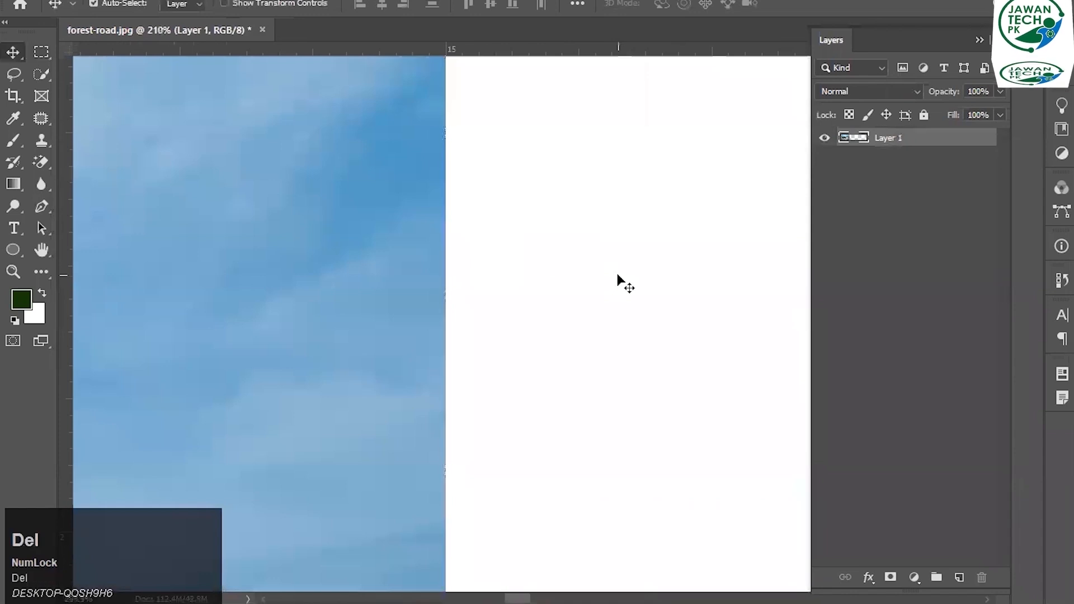
pyautogui.hotkey('ctrl', '0')
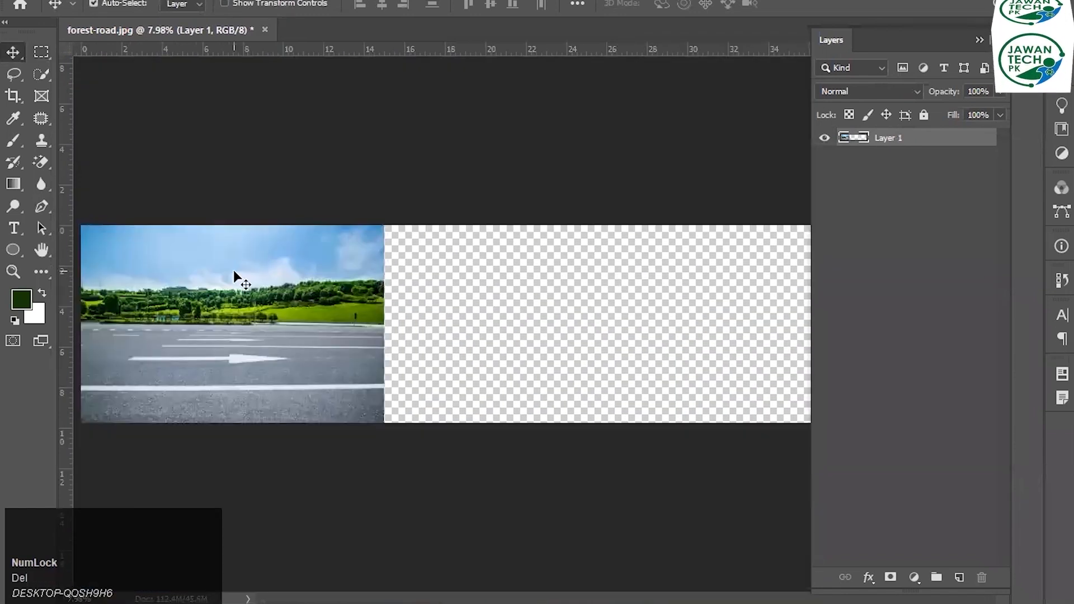
pyautogui.moveTo(184, 349); pyautogui.dragTo(447, 354)
pyautogui.hotkey('ctrl', 'z')
pyautogui.click(438, 329)
pyautogui.hotkey('ctrl', 'z')
pyautogui.click(326, 309)
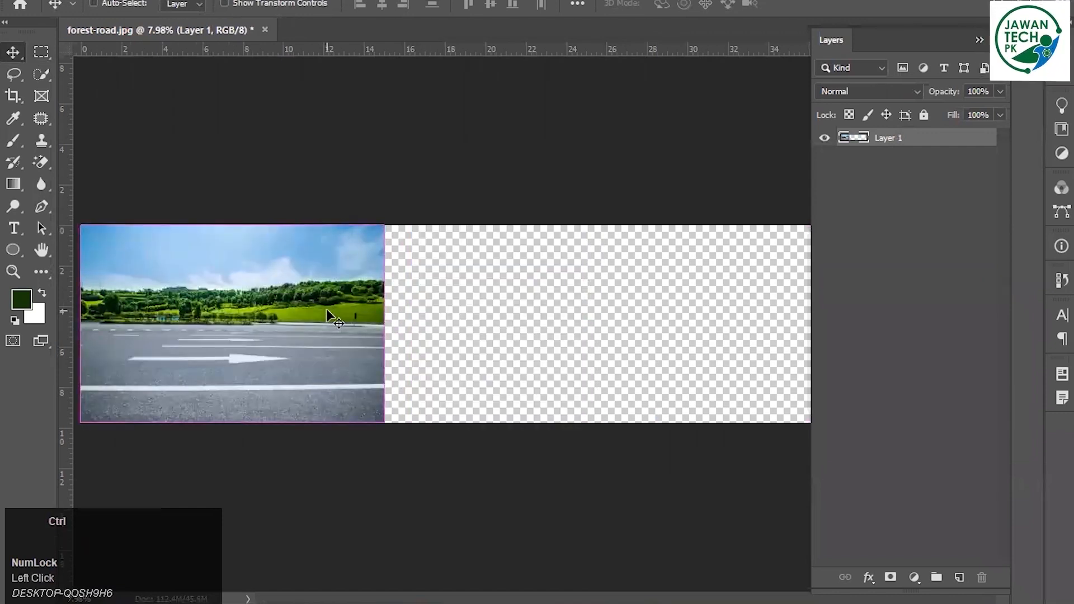
# Duplicate the road photo layer, place the copy directly beside the original on its right, and flip it horizontally.
pyautogui.hotkey('ctrl', 'j')
pyautogui.moveTo(241, 313); pyautogui.dragTo(548, 312)
pyautogui.hotkey('ctrl', 't')
pyautogui.rightClick(503, 309)
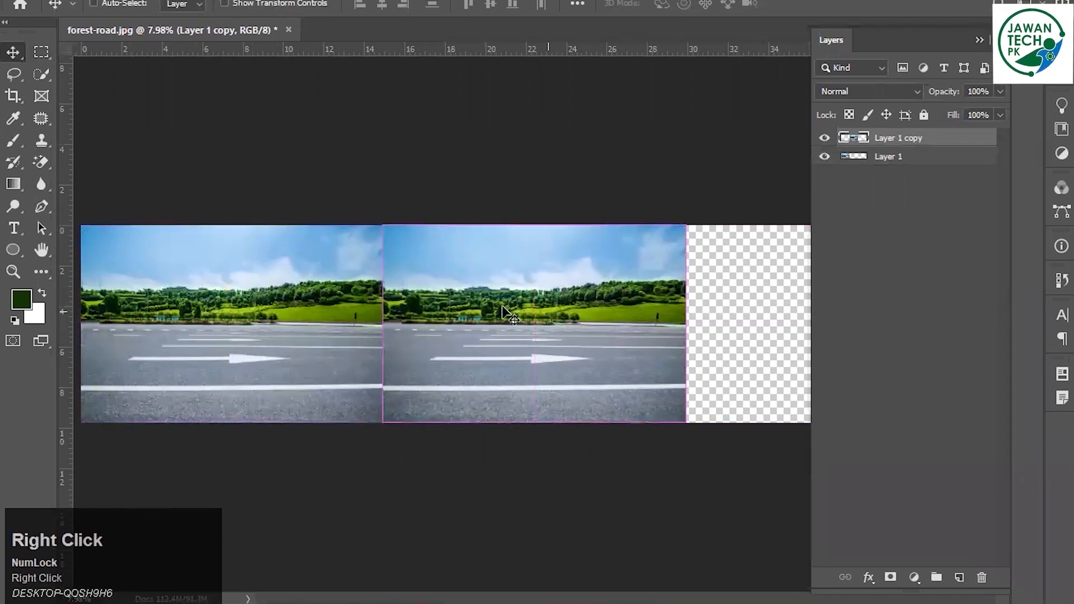
pyautogui.click(552, 515)
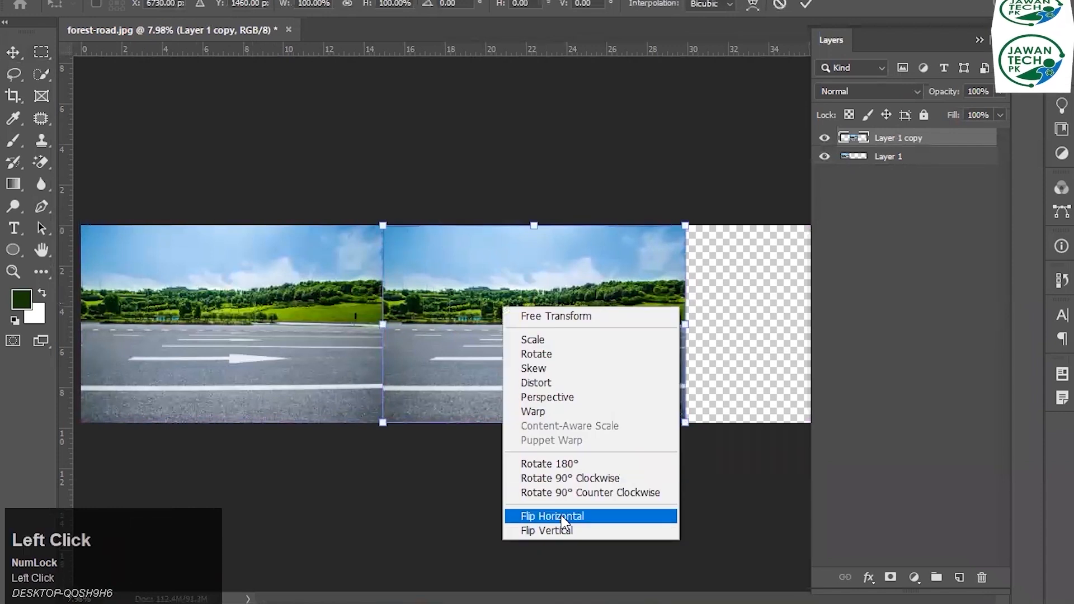
pyautogui.doubleClick(598, 298)
pyautogui.press('space')
pyautogui.press('Tab')
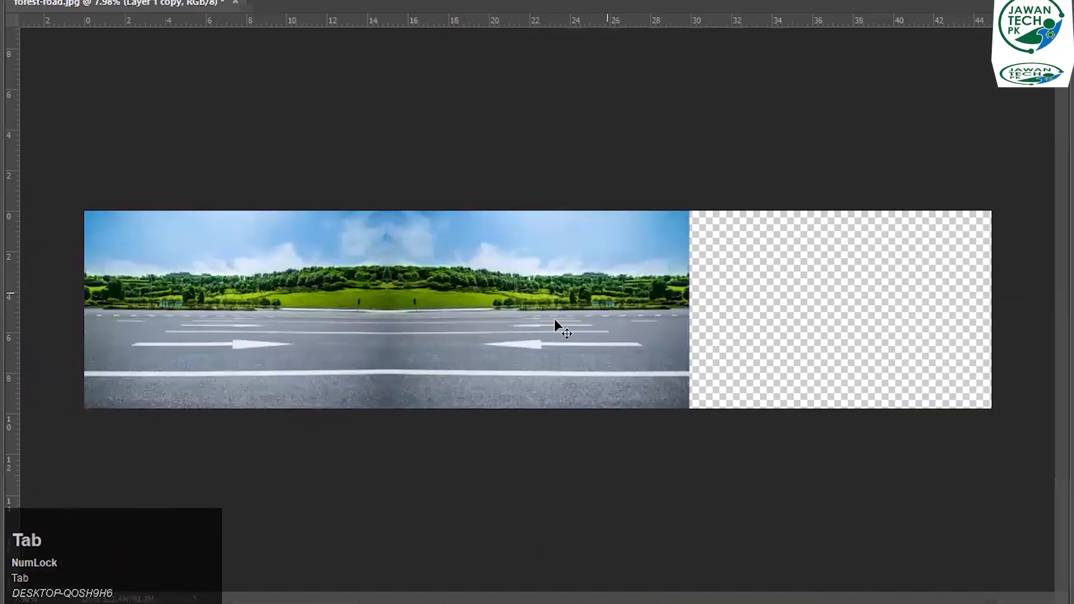
# Place an unflipped third copy of the road photo in the empty right third of the canvas and nudge it left to close the seam.
pyautogui.moveTo(487, 124); pyautogui.dragTo(335, 246)
pyautogui.moveTo(277, 269); pyautogui.dragTo(950, 269)
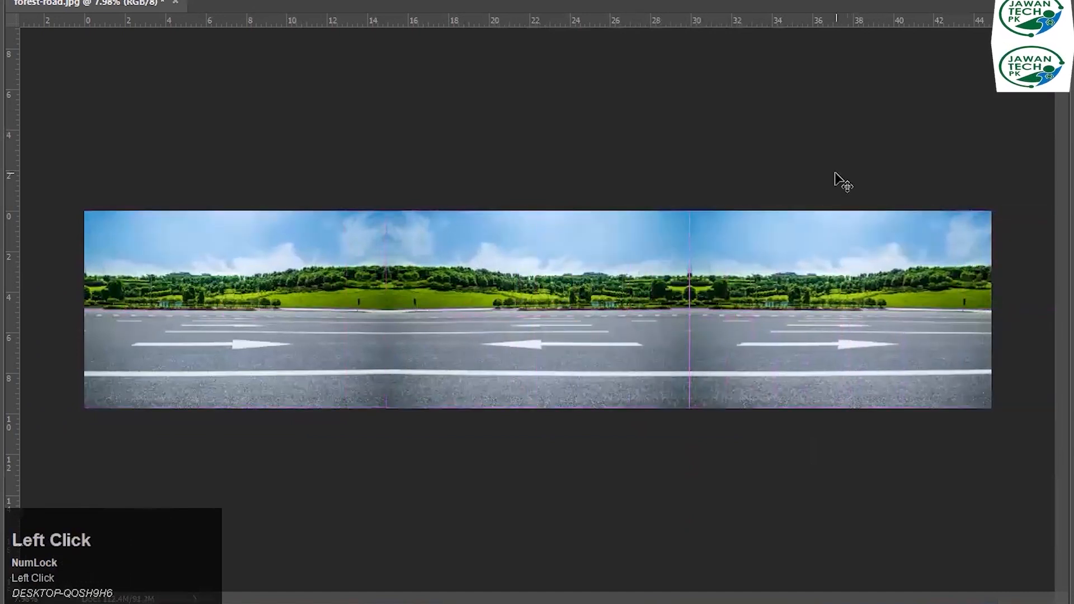
pyautogui.press('Left')
pyautogui.click(850, 233)
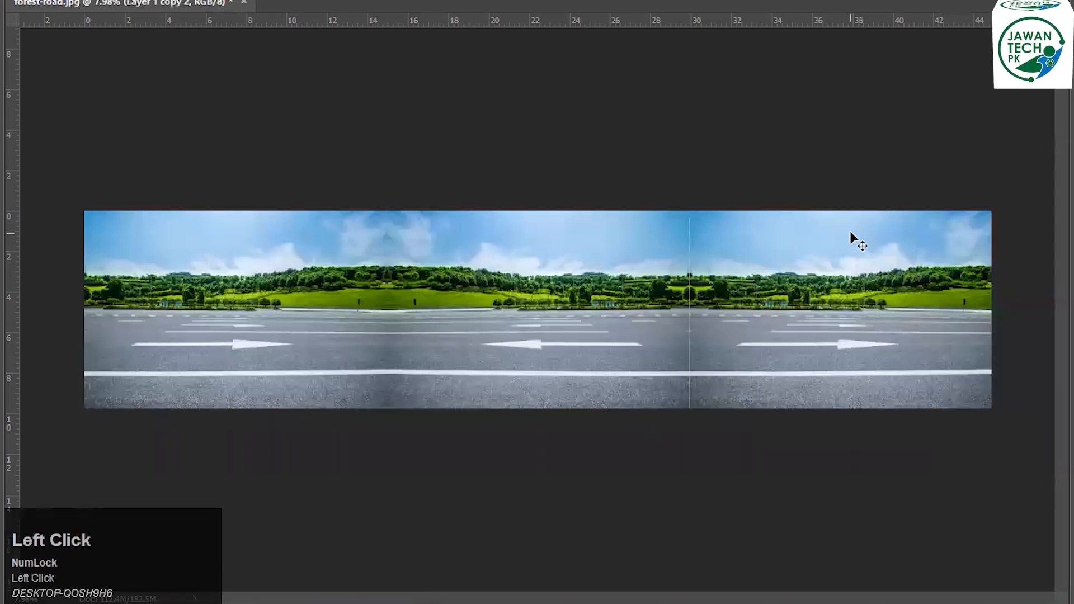
pyautogui.press('Left')
pyautogui.keyDown('alt'); pyautogui.scroll(-1, 850, 232); pyautogui.keyUp('alt')
pyautogui.press('space')
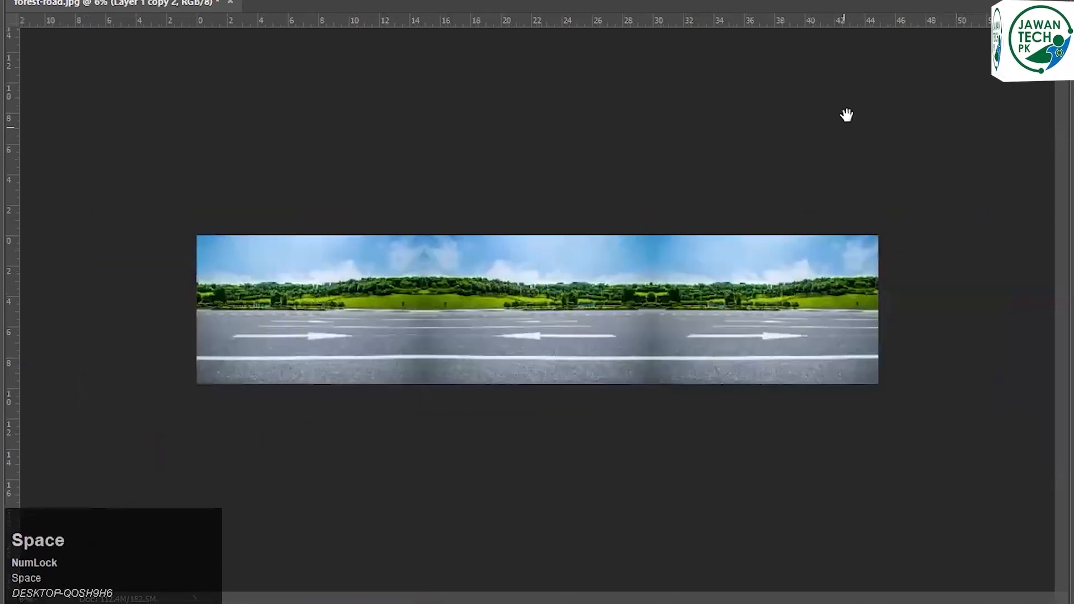
# Save the widened road image as a JPEG named forest-road-bg in the Resource folder.
pyautogui.click(720, 147)
pyautogui.hotkey('ctrl', 'shift', 's')
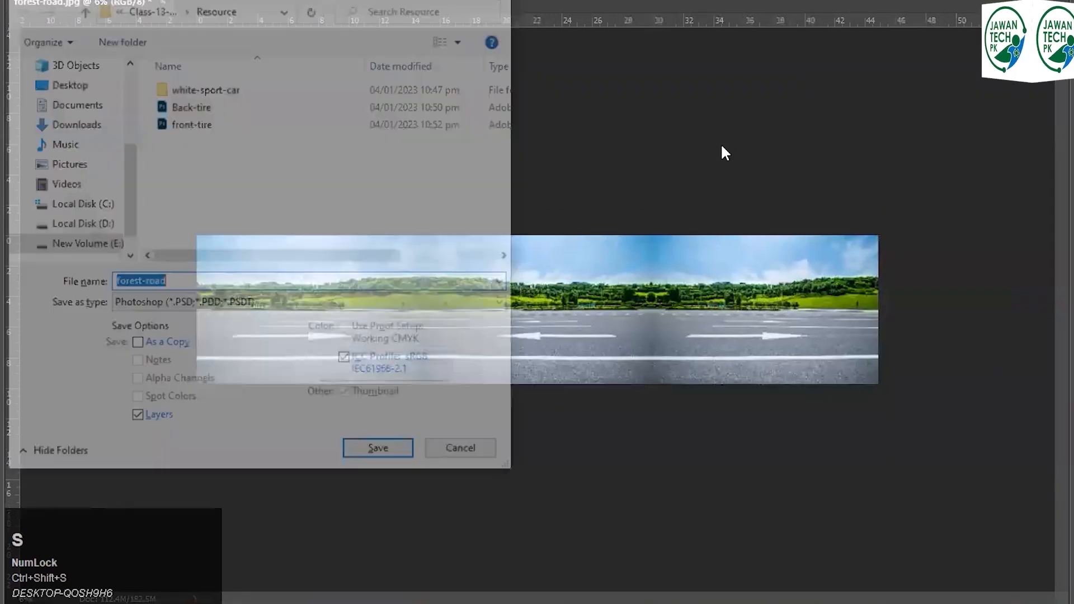
pyautogui.click(247, 281)
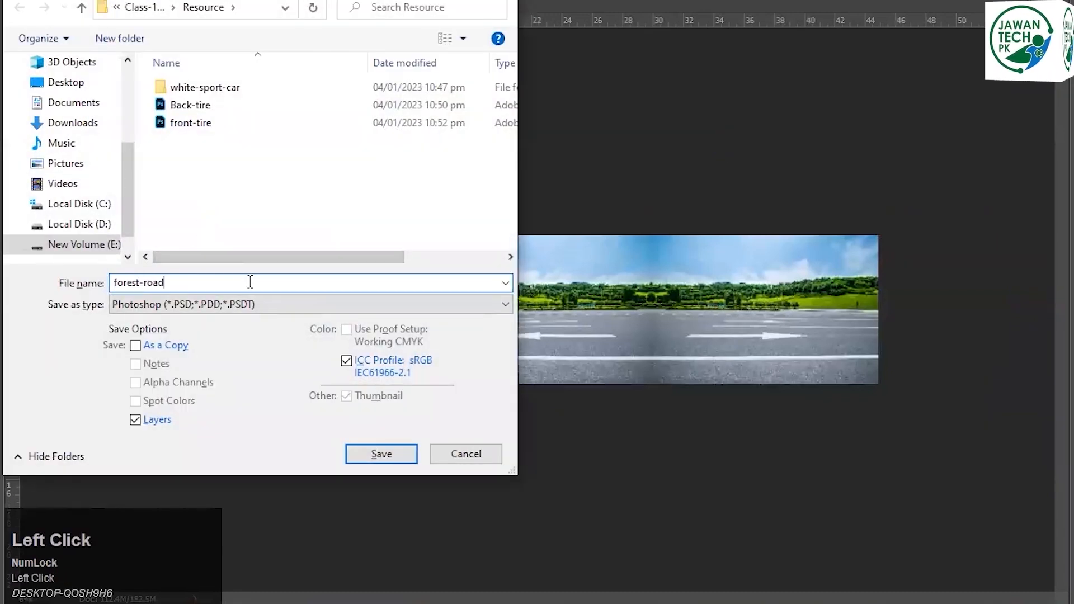
pyautogui.write('-bg')
pyautogui.press('Tab')
pyautogui.press('j')
pyautogui.press('Return')
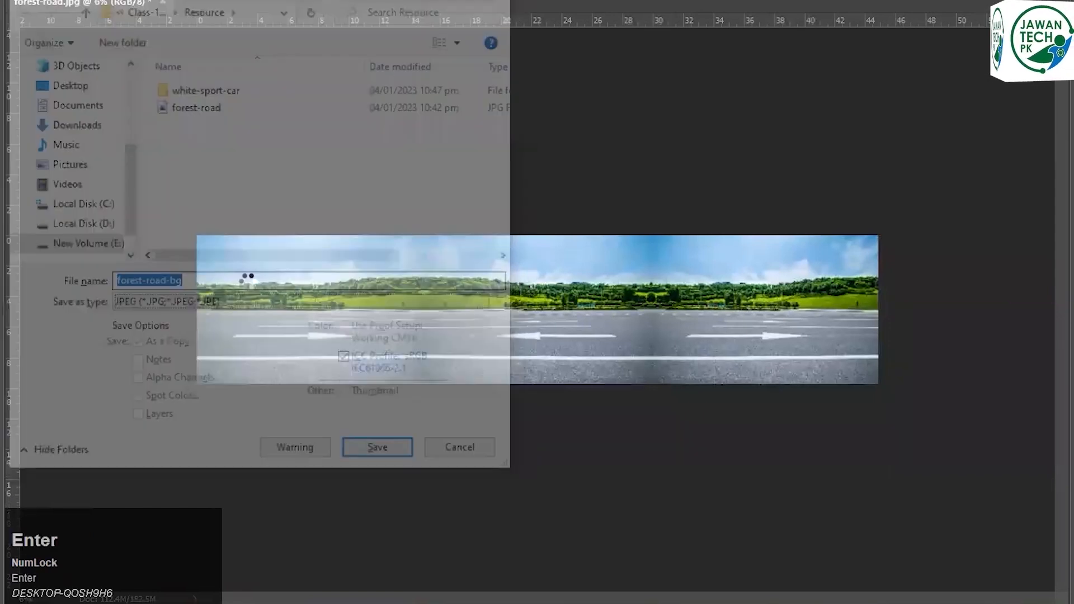
pyautogui.press('Return')
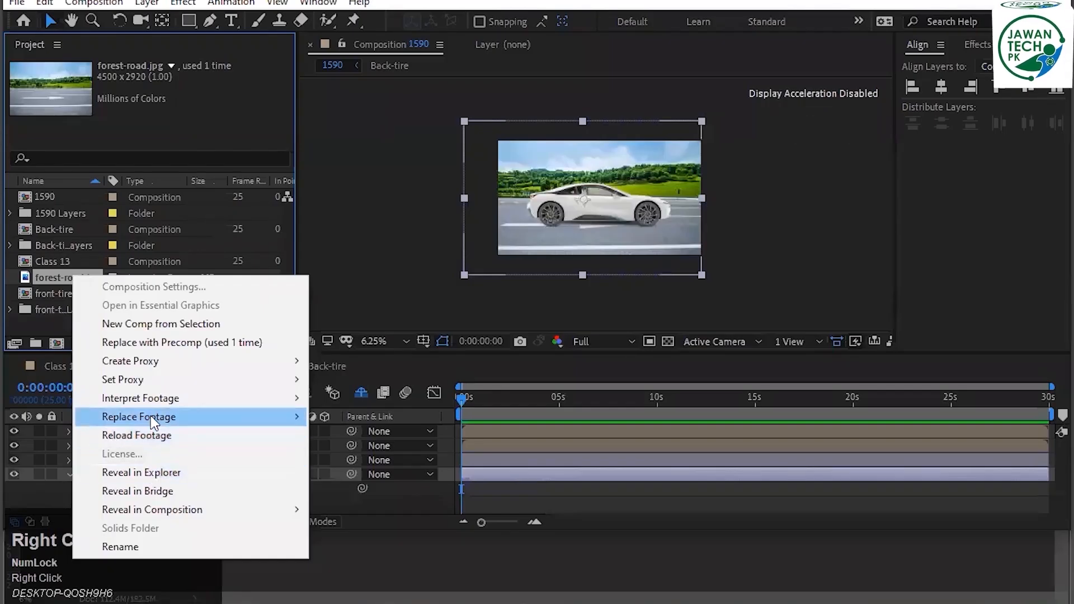
# Switch to After Effects and replace the forest-road.jpg footage with the forest-road-bg file.
pyautogui.moveTo(151, 417)
pyautogui.click(381, 418)
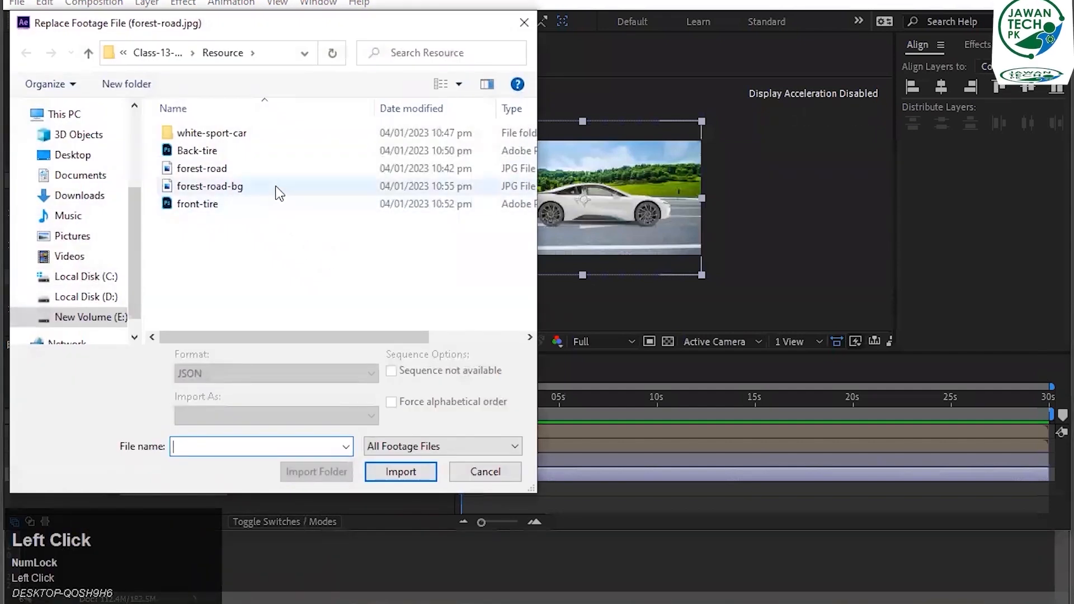
pyautogui.click(276, 190)
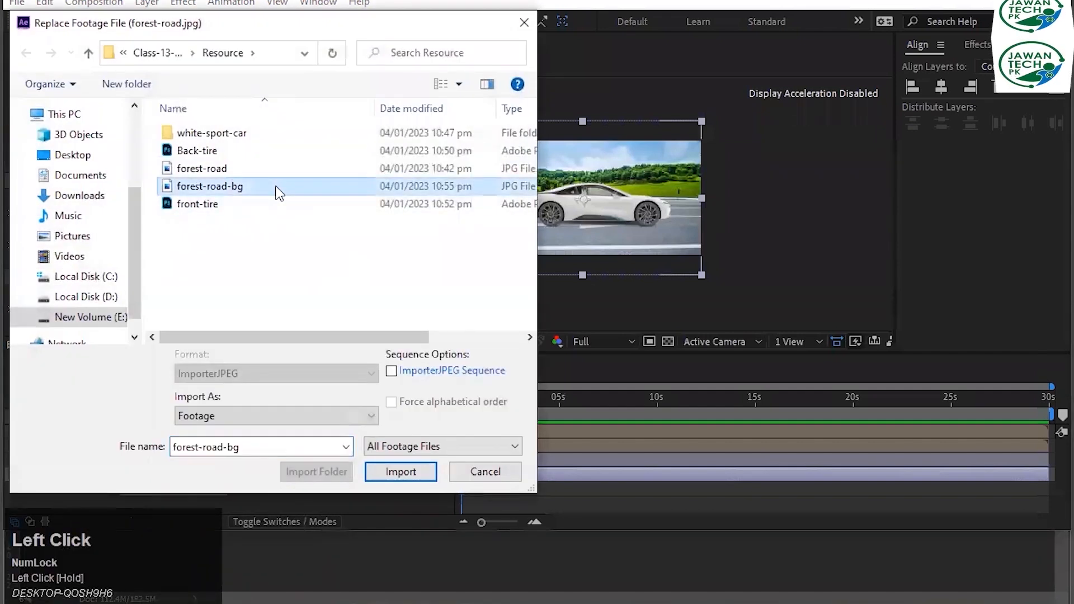
pyautogui.doubleClick(278, 190)
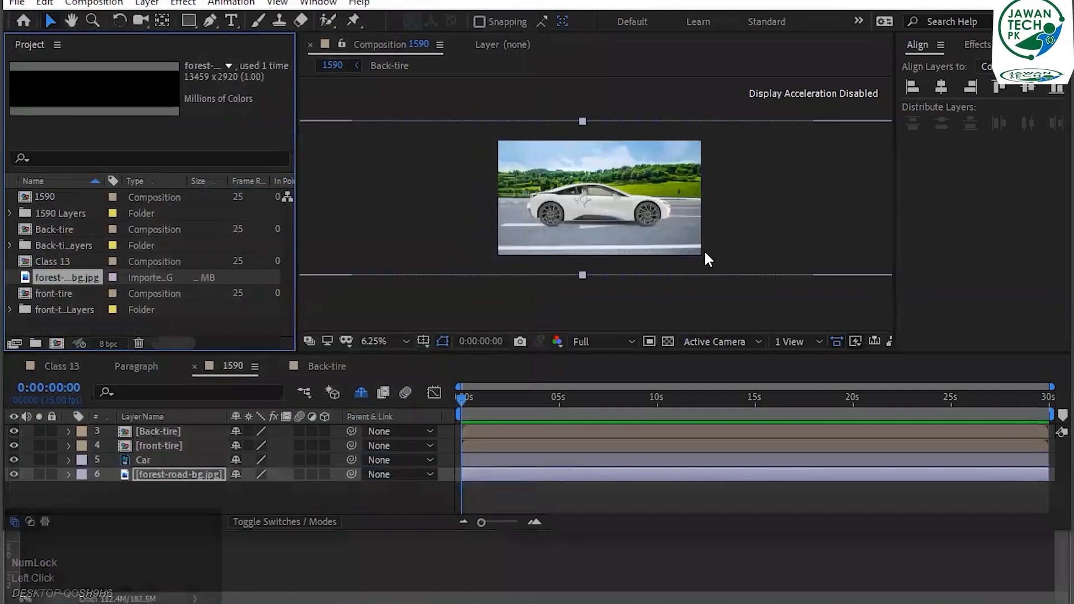
# Move the road background to position 6717, 952 so its left edge meets the composition's left edge, and save the project.
pyautogui.moveTo(454, 244); pyautogui.dragTo(727, 248)
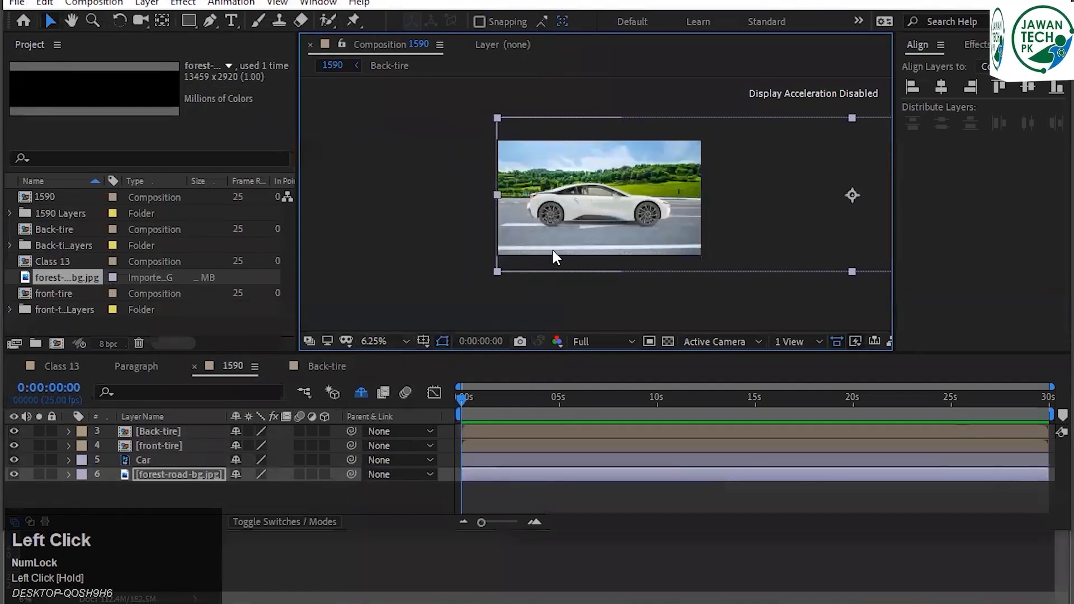
pyautogui.moveTo(634, 250); pyautogui.dragTo(600, 247)
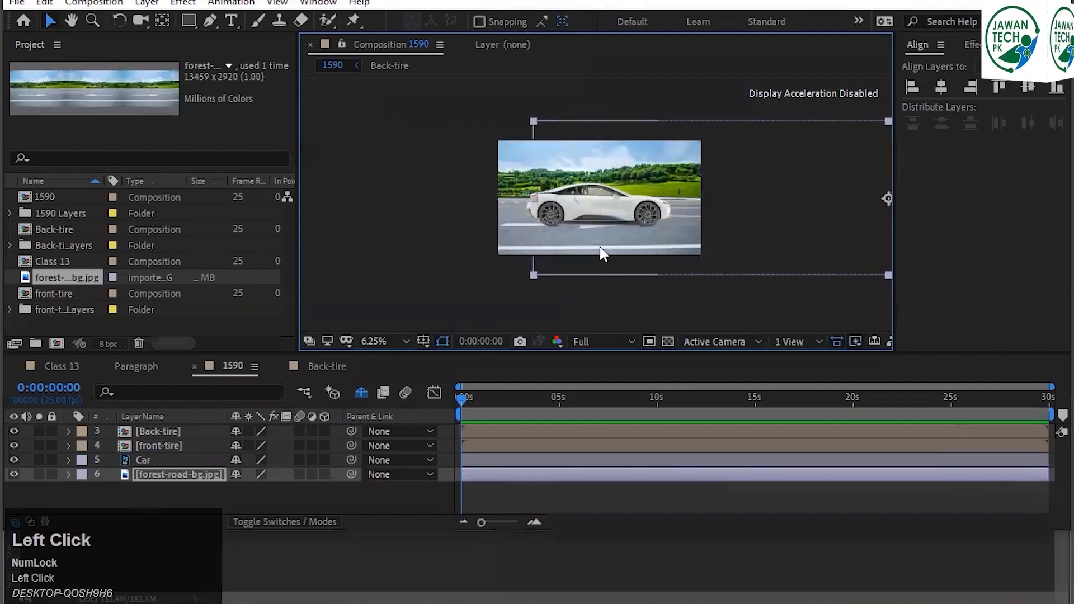
pyautogui.click(164, 473)
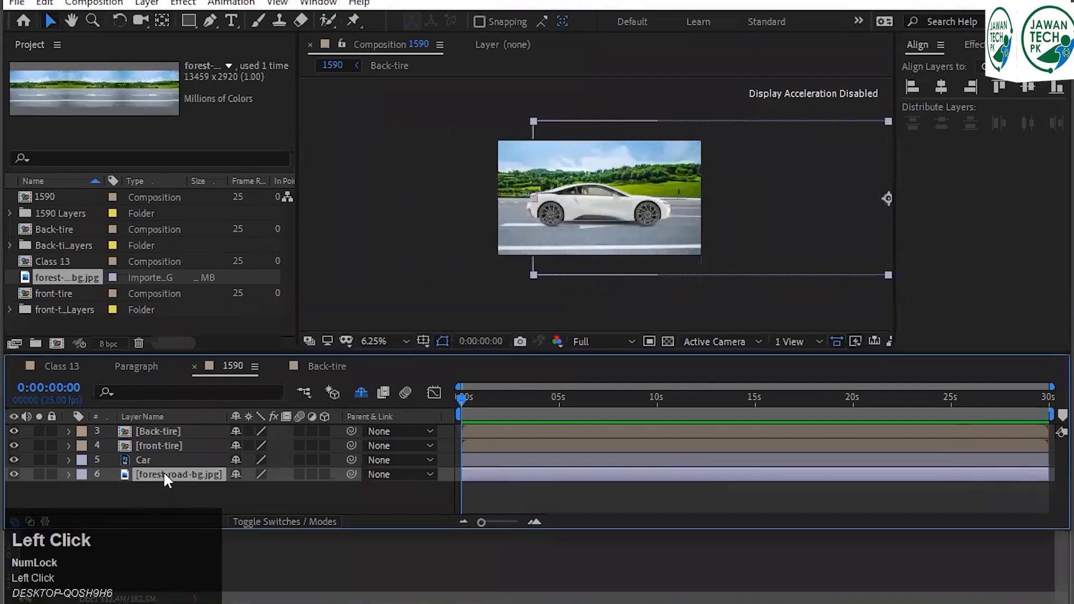
pyautogui.press('p')
pyautogui.moveTo(623, 229); pyautogui.dragTo(559, 224)
pyautogui.hotkey('ctrl', 's')
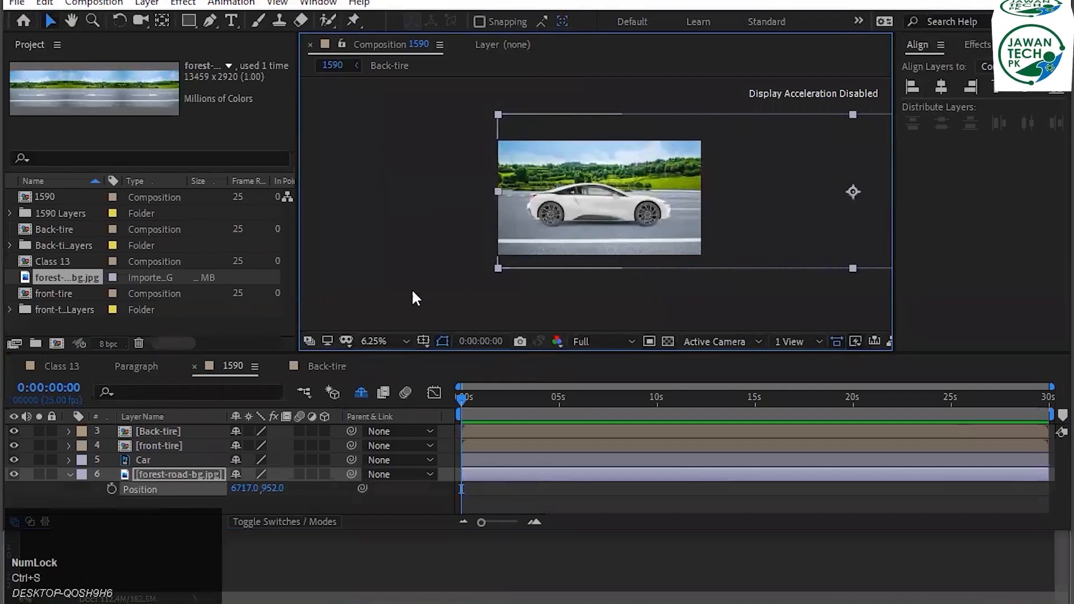
pyautogui.click(383, 341)
pyautogui.click(391, 41)
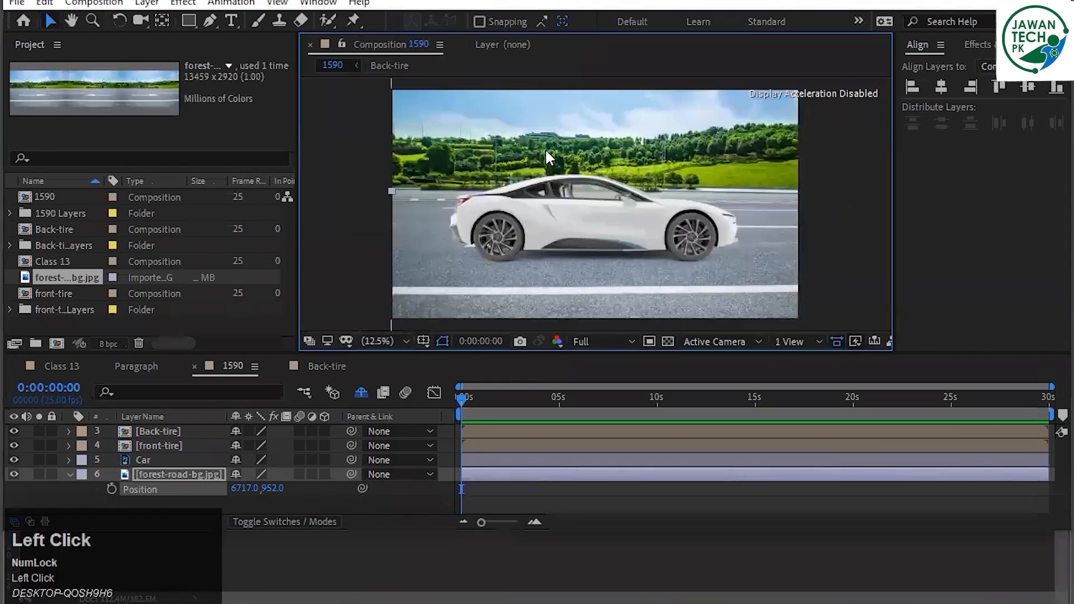
pyautogui.click(138, 470)
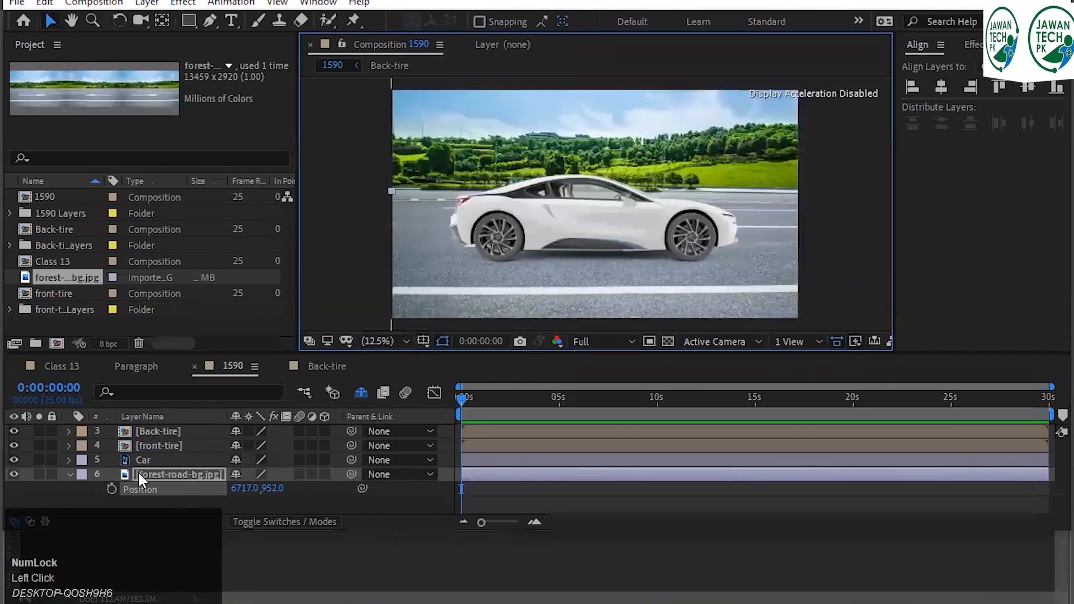
pyautogui.click(69, 474)
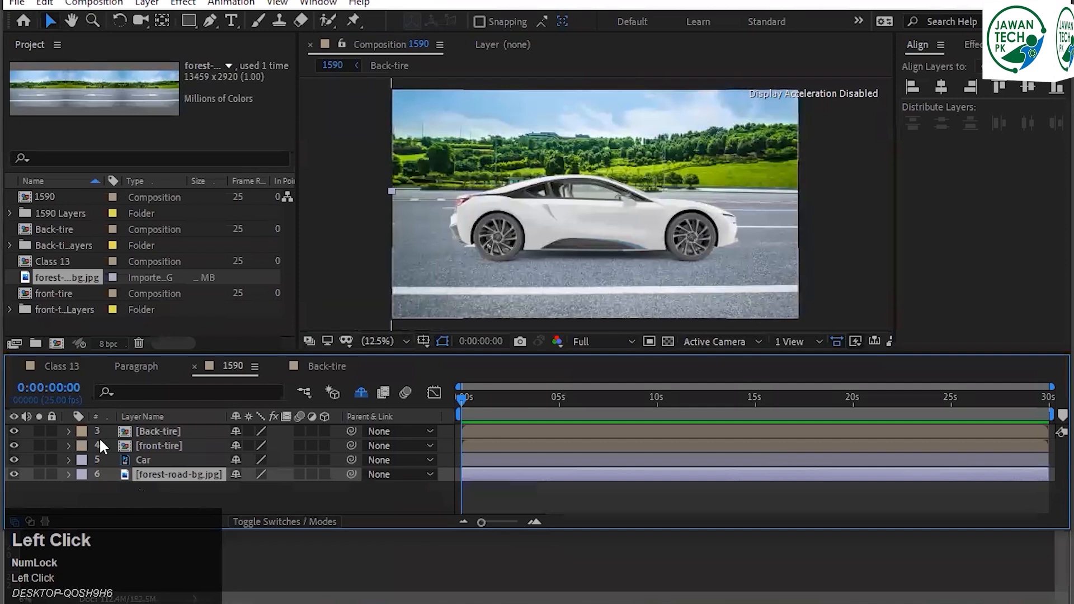
# Show Rotation for the Back-tire and front-tire layers together and set starting Rotation keyframes at 0 seconds.
pyautogui.click(169, 440)
pyautogui.click(176, 428)
pyautogui.keyDown('ctrl'); pyautogui.click(174, 439); pyautogui.keyUp('ctrl')
pyautogui.press('r')
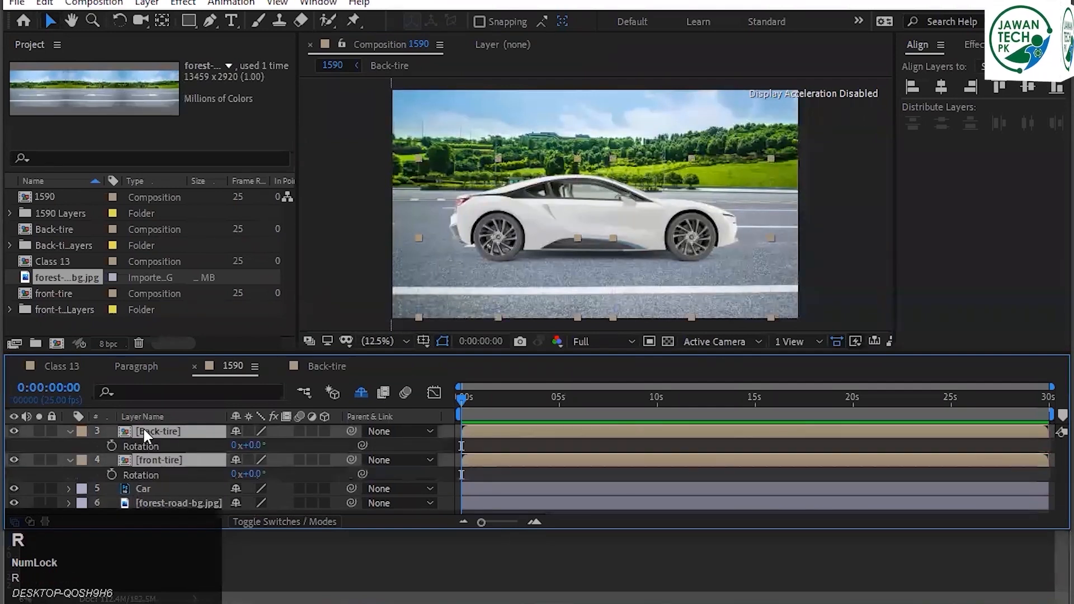
pyautogui.click(112, 443)
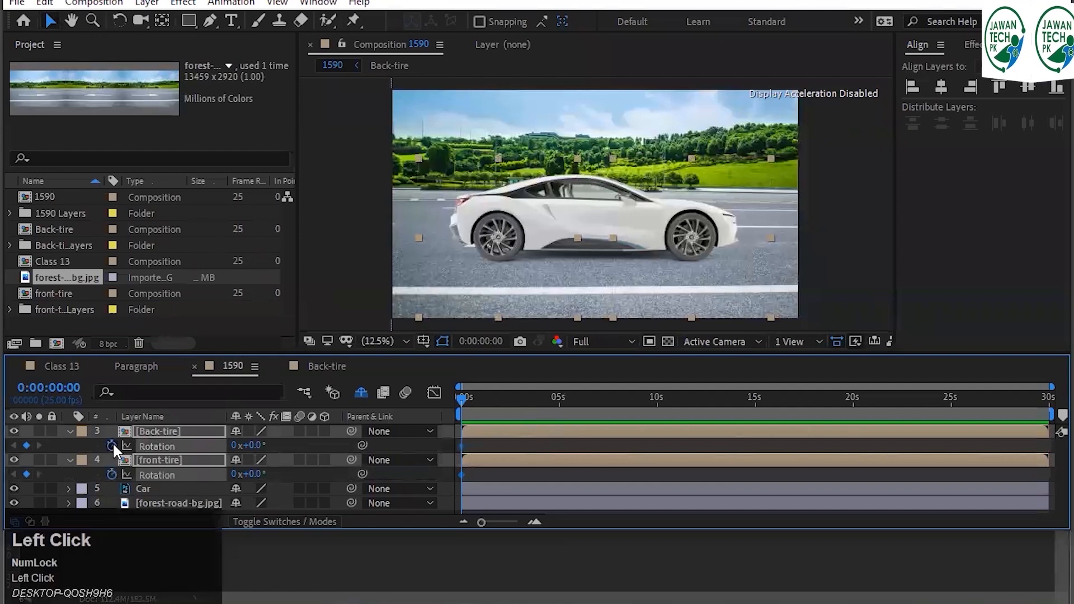
# Set the Rotation of both tires to 2 full turns at 0:00:05:01.
pyautogui.click(558, 398)
pyautogui.click(234, 446)
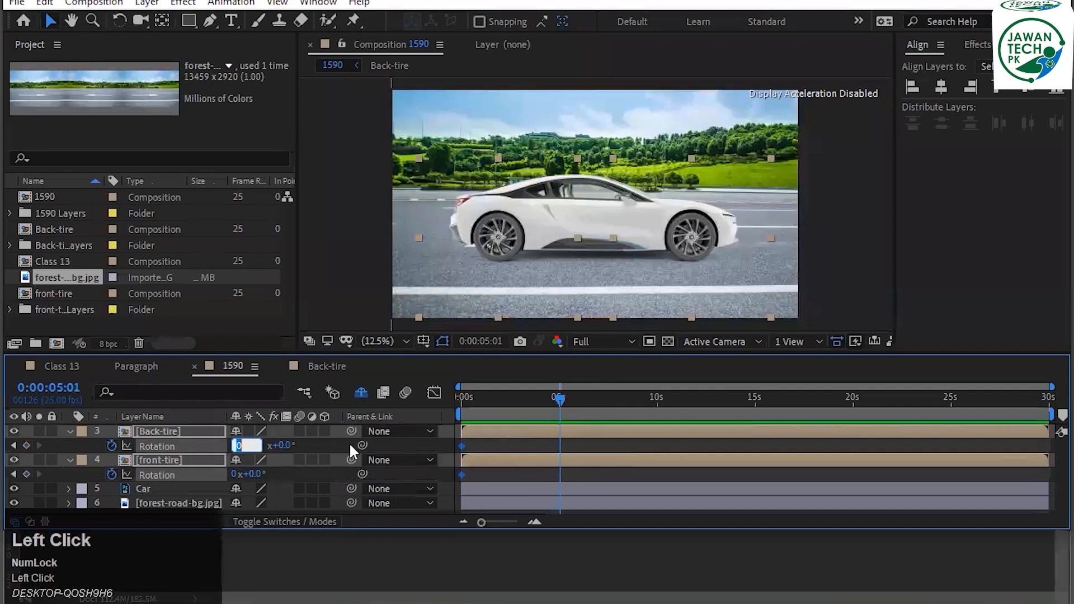
pyautogui.write('2')
pyautogui.press('Return')
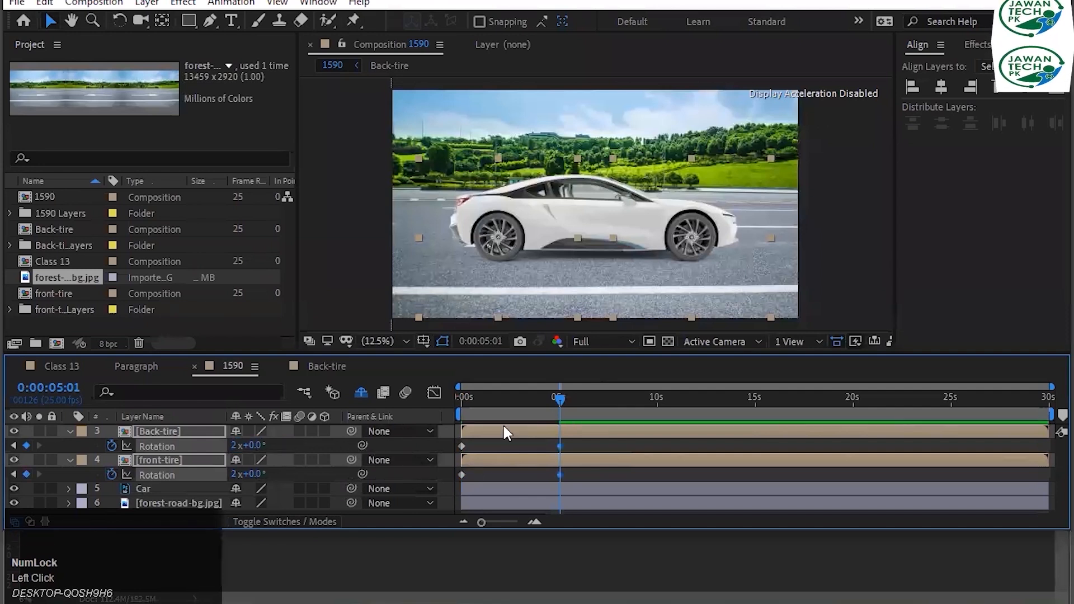
# Preview the wheel rotation from the beginning of the composition.
pyautogui.moveTo(507, 399); pyautogui.dragTo(463, 399)
pyautogui.click(792, 289)
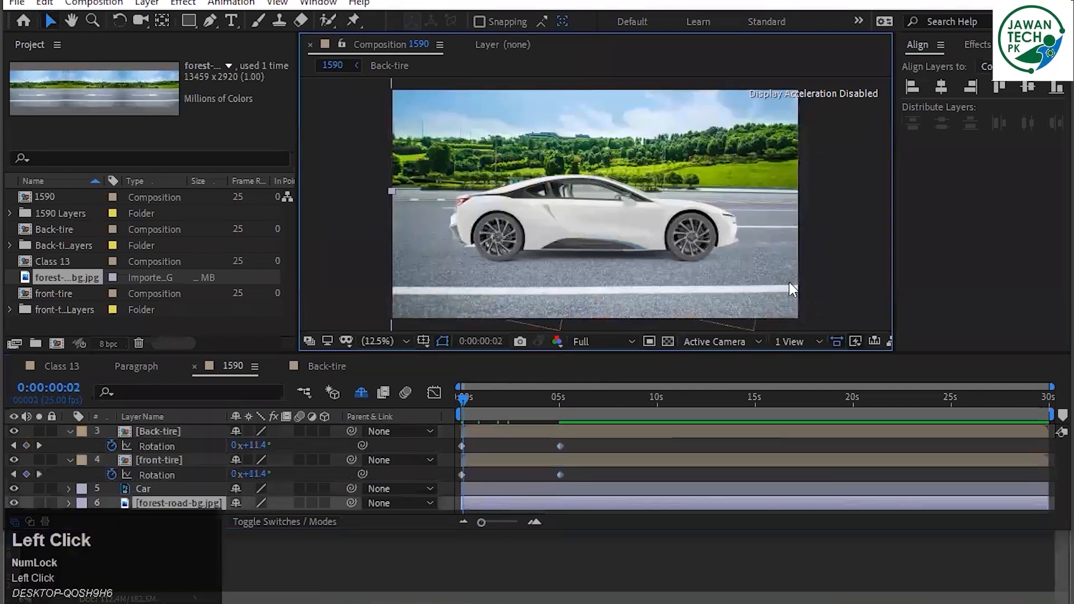
pyautogui.click(354, 264)
pyautogui.press('space')
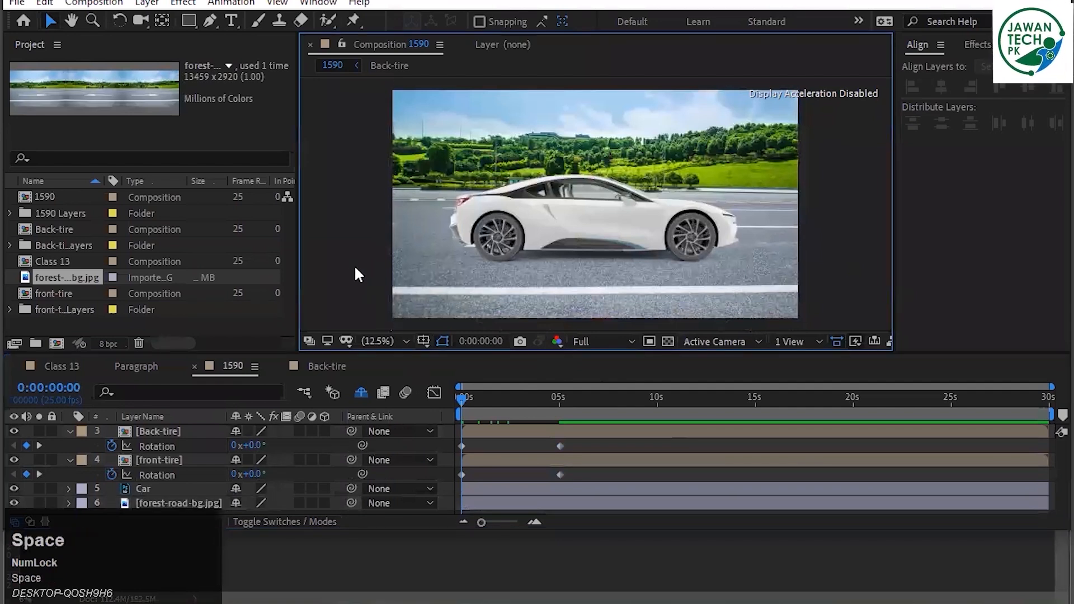
pyautogui.click(567, 30)
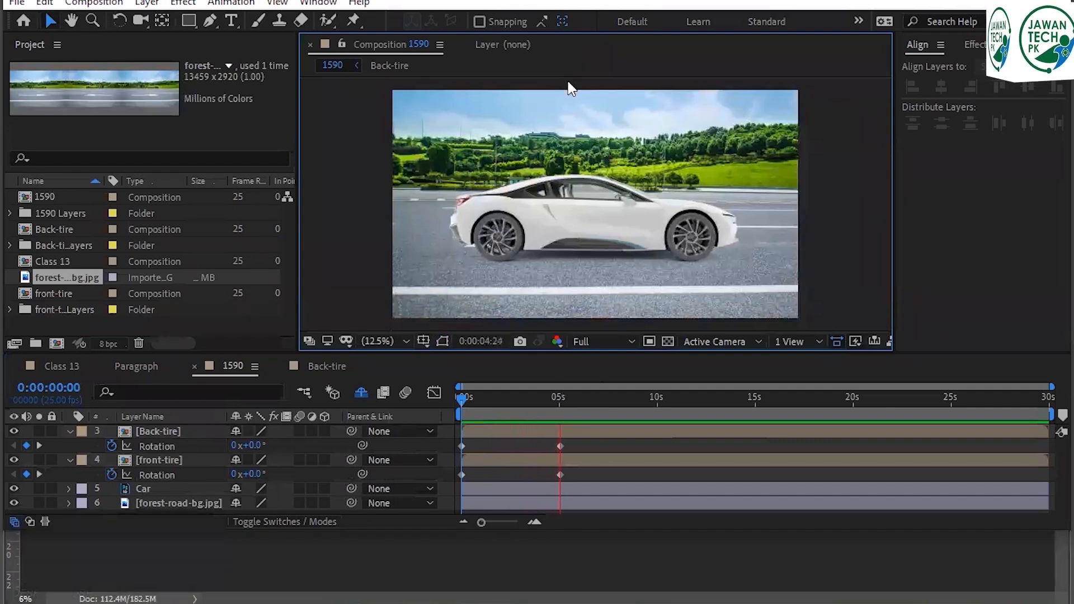
pyautogui.press('space')
pyautogui.click(623, 534)
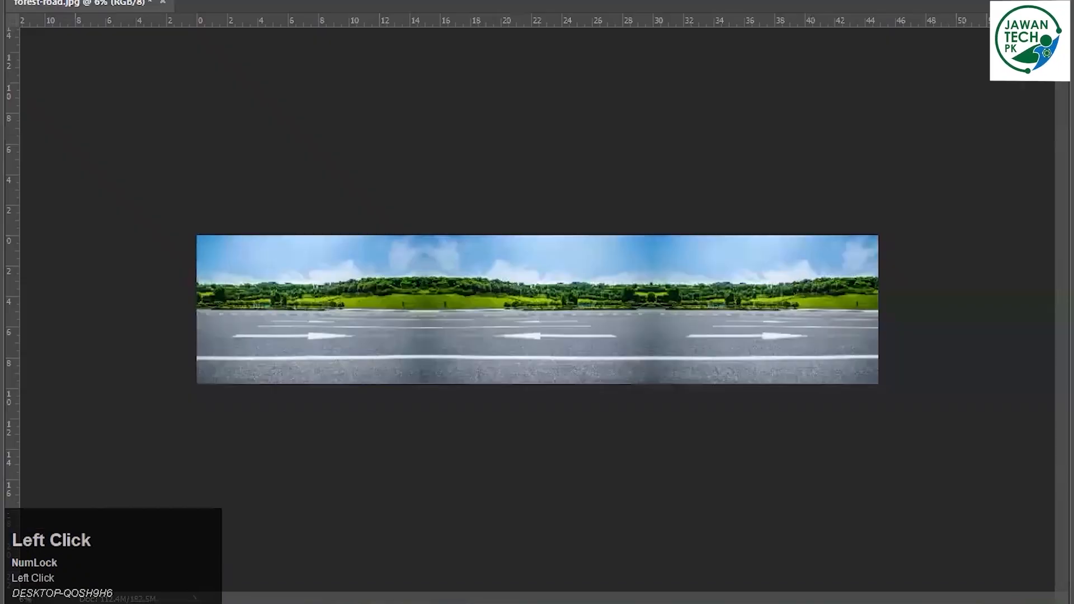
pyautogui.scroll(-3, 648, 190)
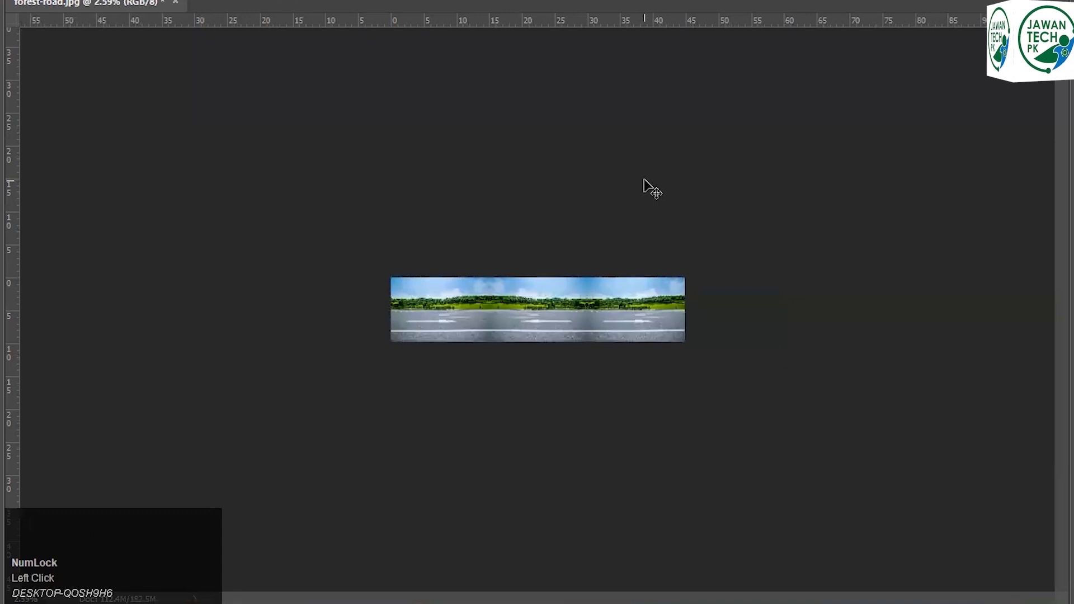
pyautogui.press('c')
pyautogui.keyDown('alt'); pyautogui.scroll(-1, 760, 333); pyautogui.keyUp('alt')
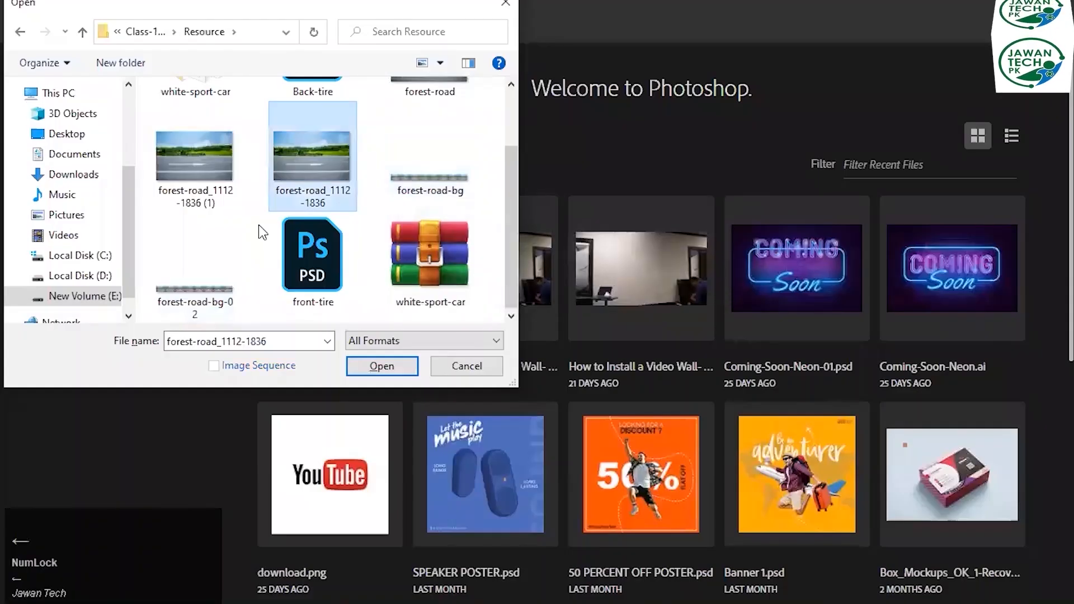
# Open the original forest-road image from the Resource folder in Photoshop.
pyautogui.press('Left')
pyautogui.press('Up')
pyautogui.press('Right')
pyautogui.press('Right')
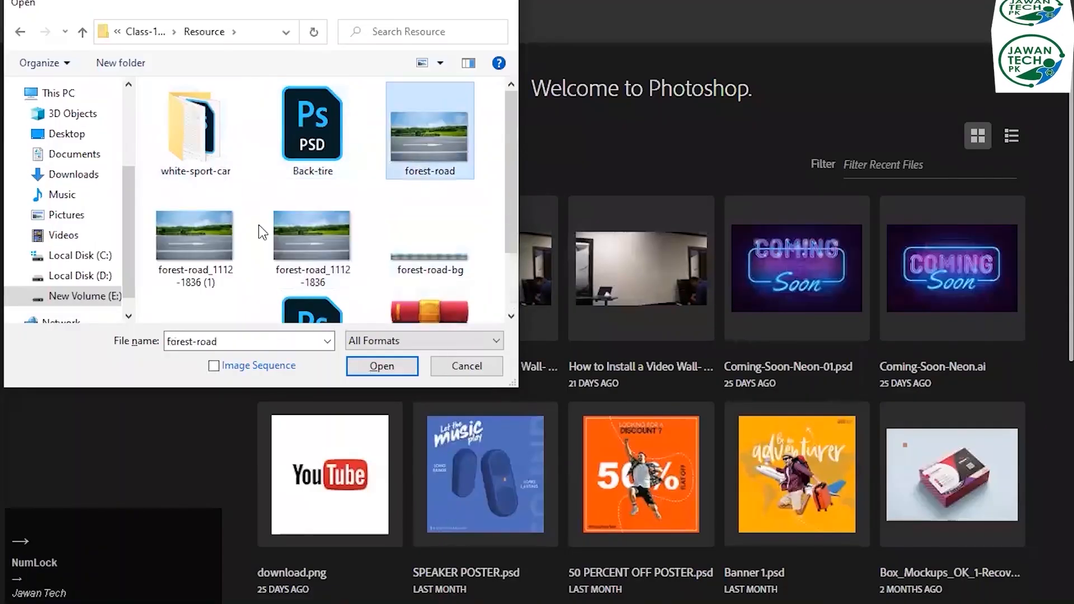
pyautogui.press('Return')
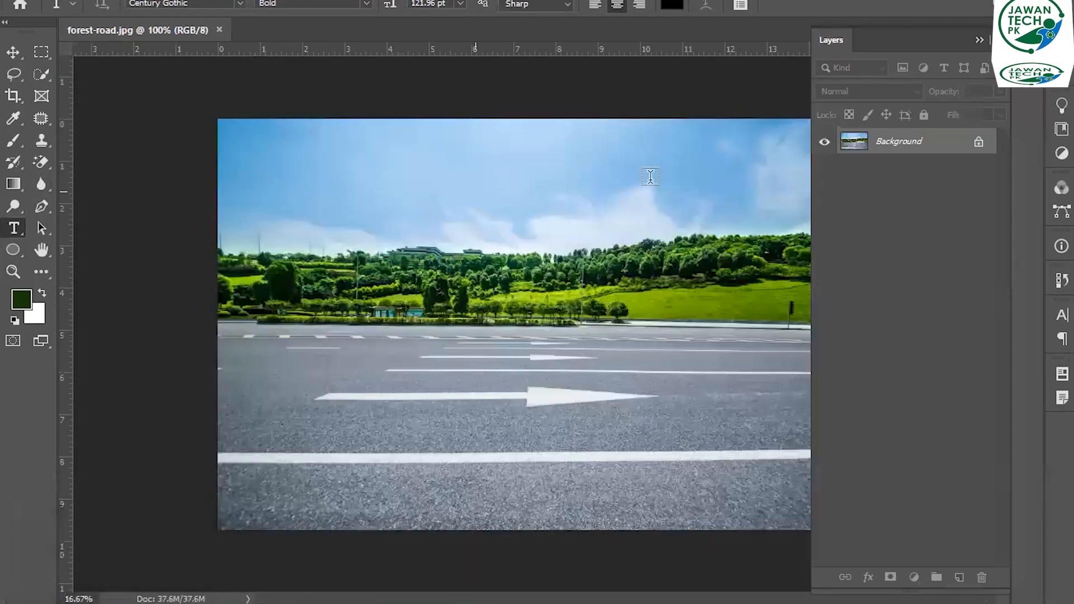
# Try to extend the locked Background's canvas rightward to three times the photo's width with the Crop tool, and undo it.
pyautogui.scroll(-2, 578, 330)
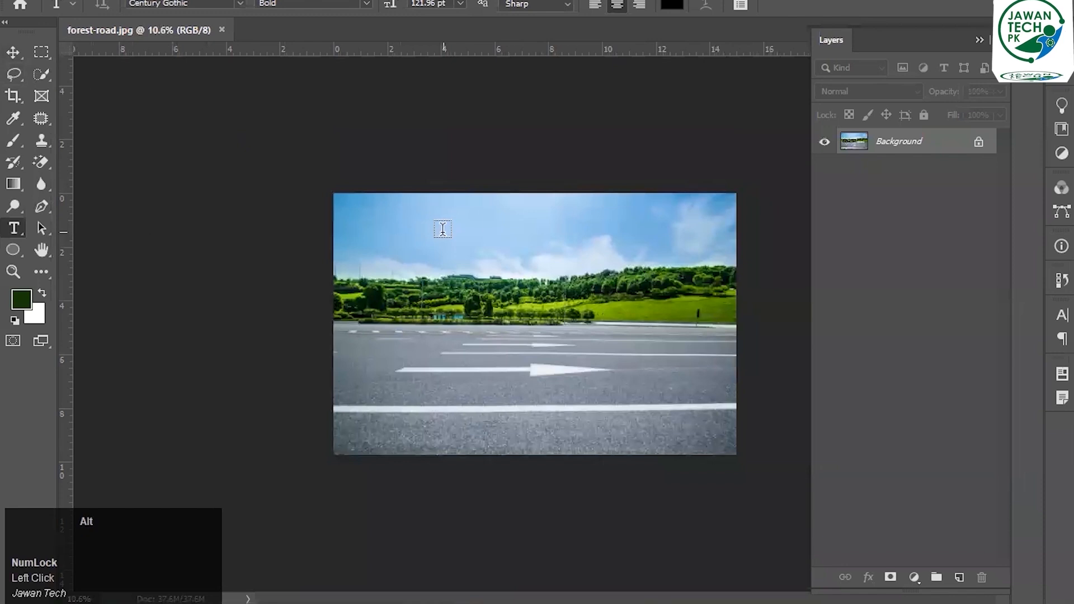
pyautogui.scroll(-1, 536, 327)
pyautogui.click(13, 54)
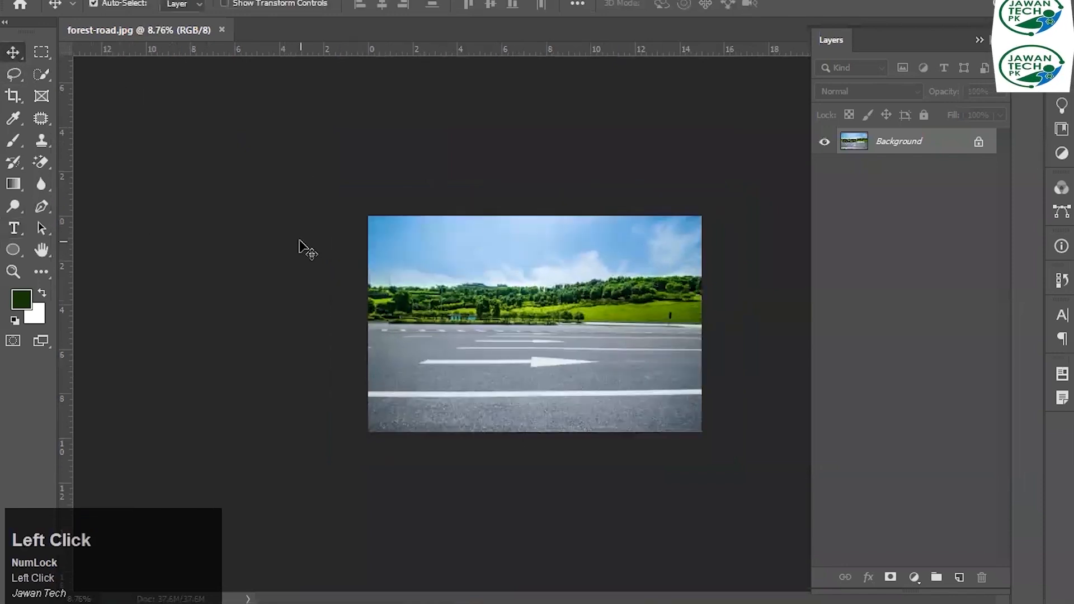
pyautogui.press('c')
pyautogui.scroll(-3, 618, 340)
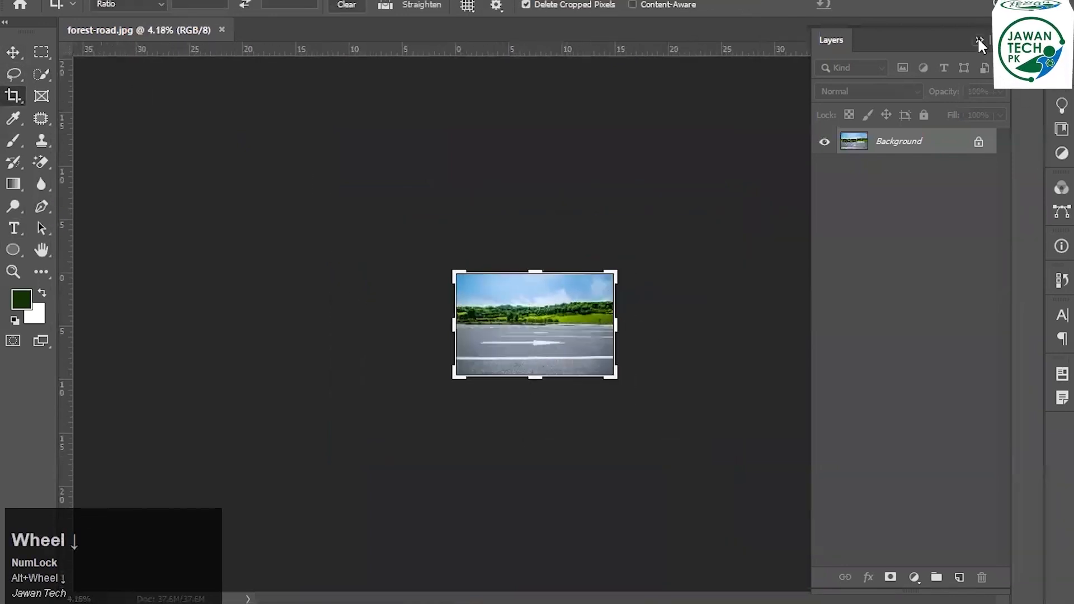
pyautogui.click(979, 41)
pyautogui.moveTo(615, 326); pyautogui.dragTo(630, 342)
pyautogui.press('v')
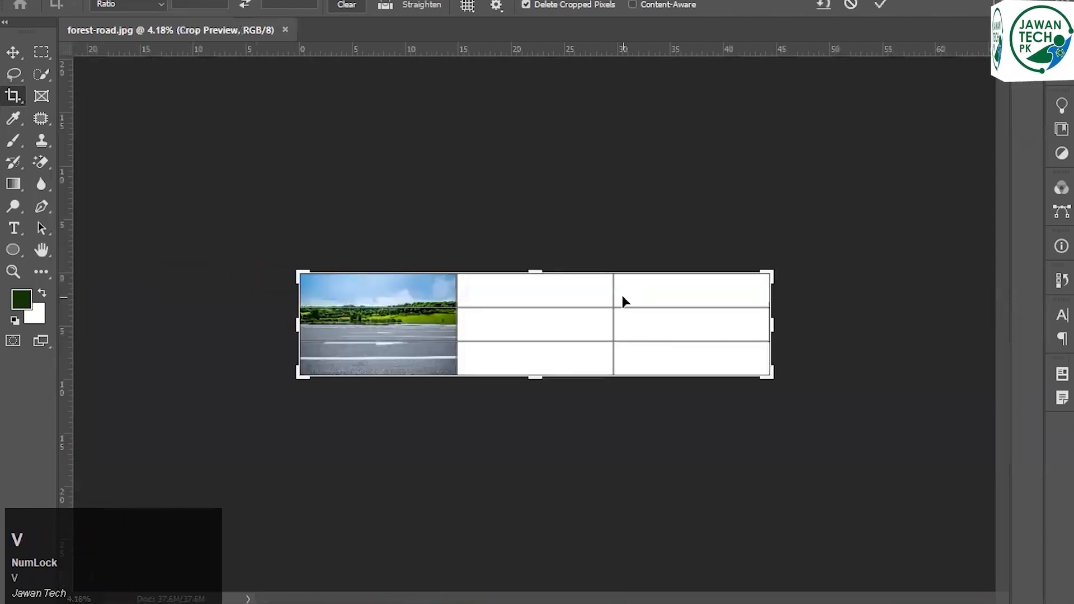
pyautogui.doubleClick(510, 287)
pyautogui.press('F7')
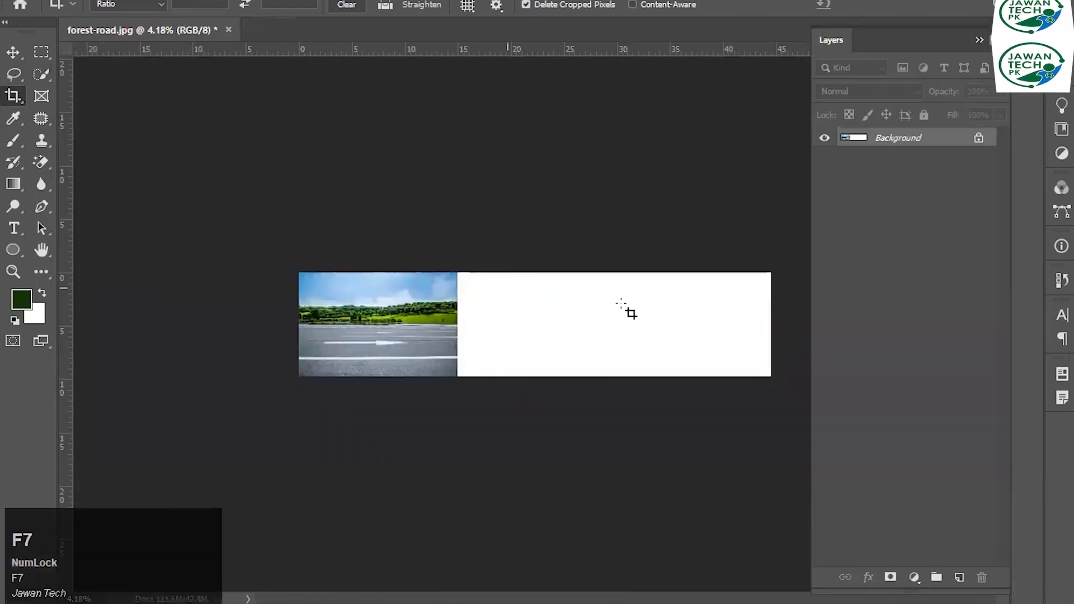
pyautogui.hotkey('ctrl', 'z')
# Convert the Background to a regular layer and extend the canvas rightward to three times the photo's width with the Crop tool.
pyautogui.doubleClick(930, 142)
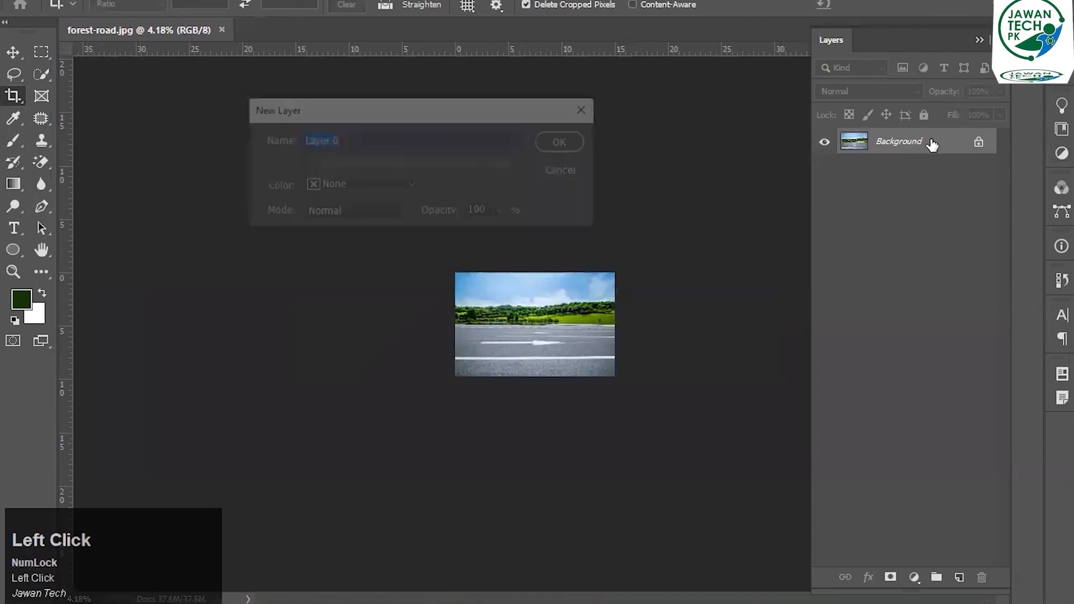
pyautogui.press('Return')
pyautogui.press('Tab')
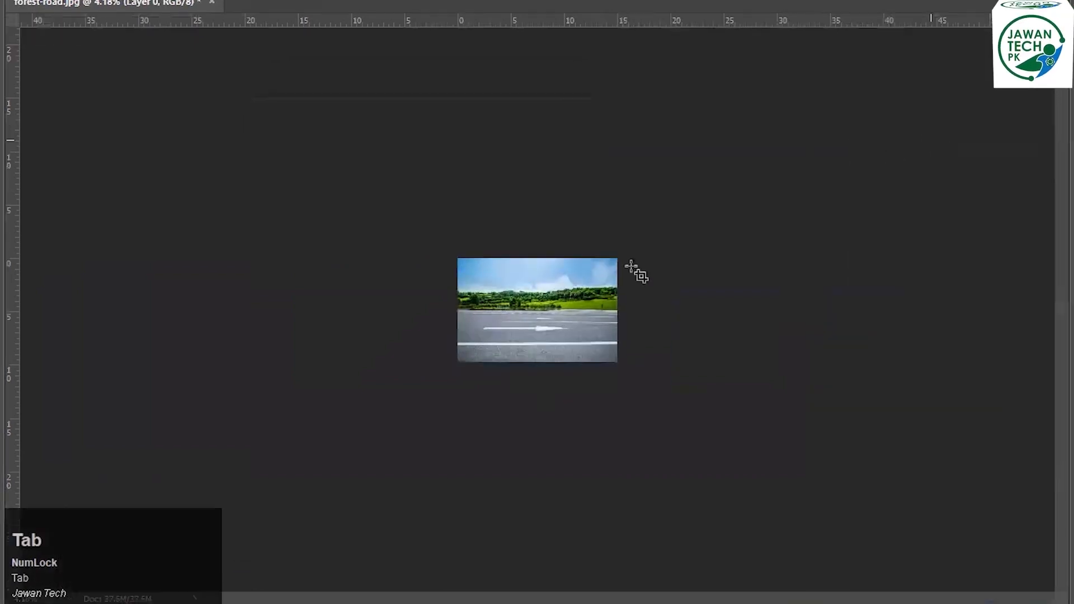
pyautogui.press('c')
pyautogui.moveTo(444, 254); pyautogui.dragTo(788, 447)
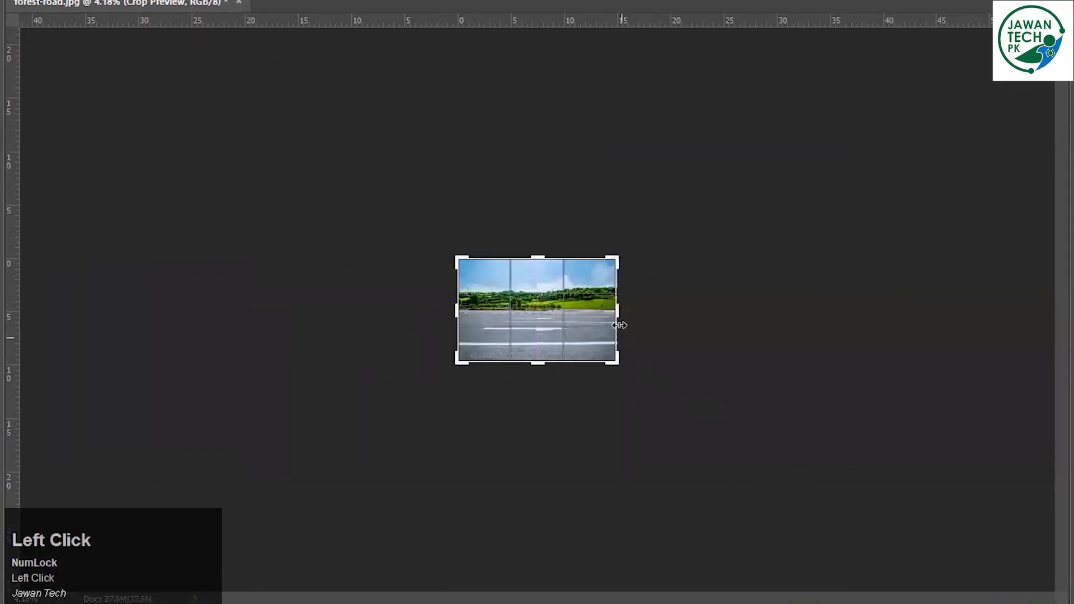
pyautogui.moveTo(622, 315); pyautogui.dragTo(777, 313)
# Duplicate the road photo directly beside the original and flip the copy horizontally so that the edges mirror.
pyautogui.press('v')
pyautogui.moveTo(413, 306); pyautogui.dragTo(579, 291)
pyautogui.hotkey('ctrl', 't')
pyautogui.rightClick(566, 289)
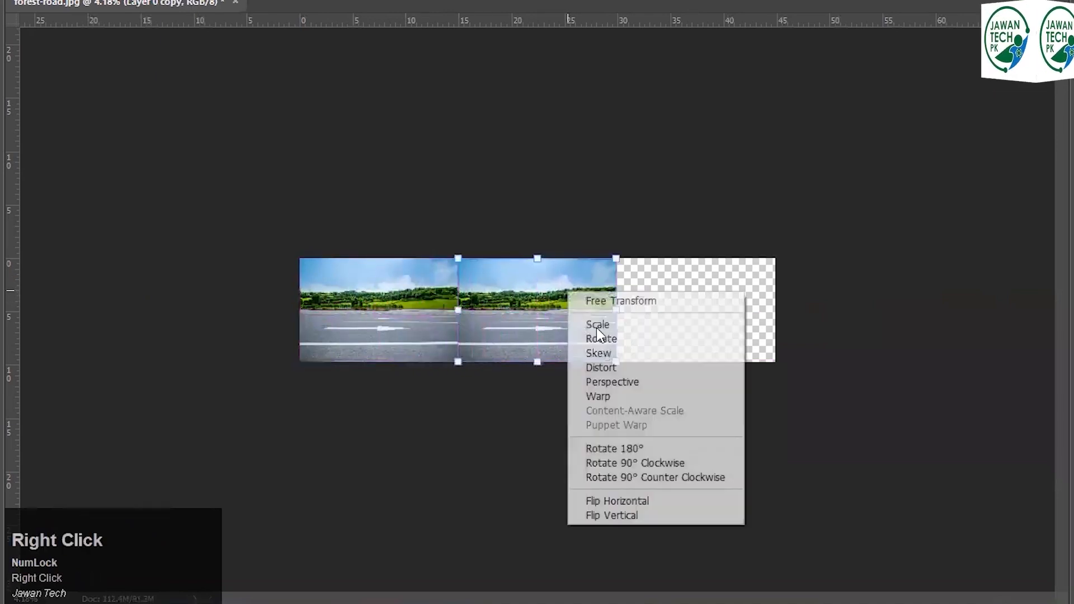
pyautogui.click(617, 501)
pyautogui.press('Return')
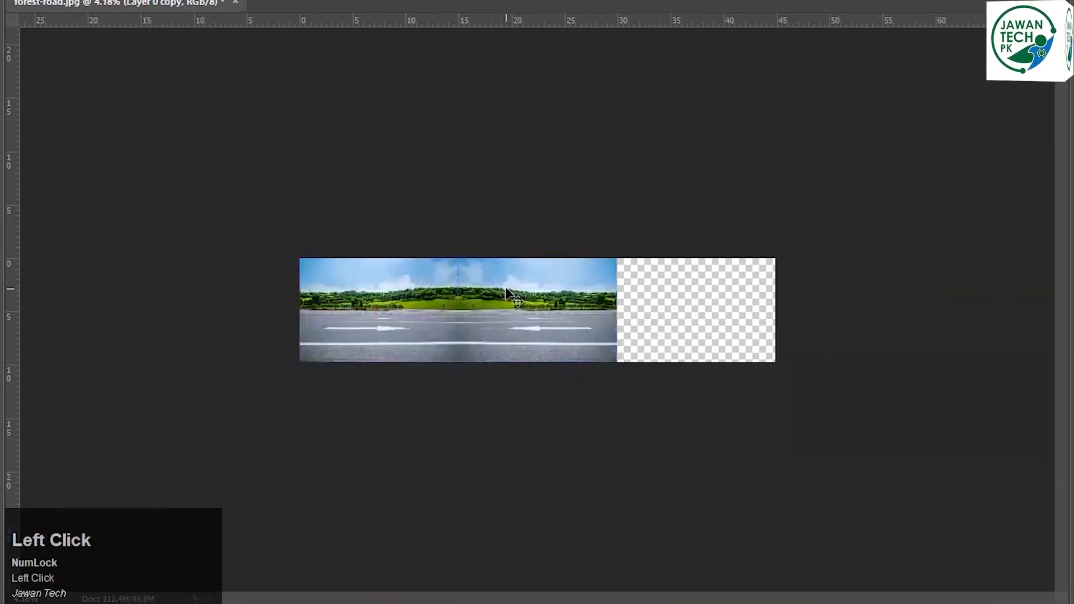
# Place another copy of the original road photo in the empty last third, nudge it left against the seam, and deselect it.
pyautogui.moveTo(418, 287); pyautogui.dragTo(659, 289)
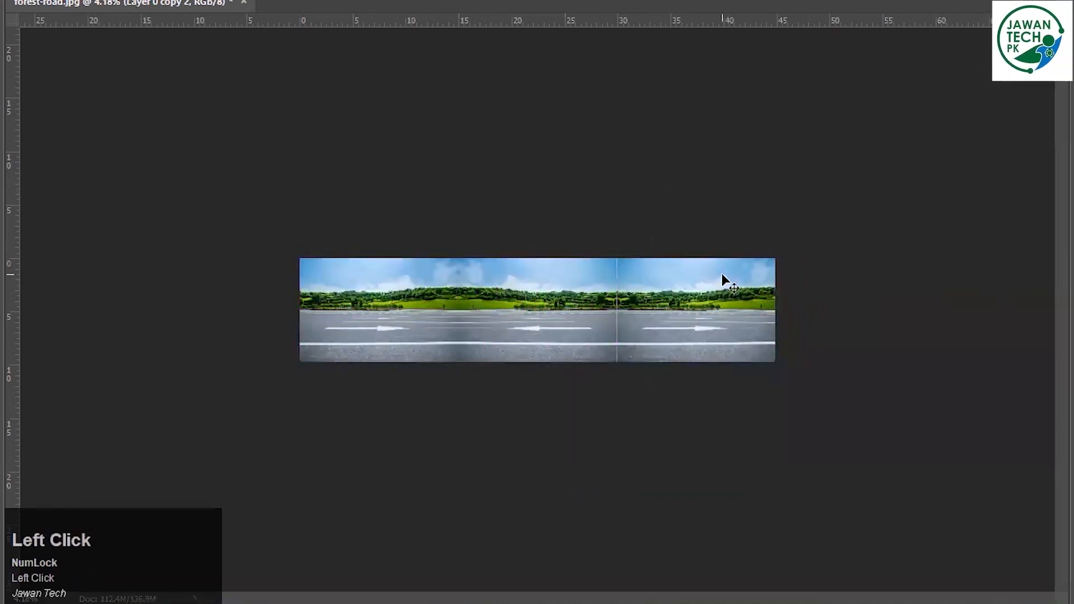
pyautogui.press('Left')
pyautogui.moveTo(749, 186); pyautogui.dragTo(62, 421)
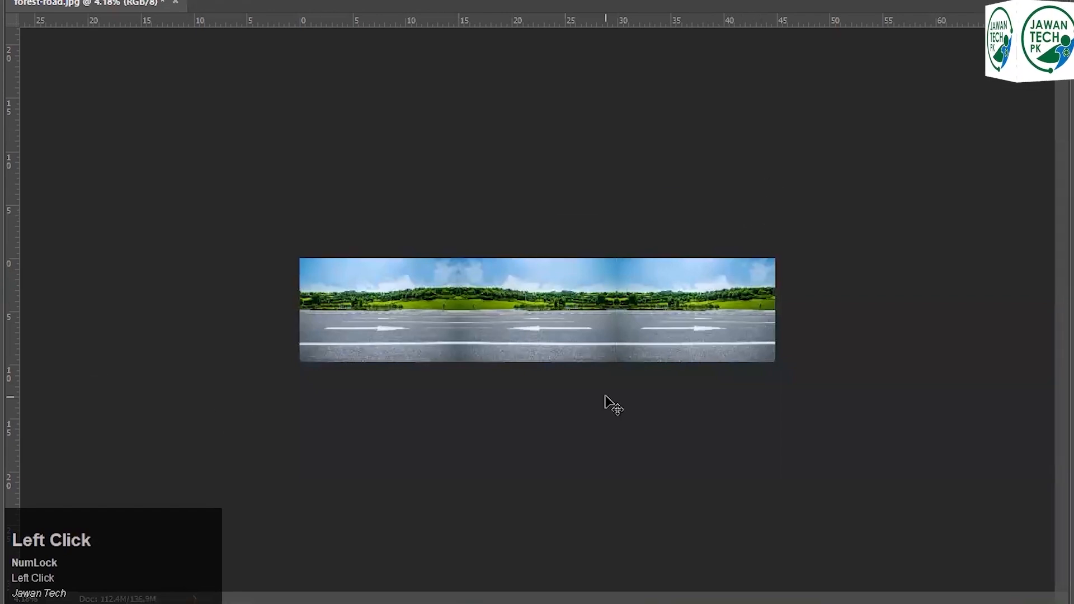
# Save the widened road image as a JPEG named forest-road-bg-final in the Resource folder.
pyautogui.hotkey('ctrl', 'shift', 's')
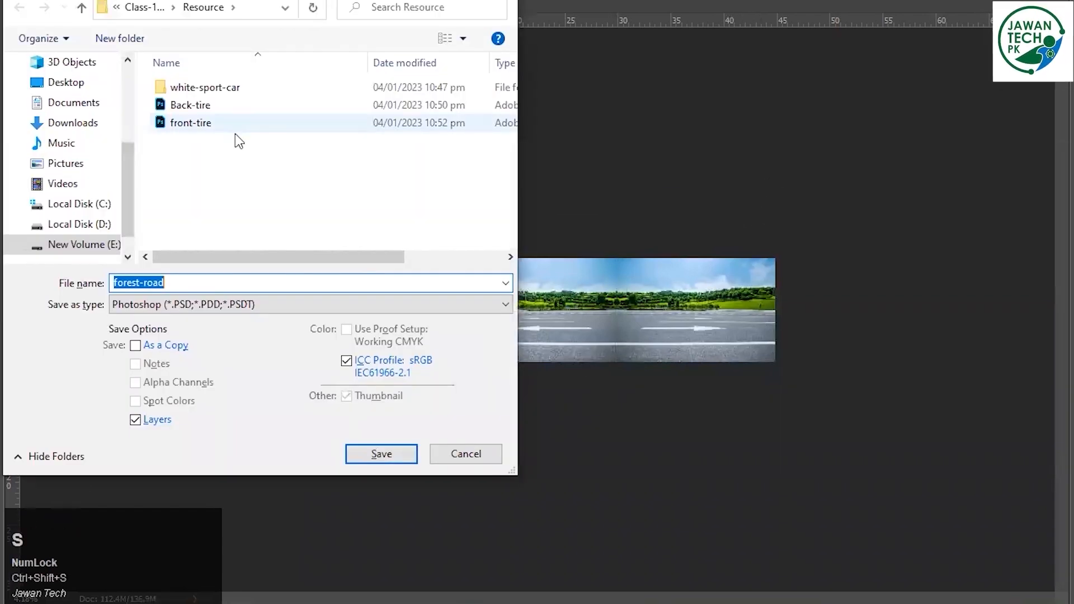
pyautogui.click(265, 282)
pyautogui.write('-')
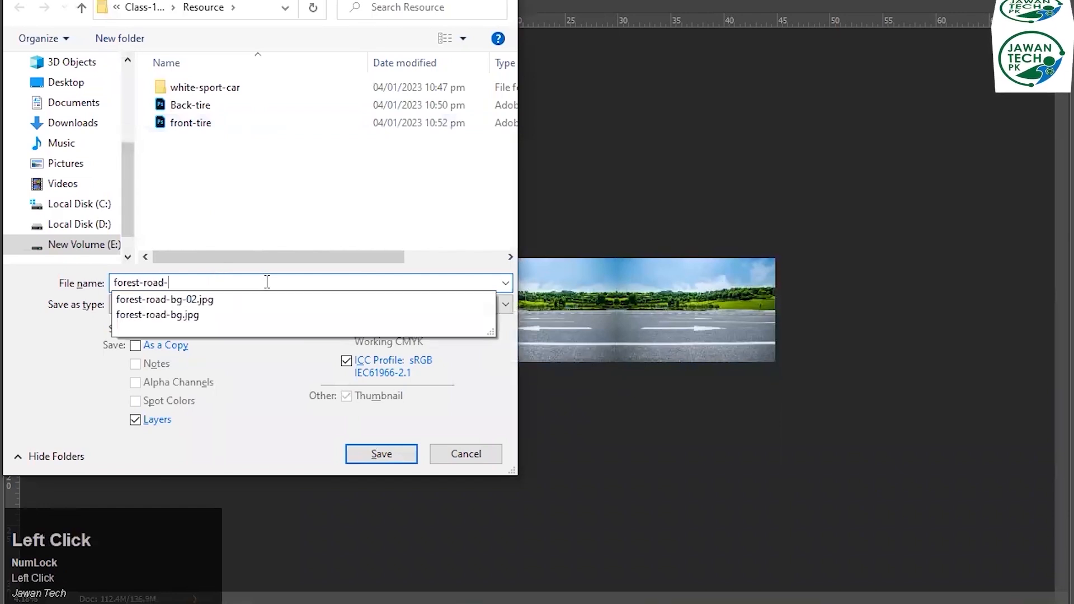
pyautogui.write('bg')
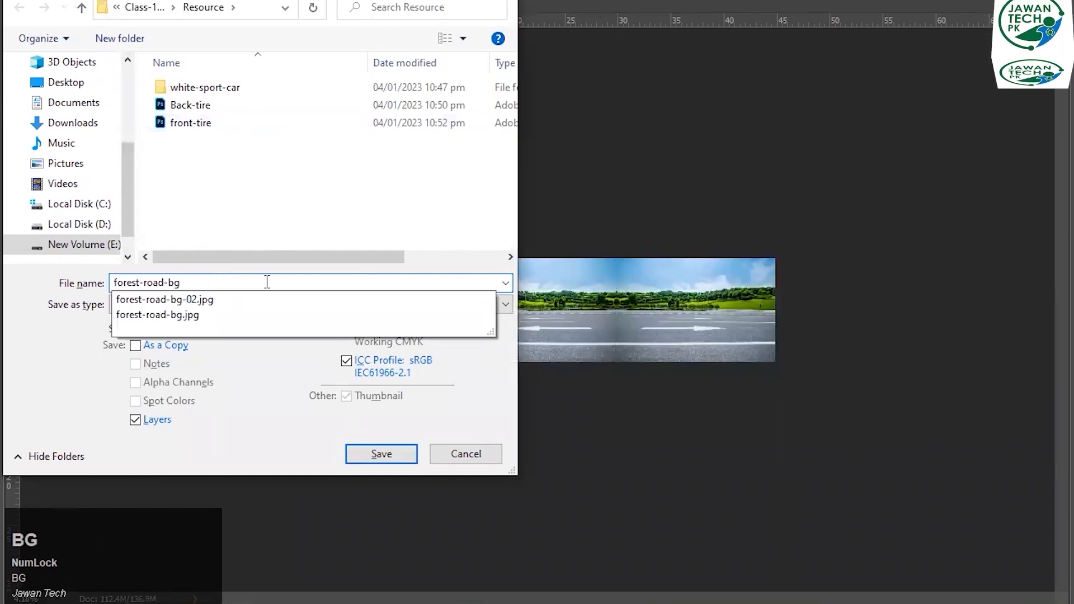
pyautogui.write('-f')
pyautogui.press('Tab')
pyautogui.write('inalj')
pyautogui.press('BackSpace')
pyautogui.press('Tab')
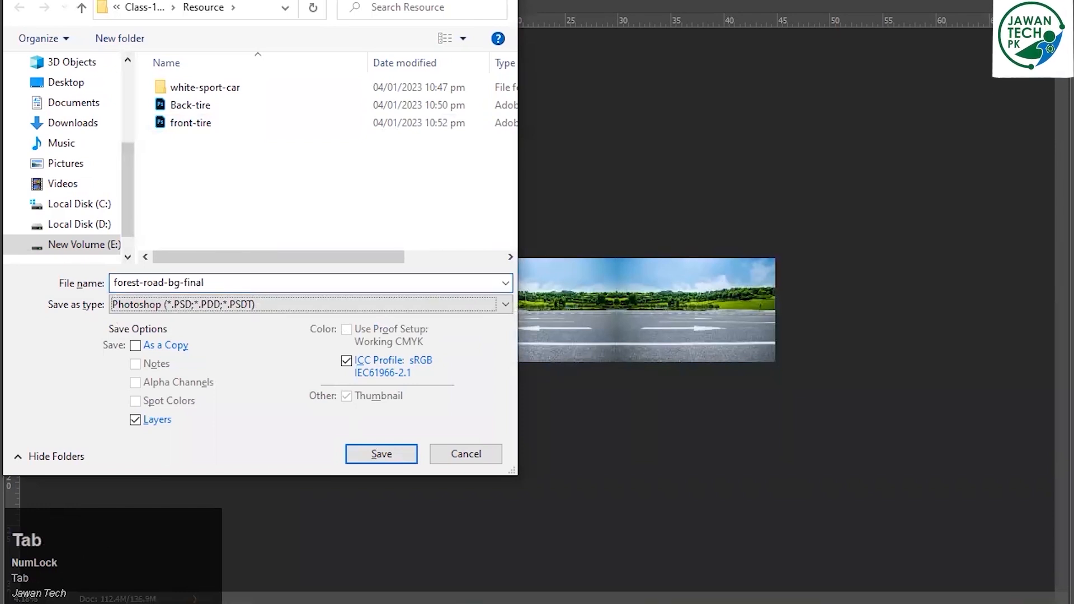
pyautogui.press('j')
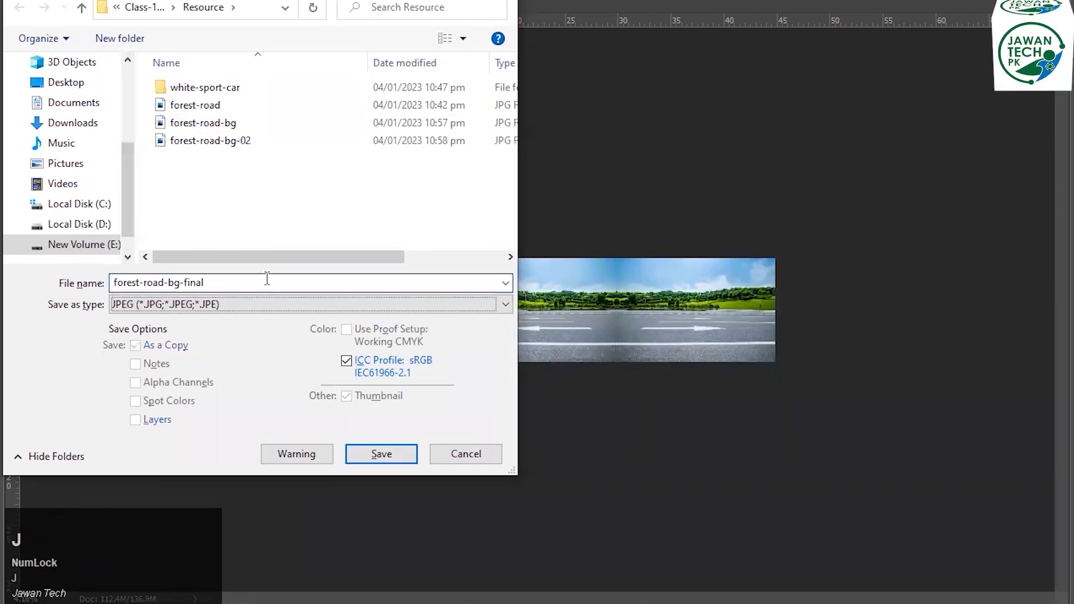
pyautogui.click(378, 453)
pyautogui.click(512, 98)
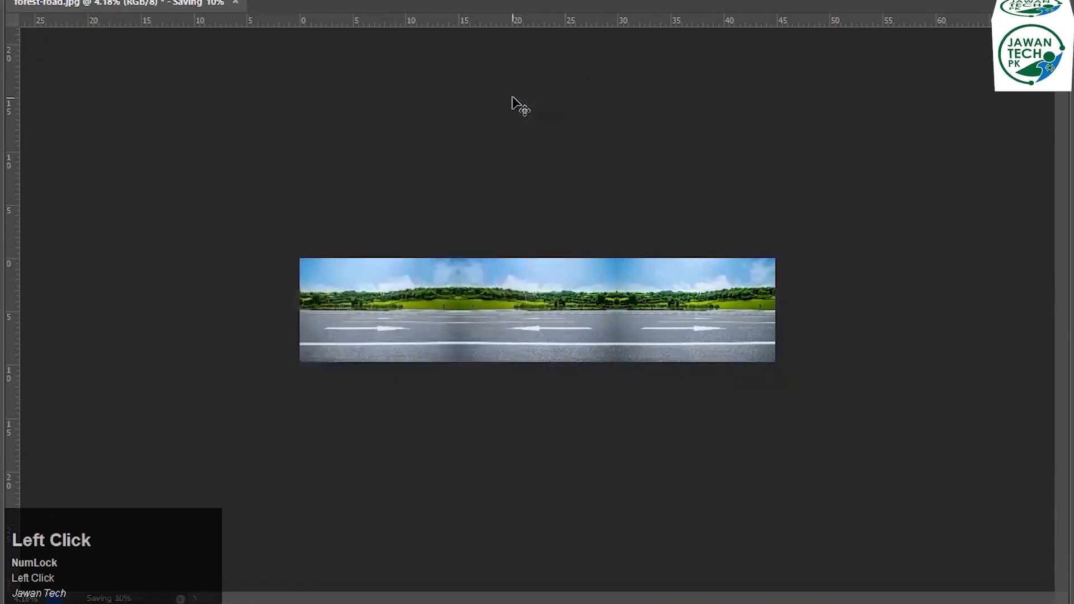
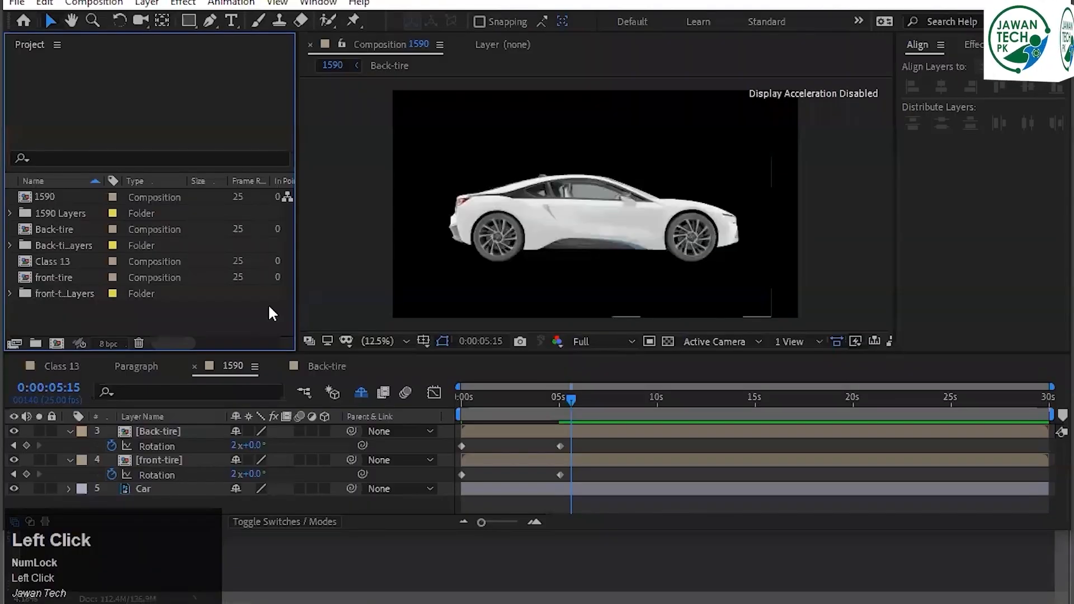
# In After Effects, import forest-road-bg-final from the Resource folder and place it below the Car layer in the 1590 composition.
pyautogui.doubleClick(117, 311)
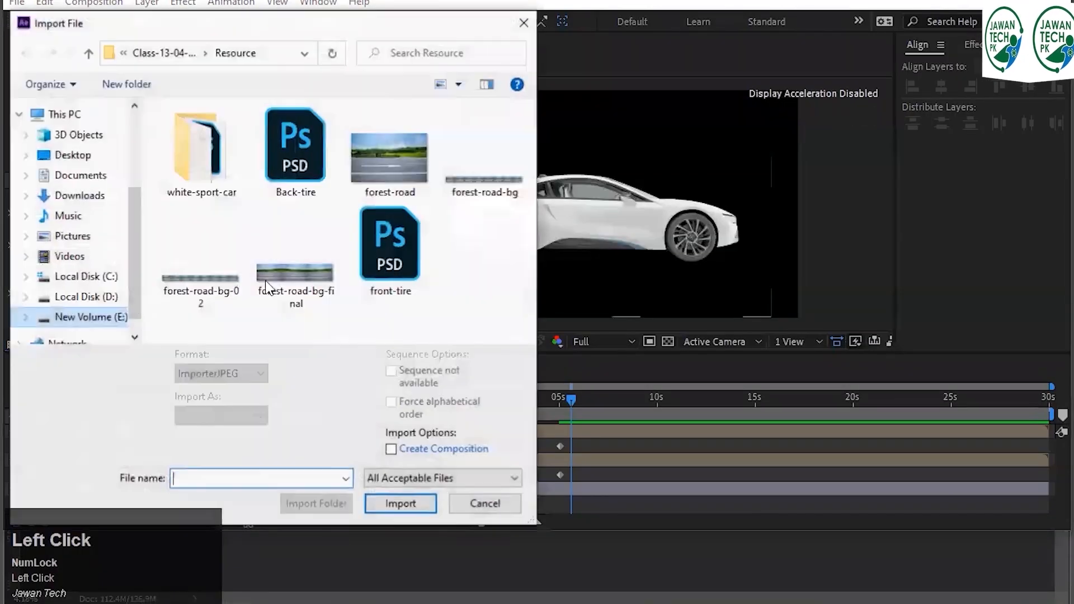
pyautogui.doubleClick(297, 268)
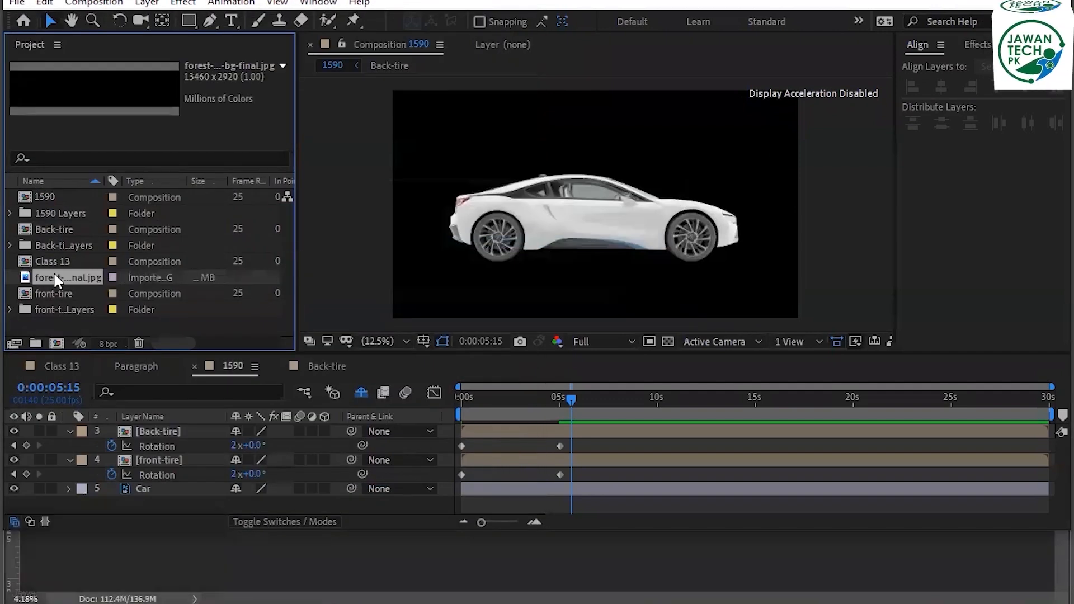
pyautogui.moveTo(71, 460); pyautogui.dragTo(76, 503)
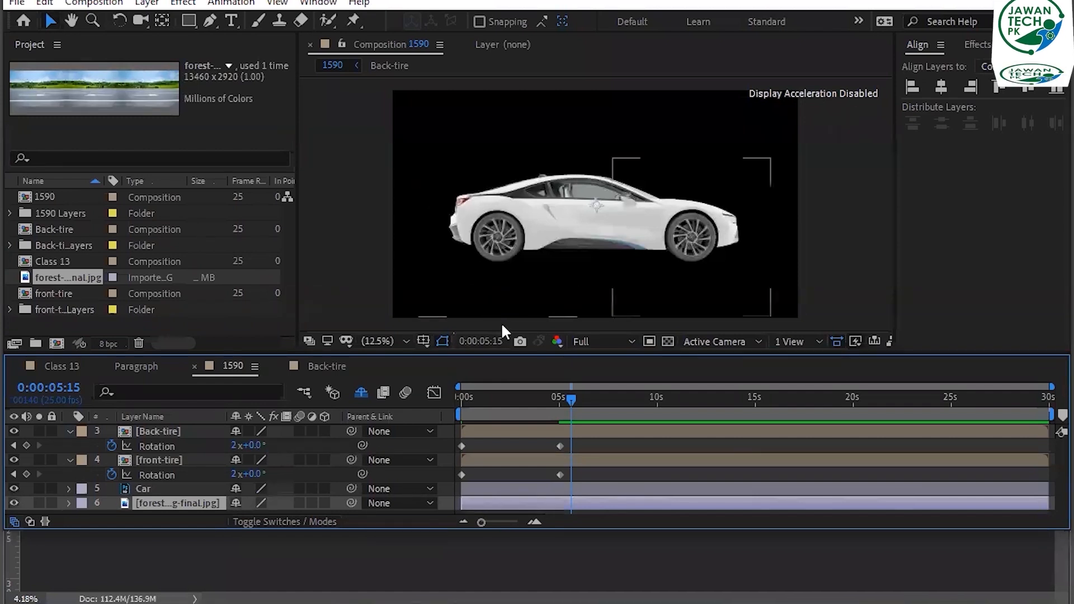
# Move the wide road background horizontally until its left edge lines up with the composition frame's left edge.
pyautogui.scroll(2, 889, 153)
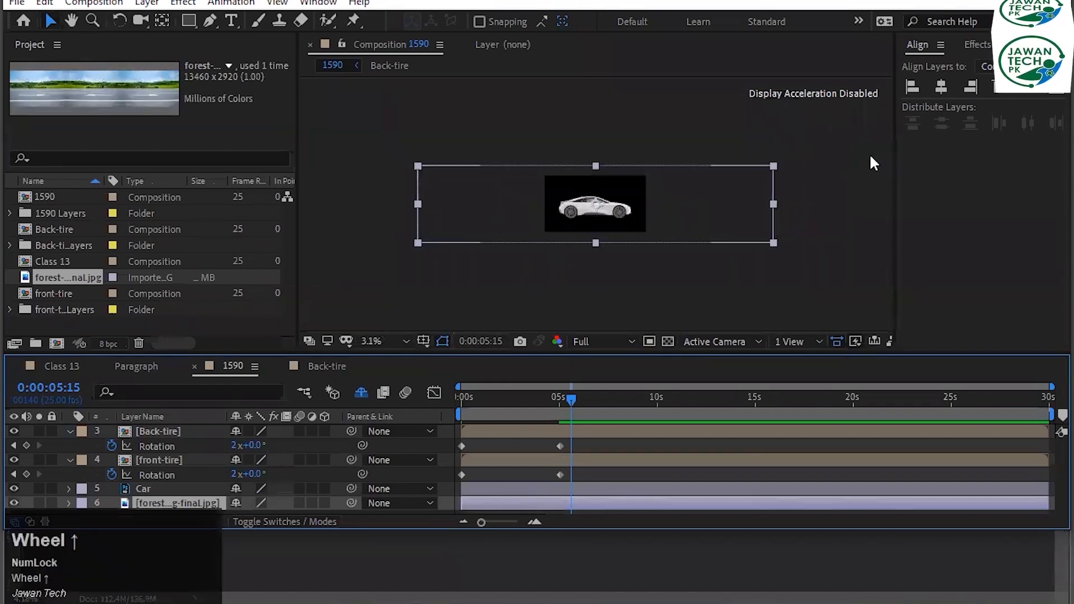
pyautogui.scroll(1, 869, 153)
pyautogui.scroll(-1, 869, 153)
pyautogui.moveTo(428, 187); pyautogui.dragTo(559, 208)
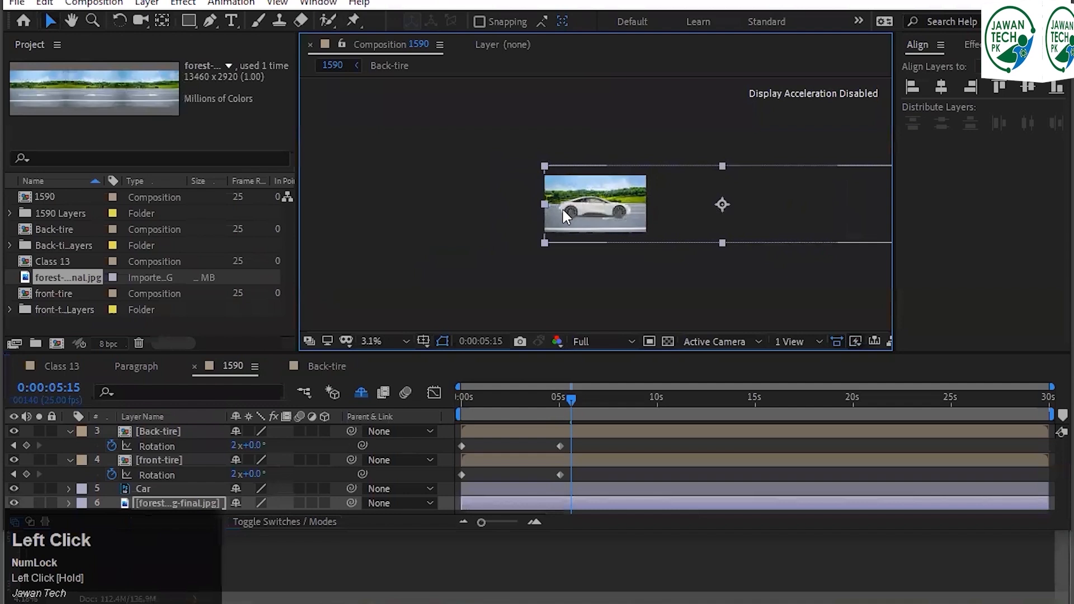
pyautogui.click(695, 139)
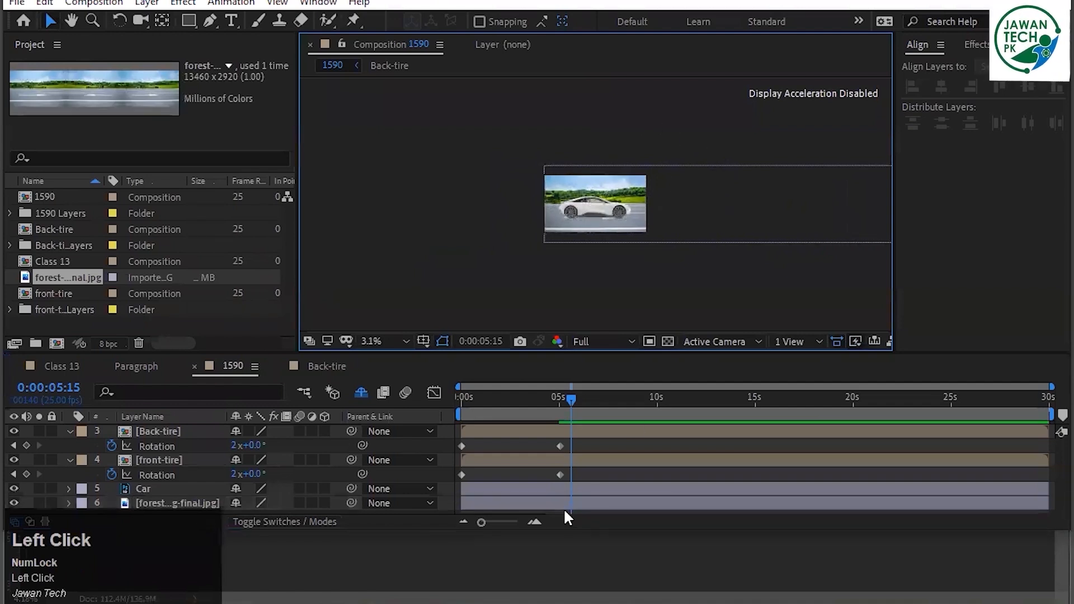
# Move the end Rotation keyframes of both tires to about 1 second.
pyautogui.click(560, 446)
pyautogui.keyDown('shift'); pyautogui.click(559, 474); pyautogui.keyUp('shift')
pyautogui.moveTo(559, 474); pyautogui.dragTo(482, 473)
# Set the current time of the 1590 composition to 0:00:02:00.
pyautogui.click(56, 387)
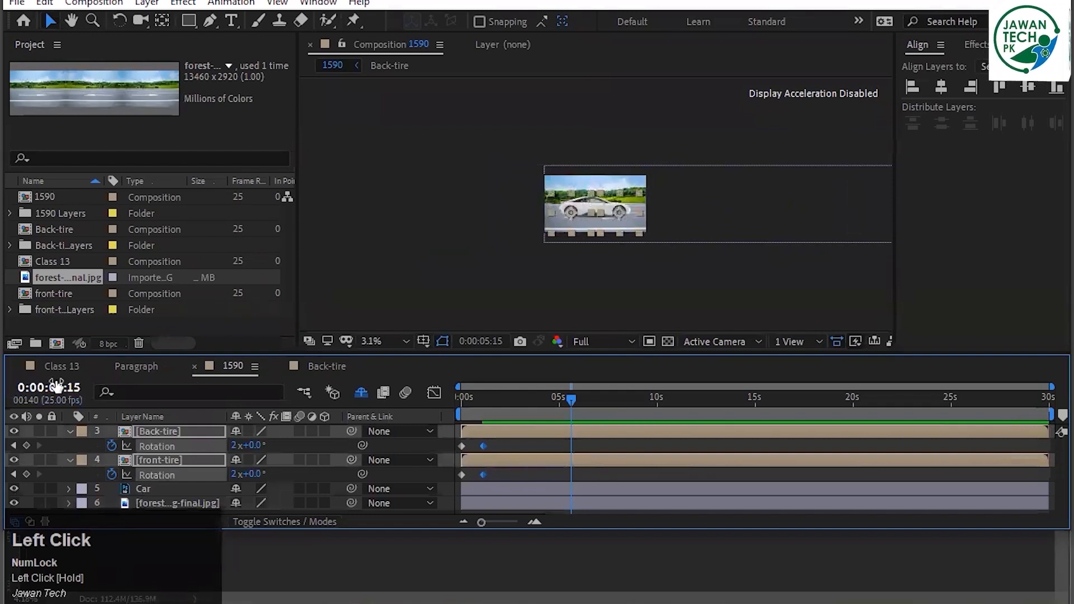
pyautogui.press('Delete')
pyautogui.write('2')
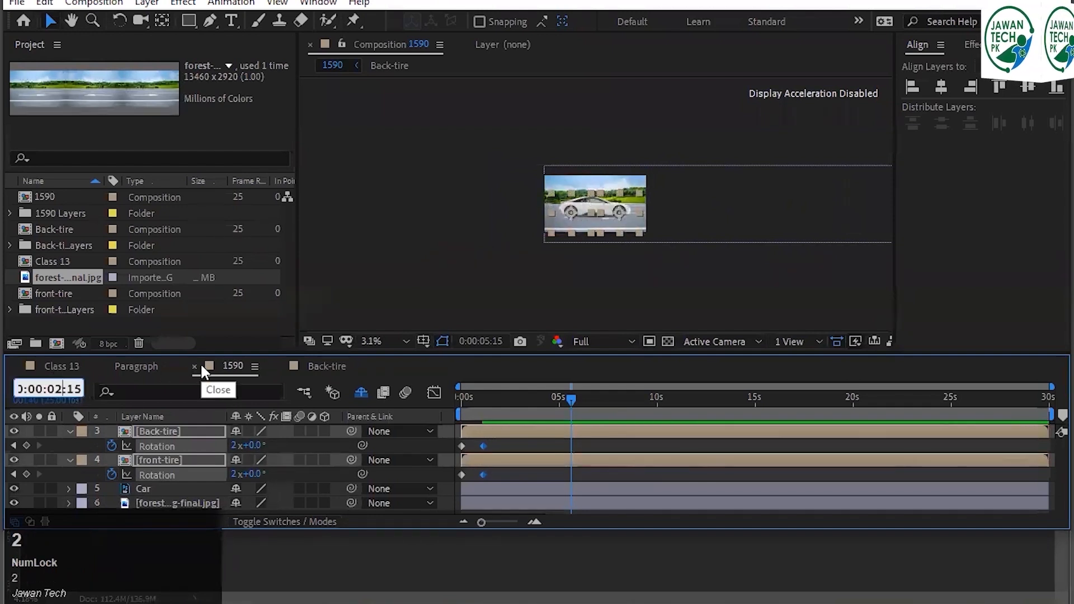
pyautogui.press('Delete')
pyautogui.write('00')
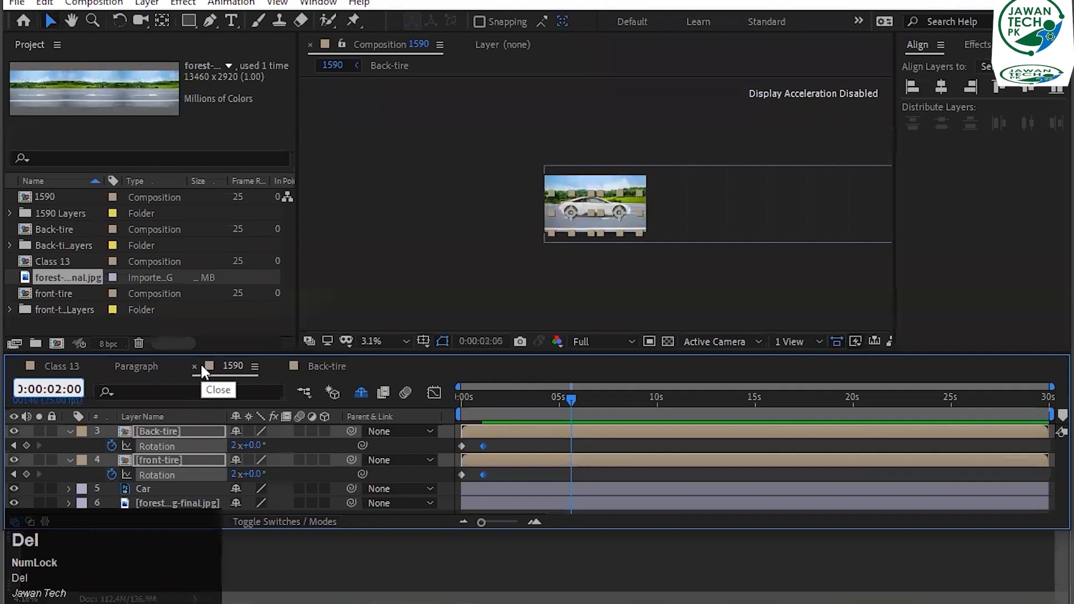
pyautogui.press('Return')
# Try to cut or copy both tires' end Rotation keyframes and paste them at 2 seconds, and undo the attempts.
pyautogui.hotkey('ctrl', 'x')
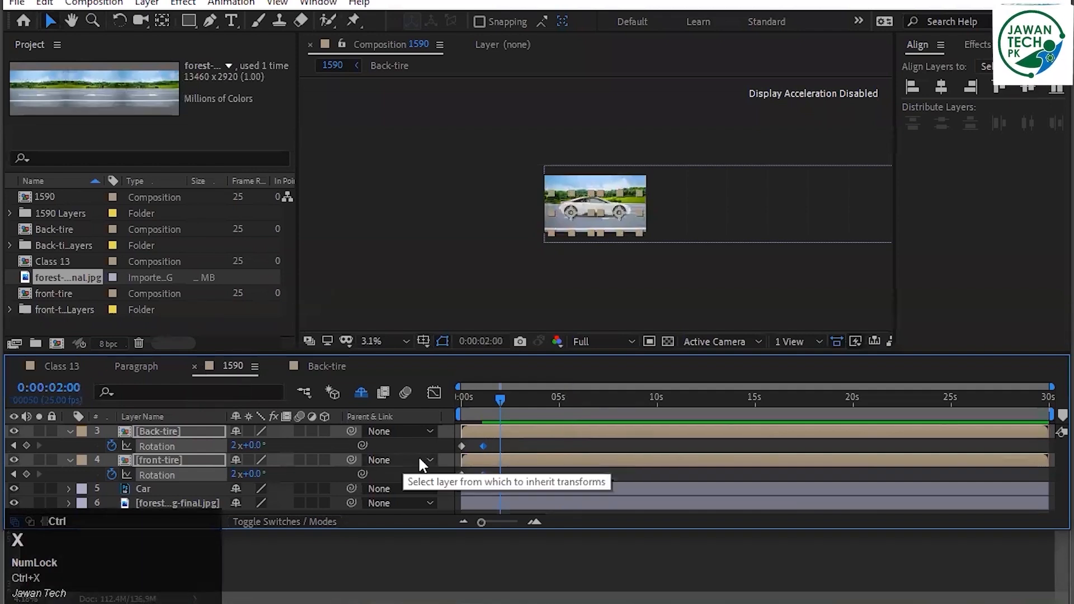
pyautogui.hotkey('ctrl', 'c')
pyautogui.hotkey('ctrl', 'v')
pyautogui.hotkey('ctrl', 'z')
pyautogui.hotkey('ctrl', 'z')
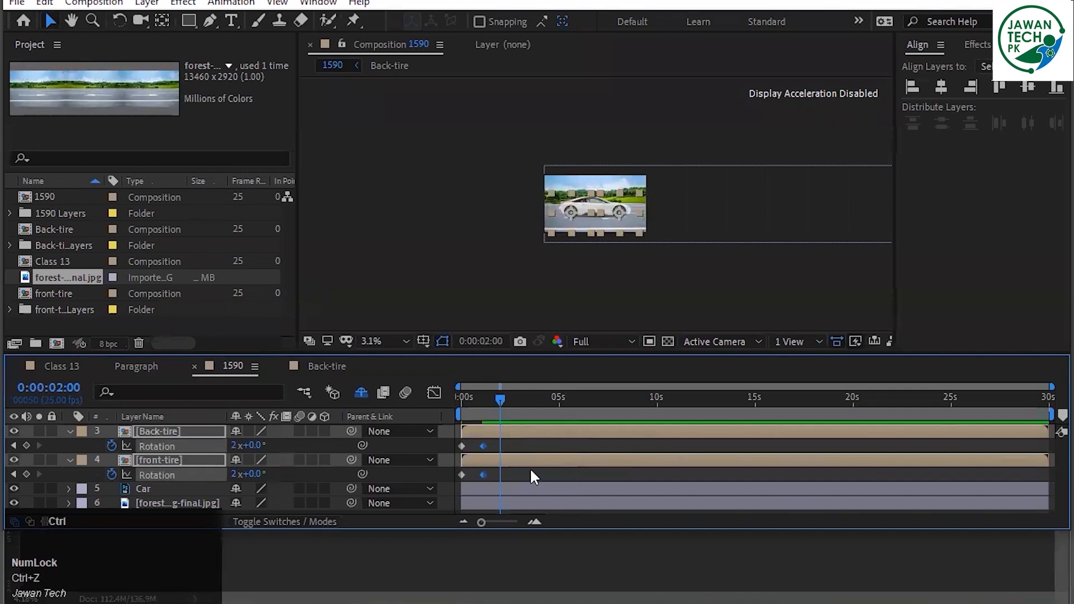
pyautogui.hotkey('ctrl', 'x')
pyautogui.hotkey('ctrl', 'v')
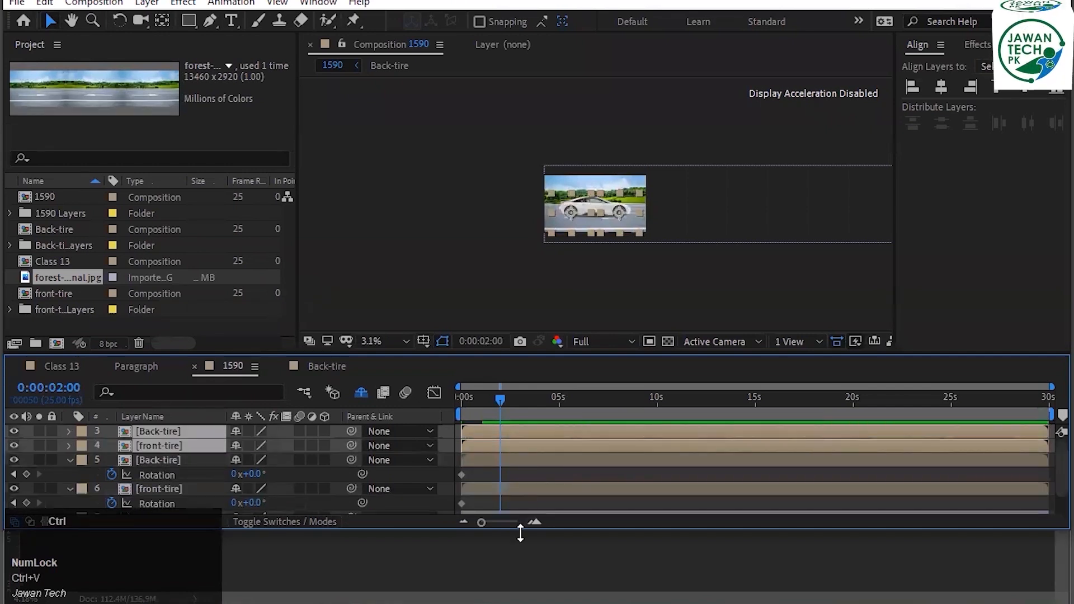
pyautogui.hotkey('ctrl', 'z')
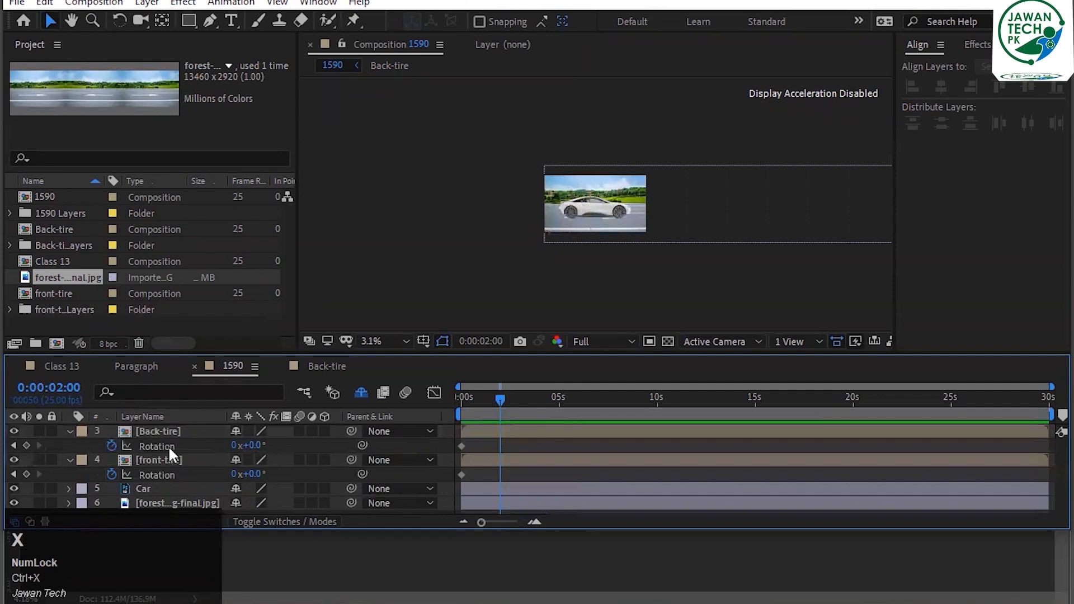
pyautogui.hotkey('ctrl', 'z')
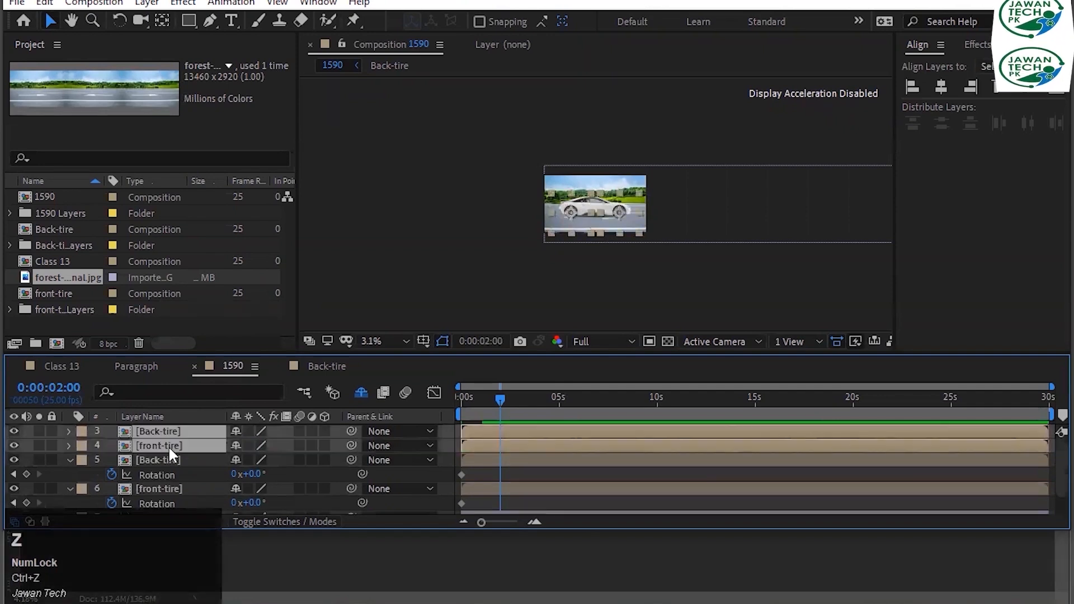
pyautogui.hotkey('ctrl', 'z')
pyautogui.hotkey('ctrl', 'z')
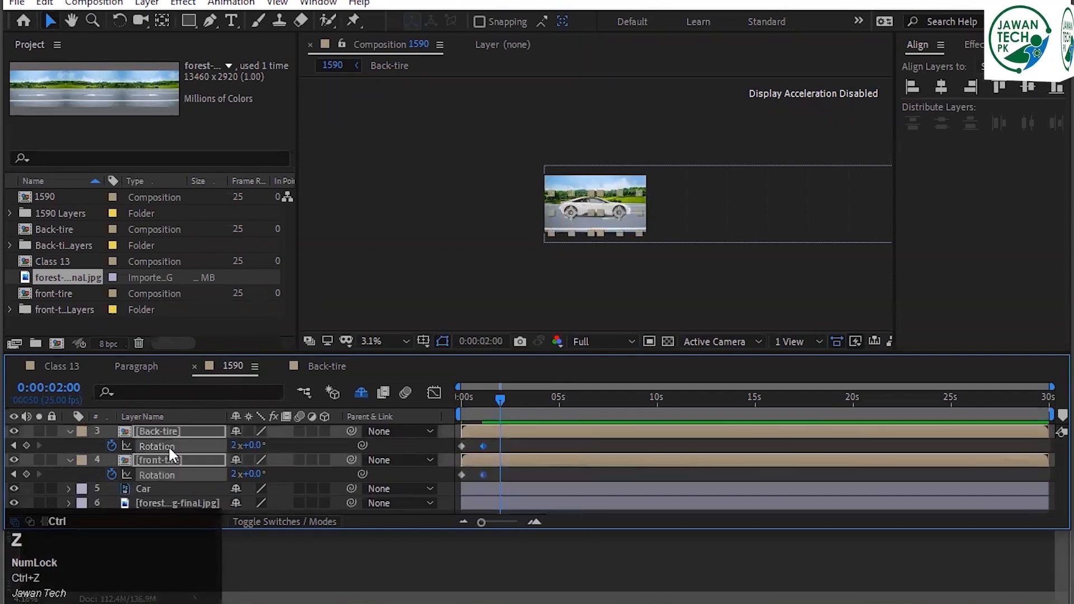
# Try to copy the end Rotation keyframes of Back-tire and front-tire to 2 seconds, and undo the paste.
pyautogui.click(173, 445)
pyautogui.click(483, 446)
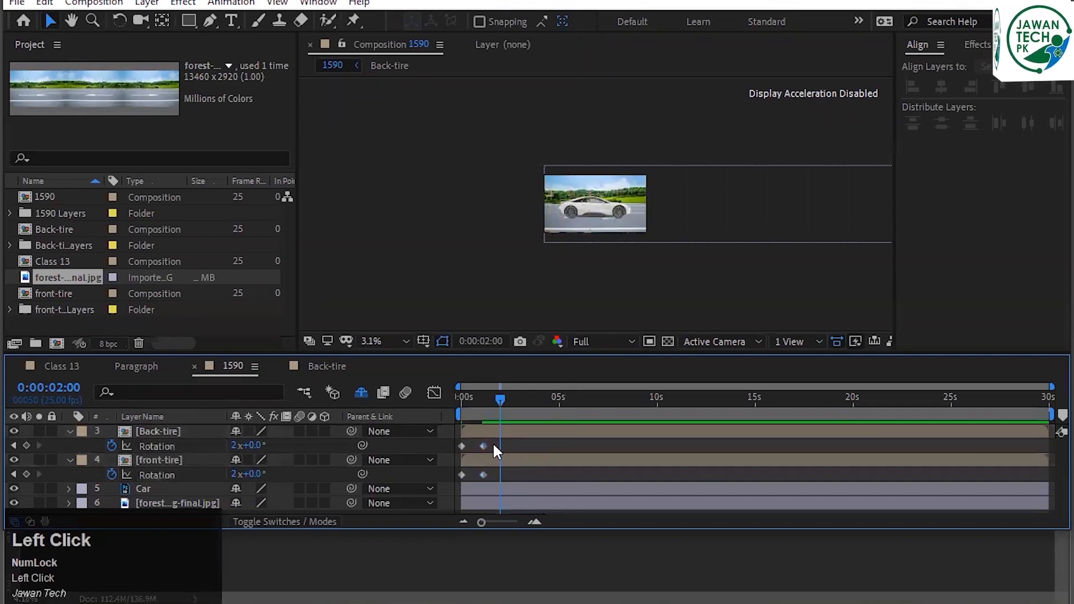
pyautogui.keyDown('shift'); pyautogui.click(483, 474); pyautogui.keyUp('shift')
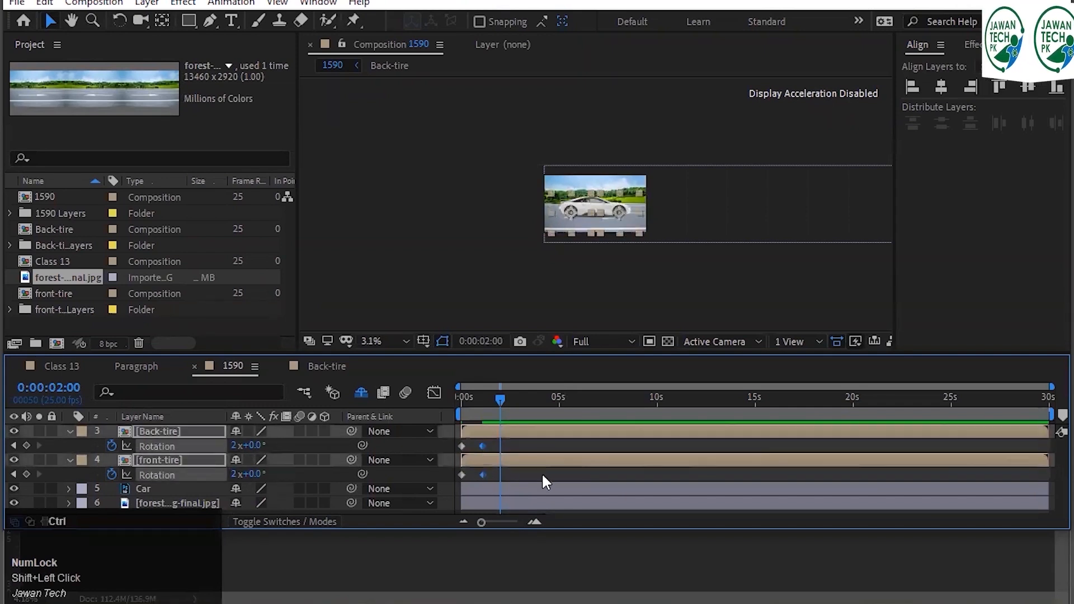
pyautogui.hotkey('ctrl', 'c')
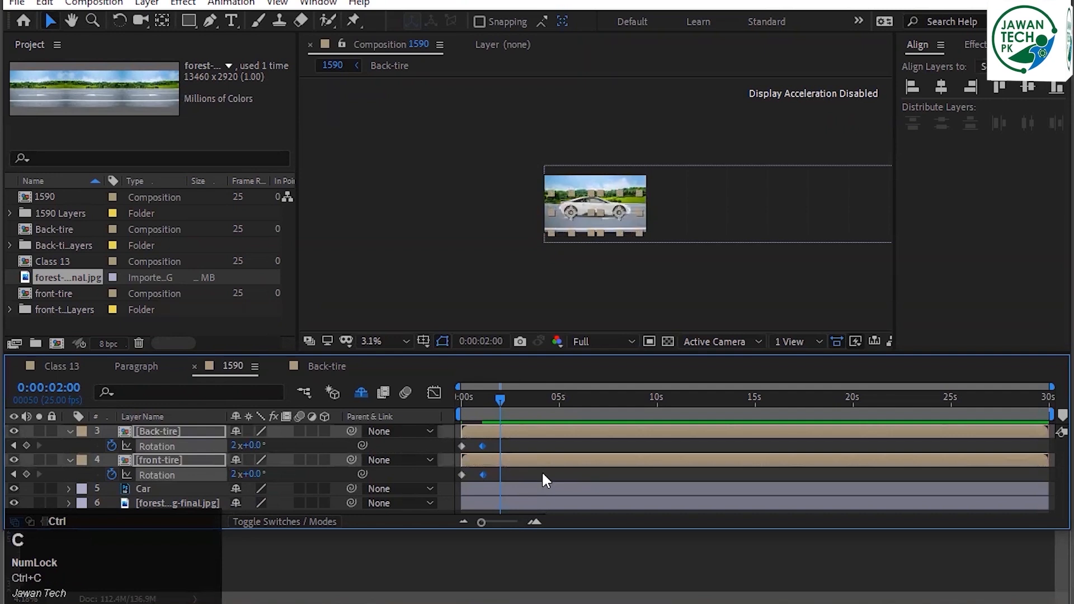
pyautogui.hotkey('ctrl', 'v')
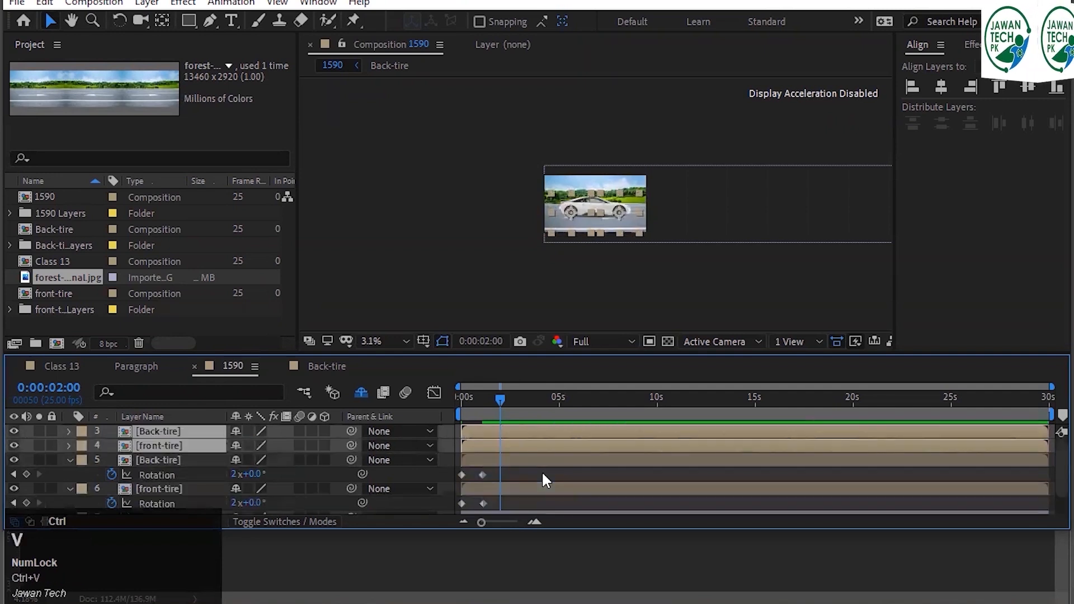
pyautogui.hotkey('ctrl', 'z')
# Move both tires' end Rotation keyframes to 2 seconds and set the front-tire's Rotation there to 2x+0.0°.
pyautogui.moveTo(480, 446); pyautogui.dragTo(500, 447)
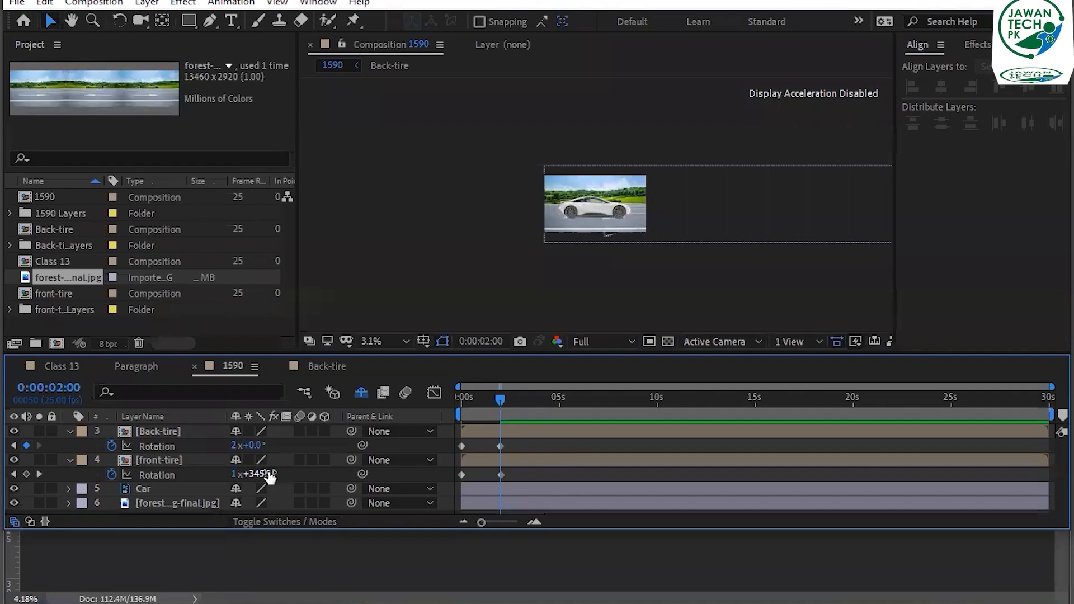
pyautogui.click(235, 474)
pyautogui.write('2')
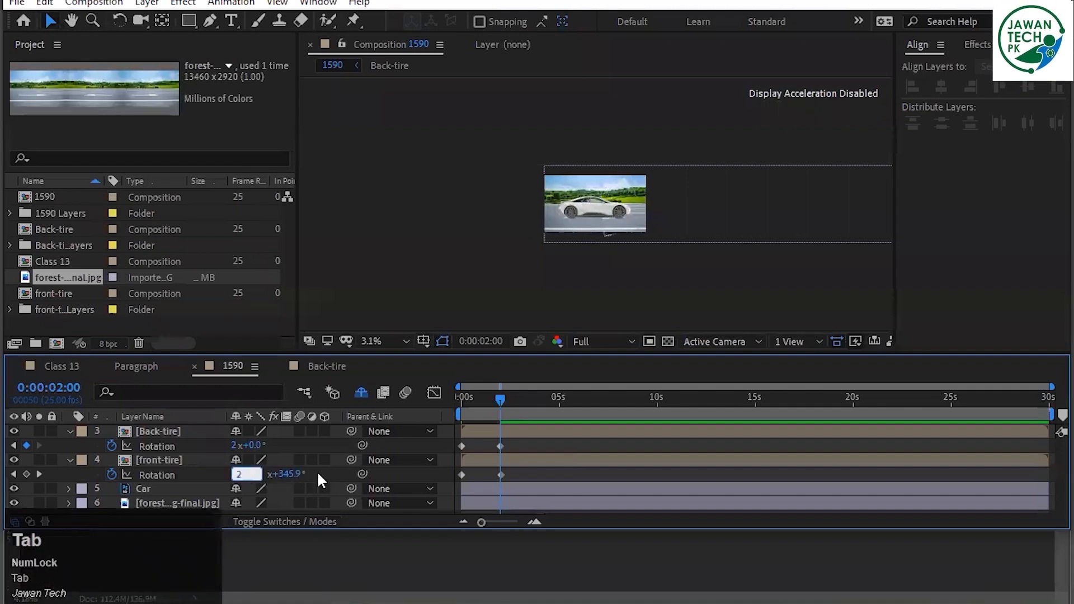
pyautogui.press('Tab')
pyautogui.write('0')
pyautogui.press('Return')
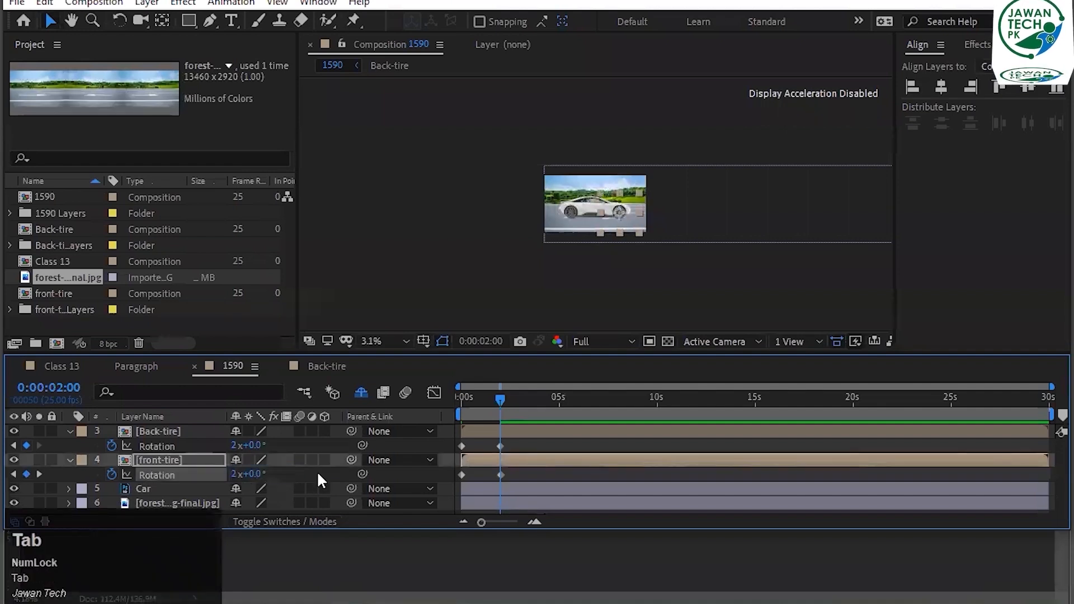
pyautogui.click(556, 445)
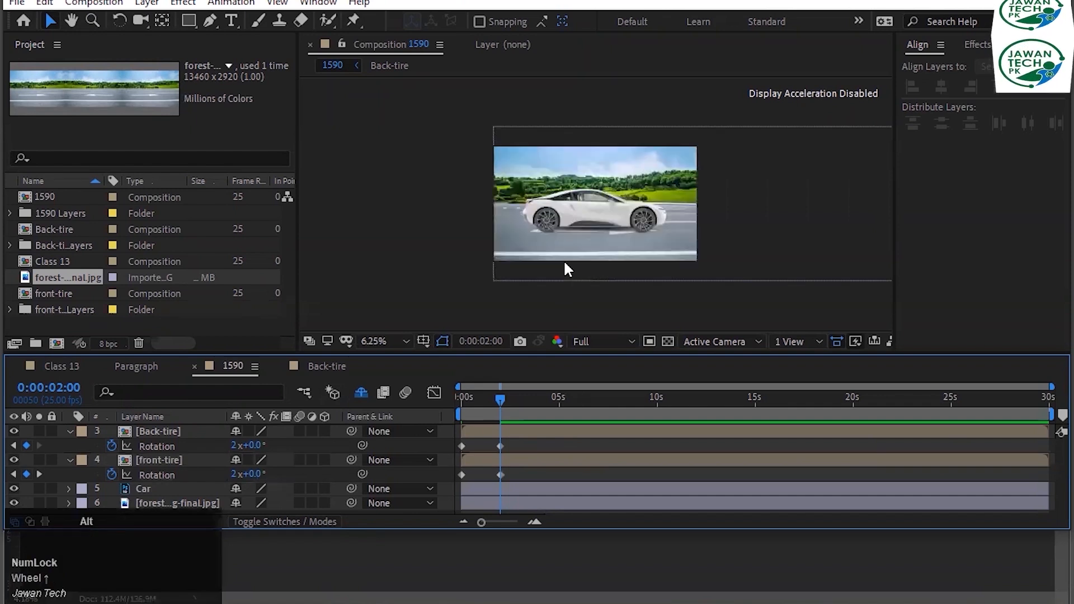
# Preview the wheel rotation in the 1590 composition from 0:00:00:00.
pyautogui.scroll(2, 562, 260)
pyautogui.moveTo(501, 400); pyautogui.dragTo(392, 395)
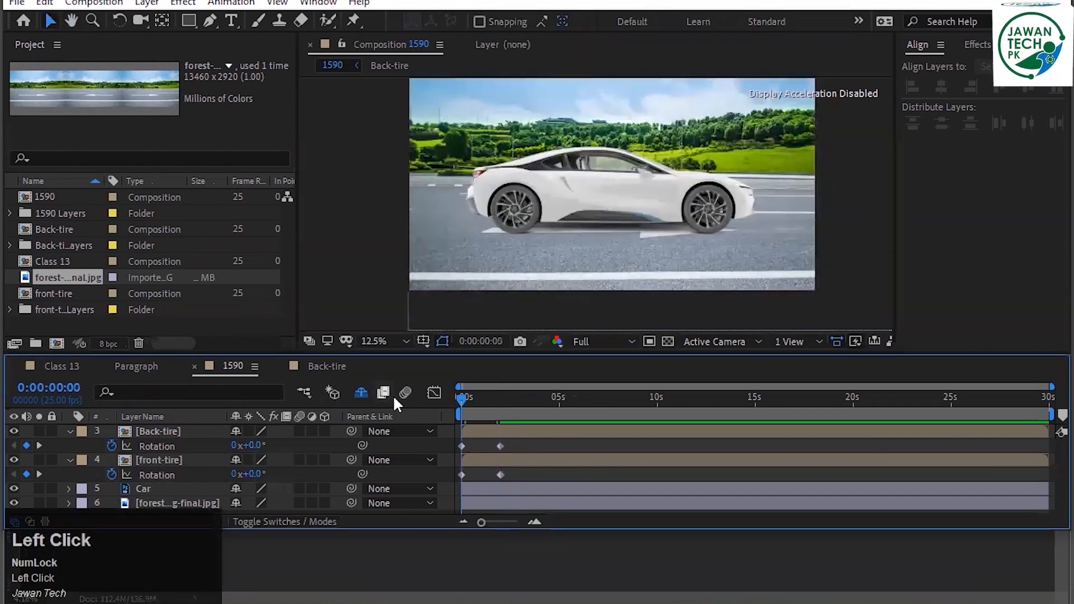
pyautogui.press('space')
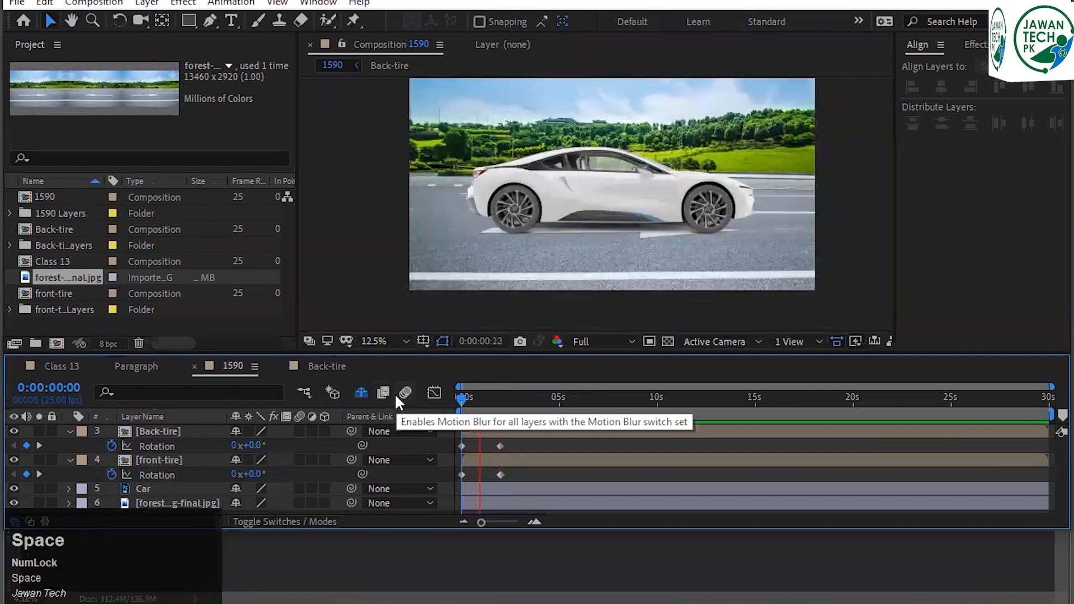
# Save the project, stop the preview, and return the playhead to the first frame of the 1590 composition.
pyautogui.hotkey('ctrl', 's')
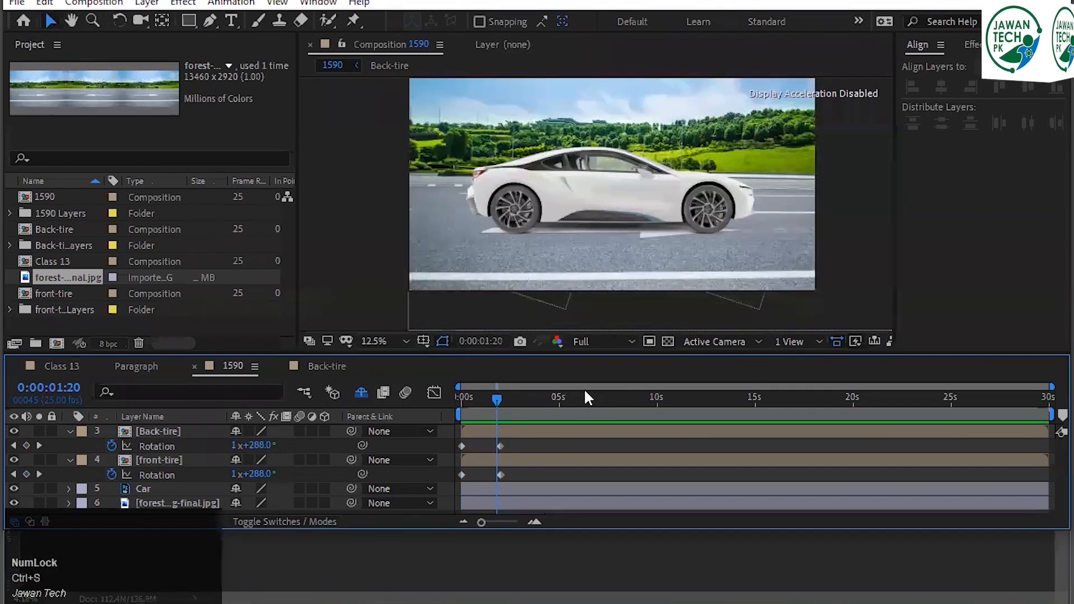
pyautogui.press('space')
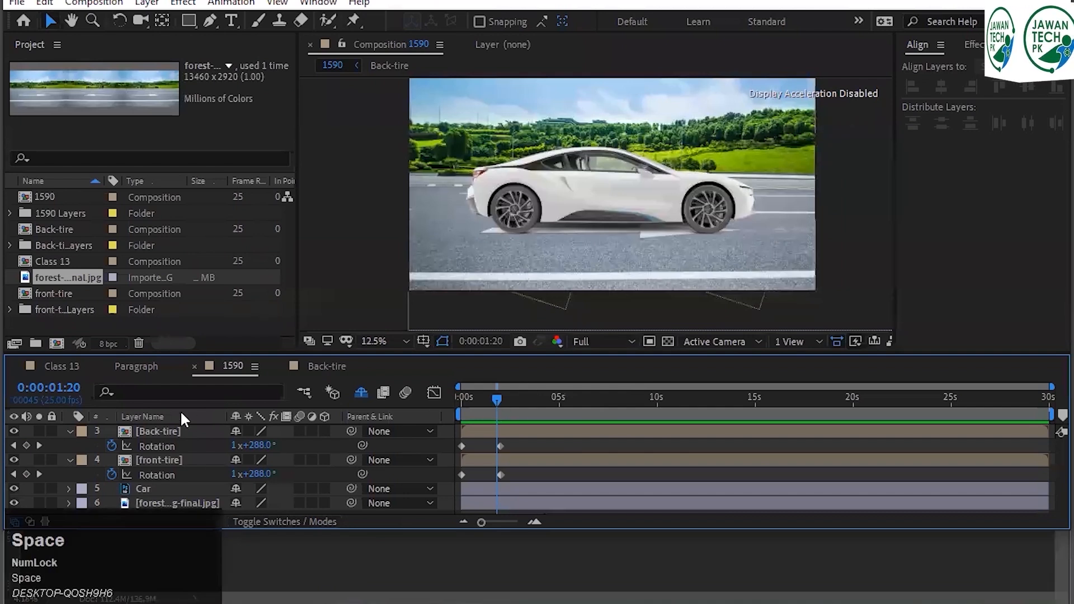
pyautogui.click(49, 387)
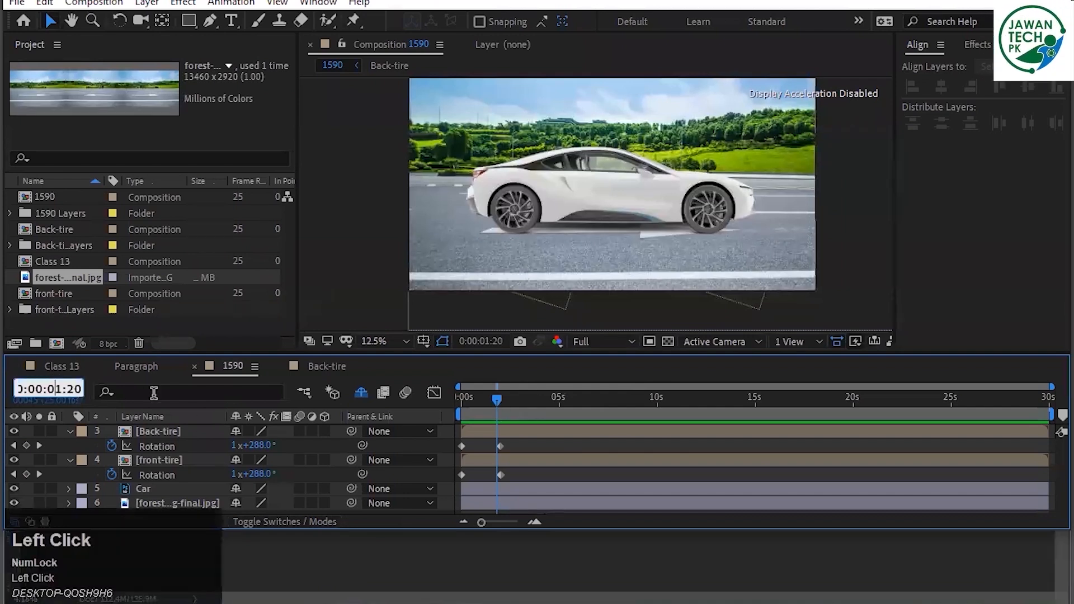
pyautogui.press('Escape')
pyautogui.press('Home')
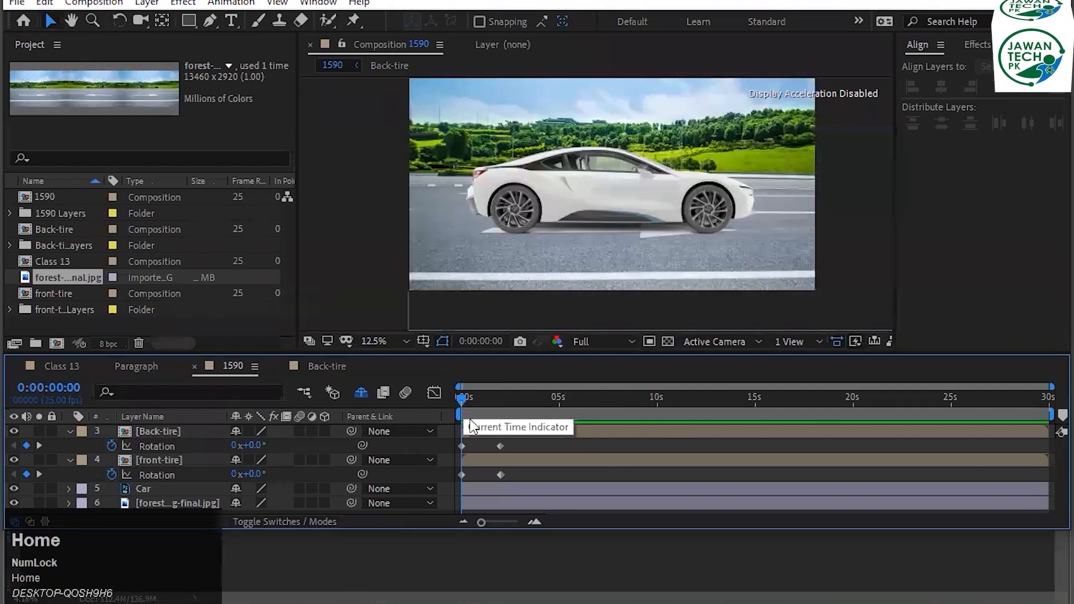
# Mark the Car layer as shy and start keyframing the forest background layer's Position at the first frame.
pyautogui.click(209, 502)
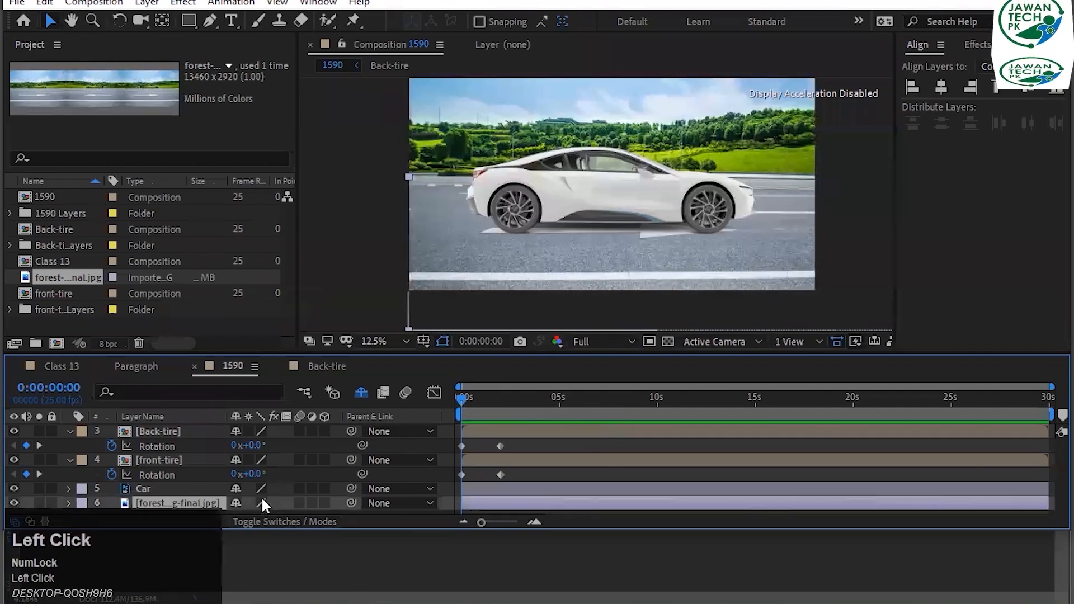
pyautogui.press('p')
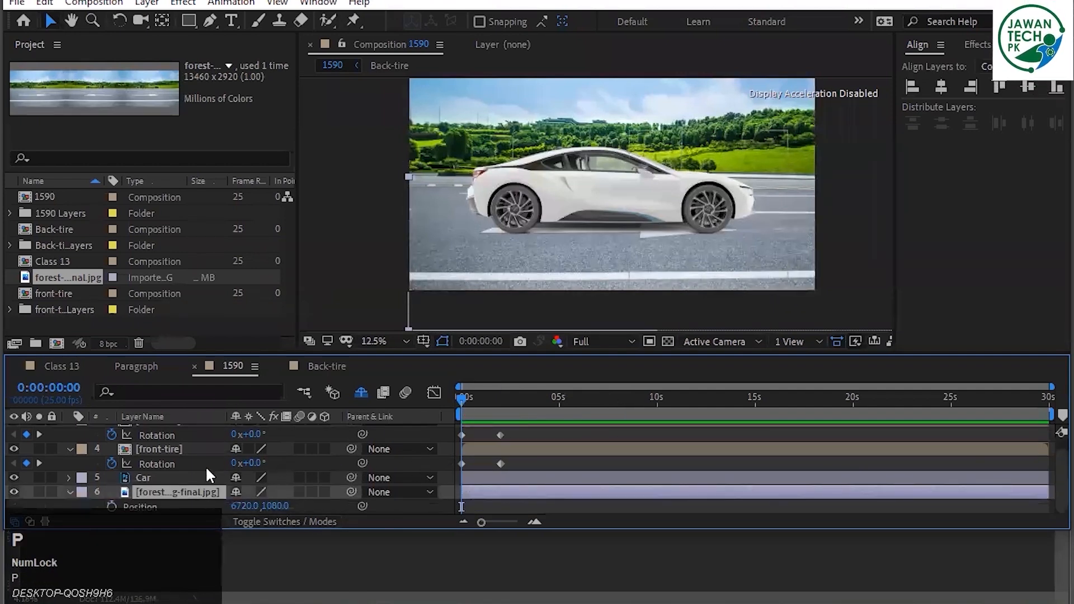
pyautogui.click(236, 476)
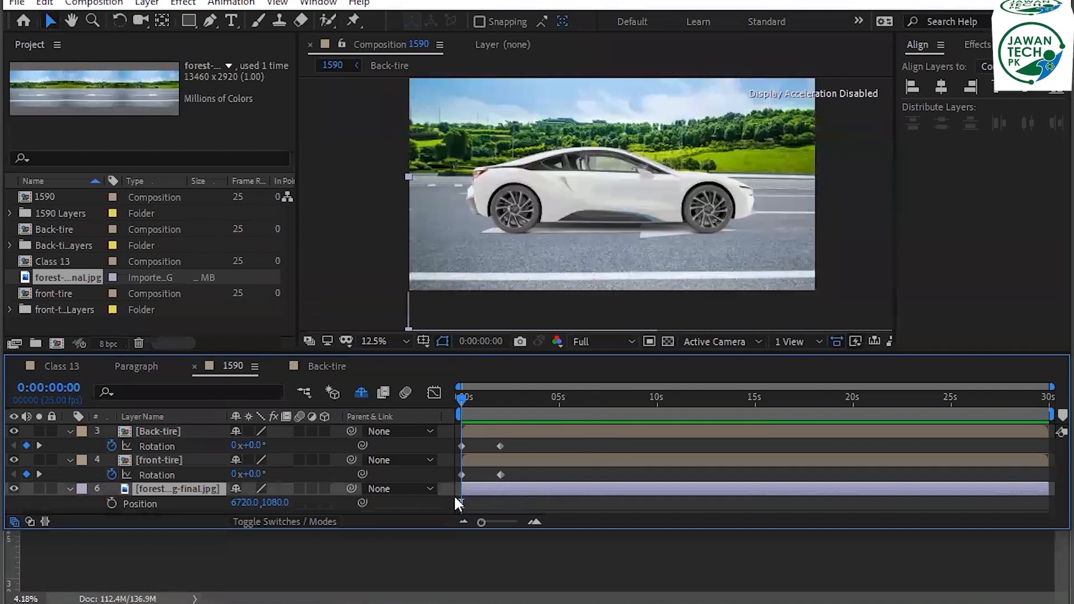
pyautogui.click(111, 502)
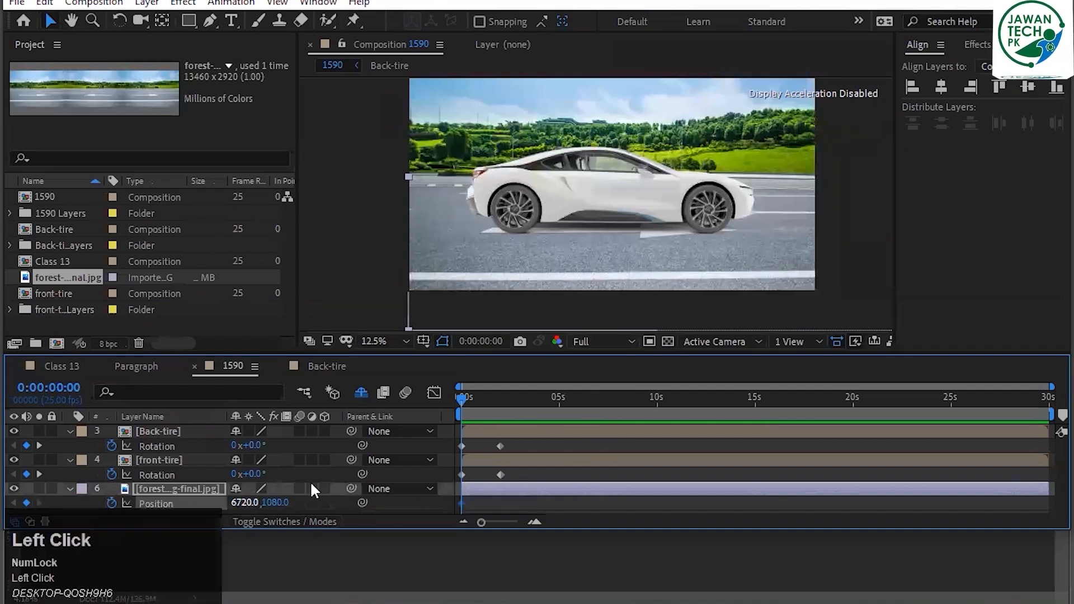
pyautogui.click(243, 495)
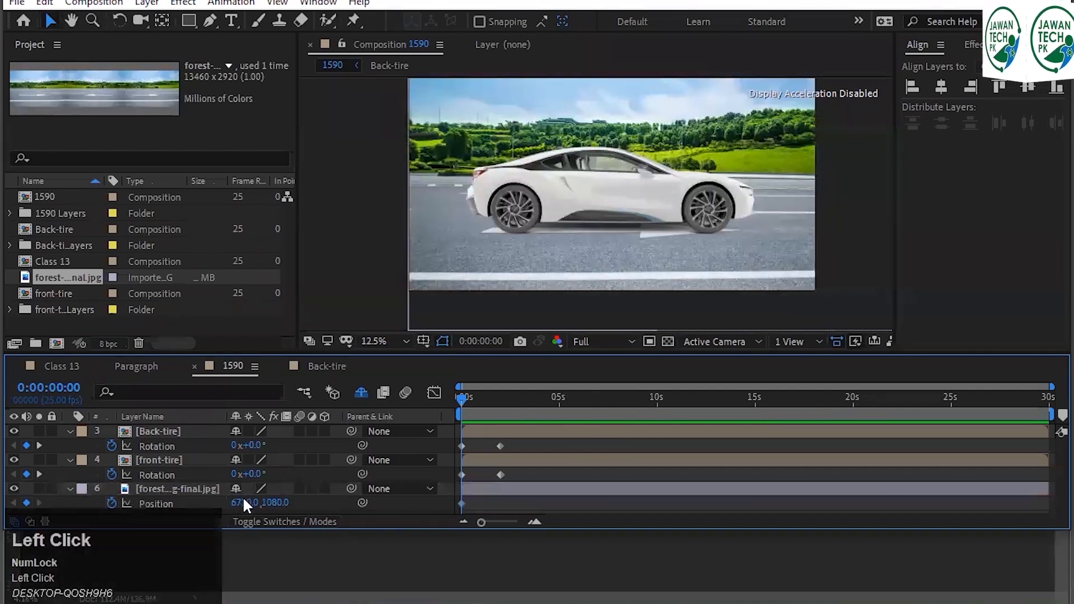
pyautogui.click(246, 502)
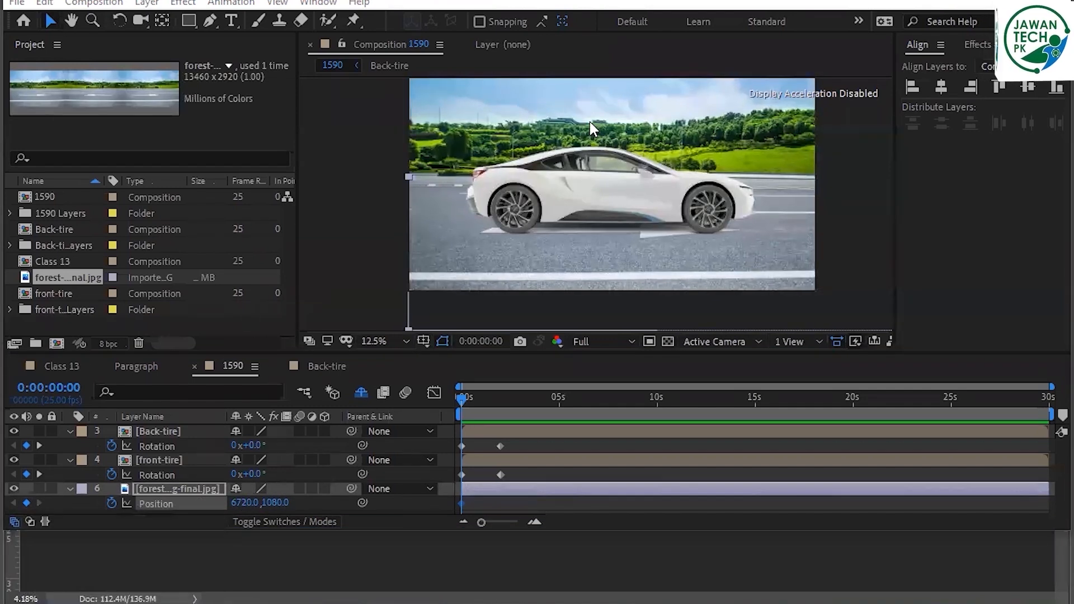
# At the tires' 2-second rotation keyframe, set the forest background layer's X Position to 5500.
pyautogui.click(525, 442)
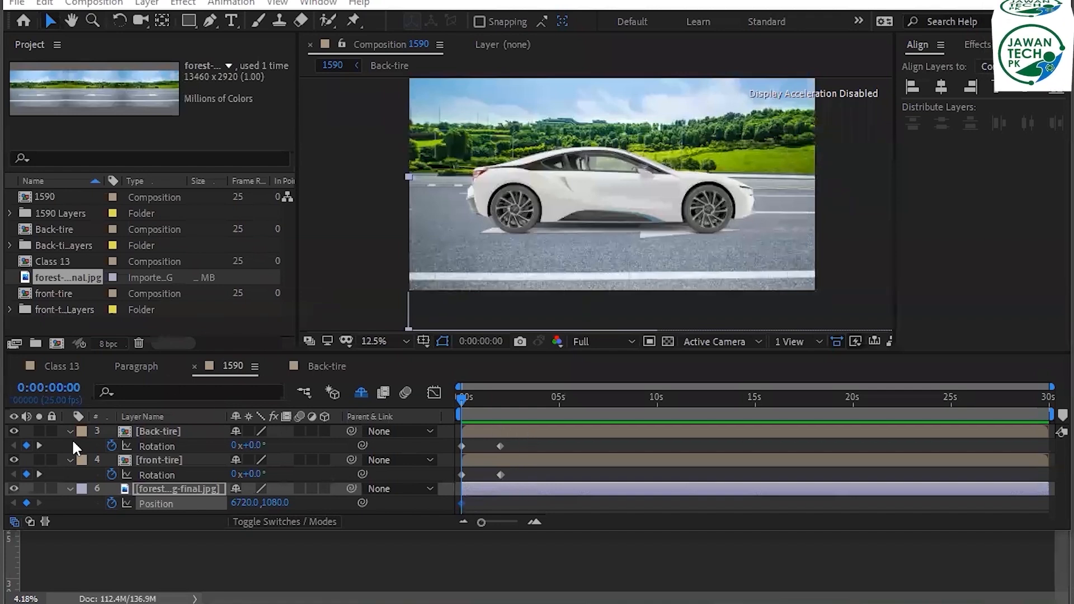
pyautogui.click(40, 445)
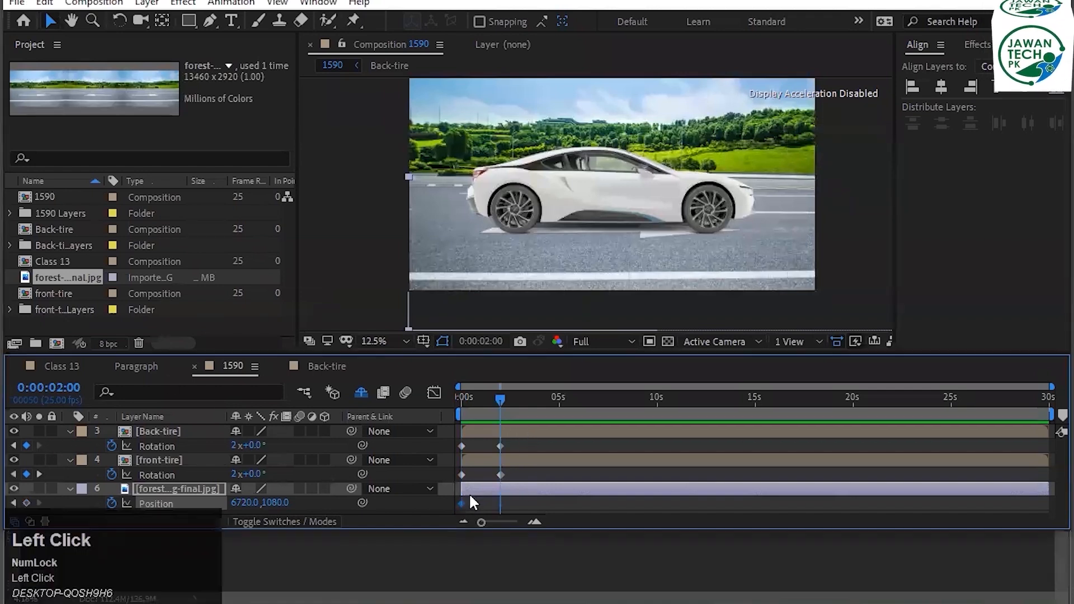
pyautogui.click(240, 501)
pyautogui.write('5500')
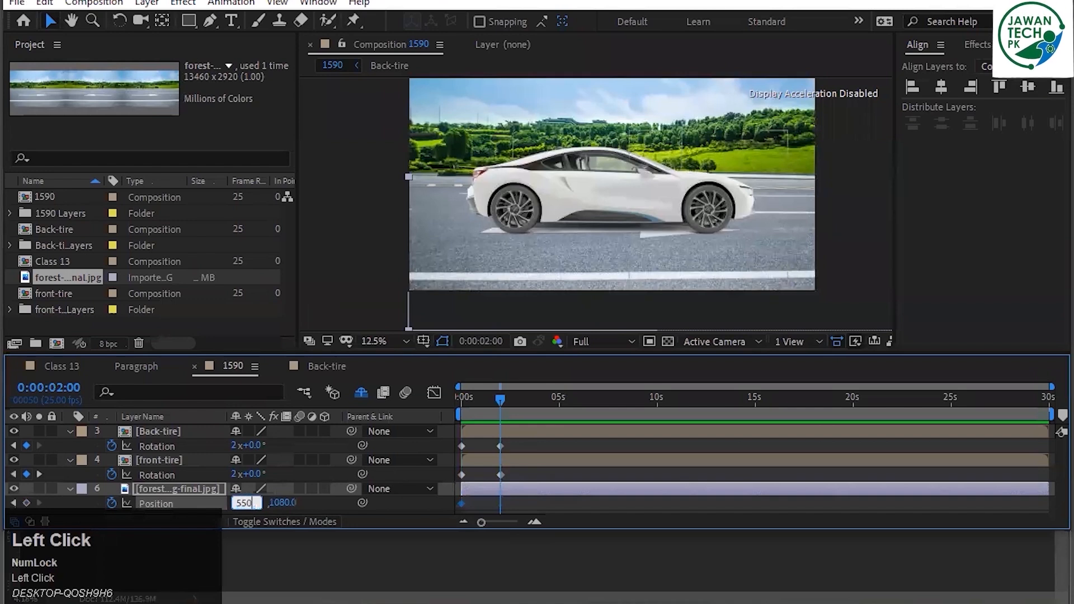
pyautogui.press('Return')
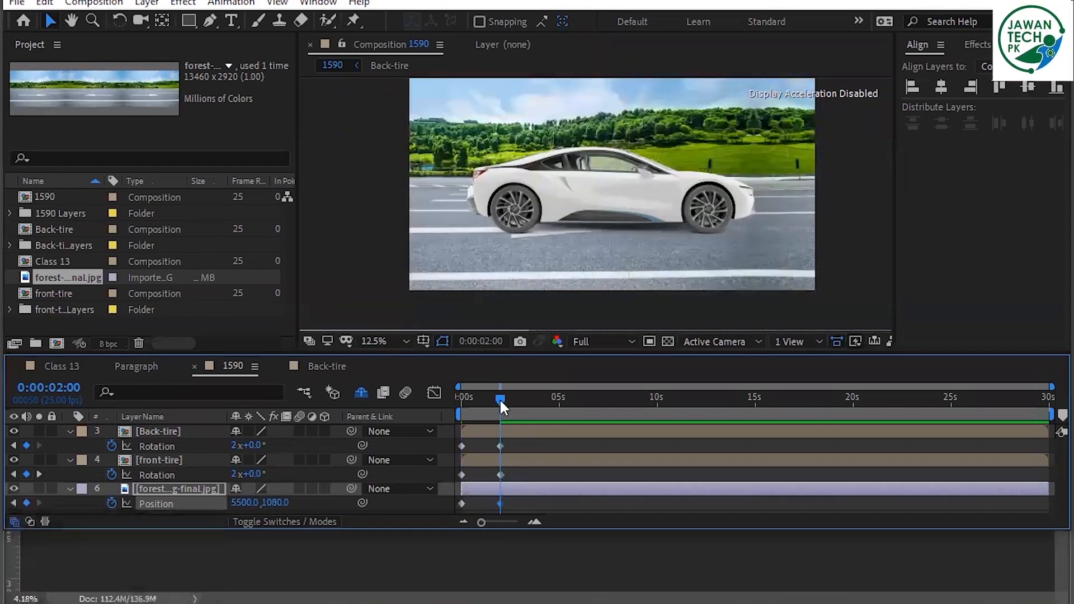
# Save the project and preview the moving background with the rotating tires from the first frame.
pyautogui.moveTo(500, 398); pyautogui.dragTo(462, 398)
pyautogui.hotkey('ctrl', 's')
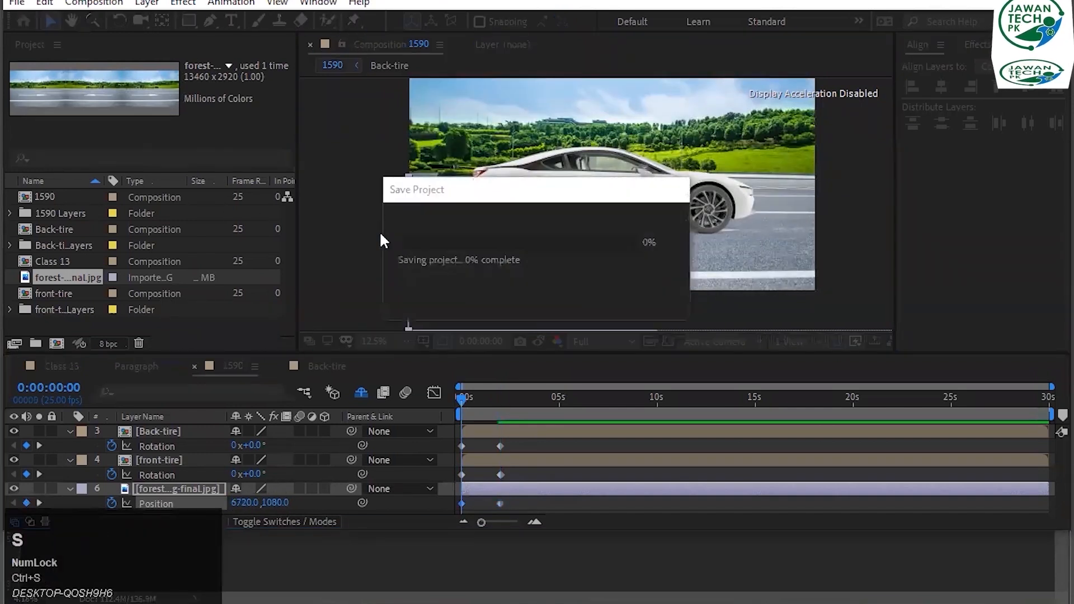
pyautogui.press('space')
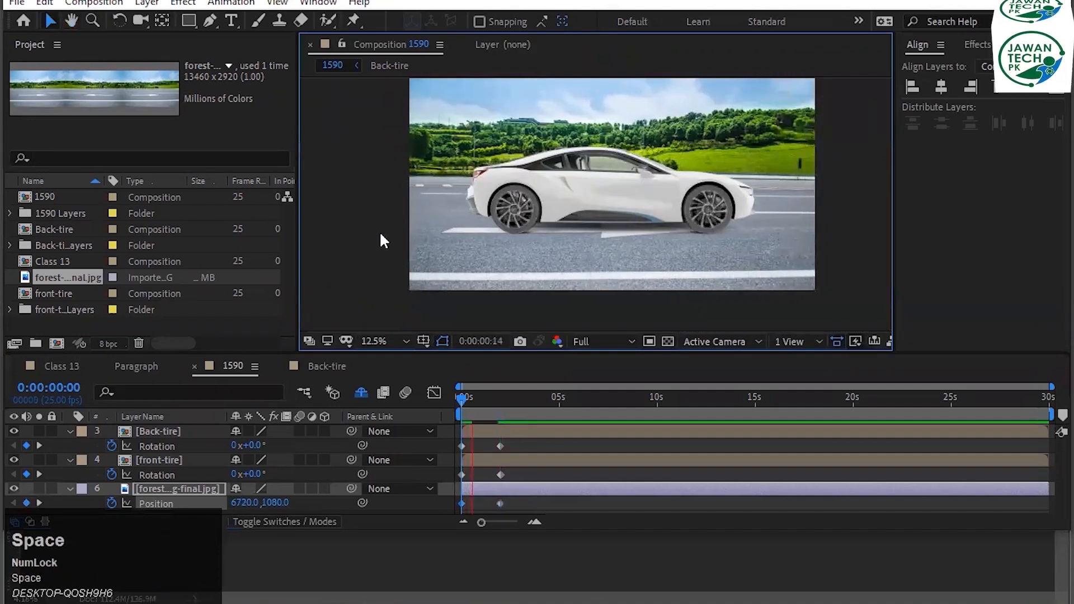
pyautogui.scroll(1, 380, 235)
pyautogui.scroll(-1, 380, 235)
pyautogui.press('space')
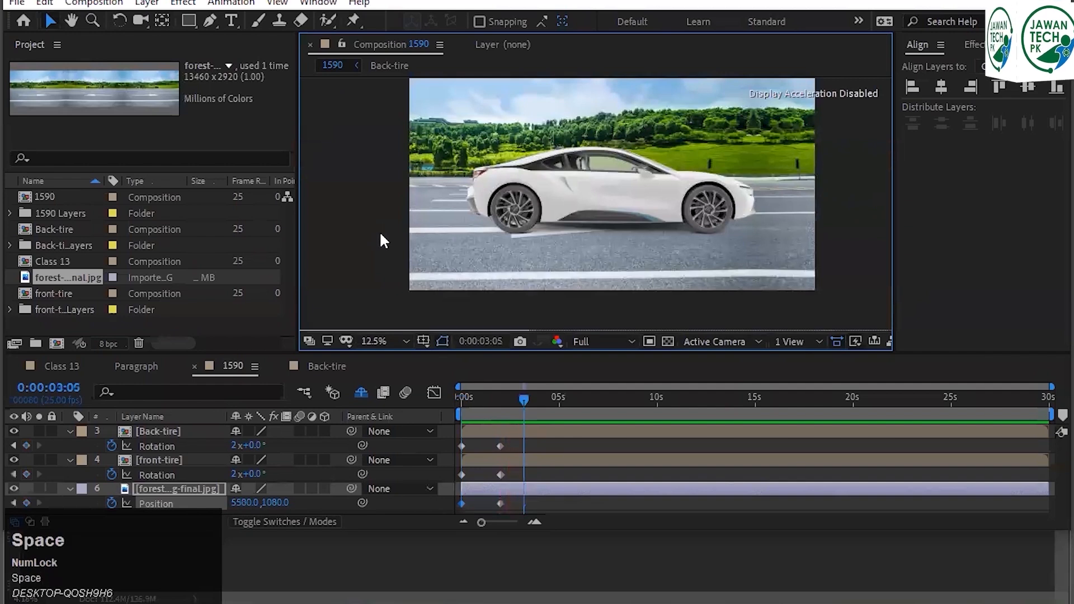
pyautogui.click(374, 233)
pyautogui.press('space')
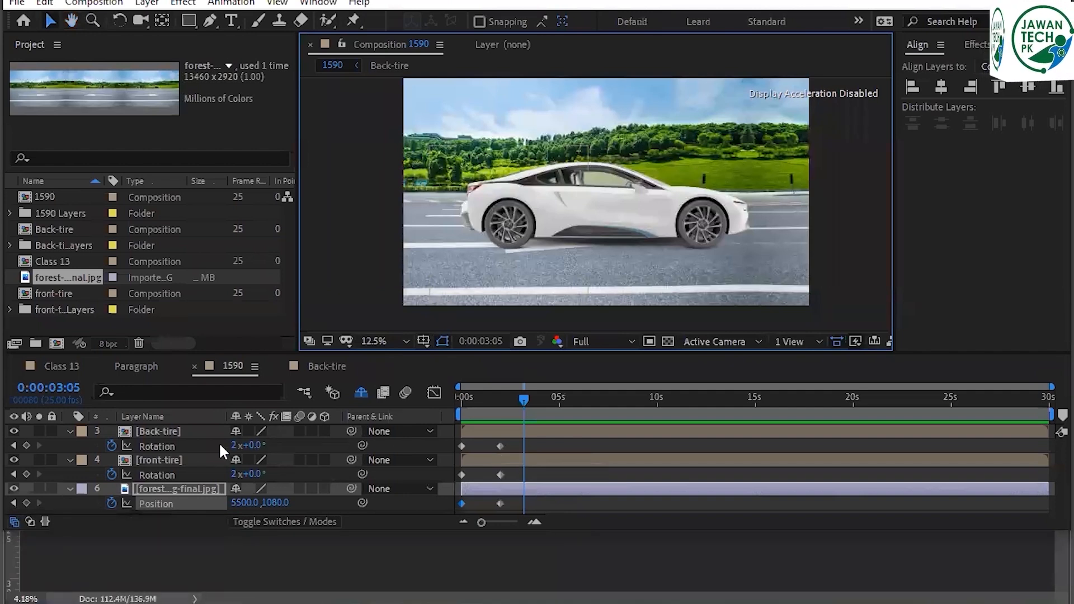
# At 0:00:05:00, set the Rotation of both the Back-tire and front-tire layers to 6 full turns.
pyautogui.click(60, 387)
pyautogui.press('BackSpace')
pyautogui.write('5')
pyautogui.press('Right')
pyautogui.press('Delete')
pyautogui.press('Delete')
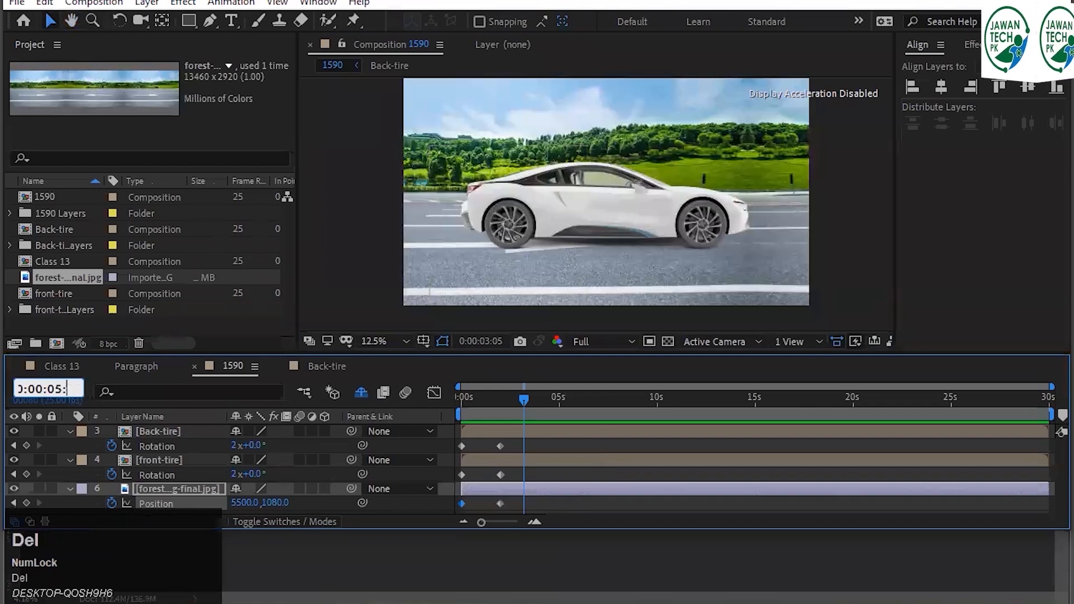
pyautogui.press('Return')
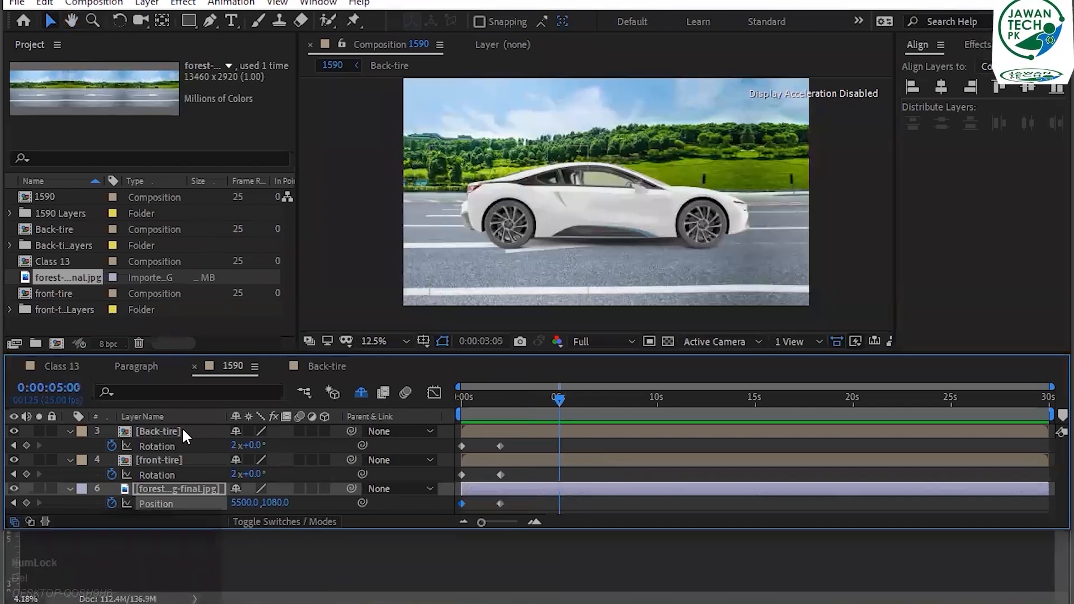
pyautogui.click(235, 445)
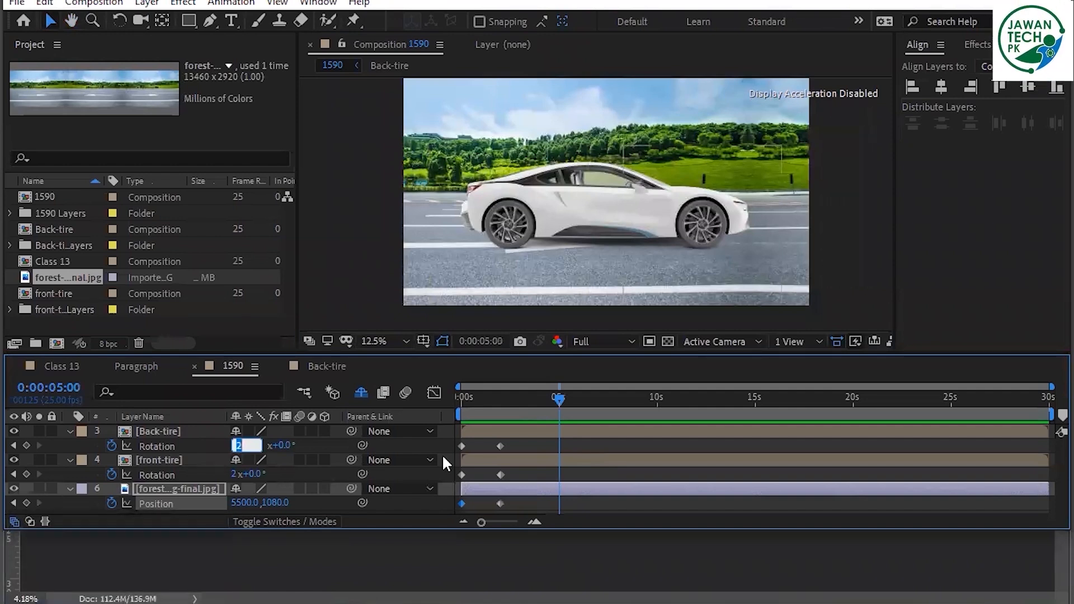
pyautogui.press('Return')
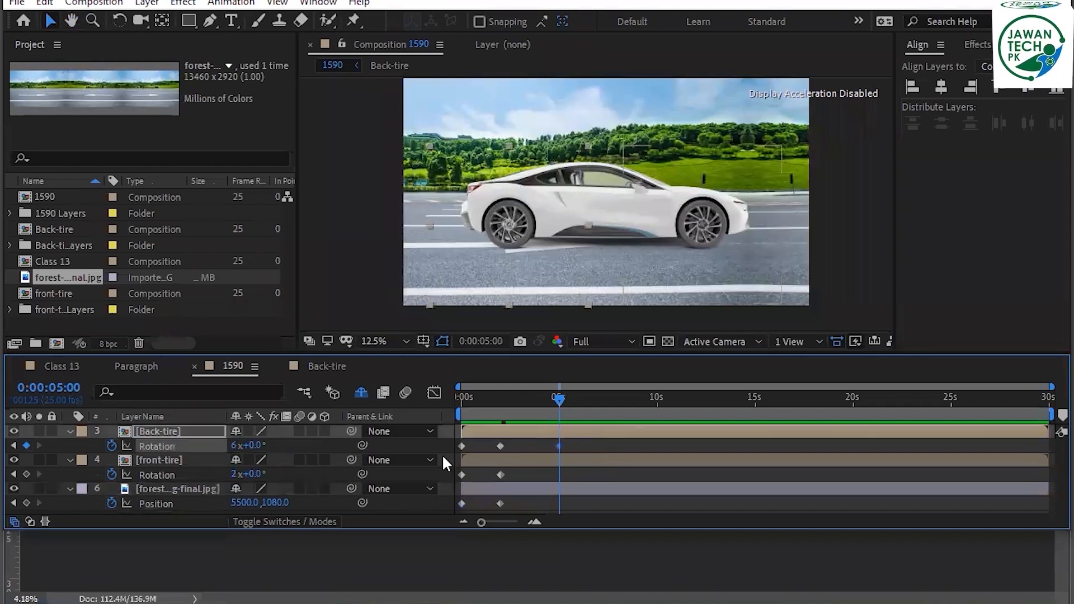
pyautogui.click(229, 473)
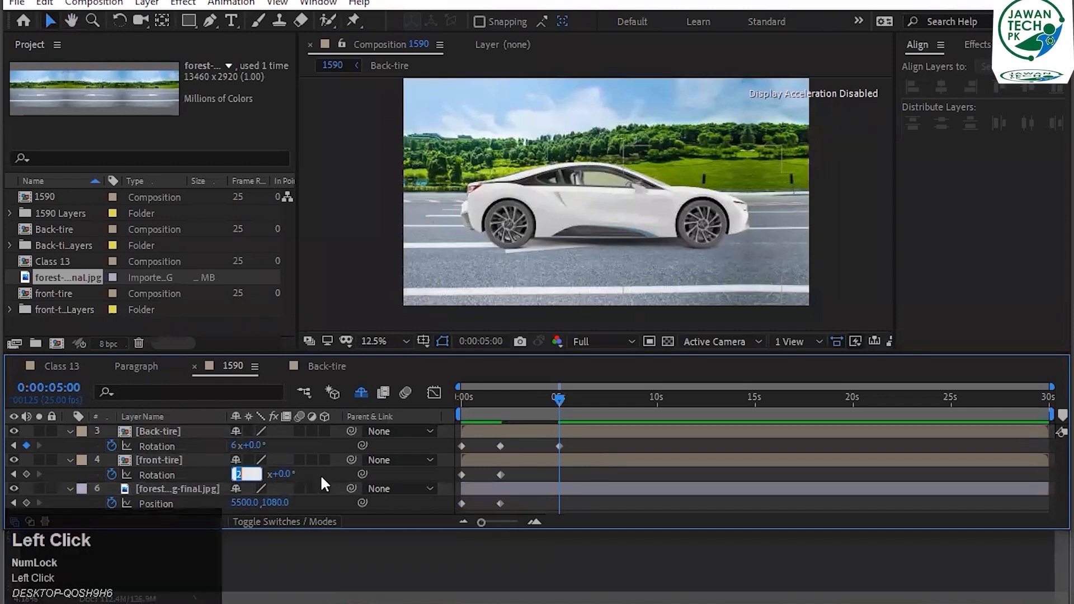
pyautogui.write('6')
pyautogui.press('Return')
# Set the forest background layer's X Position to 3500 at 5 seconds.
pyautogui.click(242, 502)
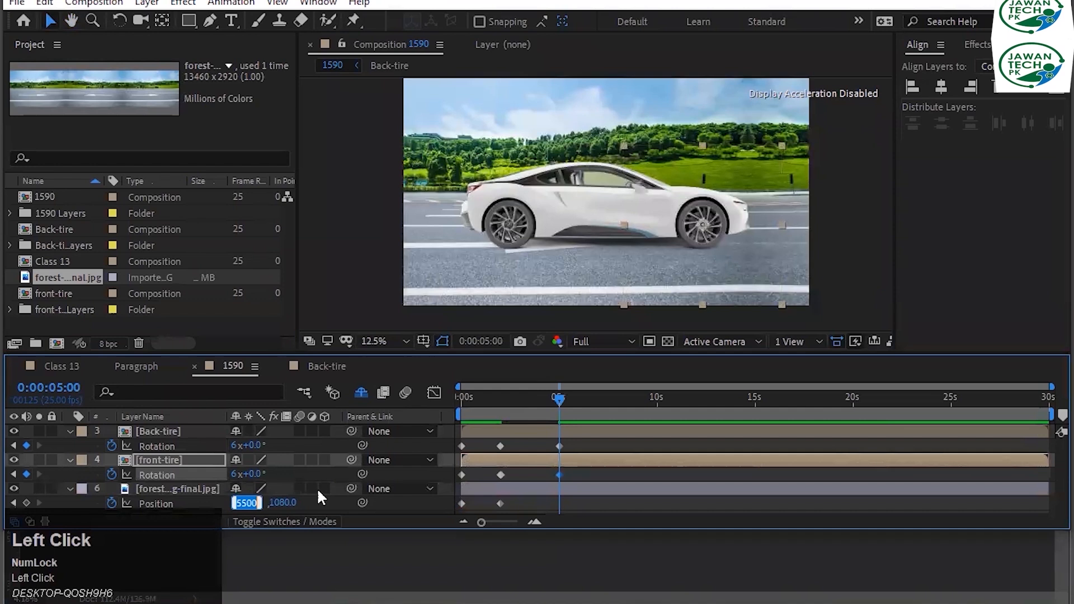
pyautogui.write('3580')
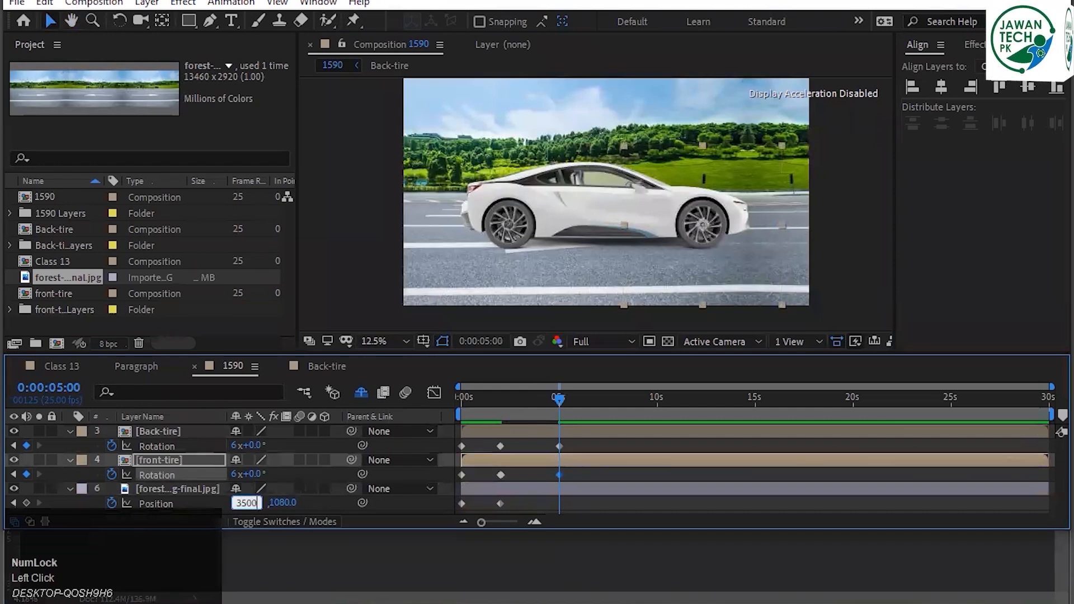
pyautogui.press('Return')
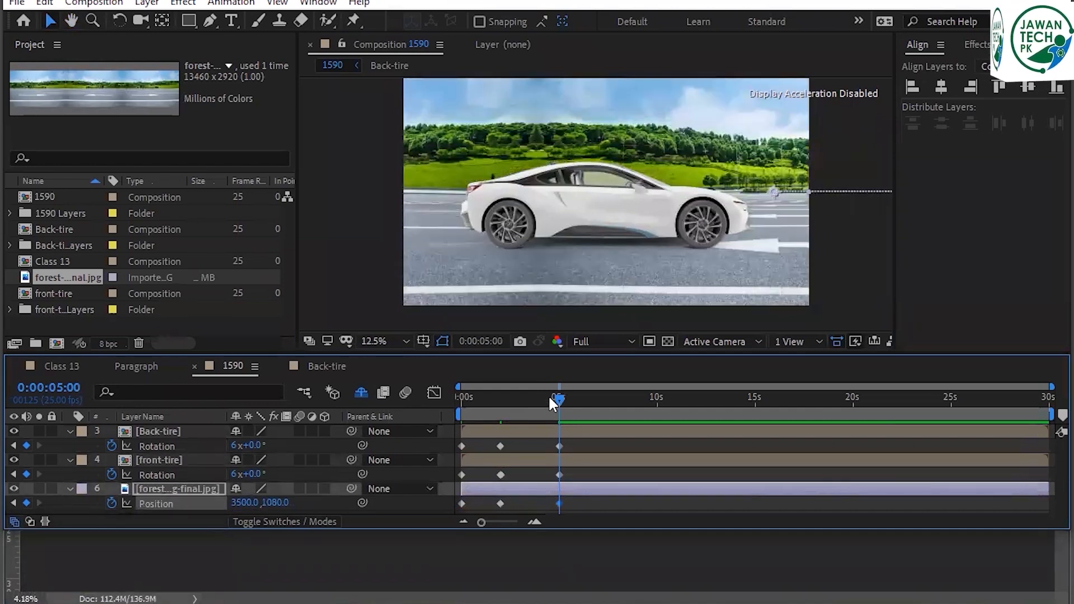
# Preview the car animation from the first frame to past the 5-second keyframes.
pyautogui.moveTo(550, 398); pyautogui.dragTo(360, 381)
pyautogui.click(354, 240)
pyautogui.press('space')
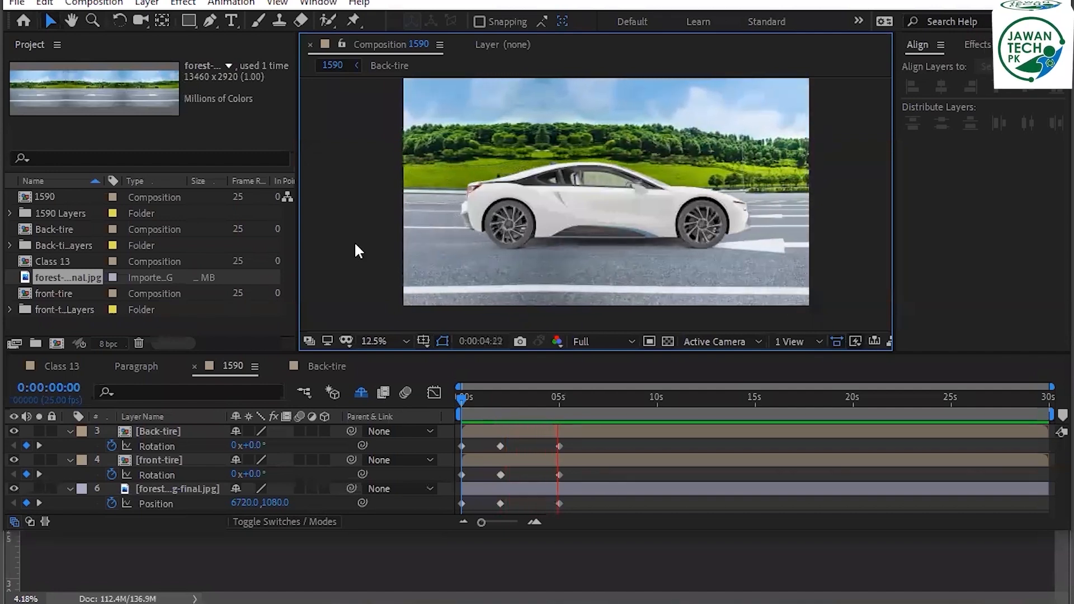
pyautogui.press('space')
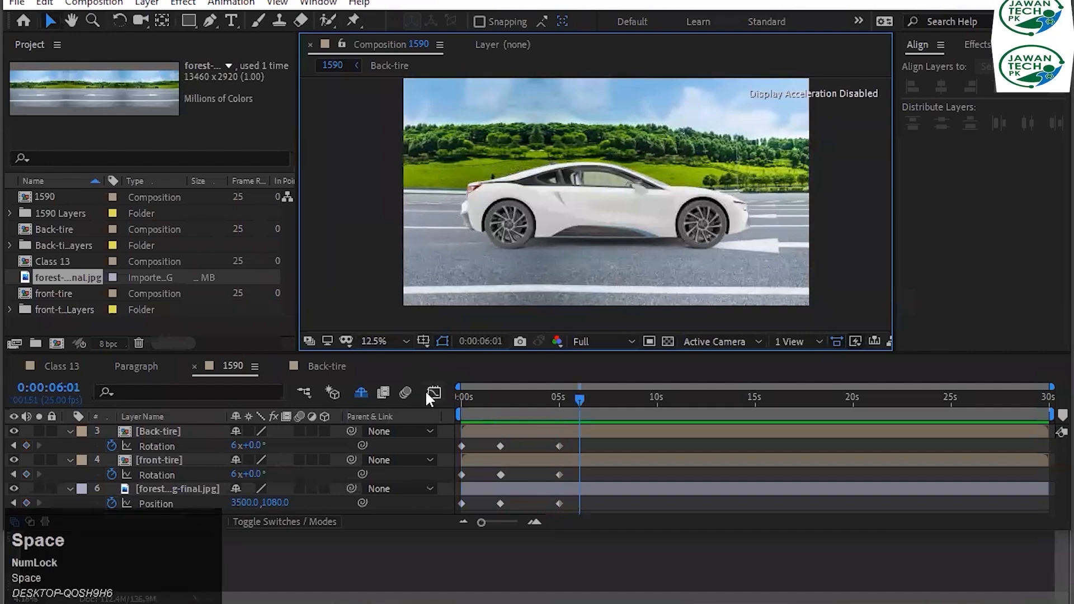
# Return to the 5-second keyframes and set the Back-tire and front-tire Rotation to 8 full turns each.
pyautogui.moveTo(569, 397)
pyautogui.mouseDown()
pyautogui.moveTo(504, 401)
pyautogui.moveTo(559, 395)
pyautogui.mouseUp()
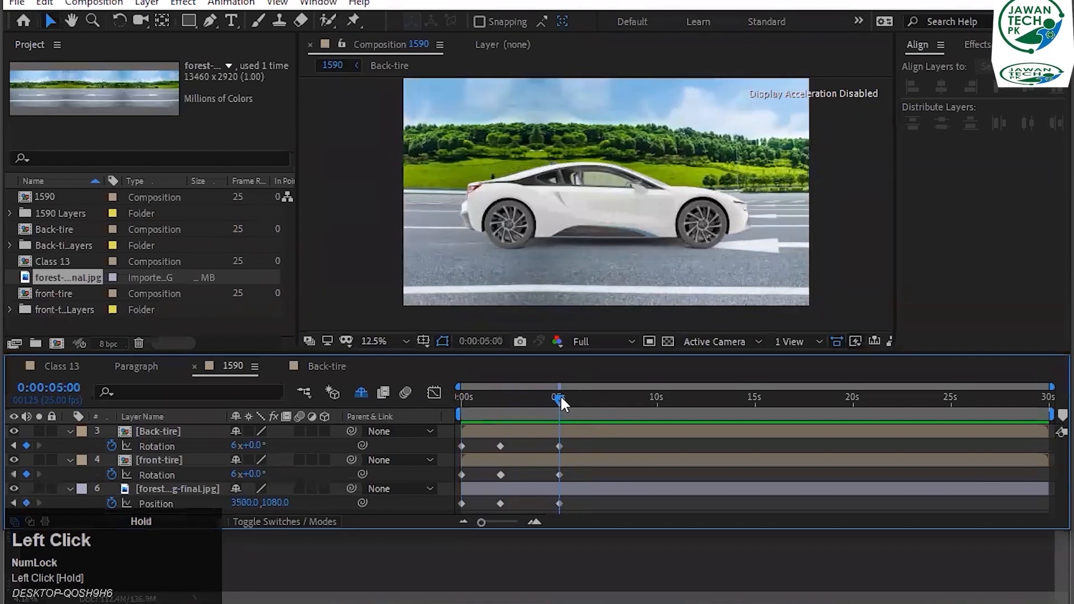
pyautogui.click(14, 446)
pyautogui.click(40, 445)
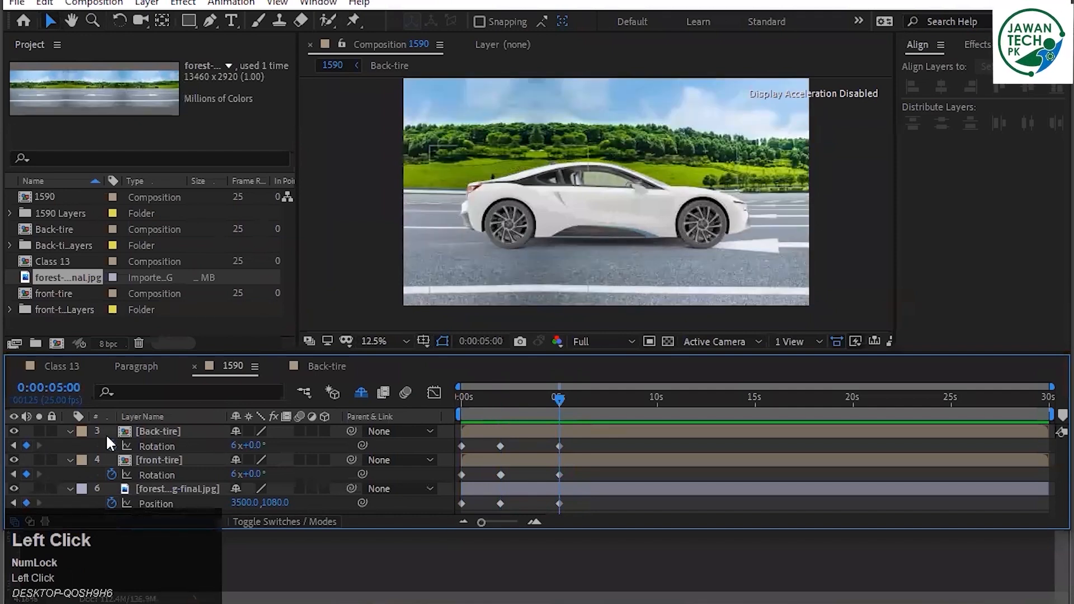
pyautogui.click(236, 446)
pyautogui.write('8')
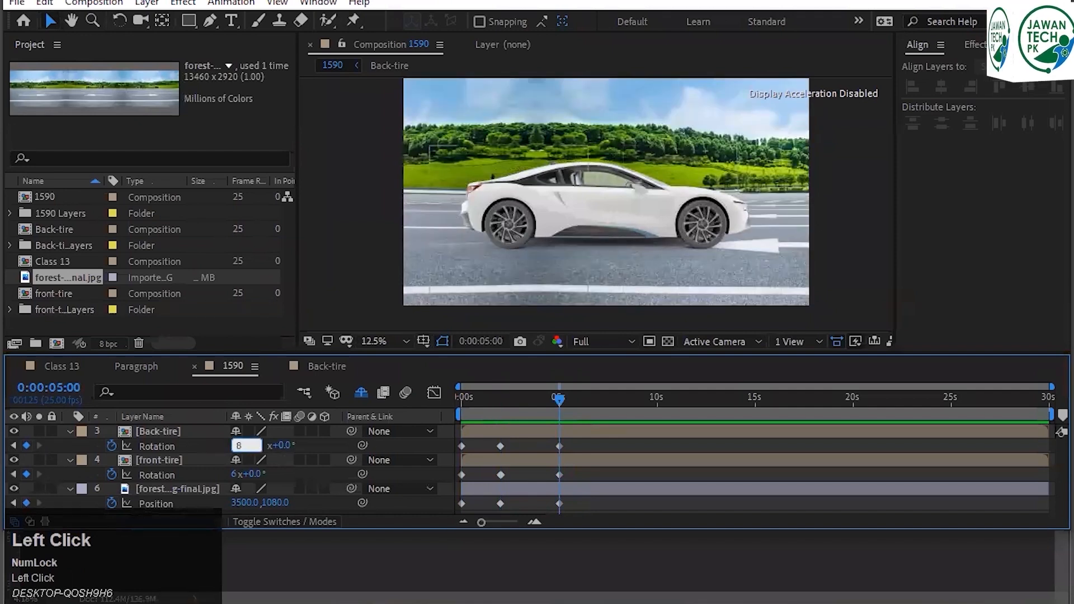
pyautogui.click(374, 444)
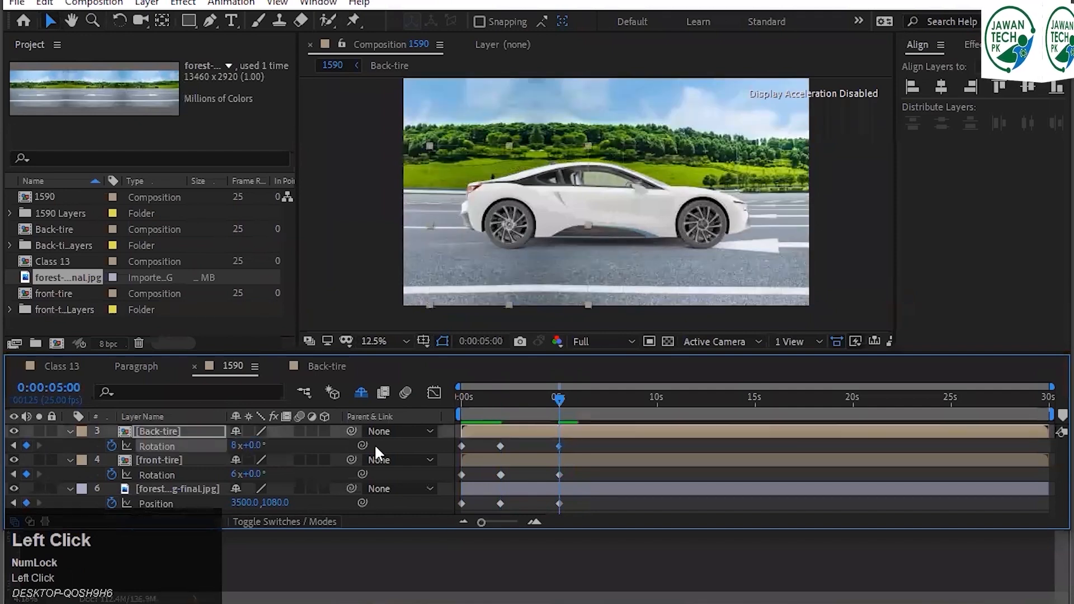
pyautogui.click(235, 474)
pyautogui.write('8')
pyautogui.press('Return')
# Set the forest background layer's X Position to 1500 at 5 seconds and preview the animation from the start.
pyautogui.click(246, 502)
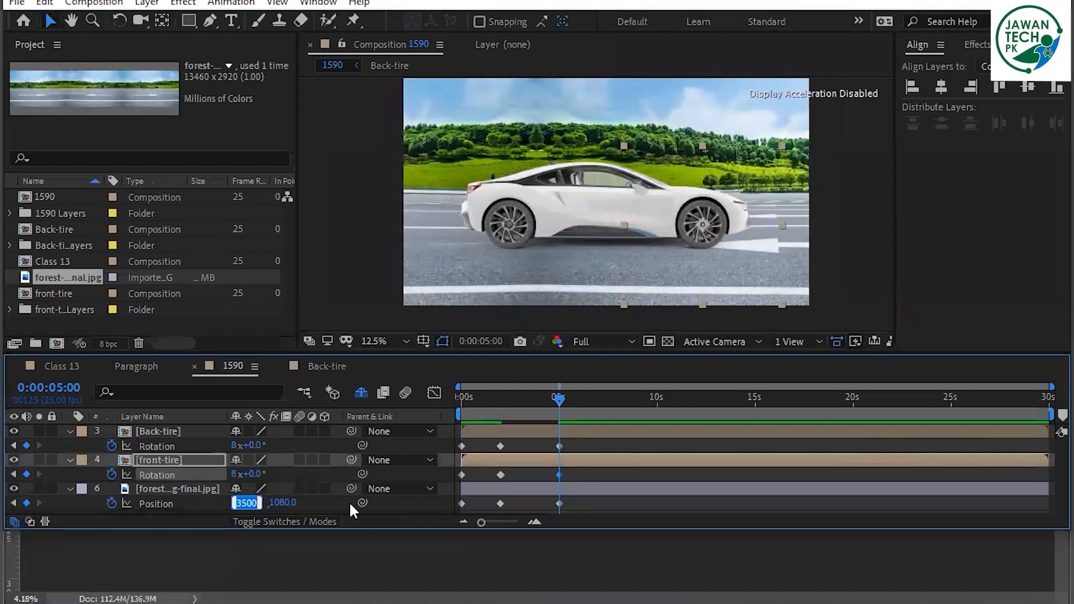
pyautogui.write('1500')
pyautogui.press('Return')
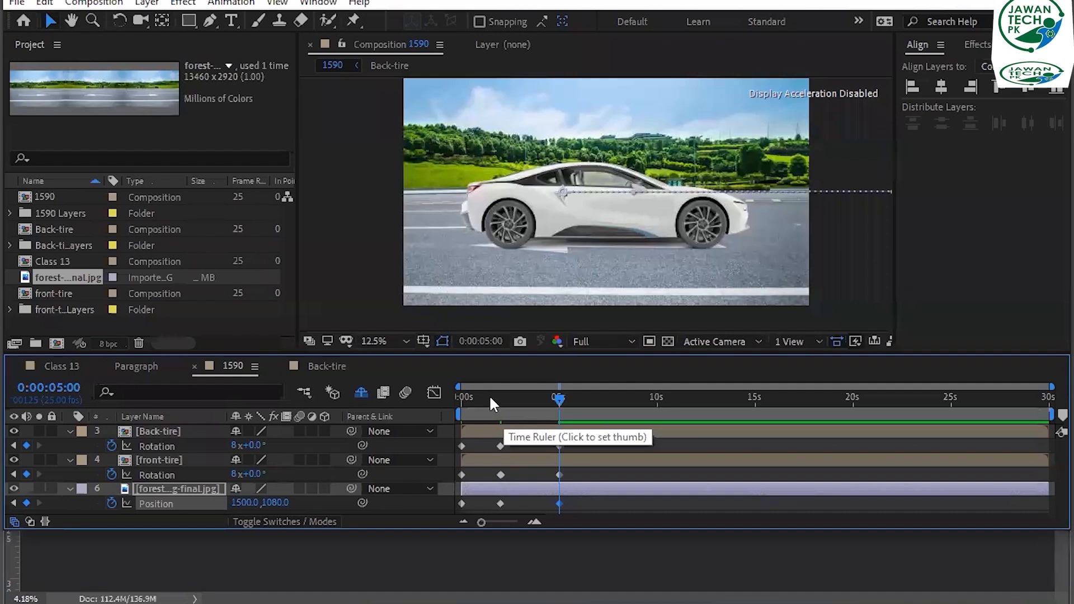
pyautogui.click(310, 332)
pyautogui.press('space')
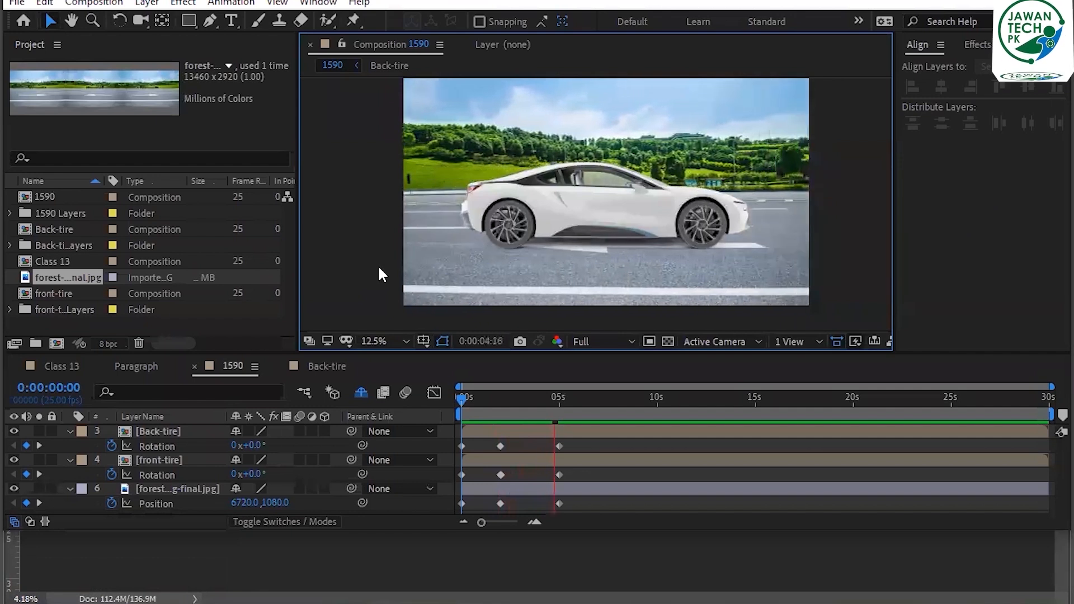
# Shift the forest background layer horizontally to an X Position of about -2836 at 10 seconds.
pyautogui.press('space')
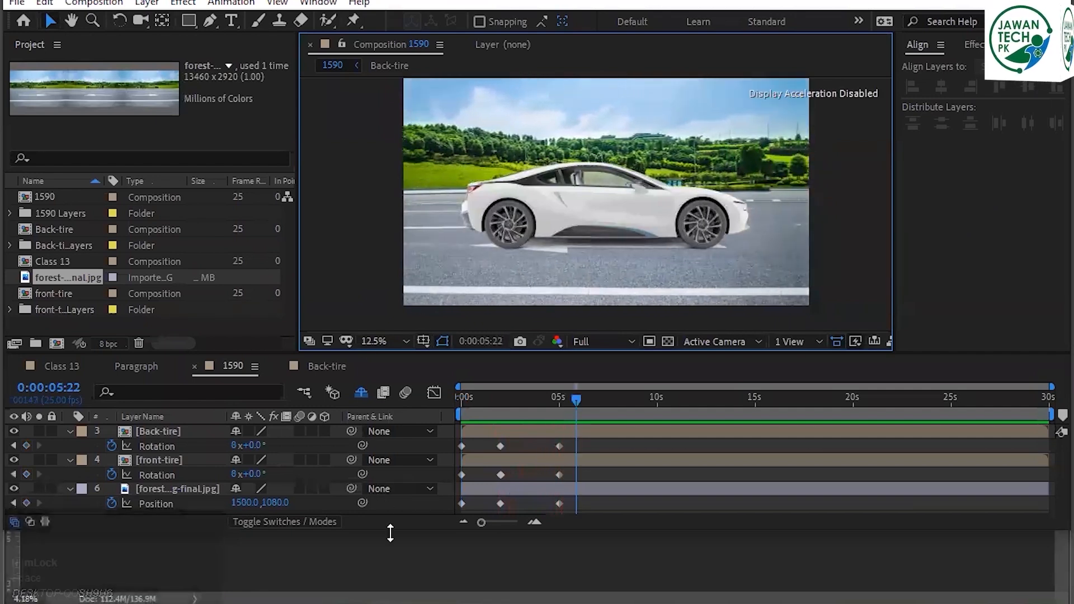
pyautogui.moveTo(577, 397); pyautogui.dragTo(659, 398)
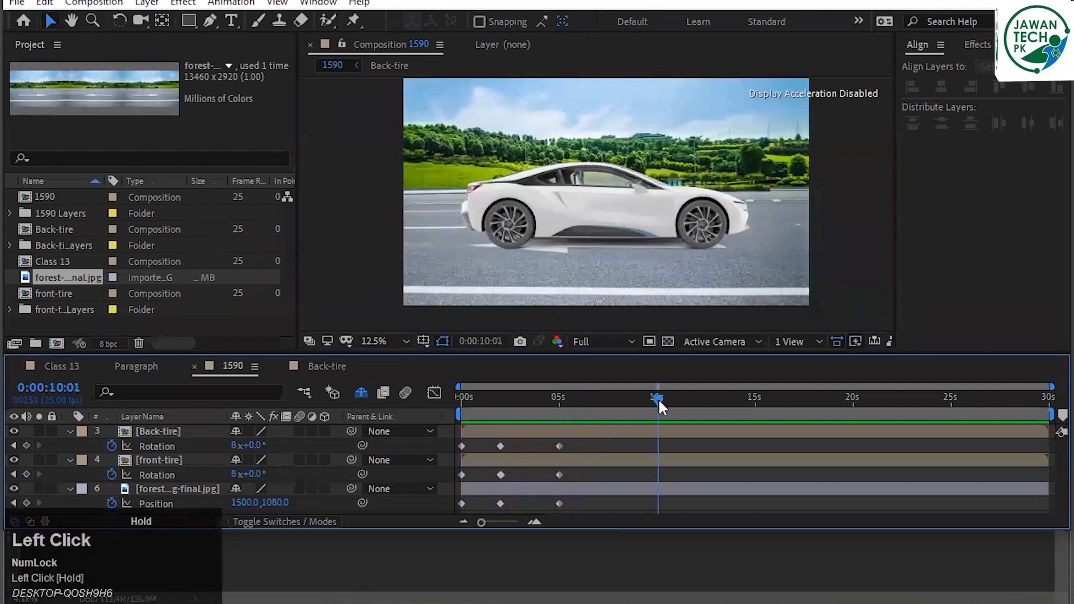
pyautogui.click(152, 497)
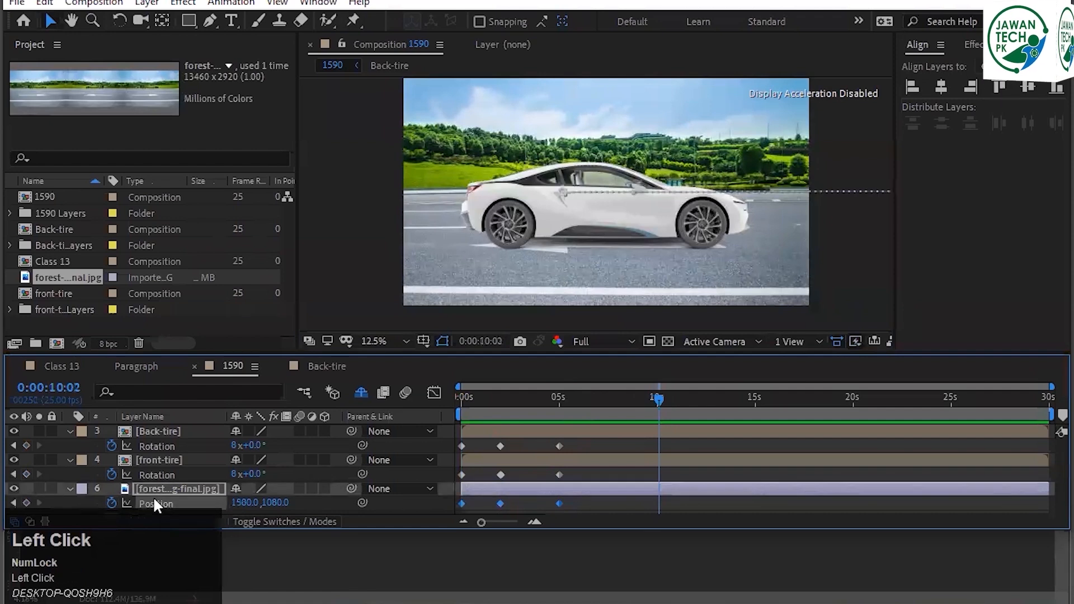
pyautogui.scroll(-3, 636, 256)
pyautogui.scroll(2, 636, 256)
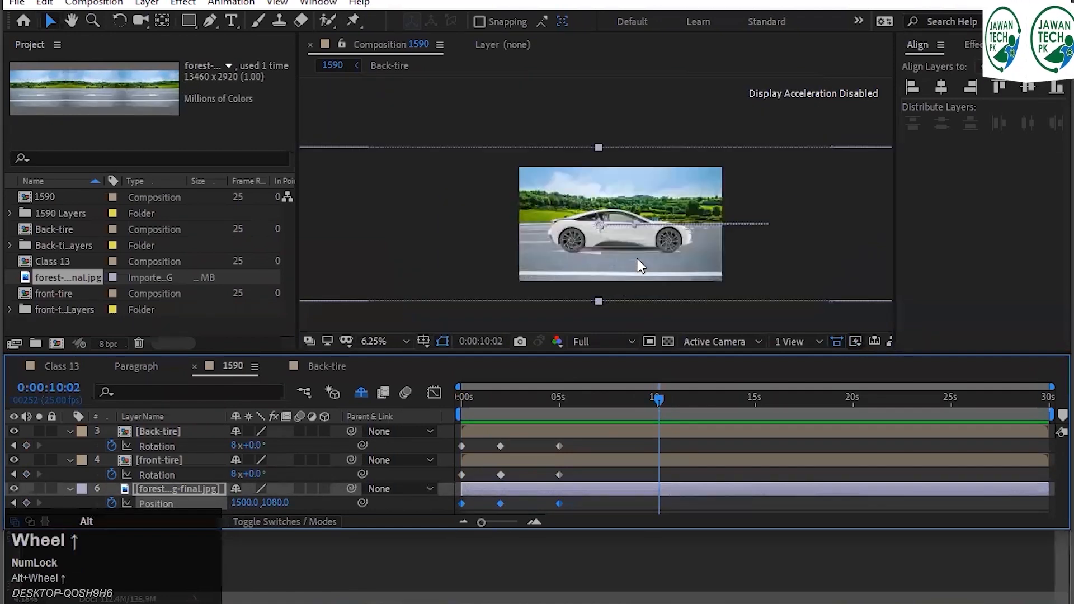
pyautogui.click(71, 385)
pyautogui.click(73, 385)
pyautogui.press('Delete')
pyautogui.write('0')
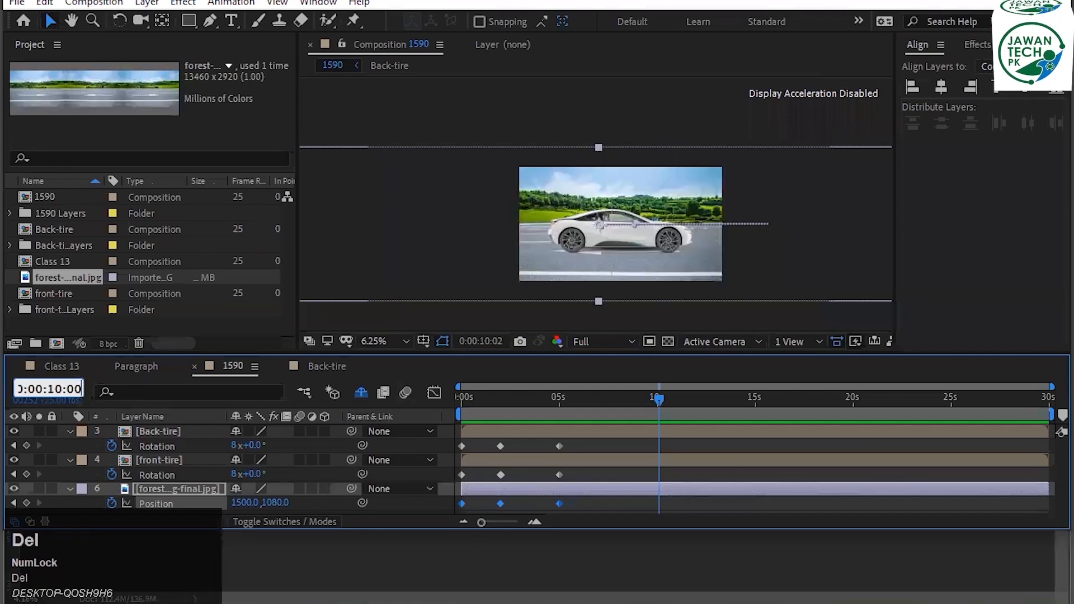
pyautogui.press('Return')
pyautogui.moveTo(837, 234); pyautogui.dragTo(609, 237)
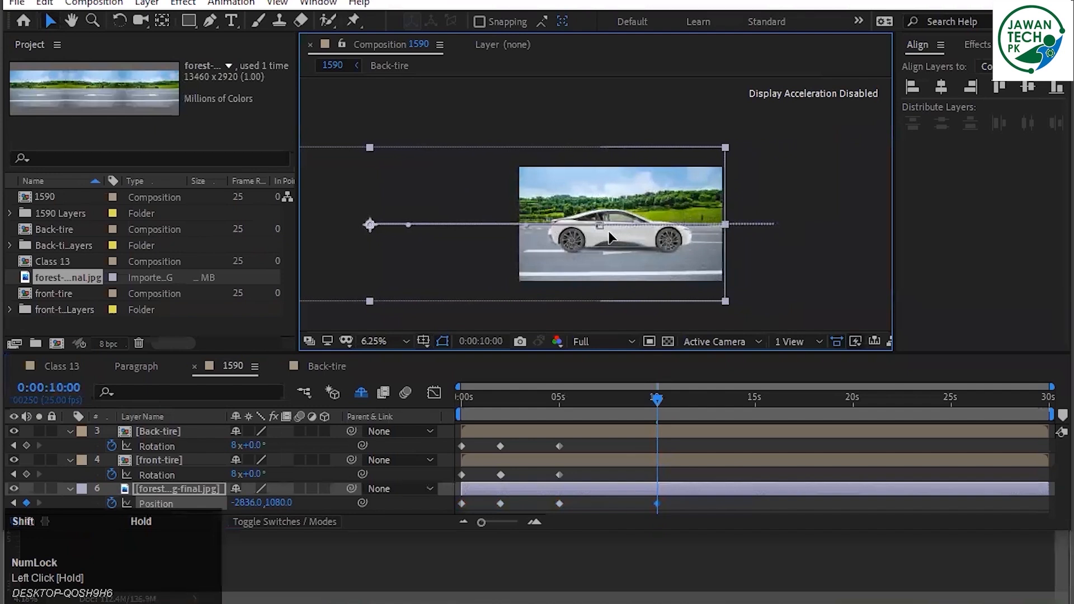
# Set the Back-tire and front-tire Rotation to 16 full turns each at 10 seconds.
pyautogui.click(236, 445)
pyautogui.write('16')
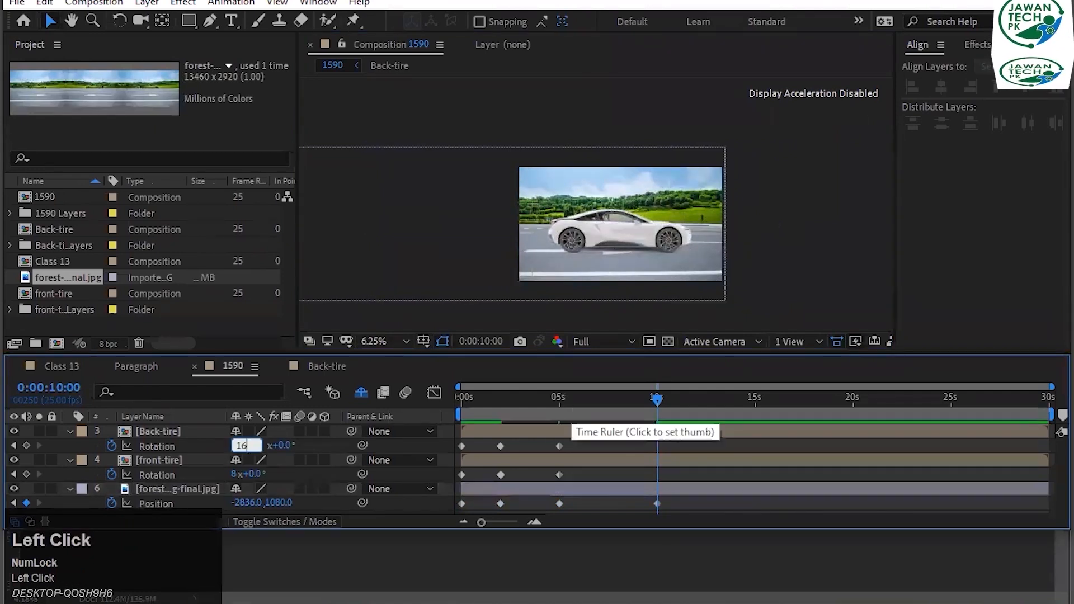
pyautogui.press('Return')
pyautogui.click(236, 473)
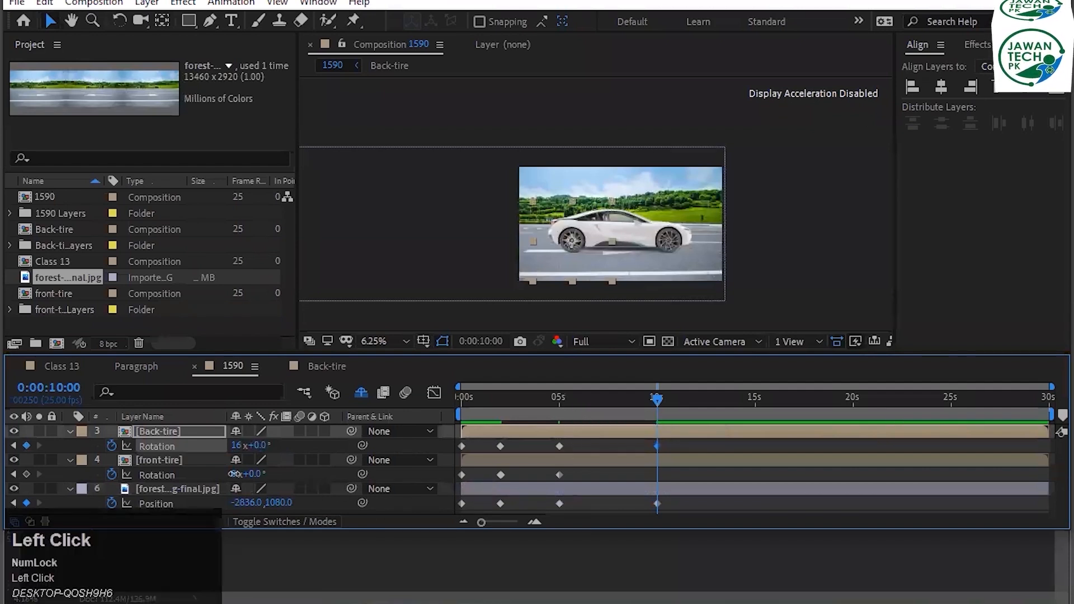
pyautogui.write('16')
pyautogui.press('Return')
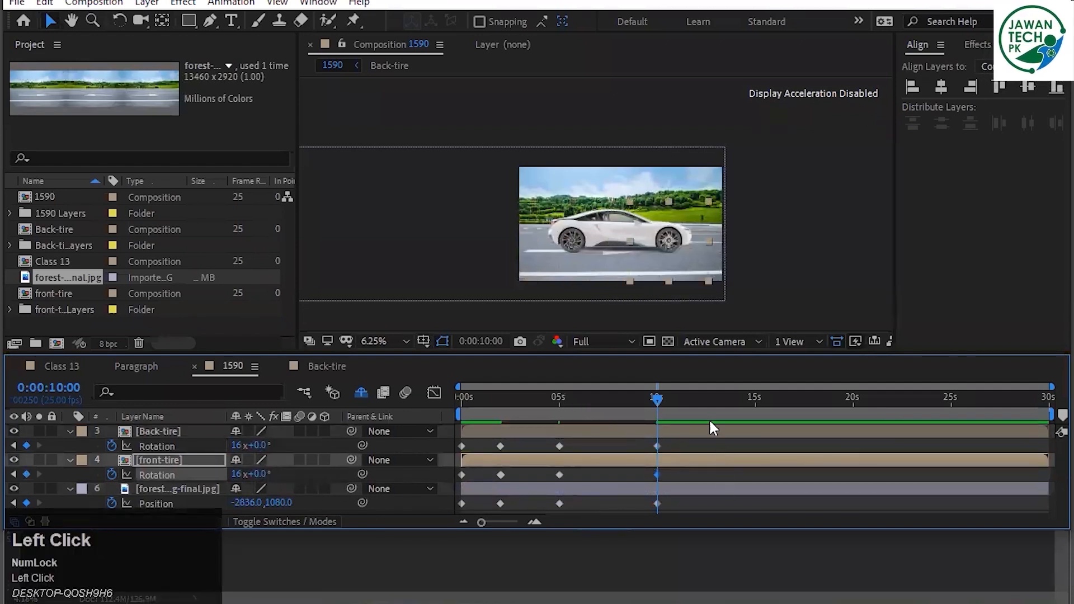
# Deselect all layers and save the project.
pyautogui.click(928, 224)
pyautogui.click(764, 205)
pyautogui.hotkey('ctrl', 's')
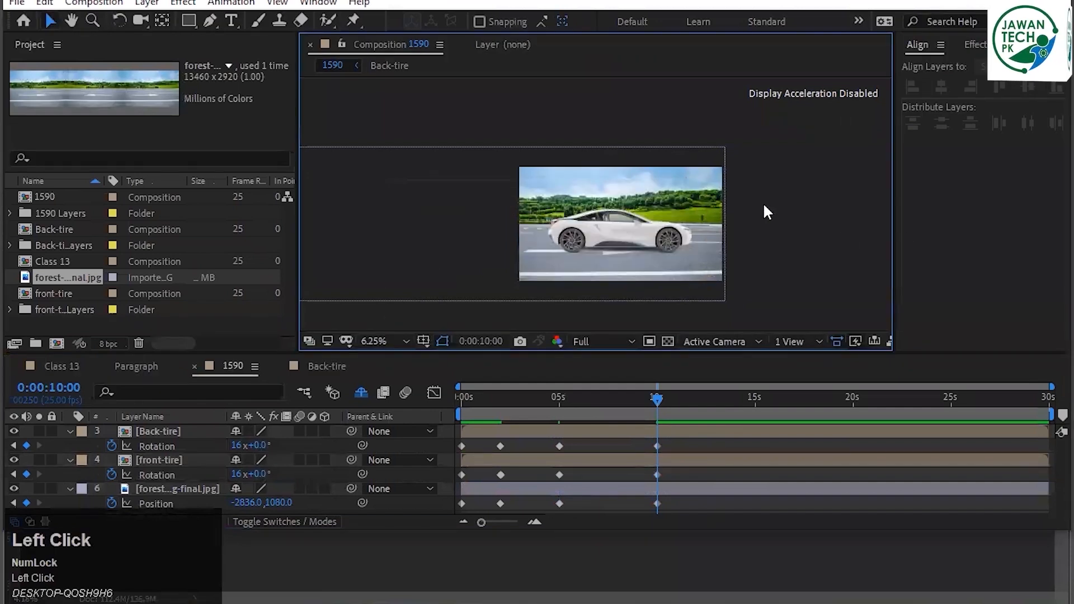
# Preview the animation from the first frame with the composition view maximized and fitted, and restore the normal layout.
pyautogui.press('`')
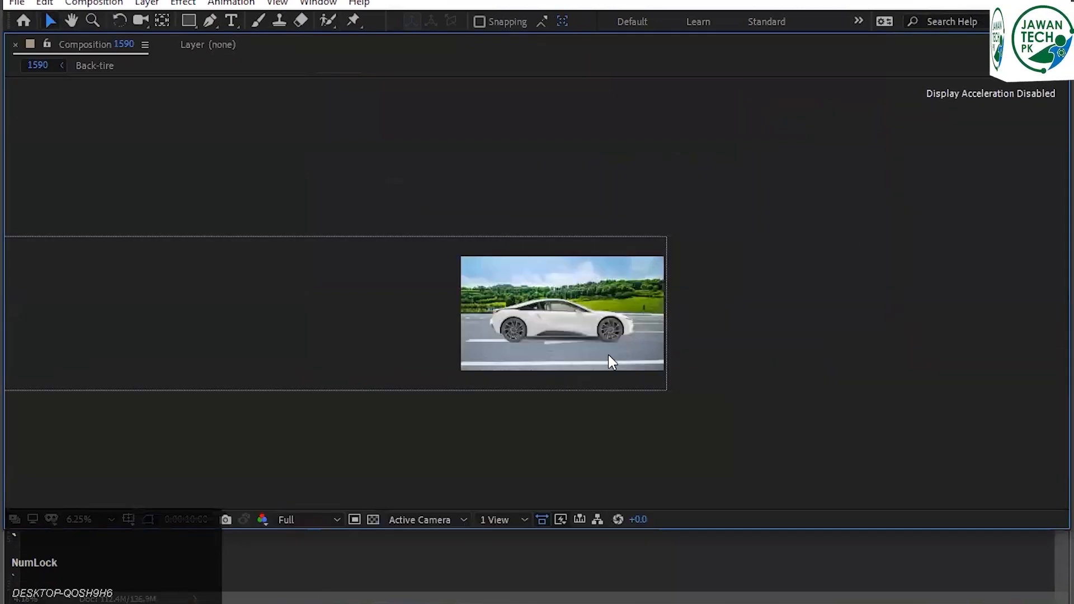
pyautogui.click(99, 511)
pyautogui.click(129, 226)
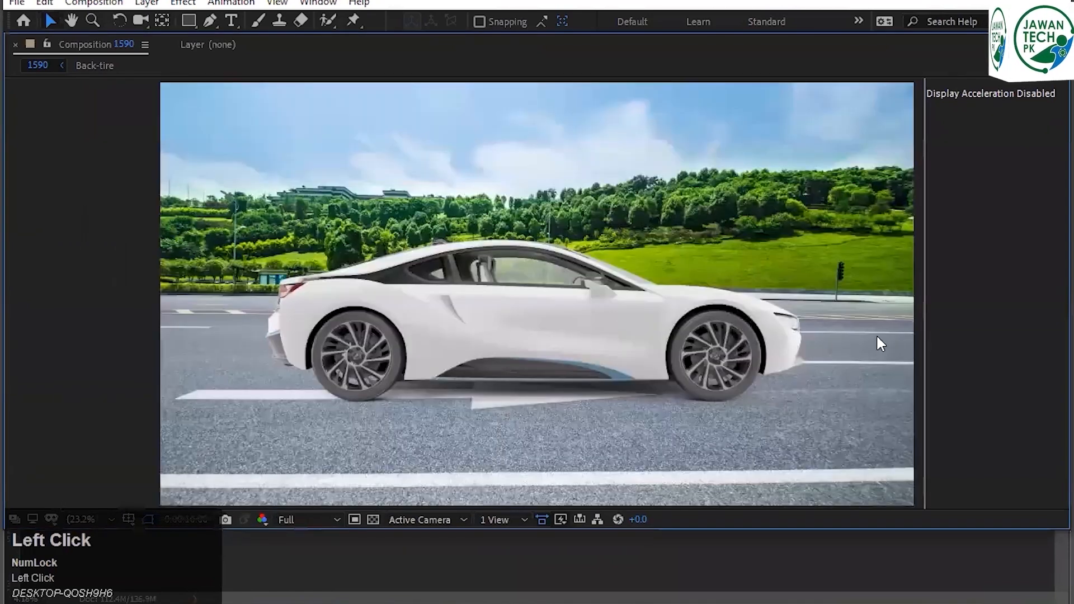
pyautogui.press('Home')
pyautogui.press('space')
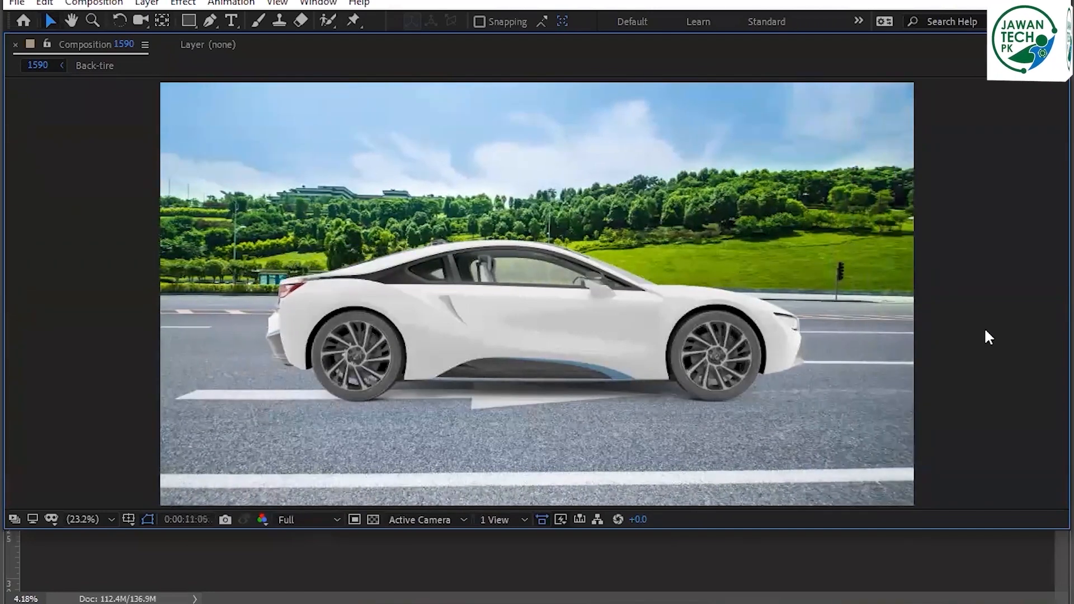
pyautogui.press('Home')
pyautogui.press('space')
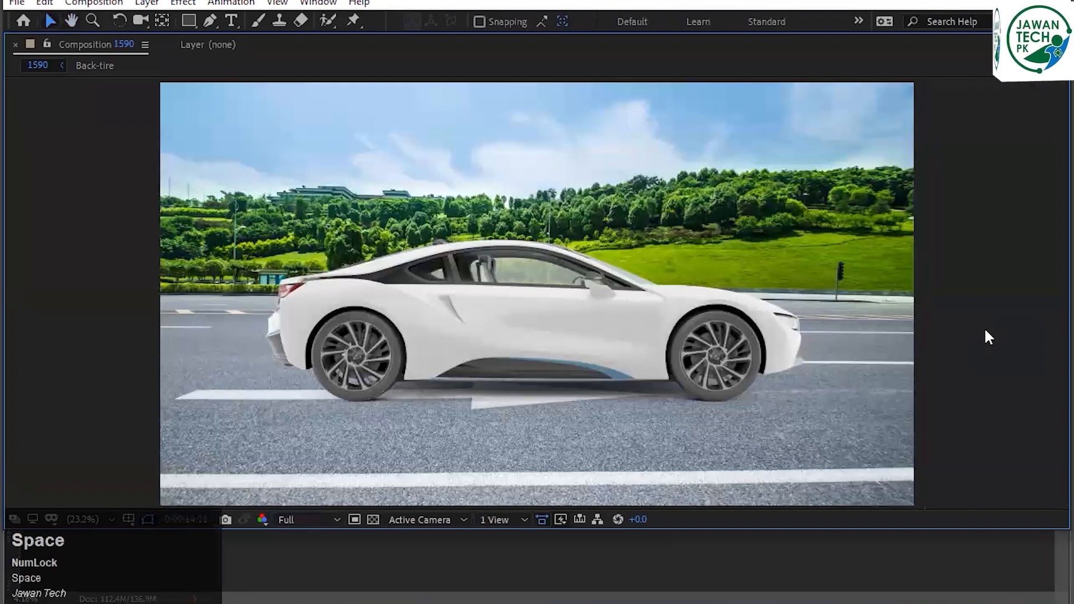
pyautogui.press('Escape')
pyautogui.click(121, 331)
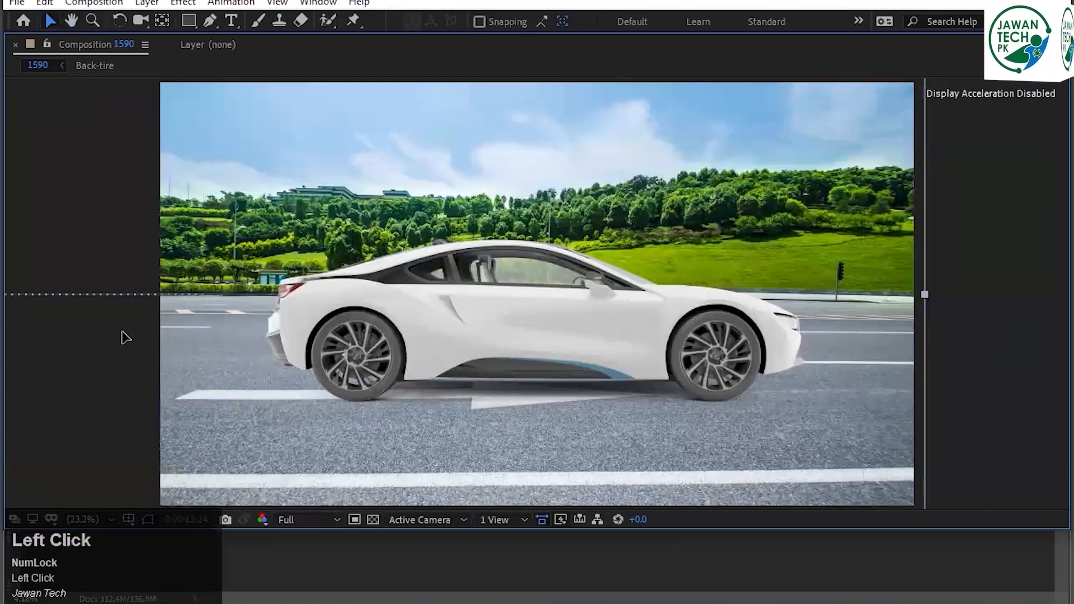
pyautogui.press('`')
# Preview the car animation in the normal layout from the start and again from about 4 seconds.
pyautogui.click(468, 397)
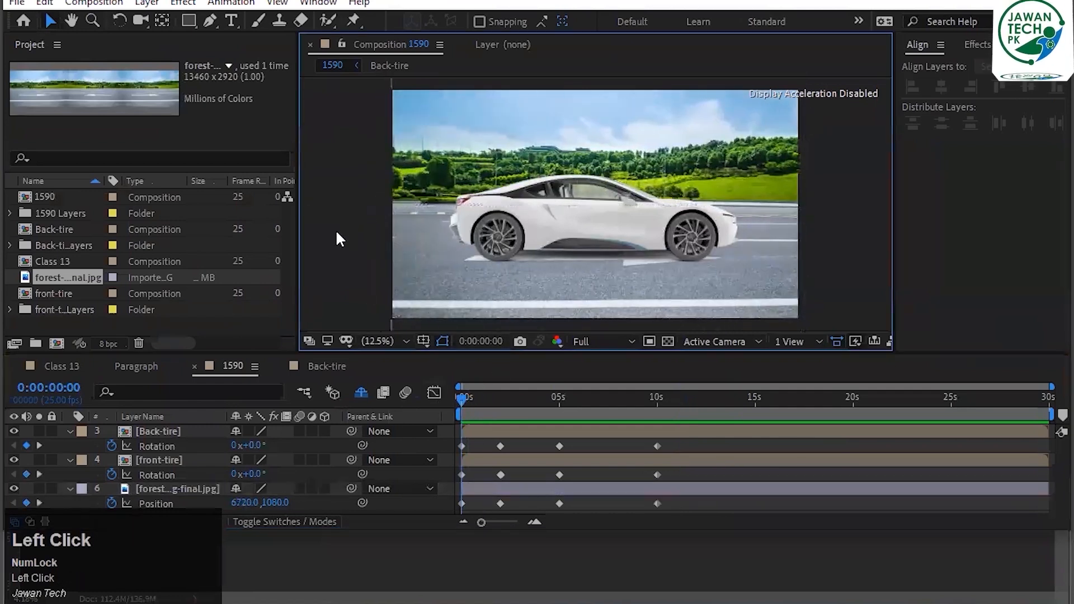
pyautogui.press('space')
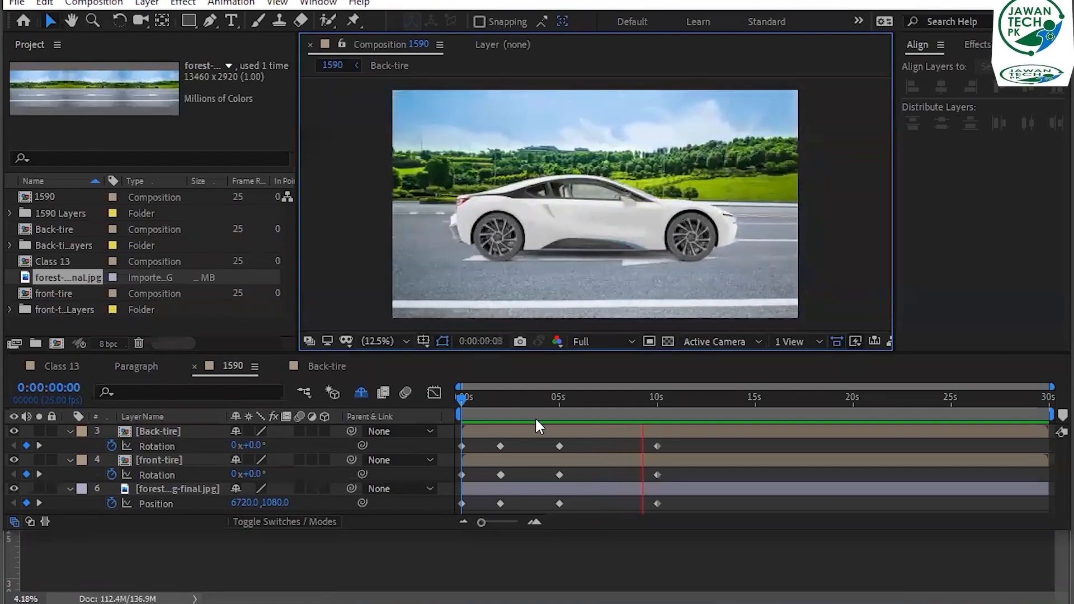
pyautogui.click(544, 399)
pyautogui.press('space')
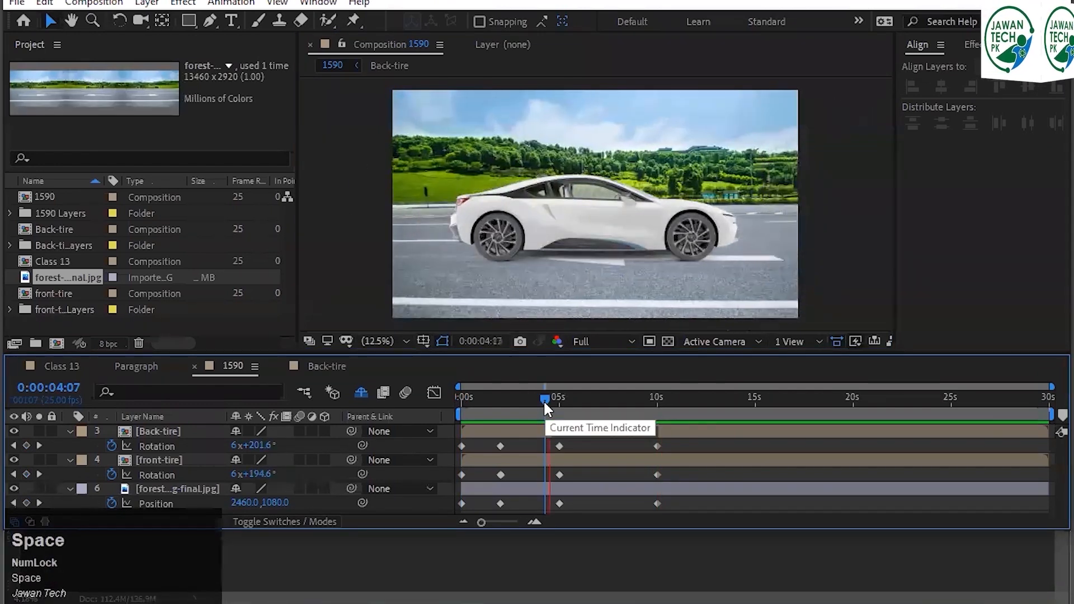
pyautogui.click(474, 398)
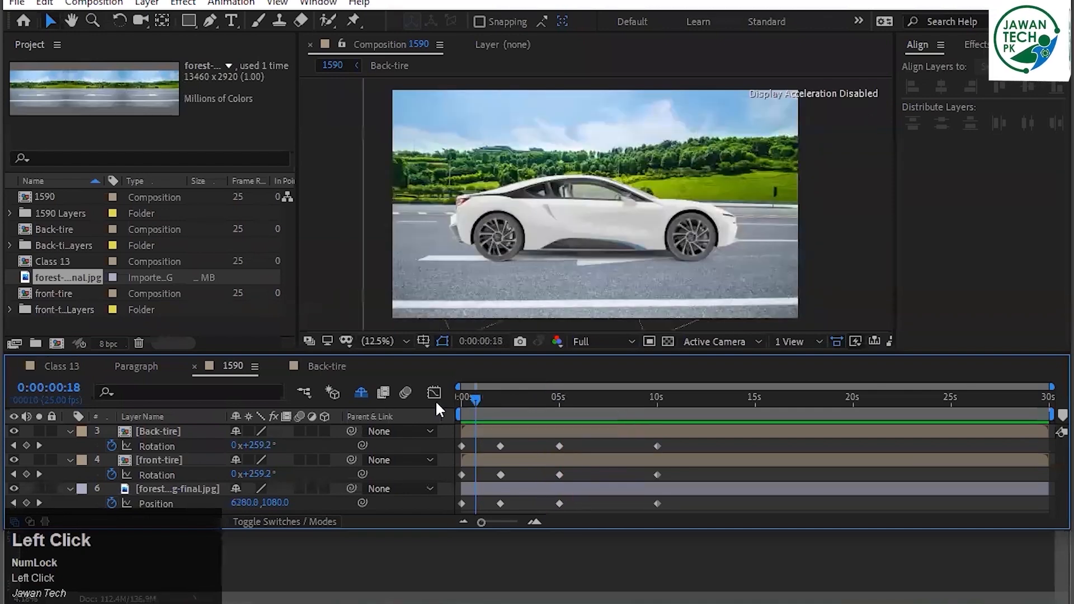
pyautogui.press('space')
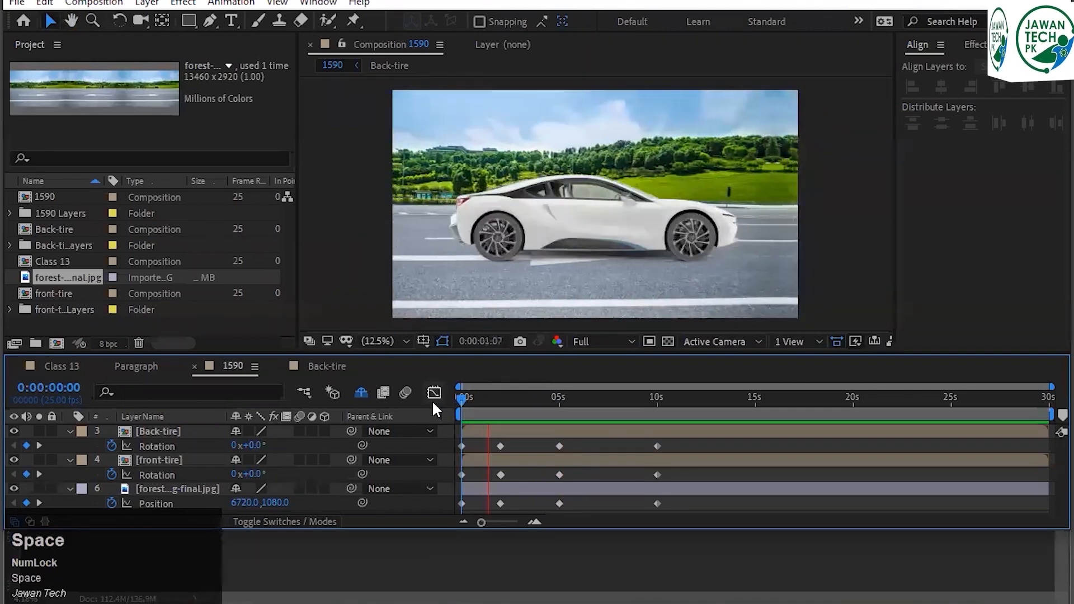
# Set the Back-tire and front-tire Rotation to 12 full turns each on the 10-second keyframes.
pyautogui.click(657, 398)
pyautogui.click(239, 474)
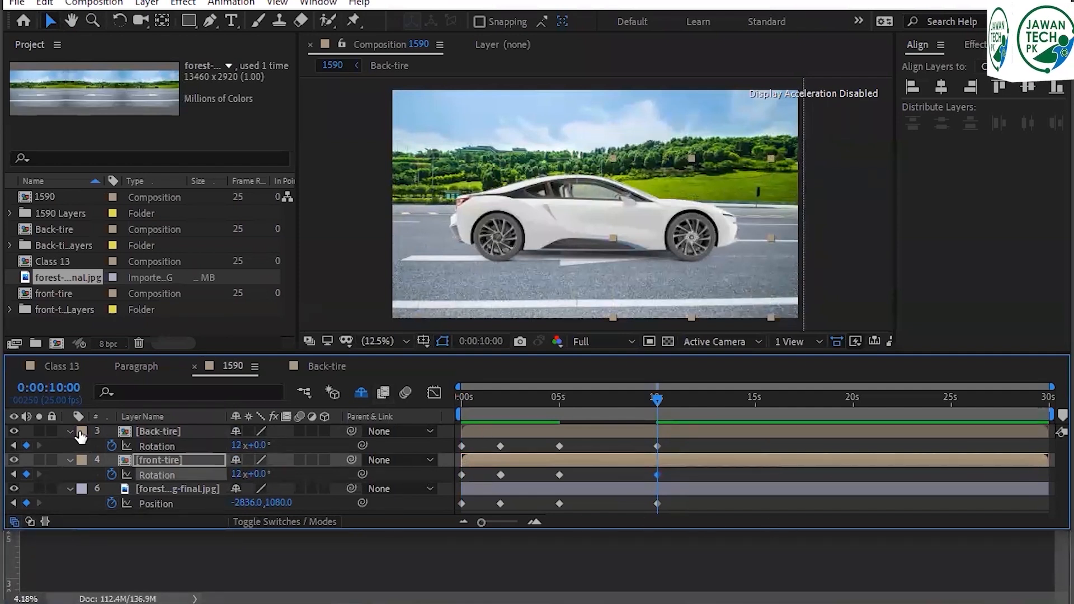
# Collapse the keyframed properties of the Back-tire, front-tire and forest background layers, and save the project.
pyautogui.click(153, 428)
pyautogui.keyDown('shift'); pyautogui.click(164, 485); pyautogui.keyUp('shift')
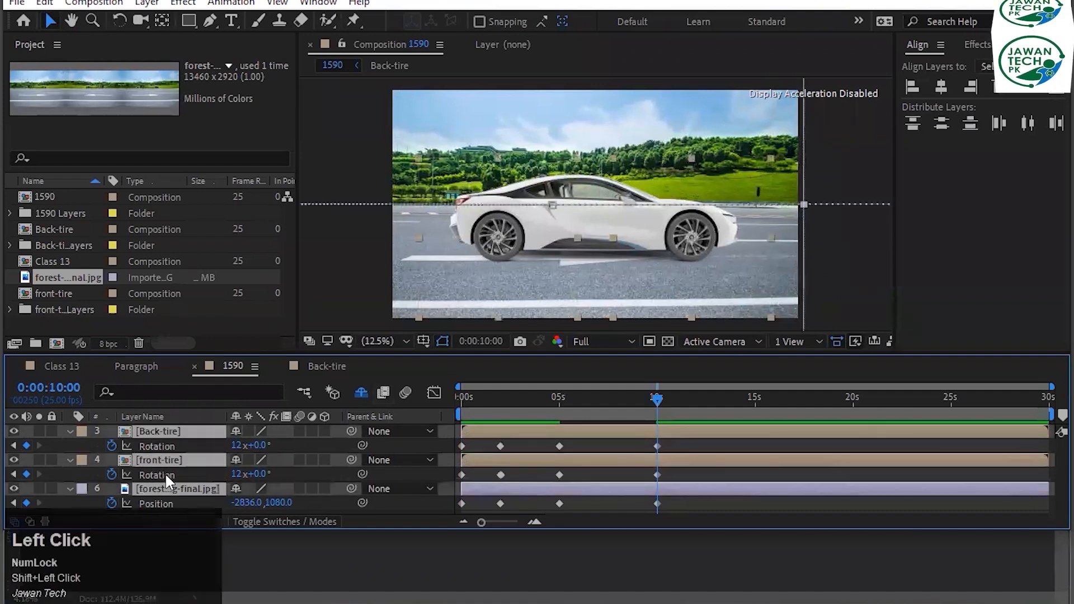
pyautogui.press('r')
pyautogui.press('r')
pyautogui.click(175, 493)
pyautogui.hotkey('ctrl', 's')
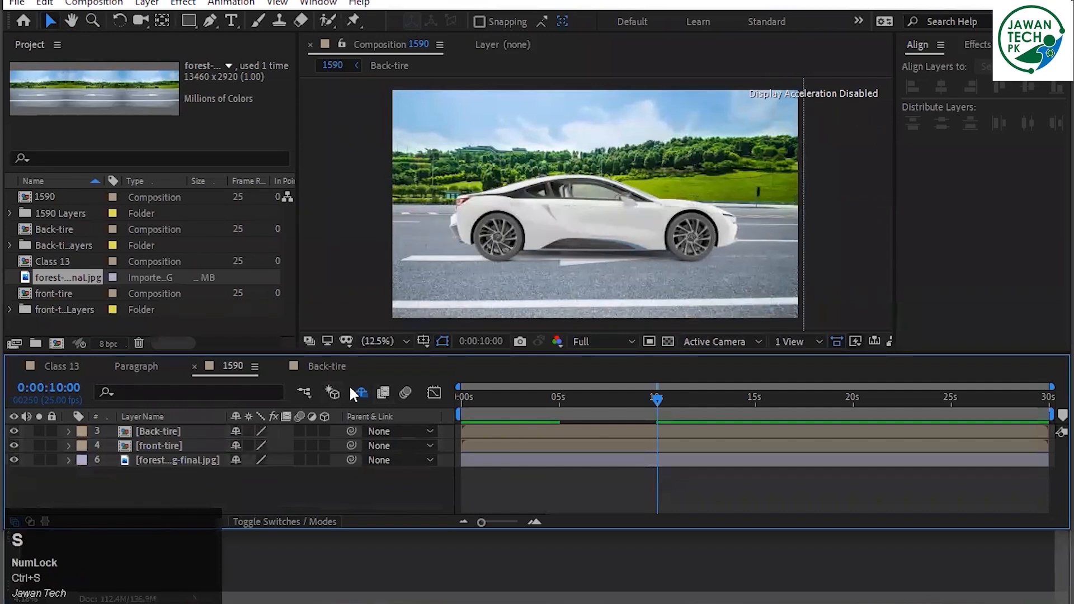
# Show the hidden shy layers and delete the unused Back tire and Front Tire layers.
pyautogui.click(358, 392)
pyautogui.scroll(-1, 196, 450)
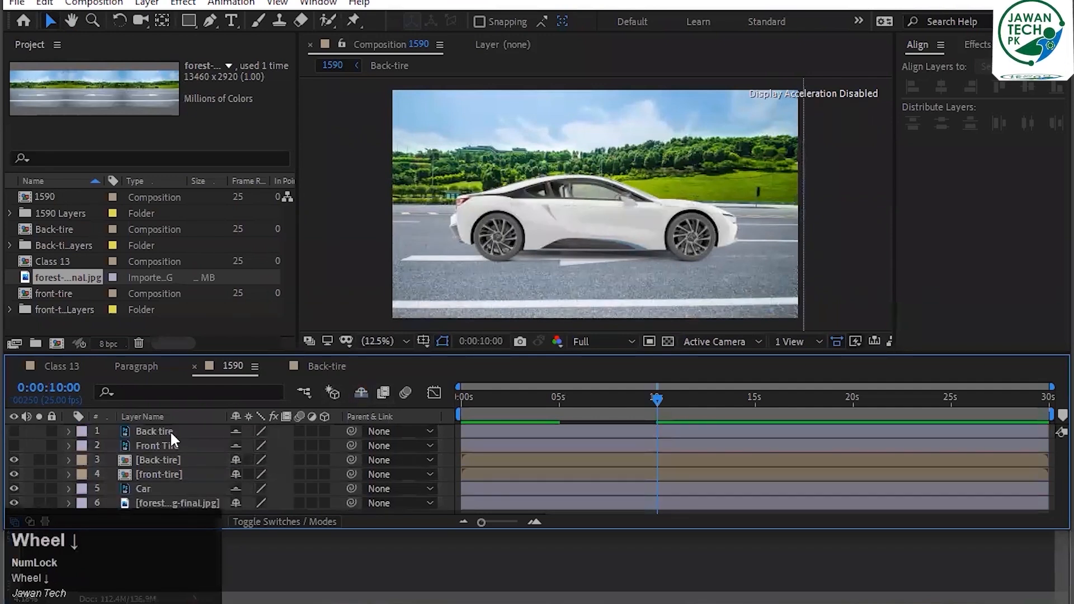
pyautogui.click(170, 431)
pyautogui.click(172, 446)
pyautogui.click(172, 456)
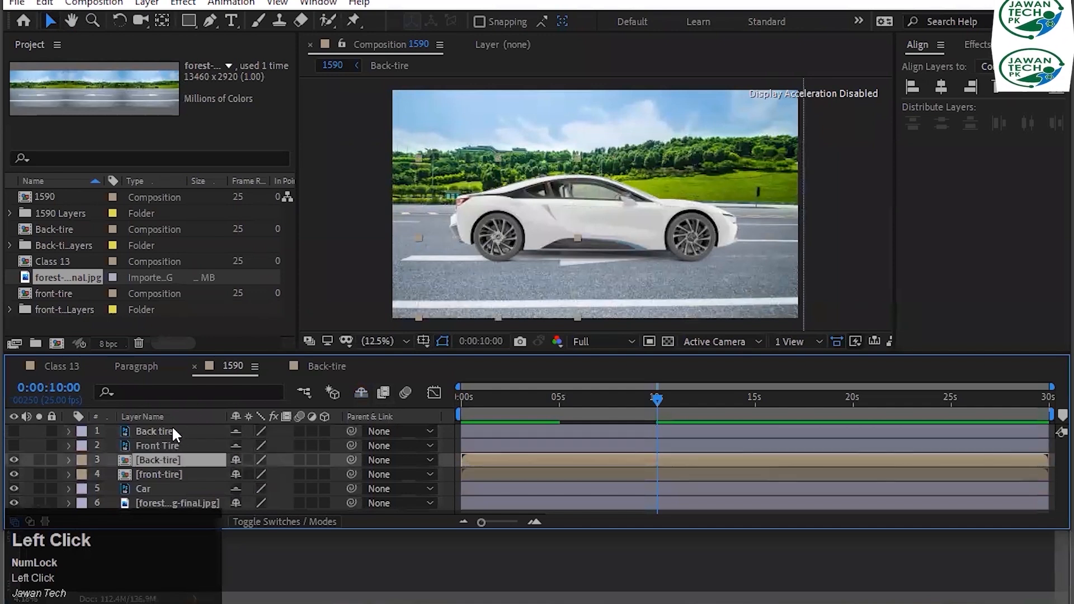
pyautogui.click(173, 431)
pyautogui.press('Delete')
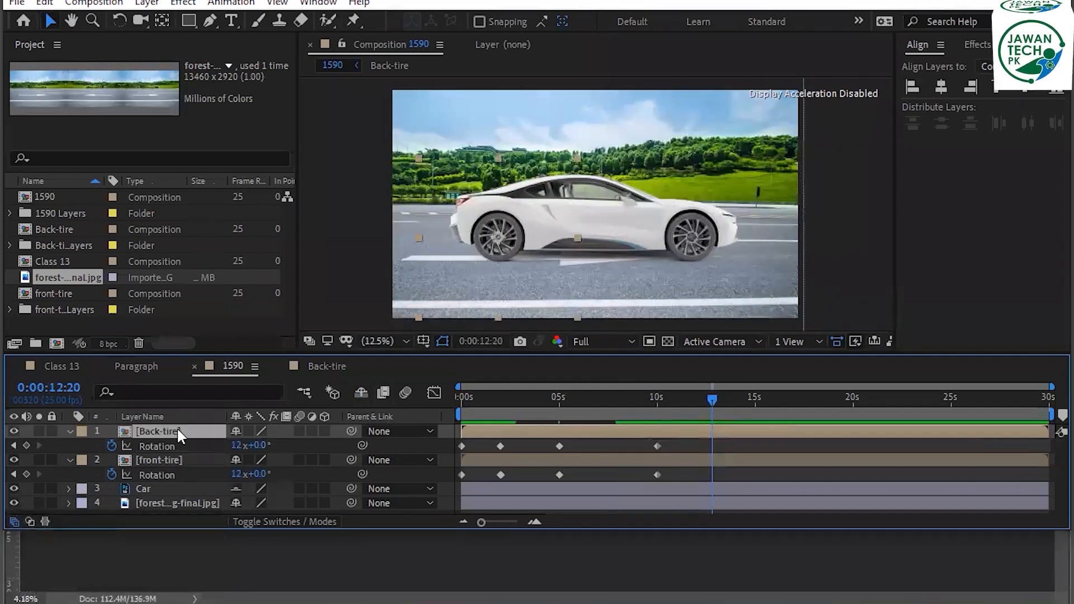
# Try to copy both tires' 2-second Rotation keyframes to 0:00:13:07, and undo the paste.
pyautogui.click(173, 460)
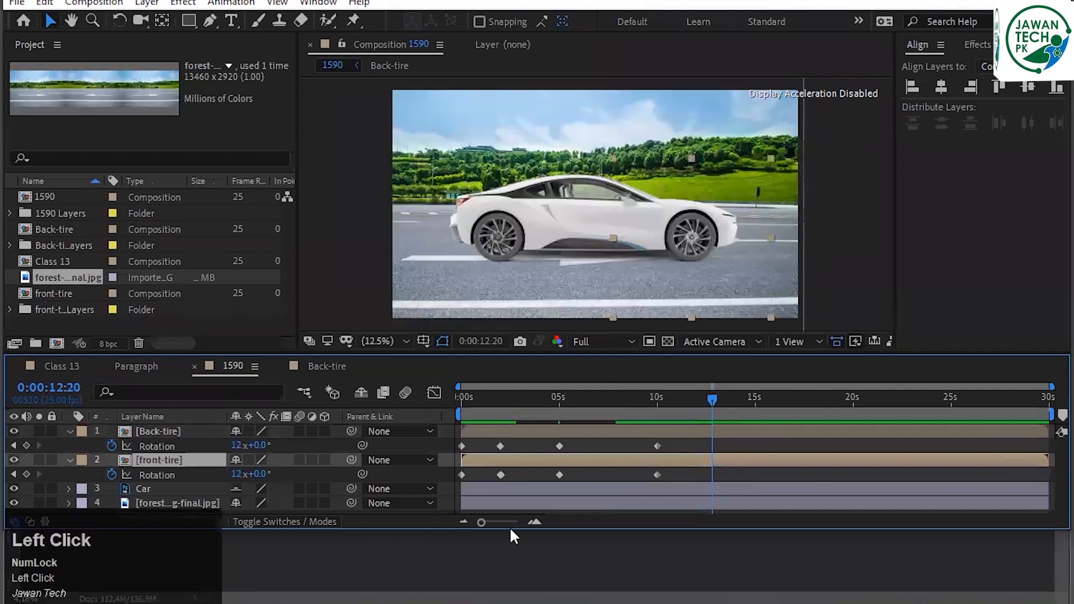
pyautogui.click(496, 446)
pyautogui.keyDown('shift'); pyautogui.click(498, 473); pyautogui.keyUp('shift')
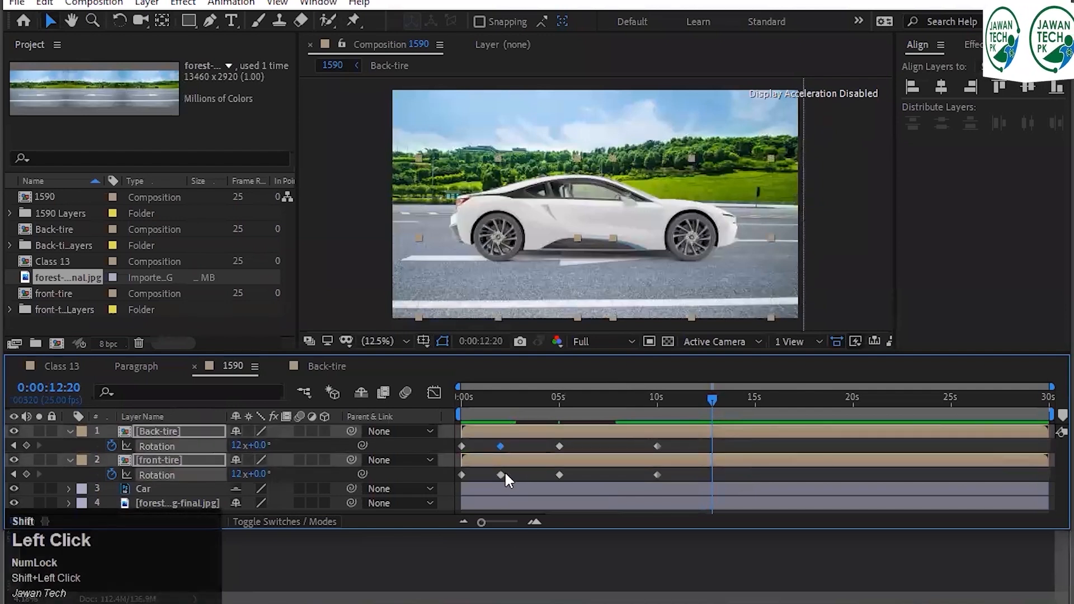
pyautogui.hotkey('ctrl', 'c')
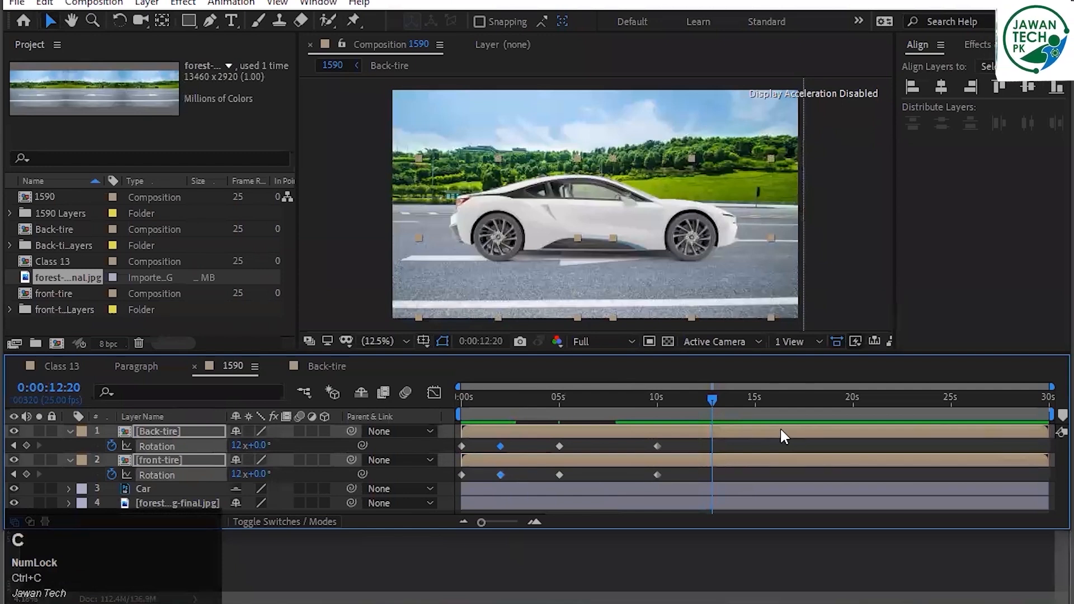
pyautogui.moveTo(709, 395); pyautogui.dragTo(720, 395)
pyautogui.hotkey('ctrl', 'v')
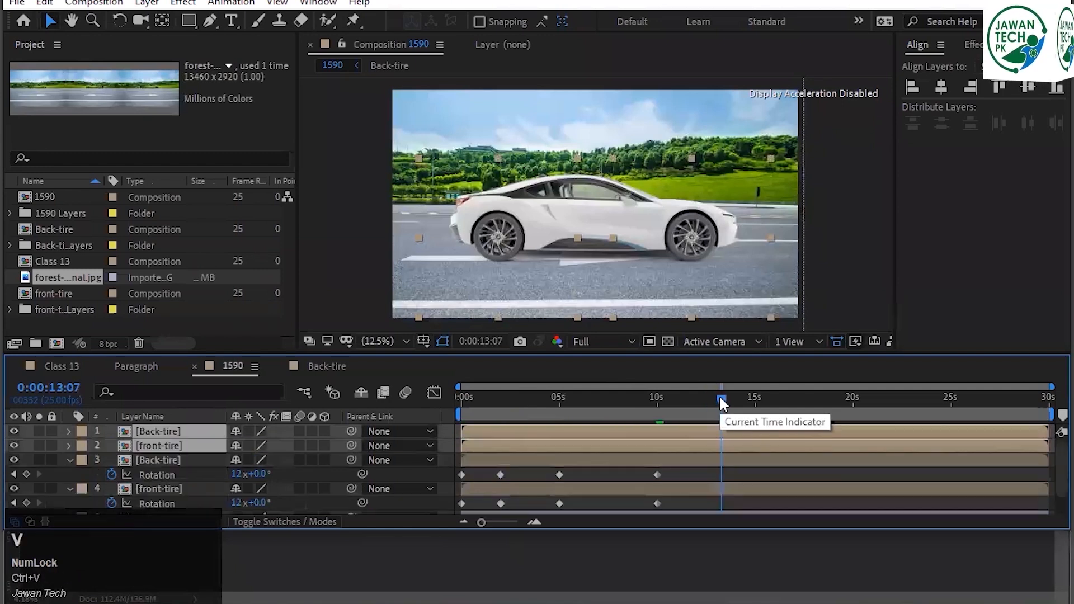
pyautogui.click(69, 441)
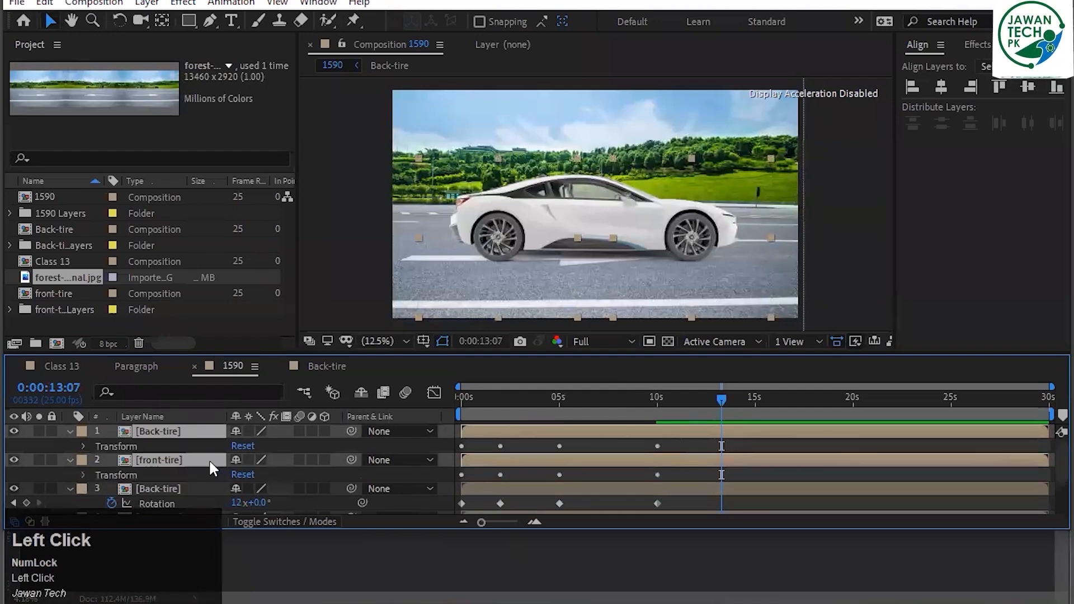
pyautogui.hotkey('ctrl', 'z')
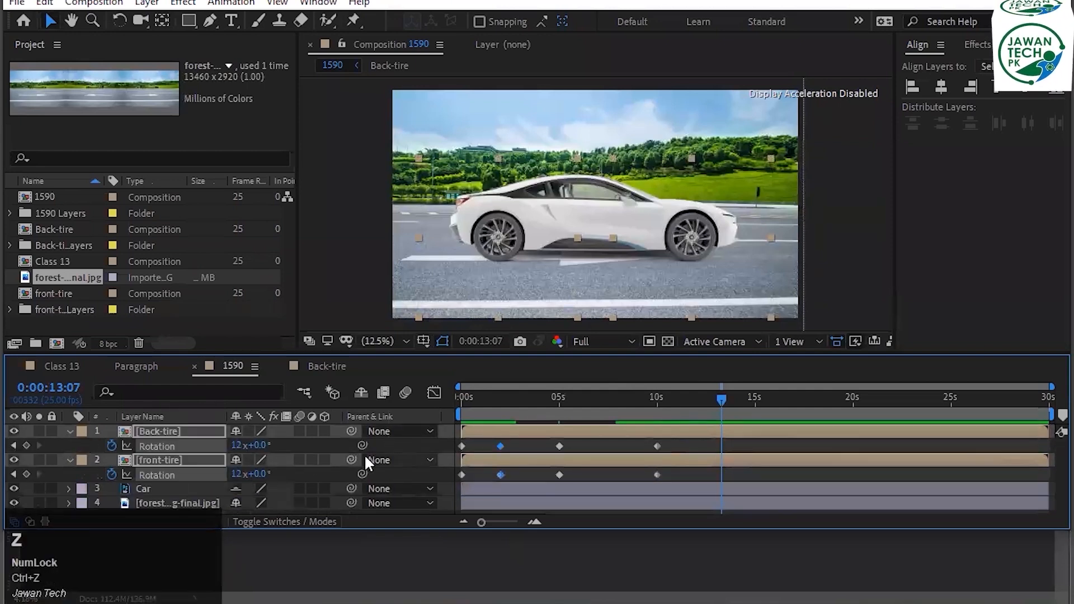
pyautogui.click(797, 445)
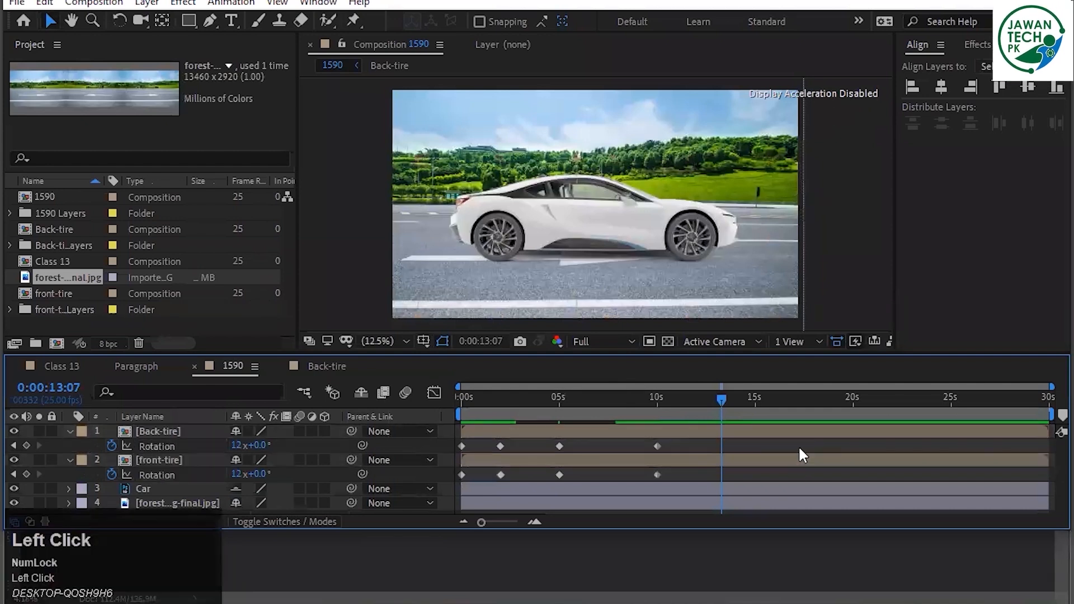
pyautogui.click(44, 3)
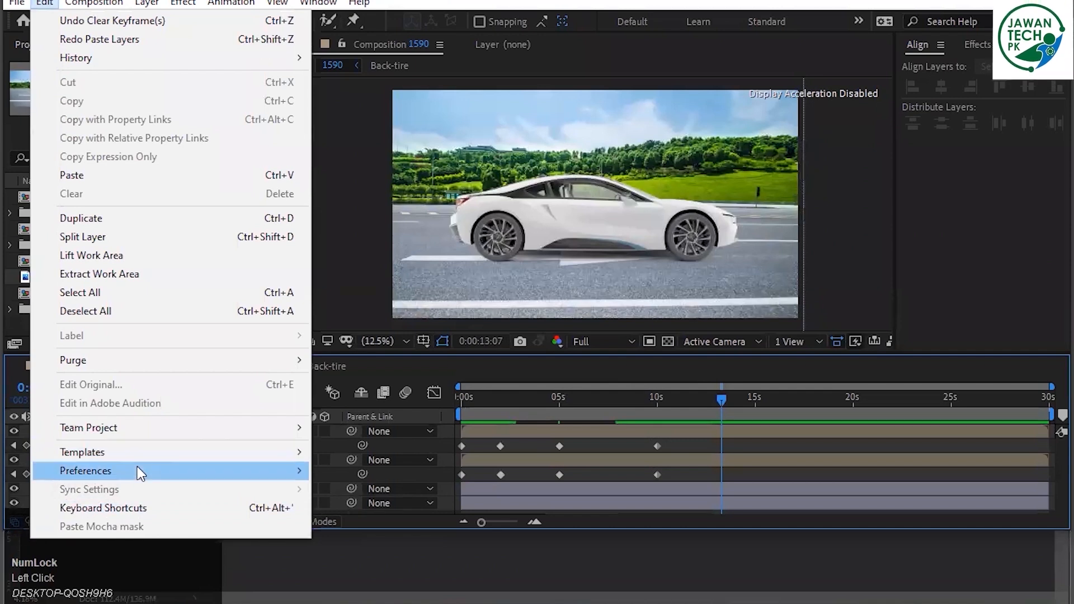
pyautogui.moveTo(224, 470)
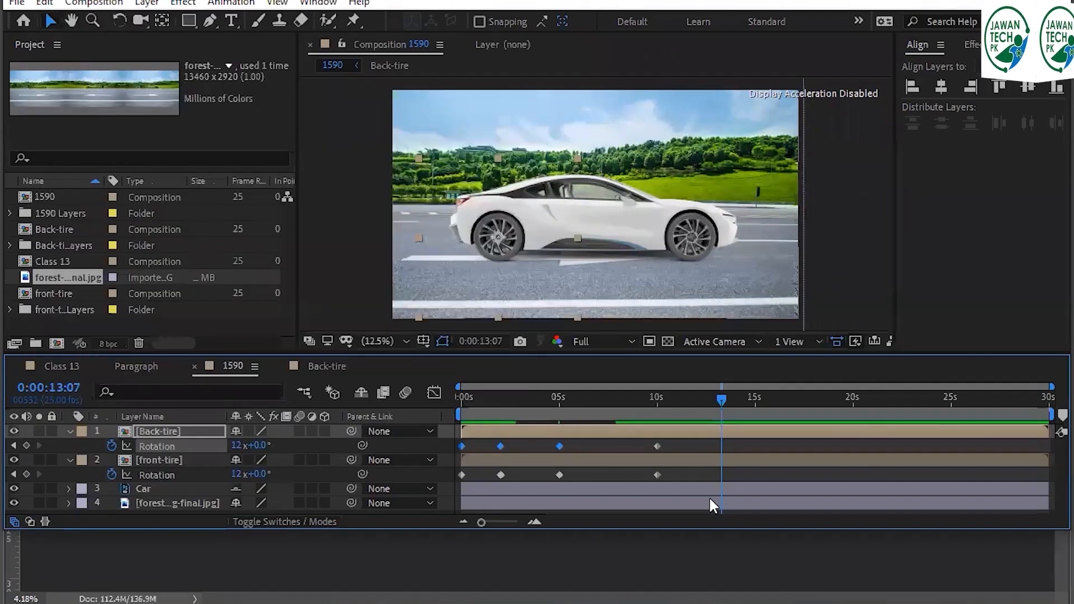
# Toggle the timeline's Layer Switches pane off and back on several times.
pyautogui.click(14, 520)
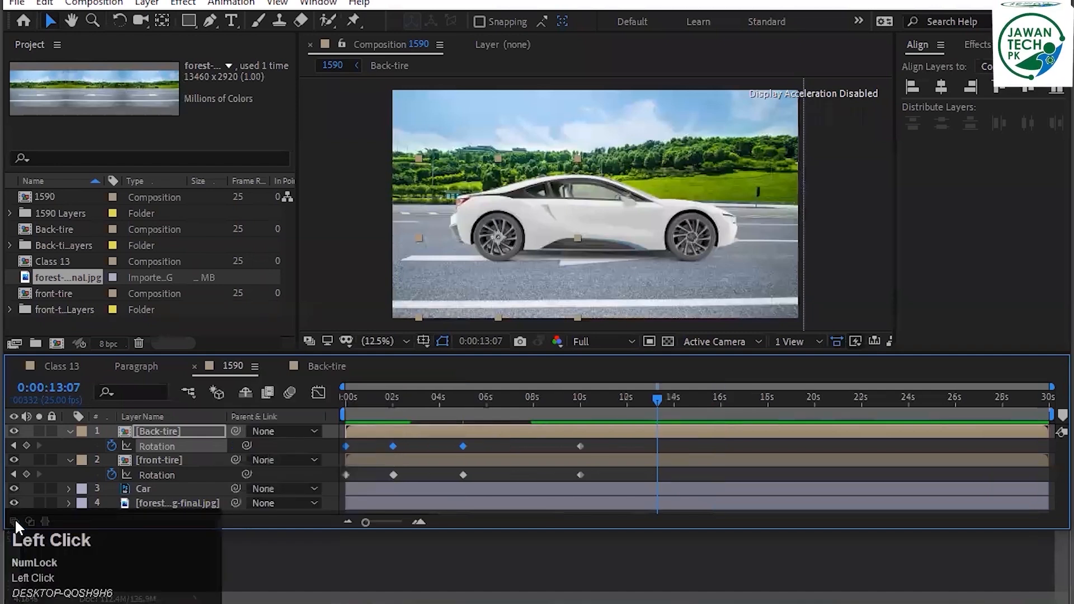
pyautogui.click(15, 521)
pyautogui.click(15, 522)
pyautogui.click(15, 521)
pyautogui.click(15, 521)
pyautogui.click(14, 520)
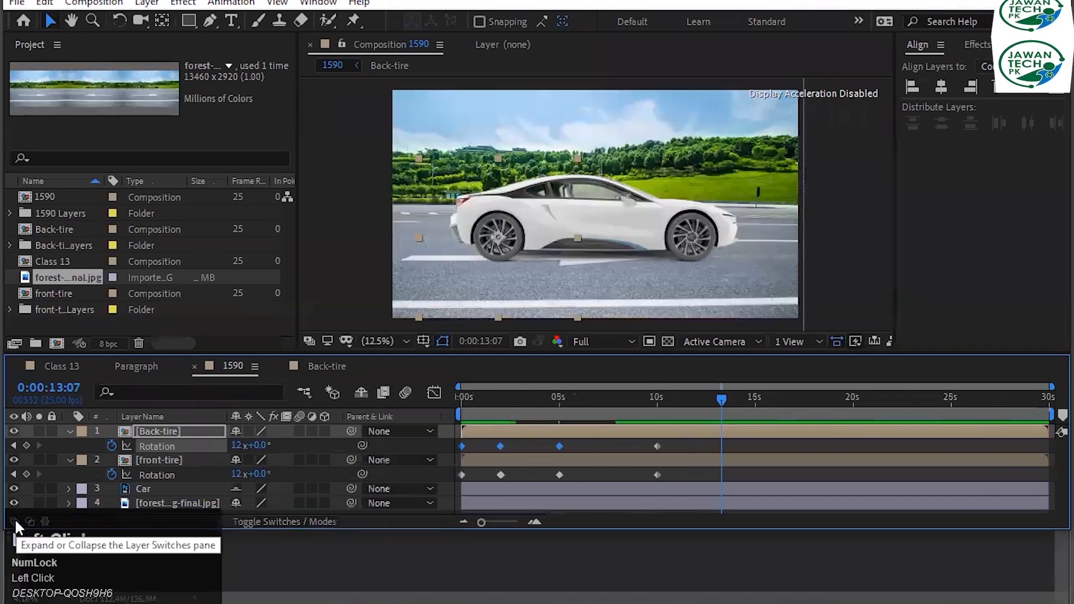
pyautogui.click(15, 520)
pyautogui.click(14, 520)
pyautogui.click(14, 520)
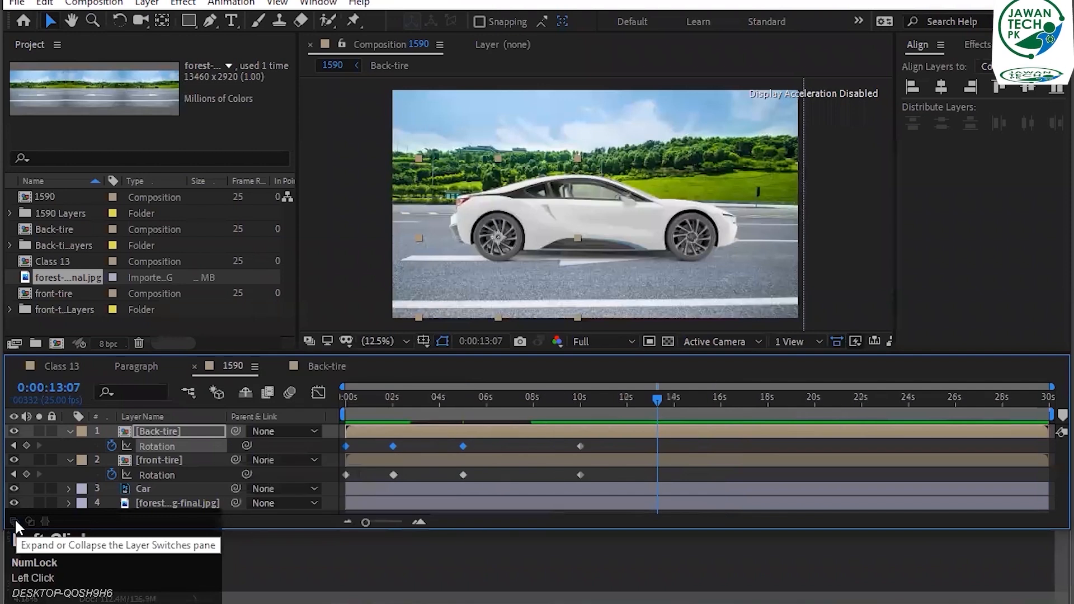
pyautogui.click(15, 520)
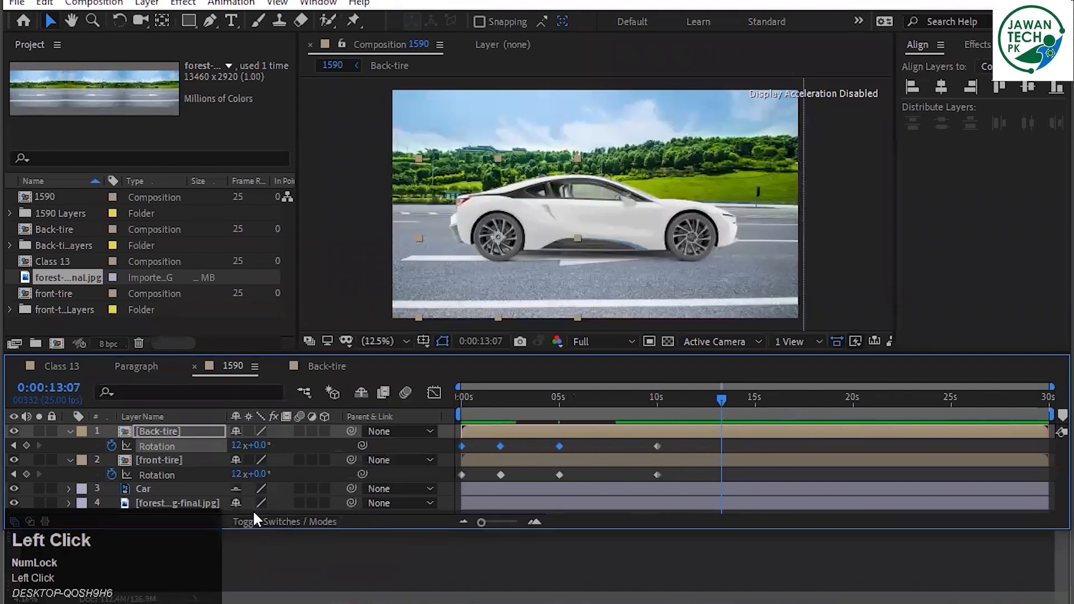
# Toggle the timeline's time and Transfer Controls panes on and back off.
pyautogui.click(45, 520)
pyautogui.click(45, 520)
pyautogui.click(45, 520)
pyautogui.click(45, 514)
pyautogui.click(26, 518)
pyautogui.click(25, 518)
pyautogui.click(25, 518)
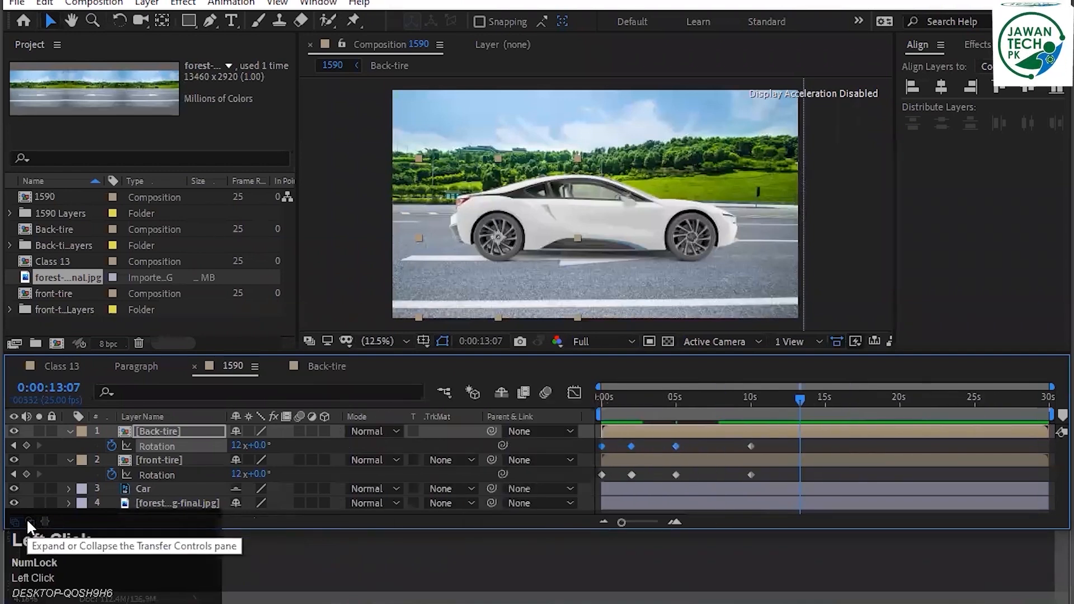
pyautogui.click(25, 518)
# Save the project, and return the playhead to 0:00:00:00 with no keyframes selected.
pyautogui.click(692, 446)
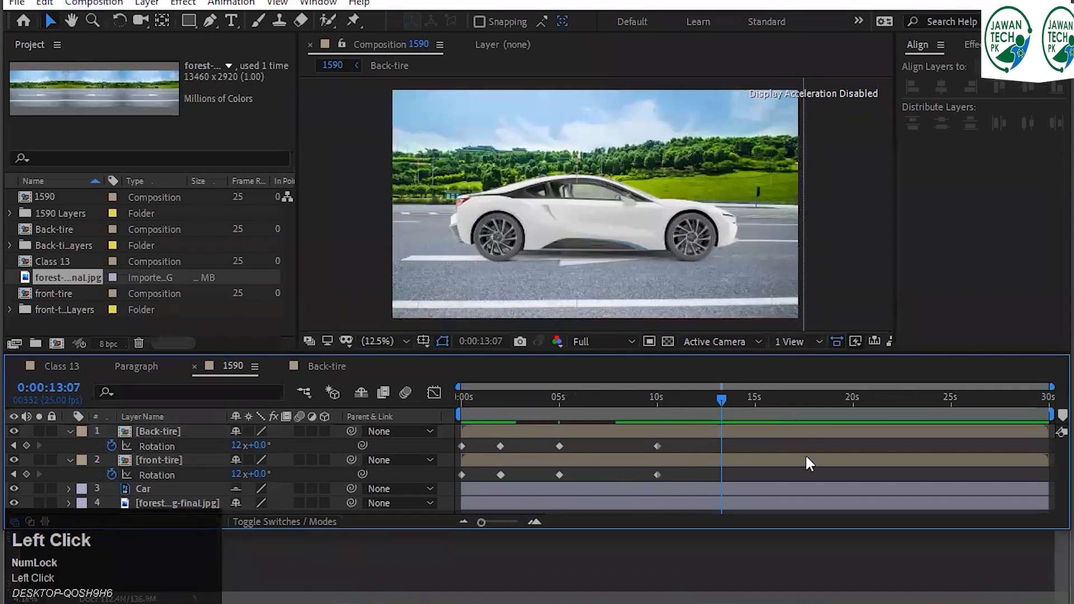
pyautogui.hotkey('ctrl', 's')
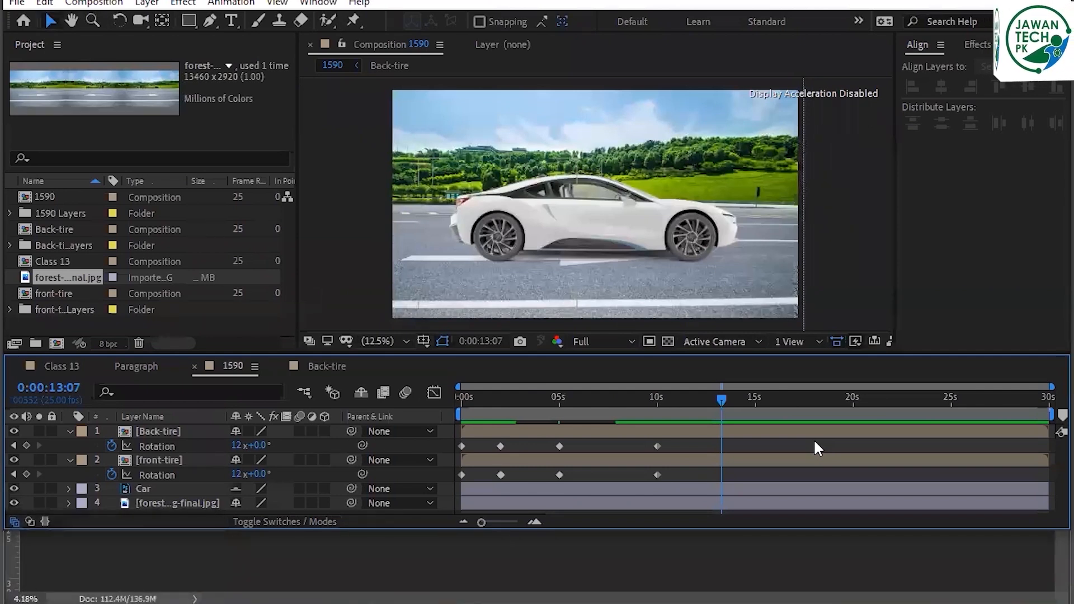
pyautogui.click(603, 414)
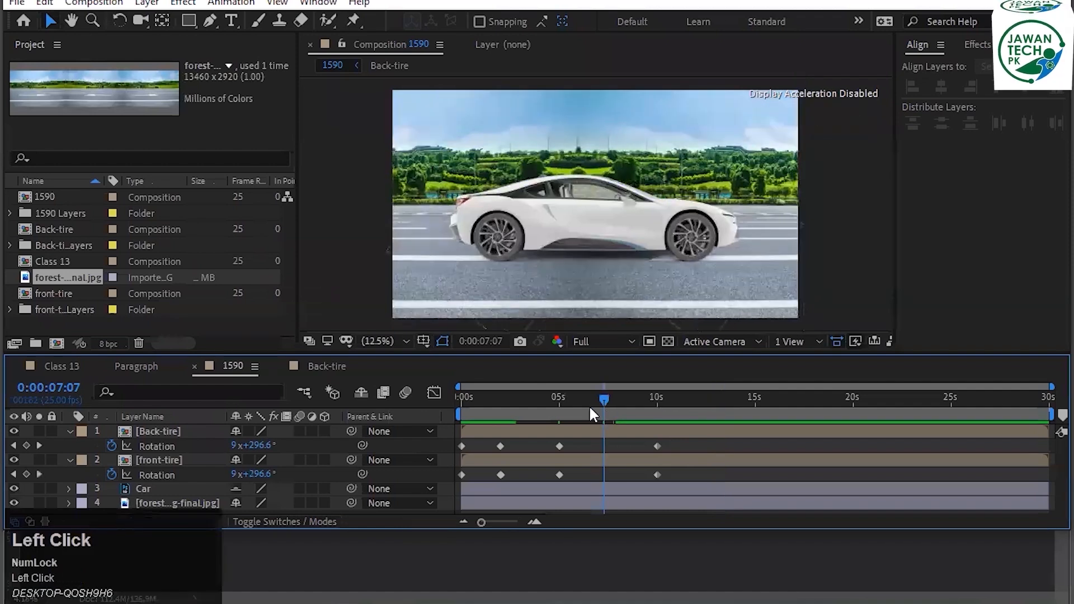
pyautogui.moveTo(590, 408); pyautogui.dragTo(461, 400)
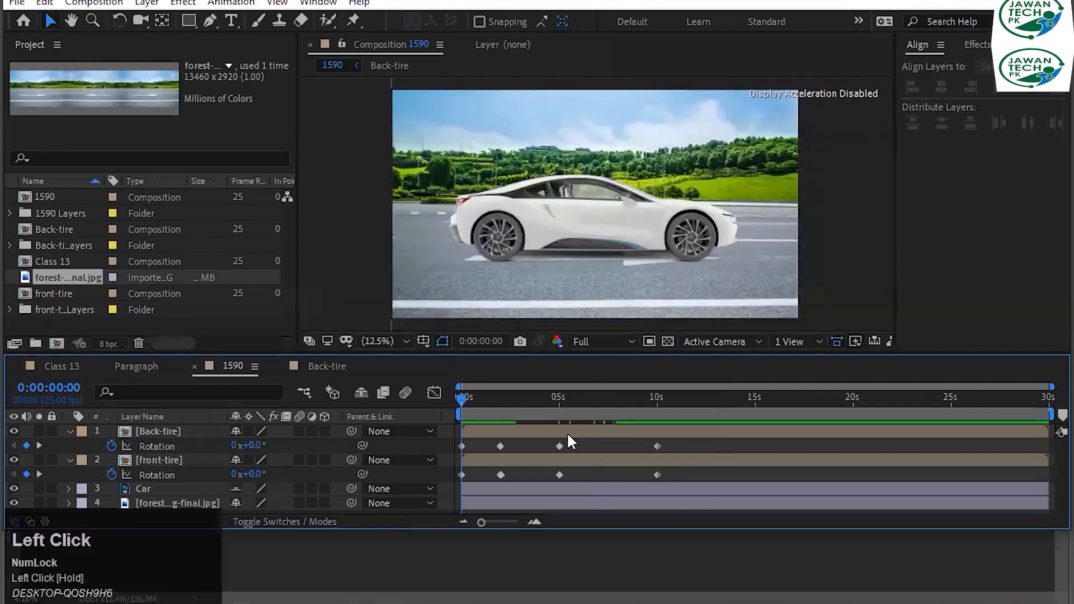
pyautogui.click(186, 445)
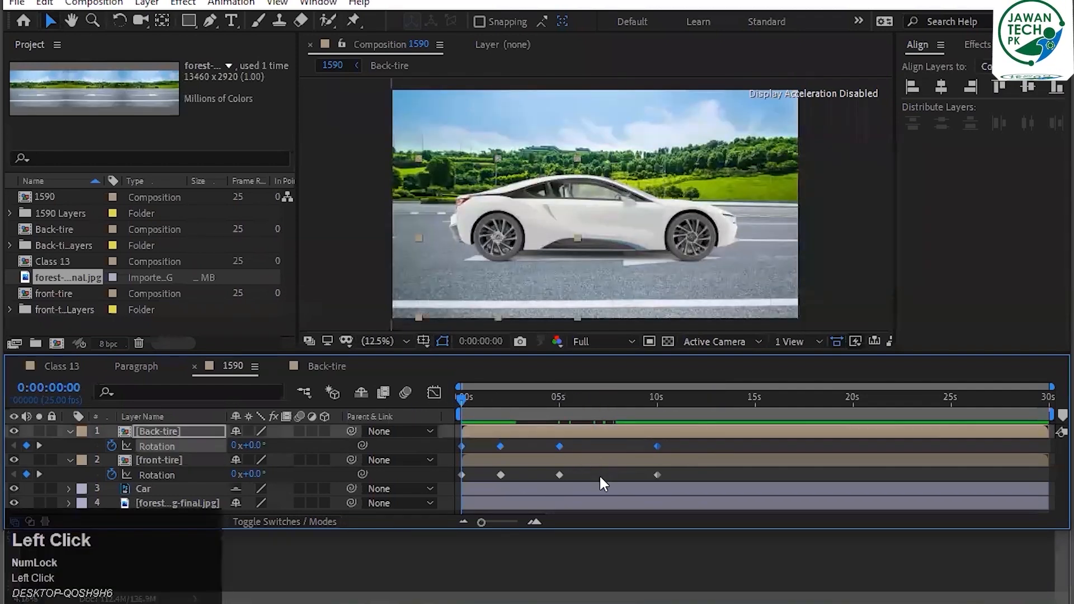
pyautogui.moveTo(705, 446); pyautogui.dragTo(463, 465)
pyautogui.click(712, 465)
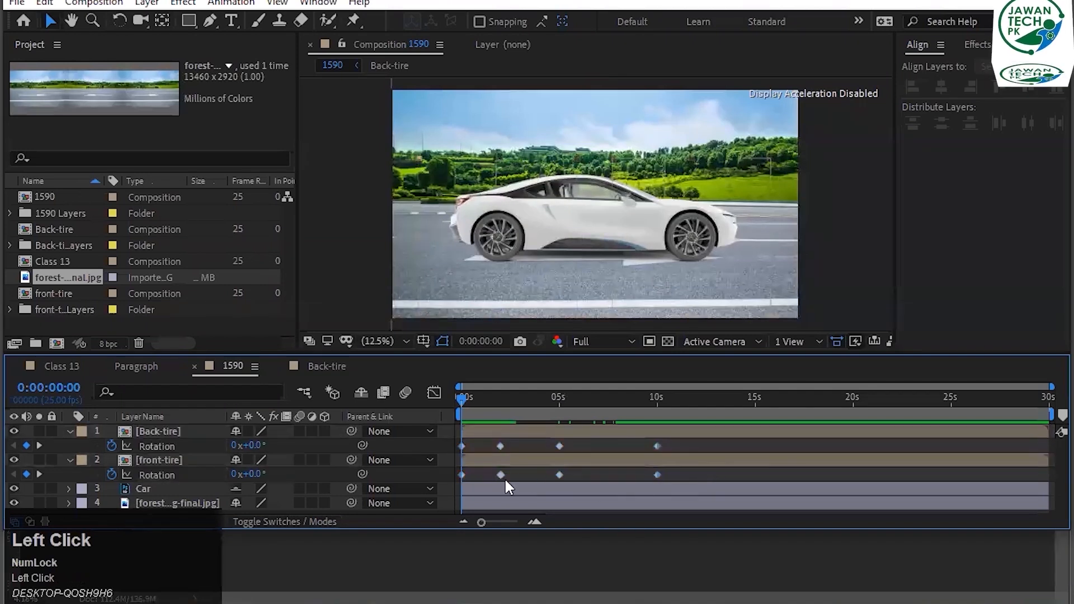
# Reveal only the Position property of the Car layer.
pyautogui.click(193, 491)
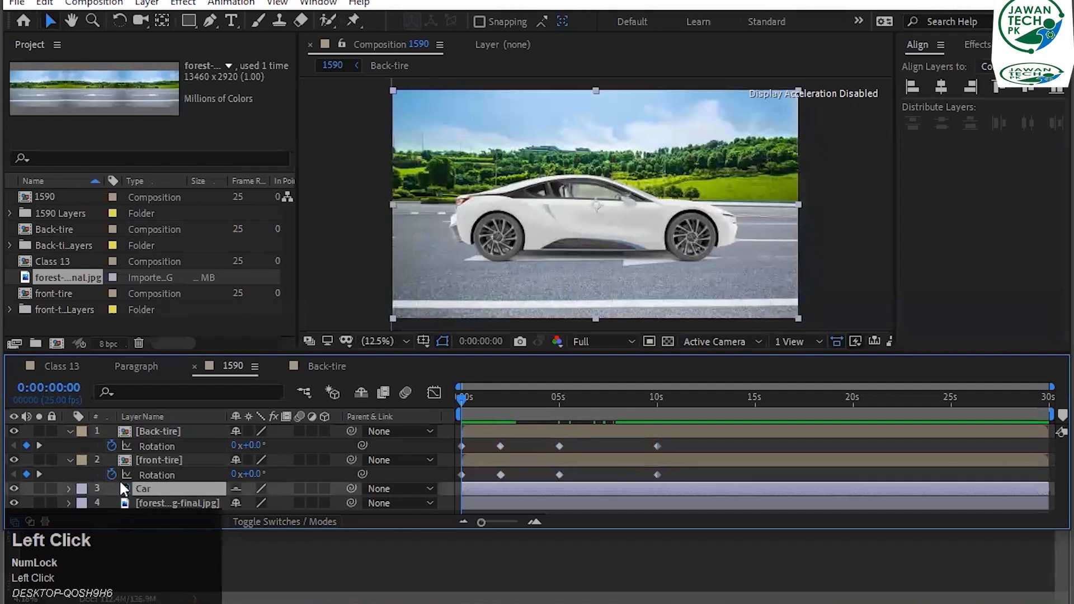
pyautogui.click(68, 488)
pyautogui.click(180, 478)
pyautogui.click(179, 489)
pyautogui.press('p')
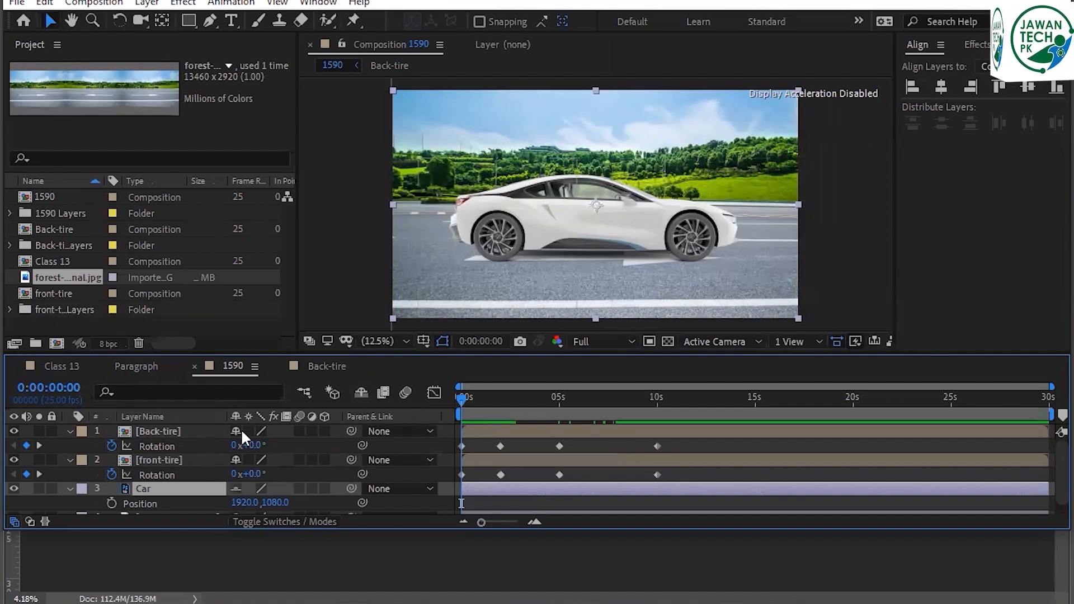
# Parent the Back-tire and front-tire layers to the Car layer.
pyautogui.click(388, 436)
pyautogui.click(385, 428)
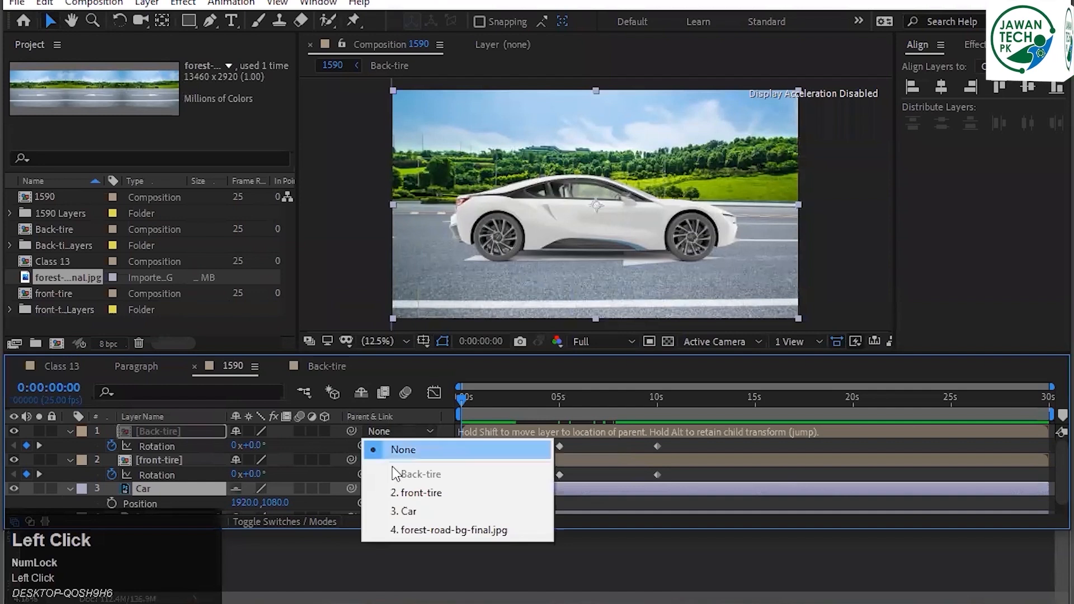
pyautogui.click(411, 512)
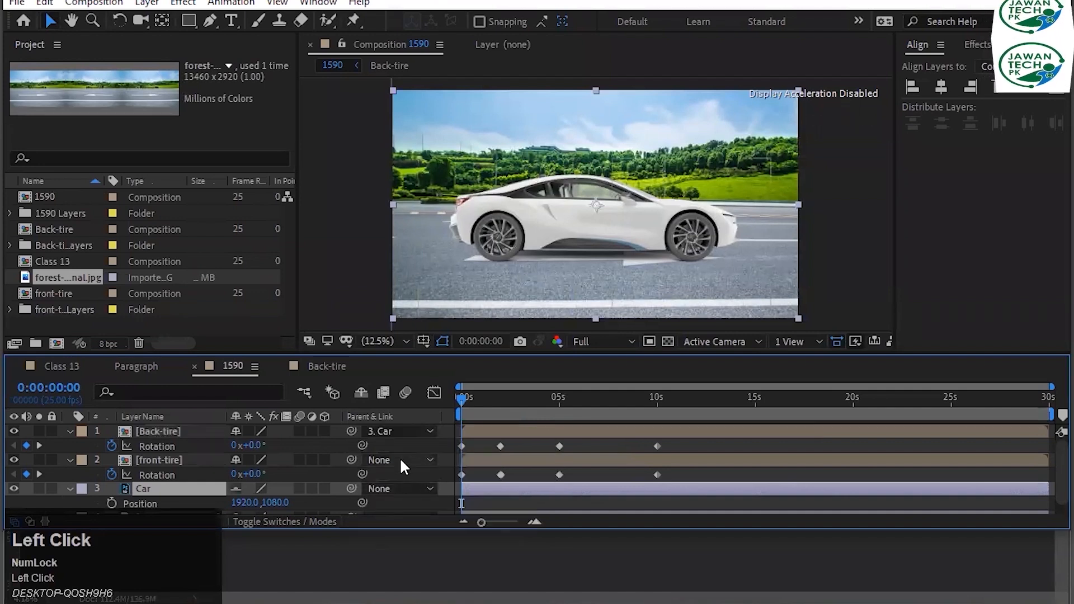
pyautogui.click(399, 457)
pyautogui.click(421, 539)
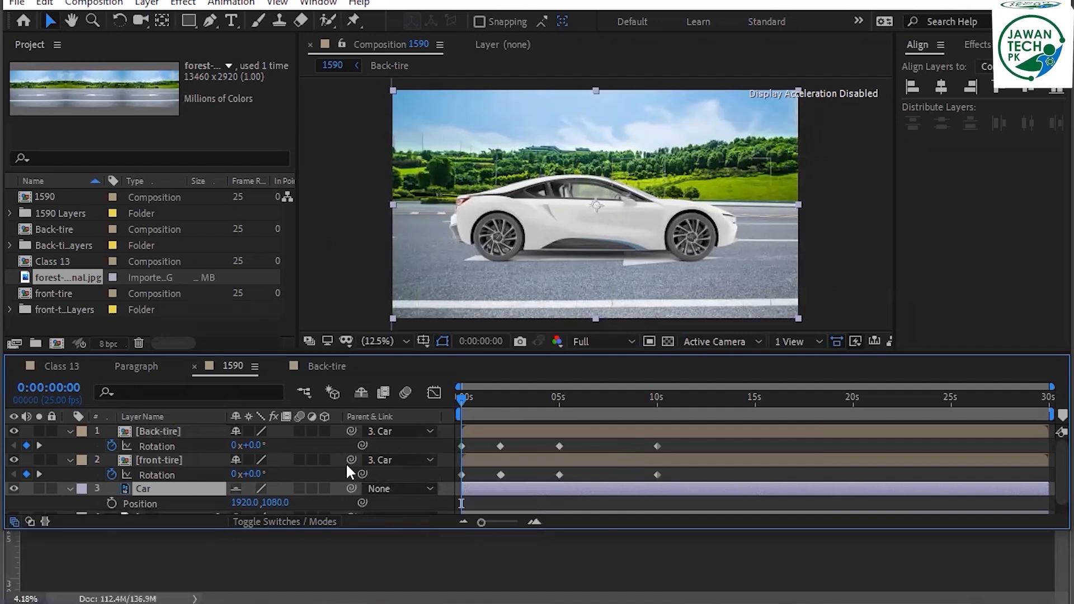
# Reassign the Car as front-tire's parent with the pick whip, and switch the layer list to source names and back.
pyautogui.moveTo(351, 459); pyautogui.dragTo(374, 488)
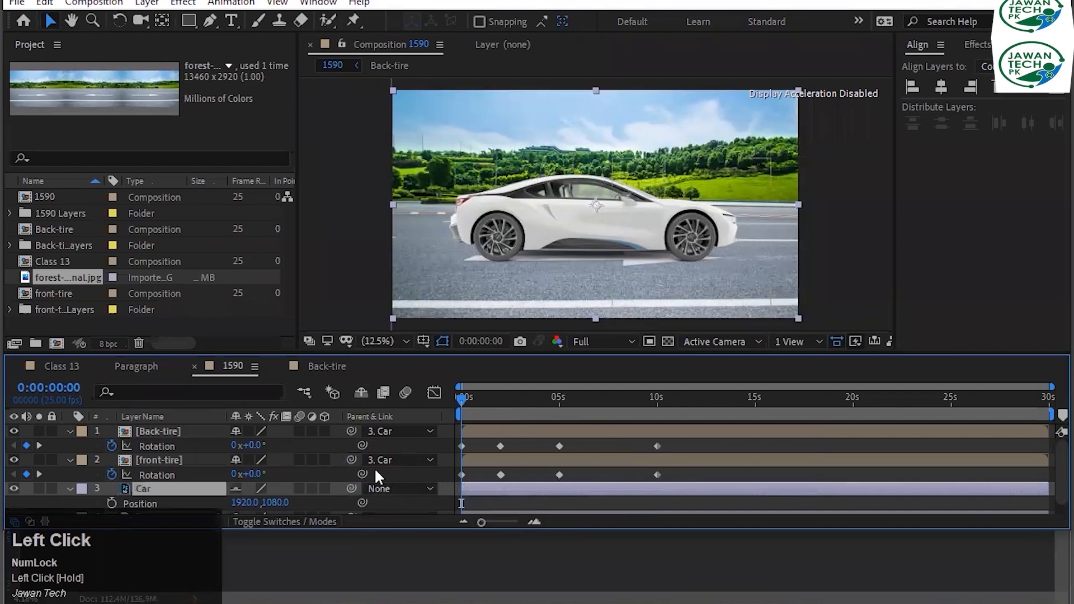
pyautogui.click(377, 460)
pyautogui.click(379, 478)
pyautogui.moveTo(351, 459); pyautogui.dragTo(375, 491)
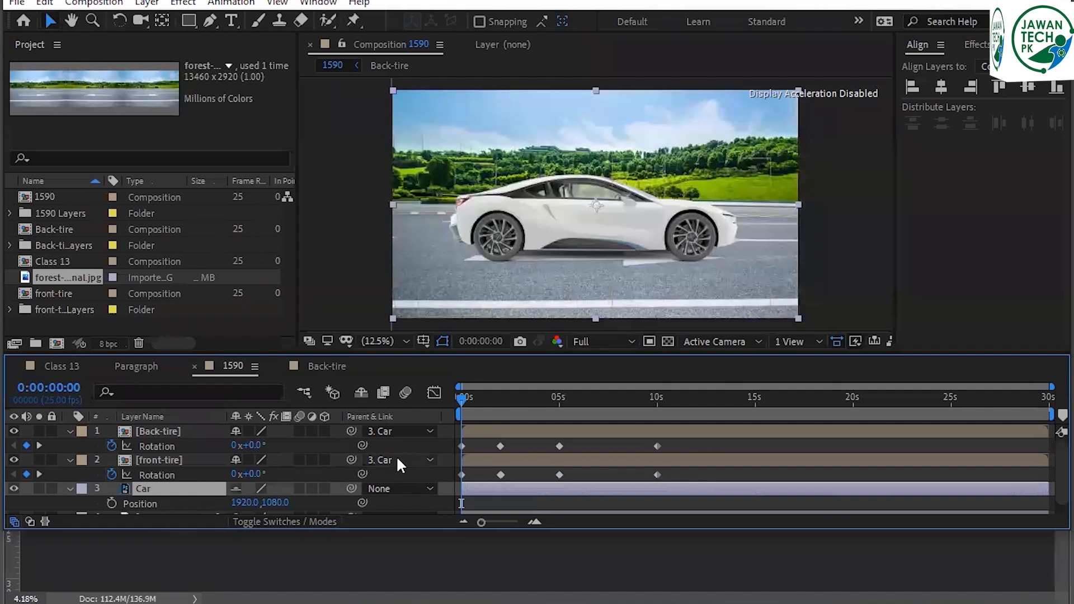
pyautogui.click(149, 415)
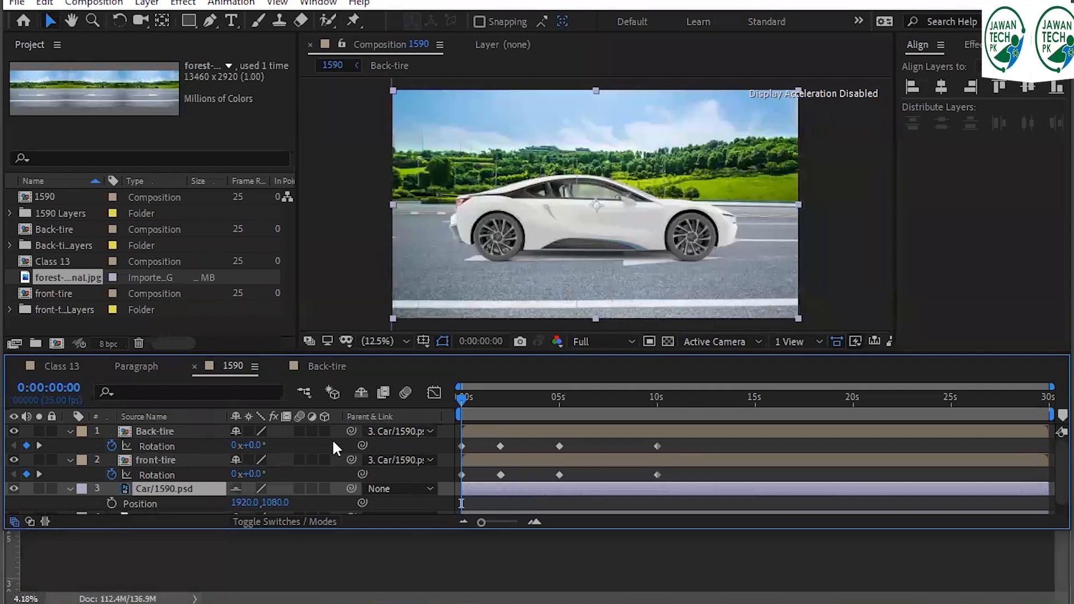
pyautogui.click(166, 415)
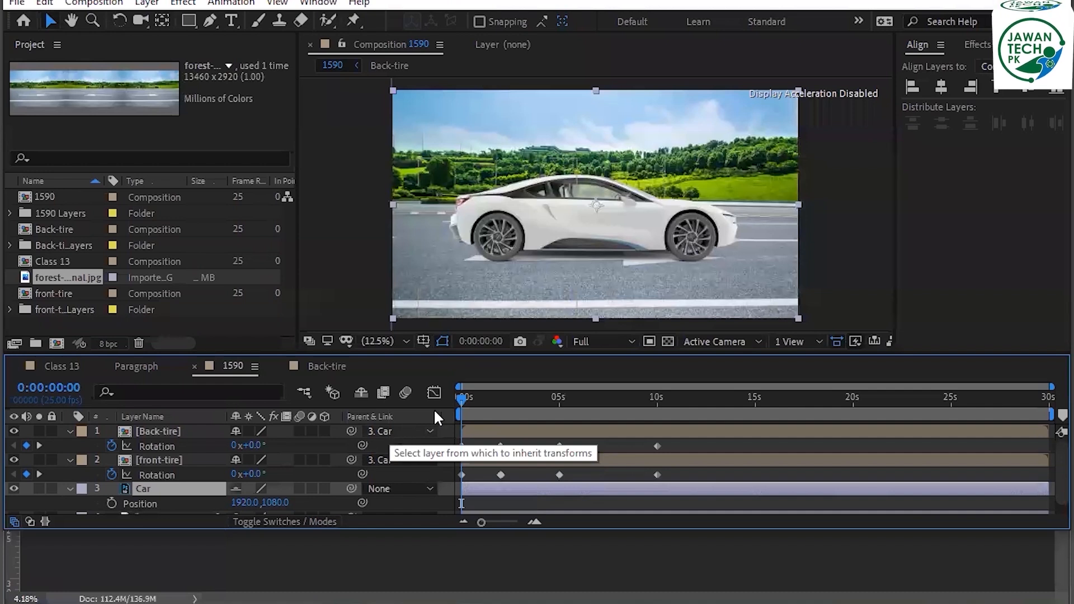
# Shift the Car's X position to 2903, preview the motion, and return the playhead to the start.
pyautogui.moveTo(242, 503); pyautogui.dragTo(1052, 489)
pyautogui.press('space')
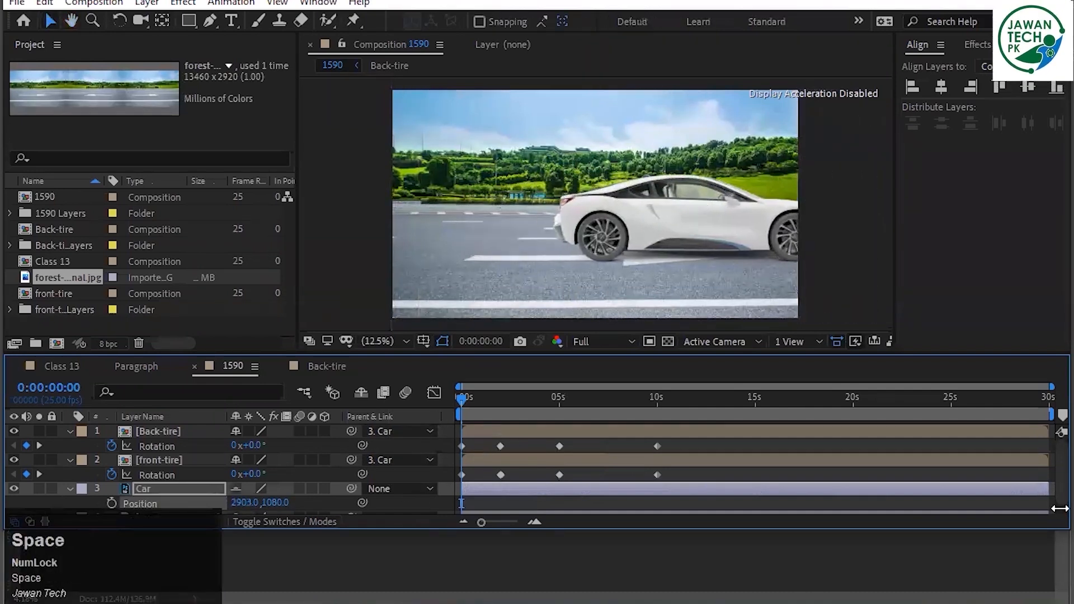
pyautogui.press('space')
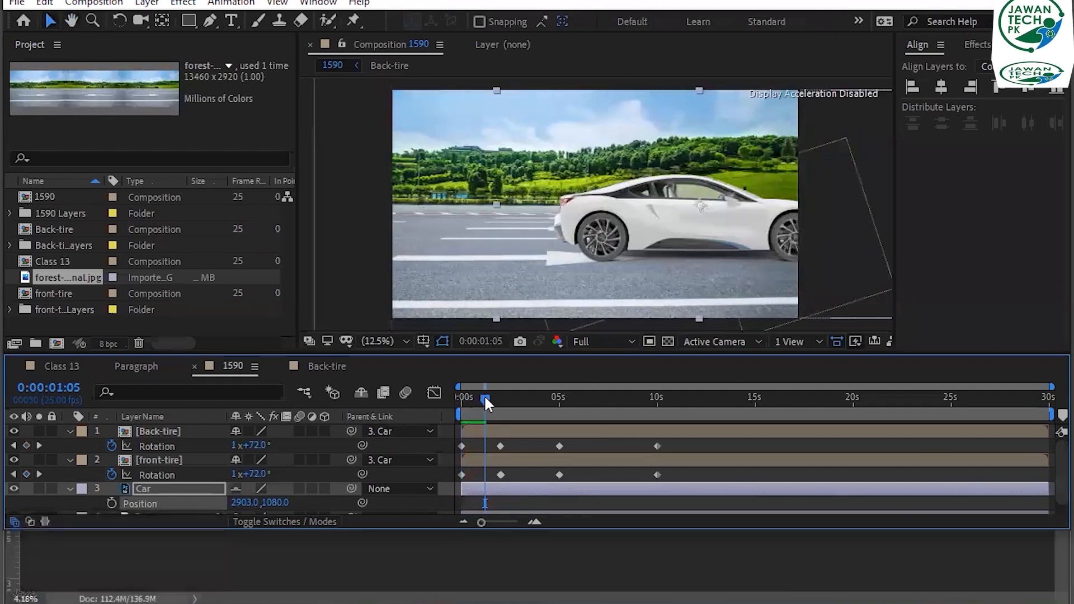
pyautogui.moveTo(484, 394); pyautogui.dragTo(418, 398)
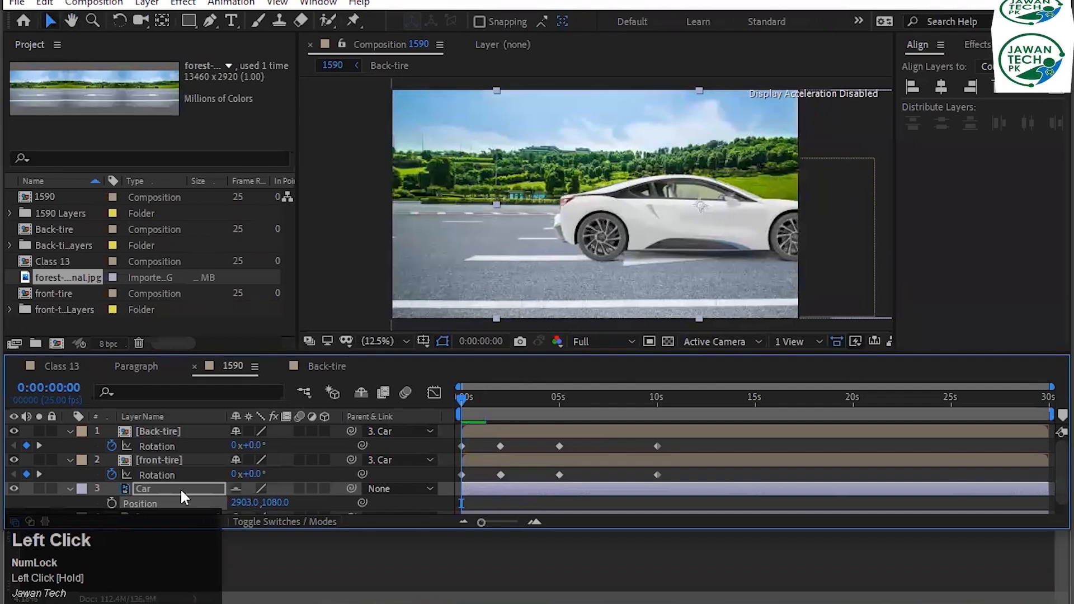
# Keyframe the Car's Position at -1393, 1080 at 0:00:00:00, and past the frame's right edge at 0:00:10:00.
pyautogui.moveTo(626, 240); pyautogui.dragTo(318, 229)
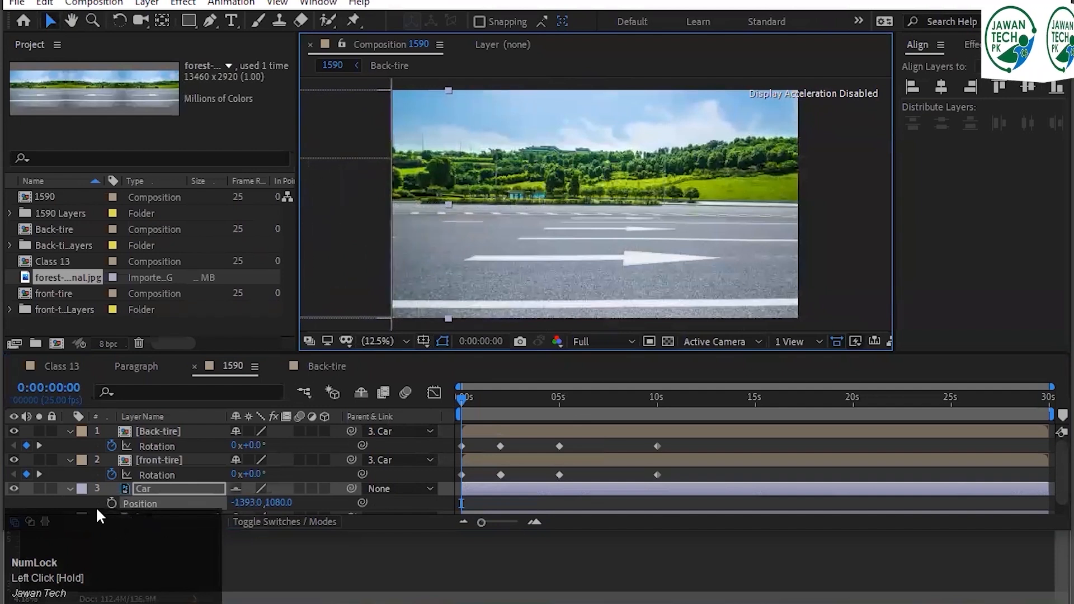
pyautogui.click(110, 502)
pyautogui.click(658, 414)
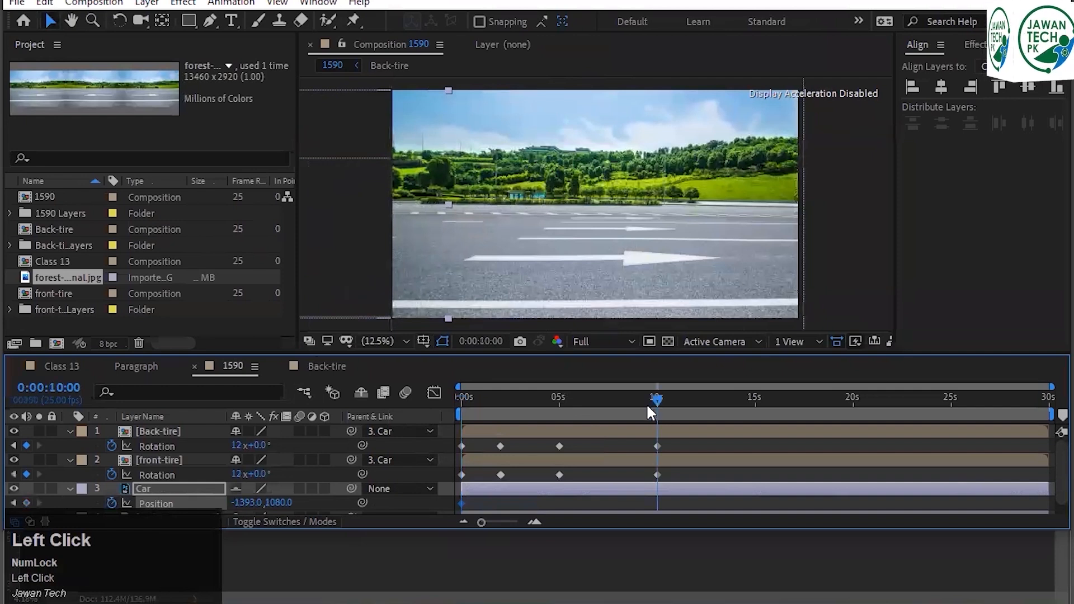
pyautogui.moveTo(322, 242); pyautogui.dragTo(1048, 251)
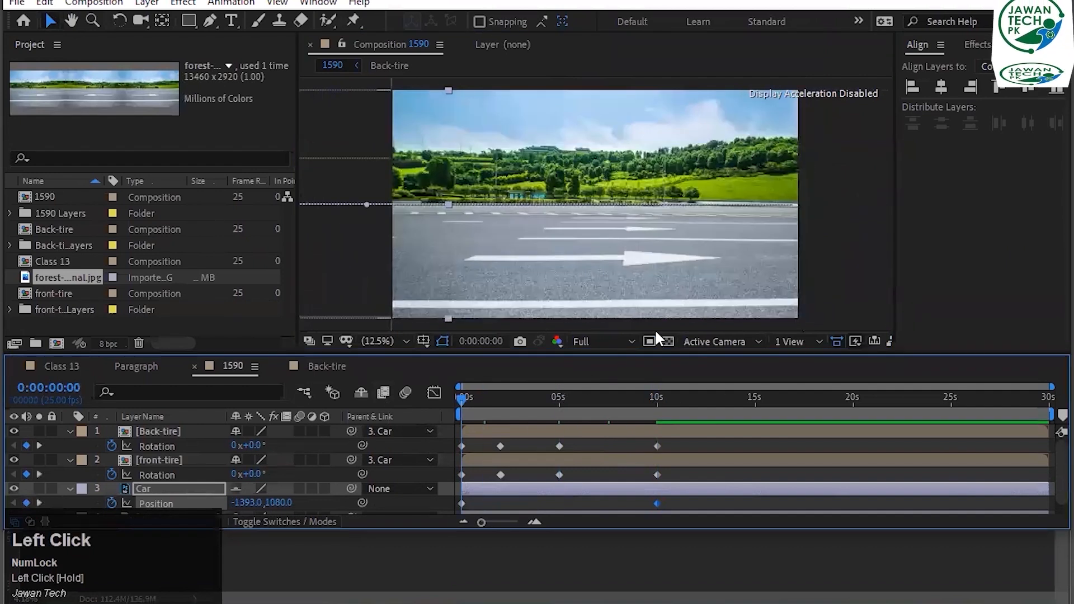
# Save the project and preview the car's drive across the frame from the beginning.
pyautogui.click(856, 274)
pyautogui.press('Home')
pyautogui.hotkey('ctrl', 's')
pyautogui.press('space')
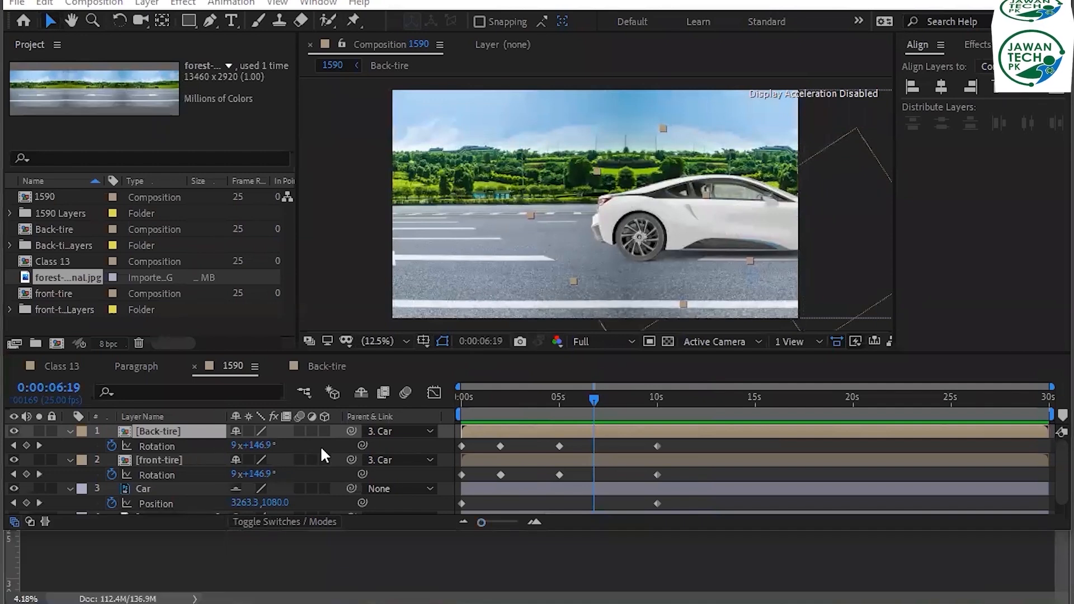
# Collapse the properties of all layers, and turn off the Car layer's shy switch.
pyautogui.click(162, 428)
pyautogui.hotkey('ctrl', 'a')
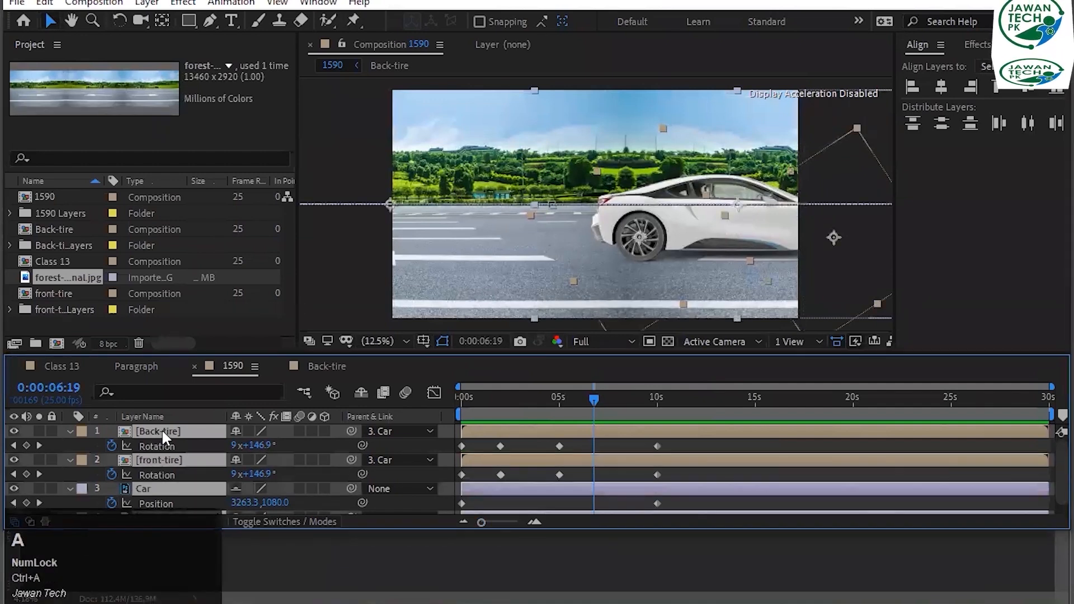
pyautogui.press('t')
pyautogui.press('t')
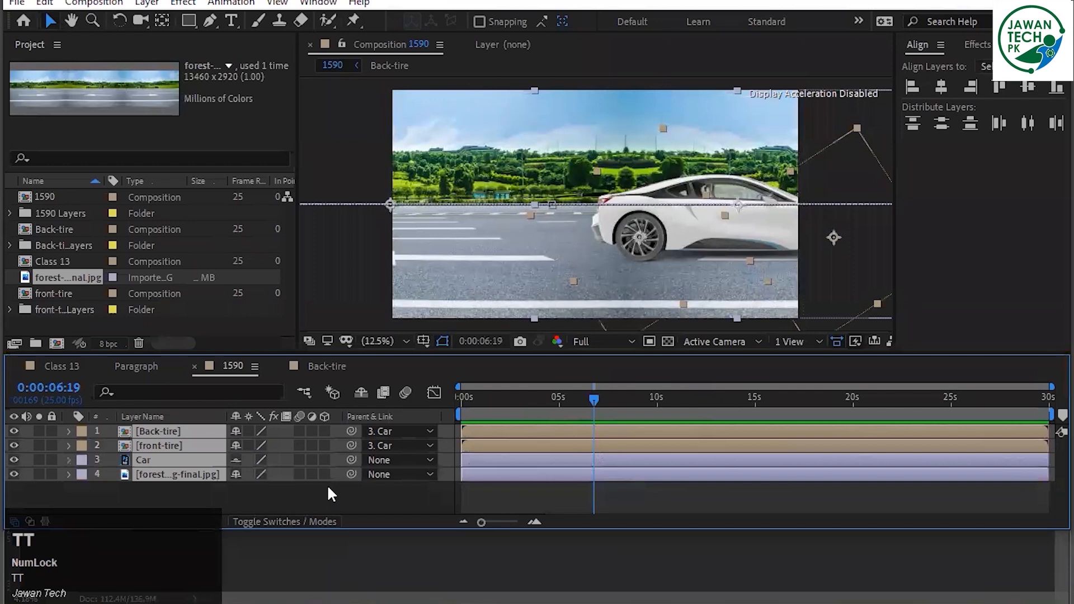
pyautogui.click(388, 491)
pyautogui.click(236, 459)
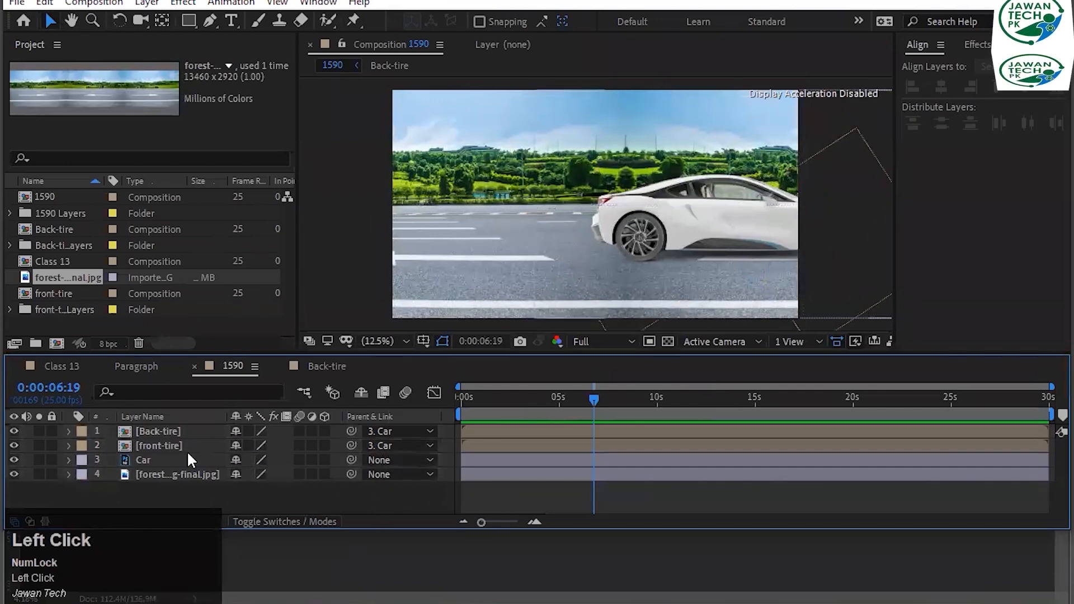
# Move the playhead to 0:00:04:22, and set the parent of the Back-tire and front-tire layers to None.
pyautogui.click(171, 459)
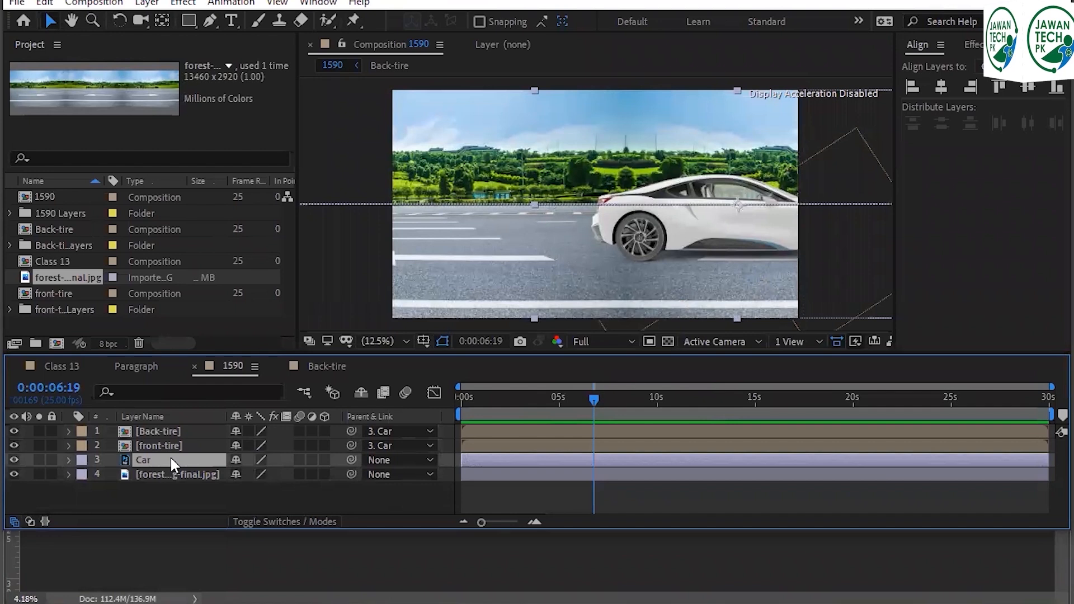
pyautogui.click(543, 396)
pyautogui.click(580, 399)
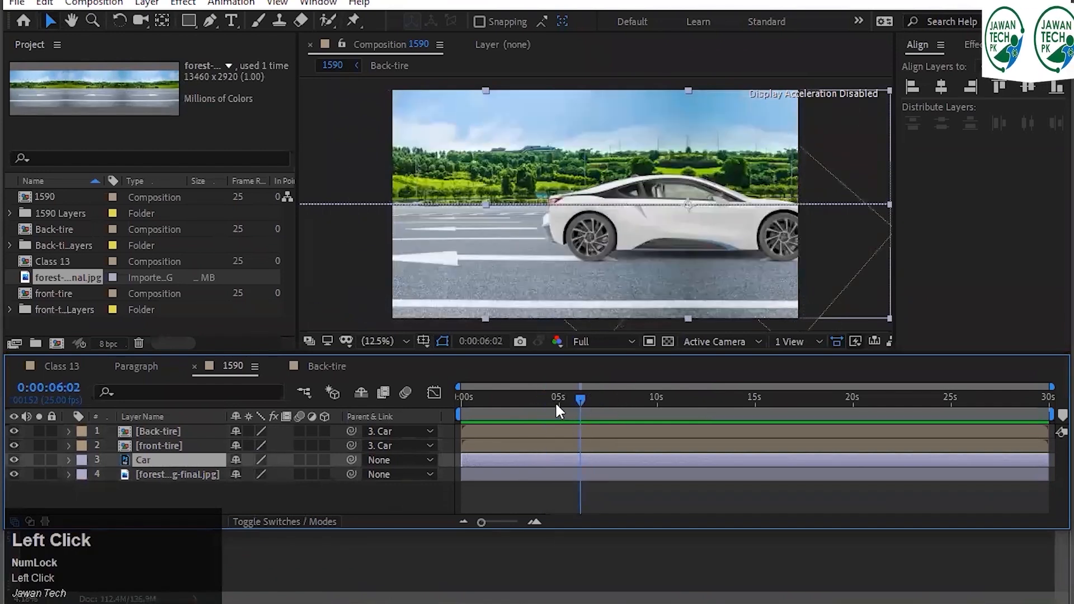
pyautogui.click(557, 404)
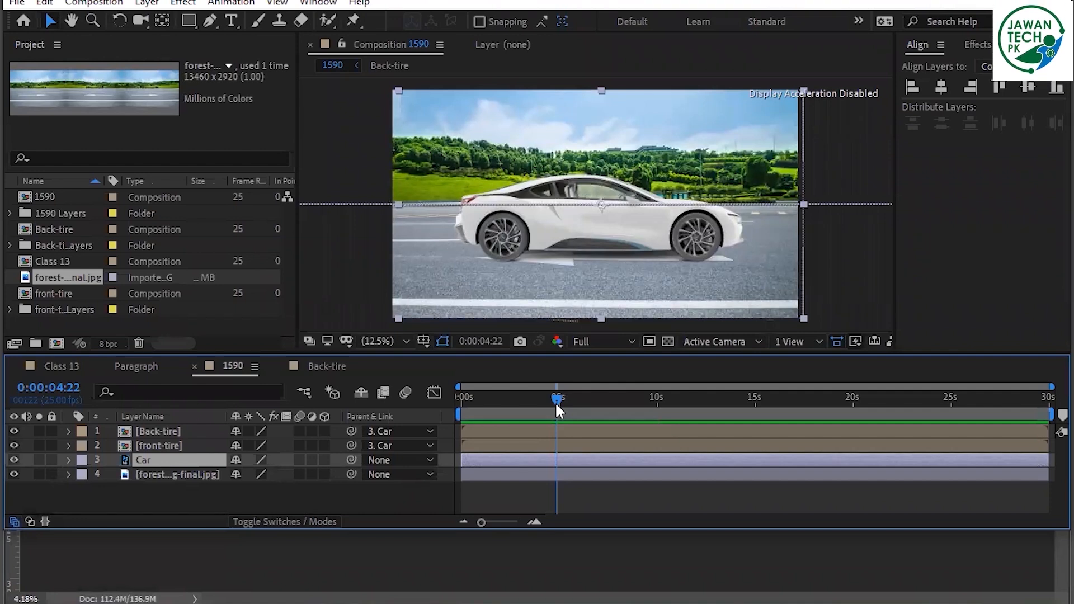
pyautogui.click(386, 445)
pyautogui.click(386, 460)
pyautogui.click(393, 431)
pyautogui.click(398, 448)
# Reveal Position for the Back-tire, front-tire and Car layers, and inspect the frame at the Car's 0:00:00:00 and 0:00:10:00 keyframes.
pyautogui.keyDown('shift'); pyautogui.click(210, 428); pyautogui.keyUp('shift')
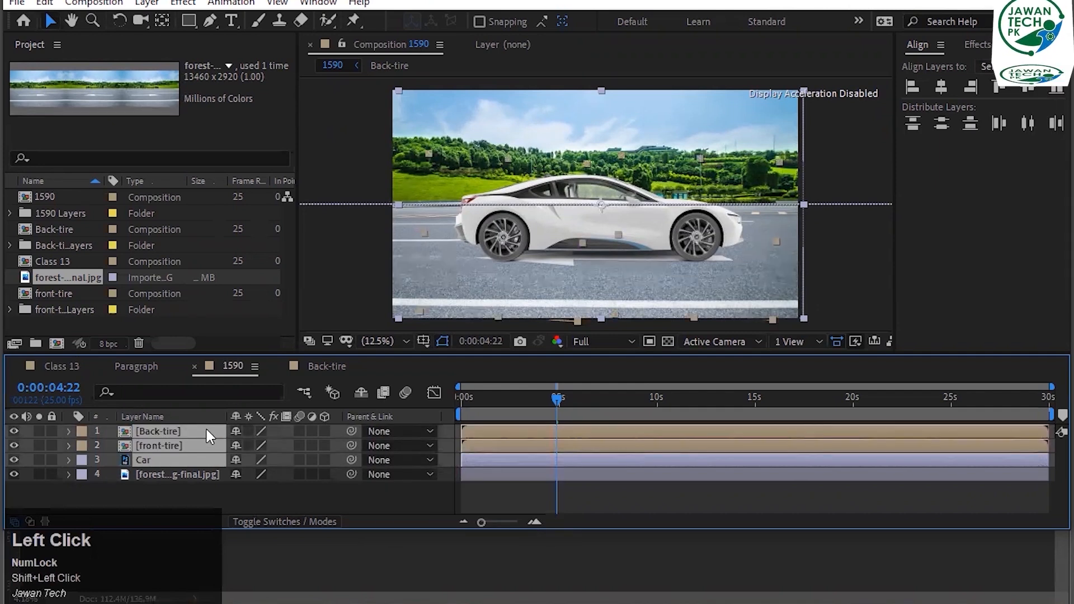
pyautogui.press('p')
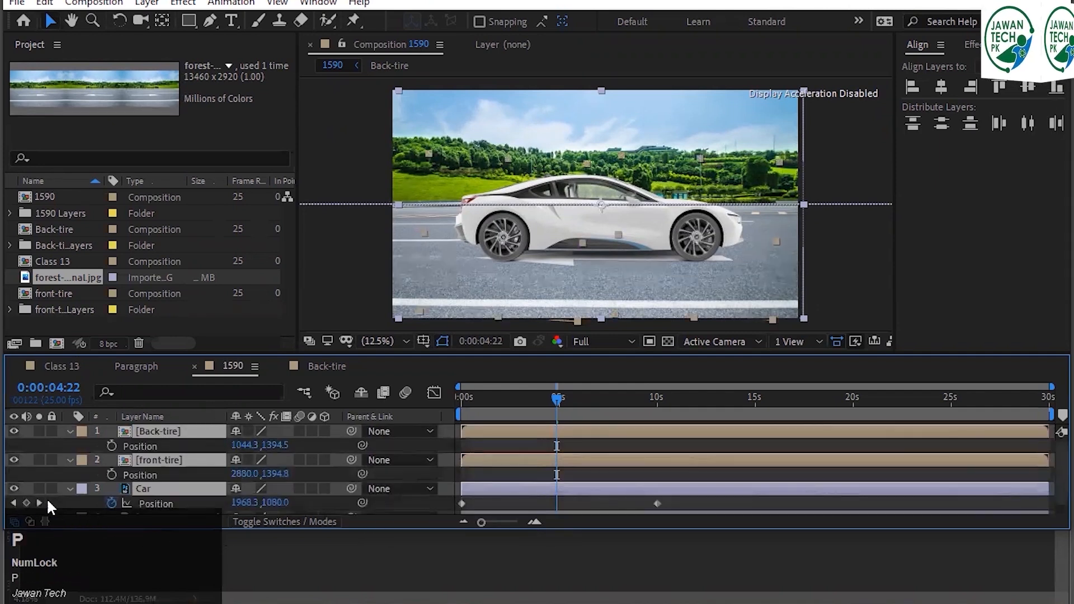
pyautogui.click(14, 502)
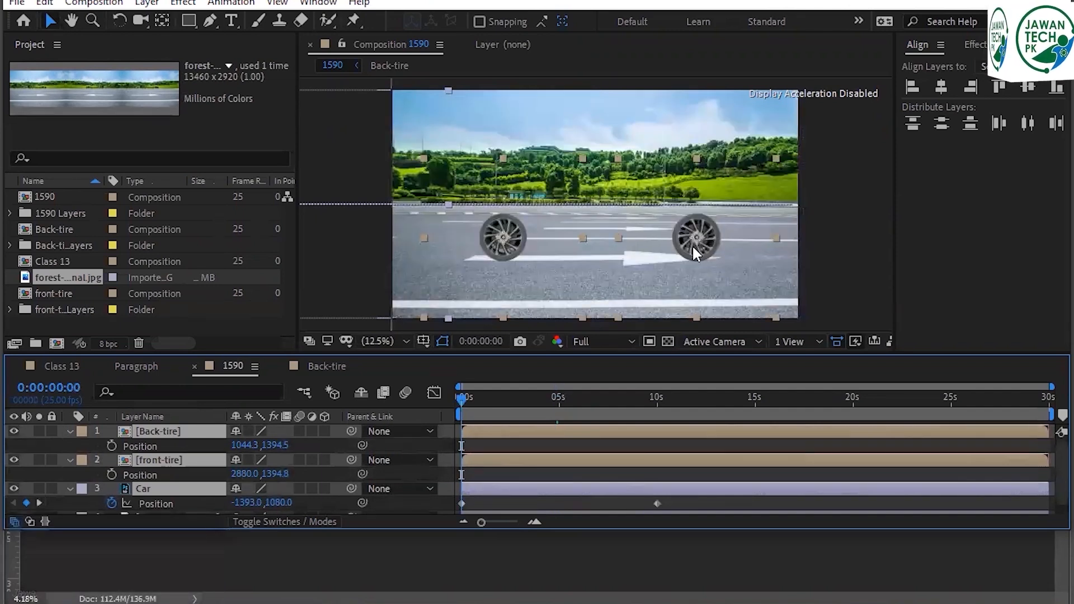
pyautogui.click(39, 503)
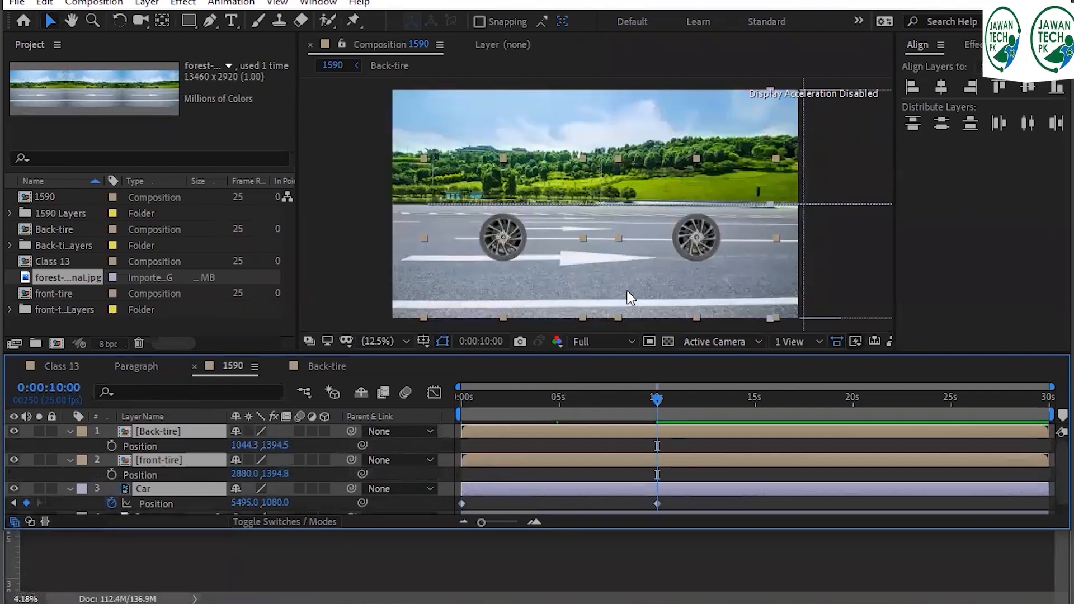
# Preview the unparented tires and the moving car from 0:00:00:00 to about 0:00:05:00.
pyautogui.moveTo(539, 394); pyautogui.dragTo(422, 387)
pyautogui.press('space')
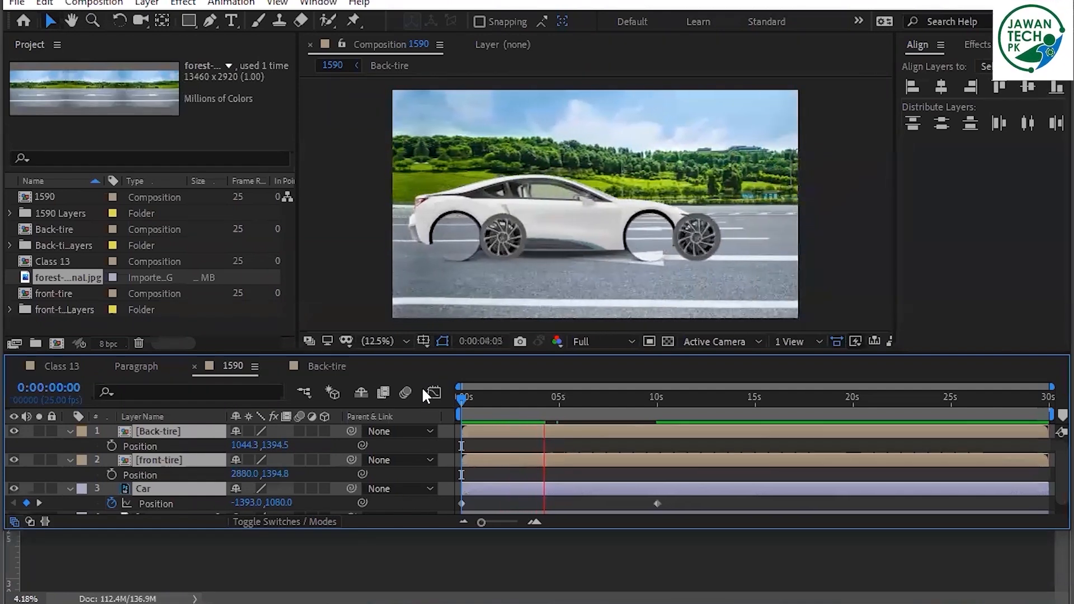
pyautogui.press('space')
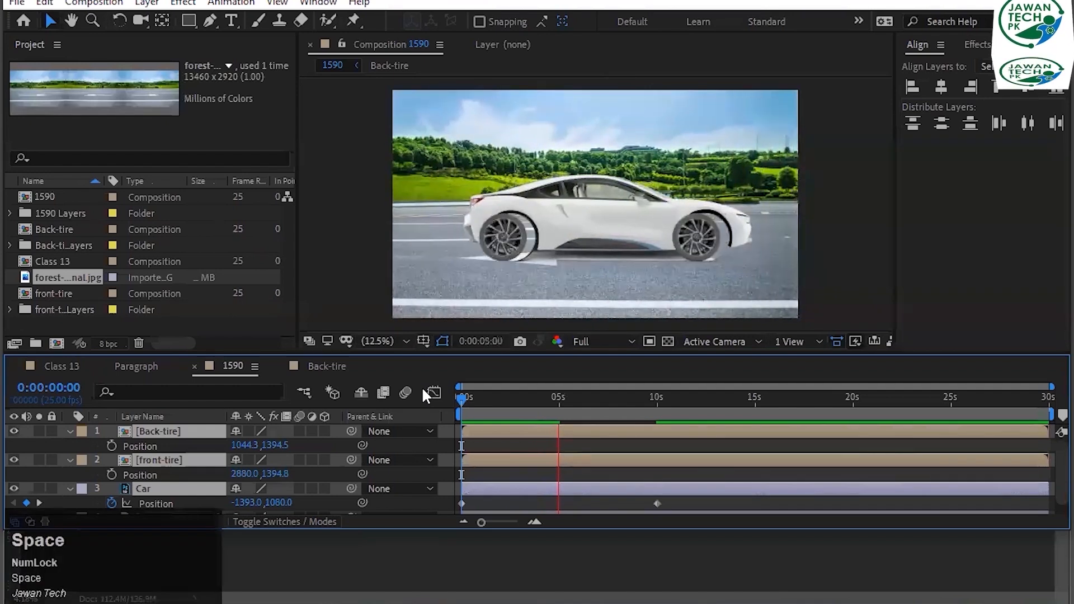
# Reveal the background layer's Position and scrub from 0:00:00:00 to 0:00:04:23 to examine how the car and background move relative to the tires.
pyautogui.moveTo(560, 397); pyautogui.dragTo(555, 399)
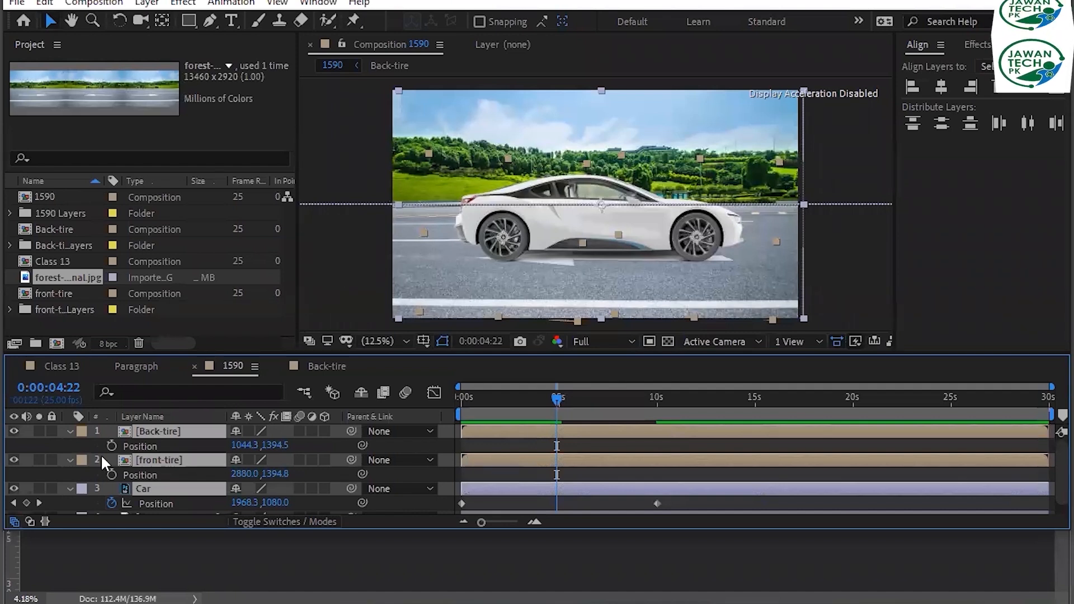
pyautogui.scroll(-1, 101, 454)
pyautogui.click(190, 489)
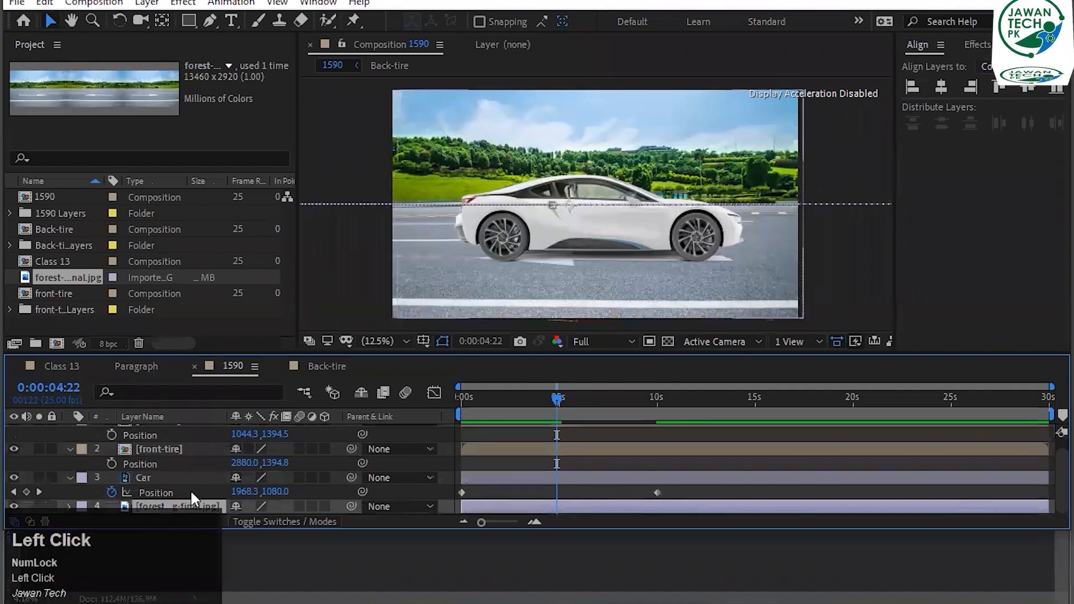
pyautogui.press('p')
pyautogui.scroll(-1, 378, 492)
pyautogui.moveTo(557, 398); pyautogui.dragTo(447, 401)
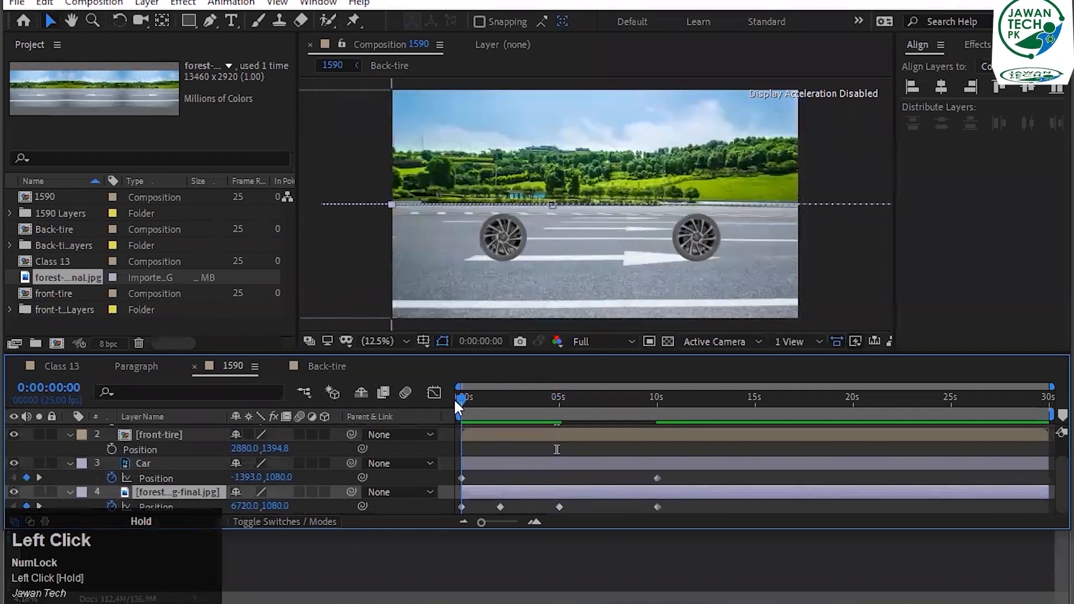
pyautogui.moveTo(458, 398); pyautogui.dragTo(502, 397)
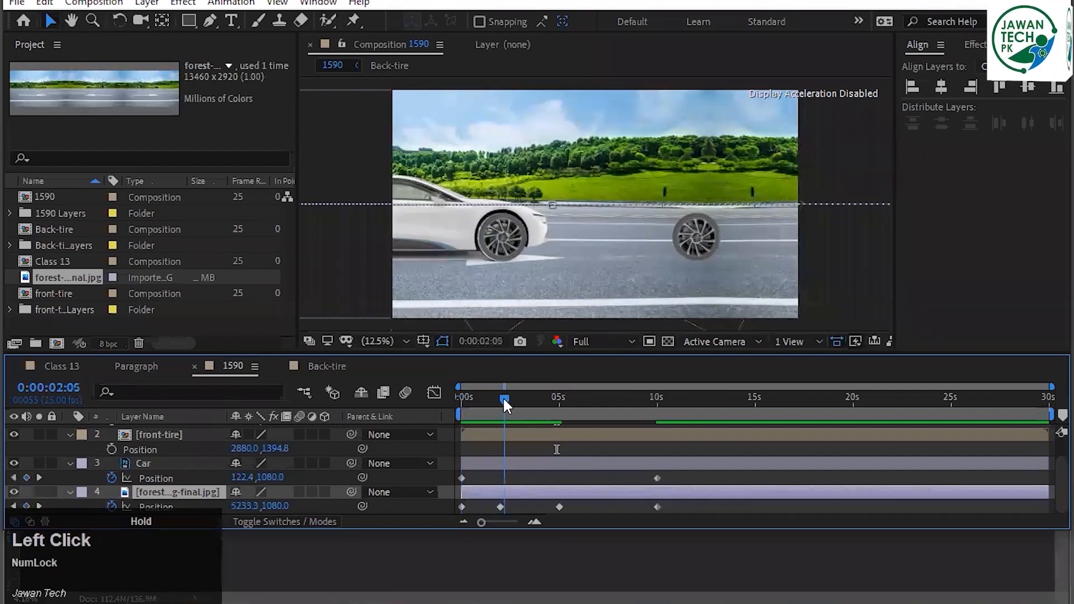
pyautogui.moveTo(502, 397); pyautogui.dragTo(534, 408)
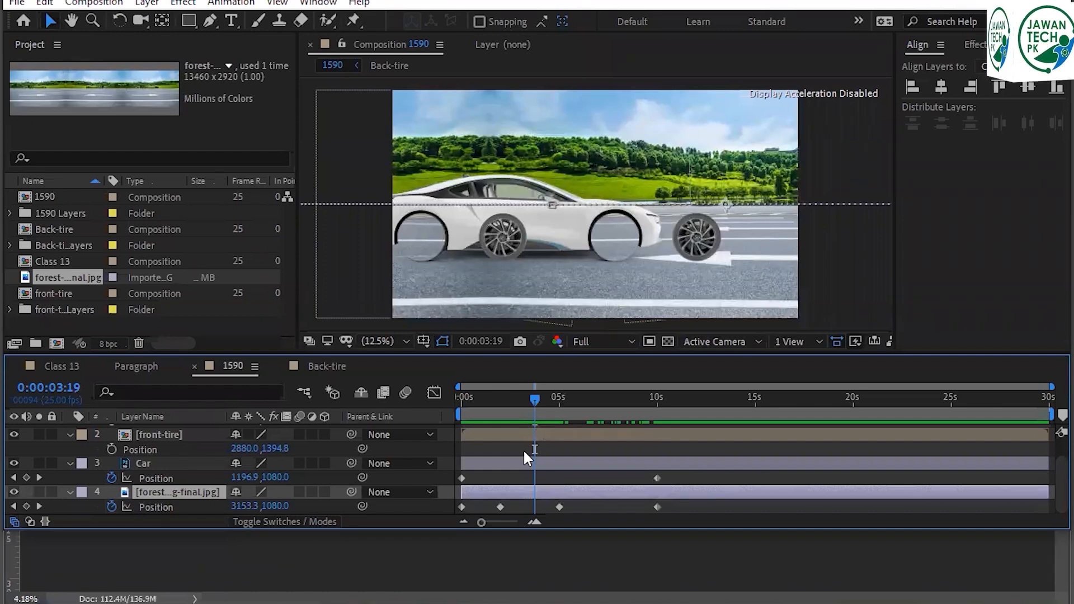
pyautogui.moveTo(535, 398); pyautogui.dragTo(560, 403)
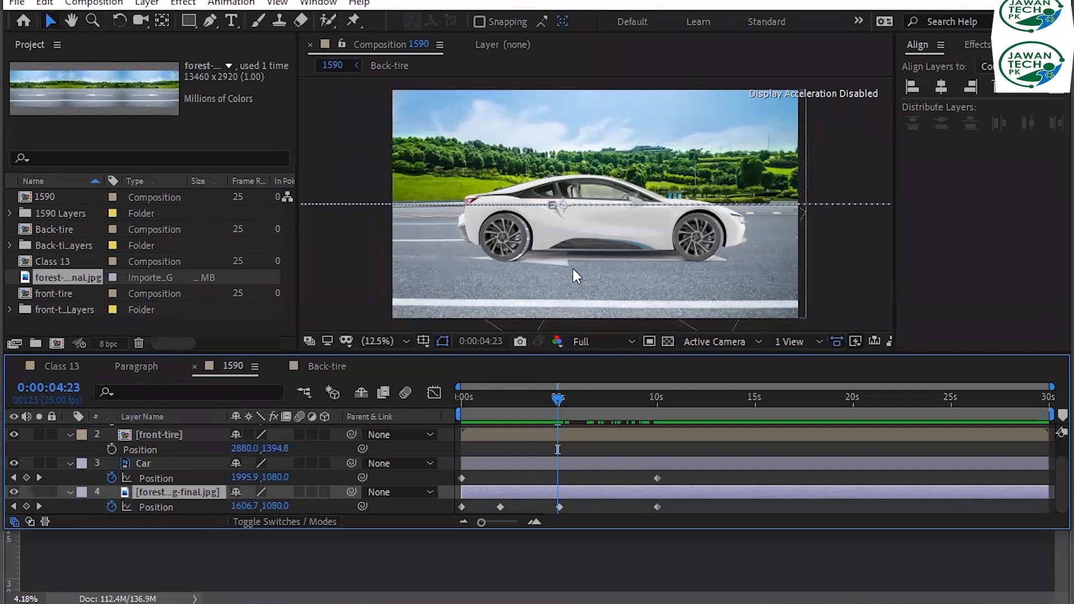
# Undo the parent removal on the tire layers so they are parented to the Car again.
pyautogui.click(200, 488)
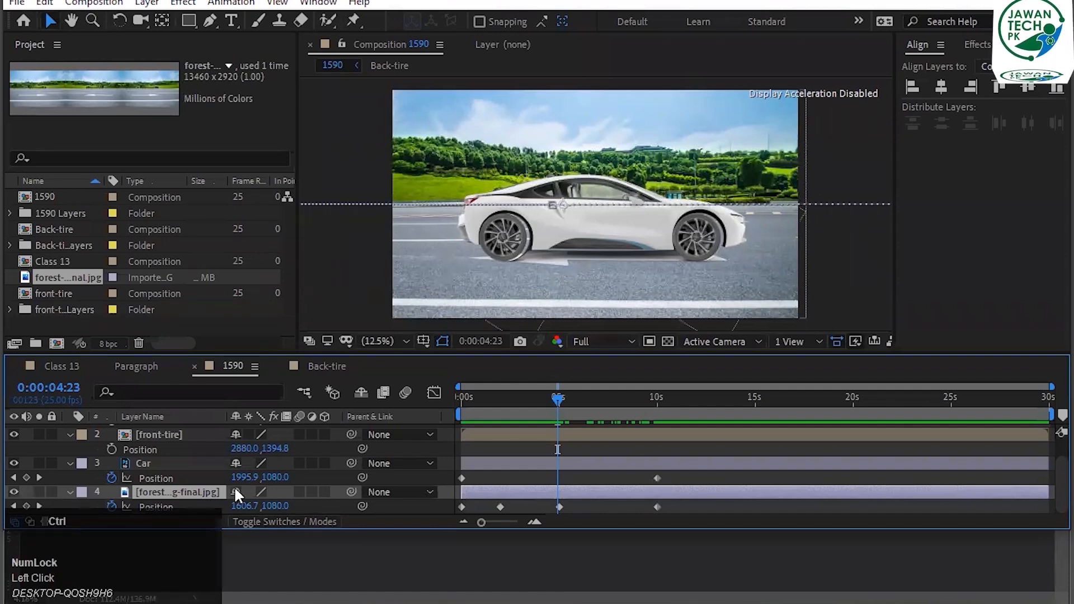
pyautogui.hotkey('ctrl', 'z')
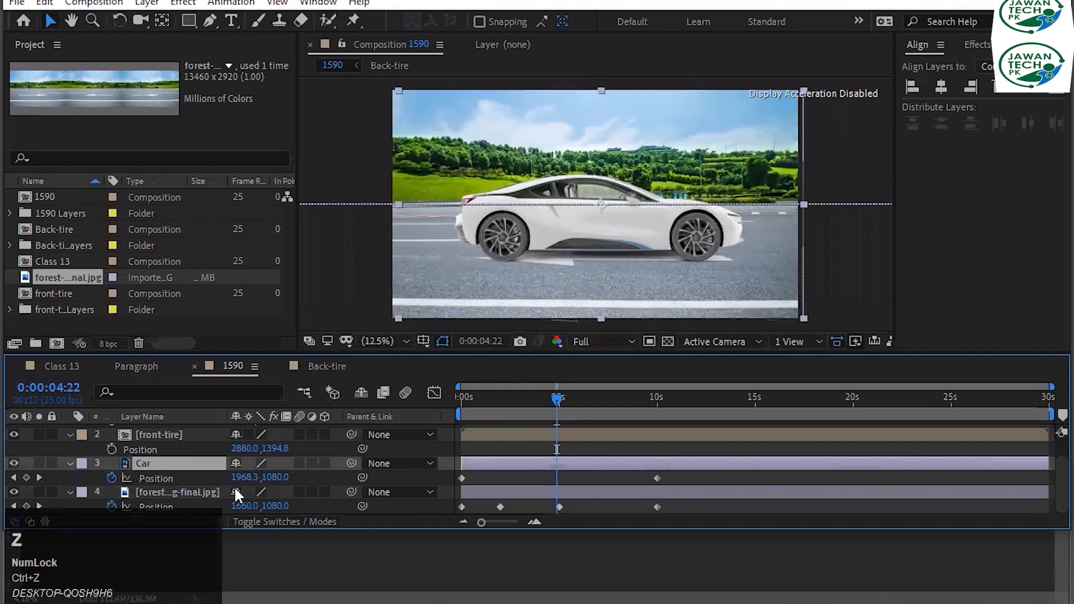
pyautogui.hotkey('ctrl', 'z')
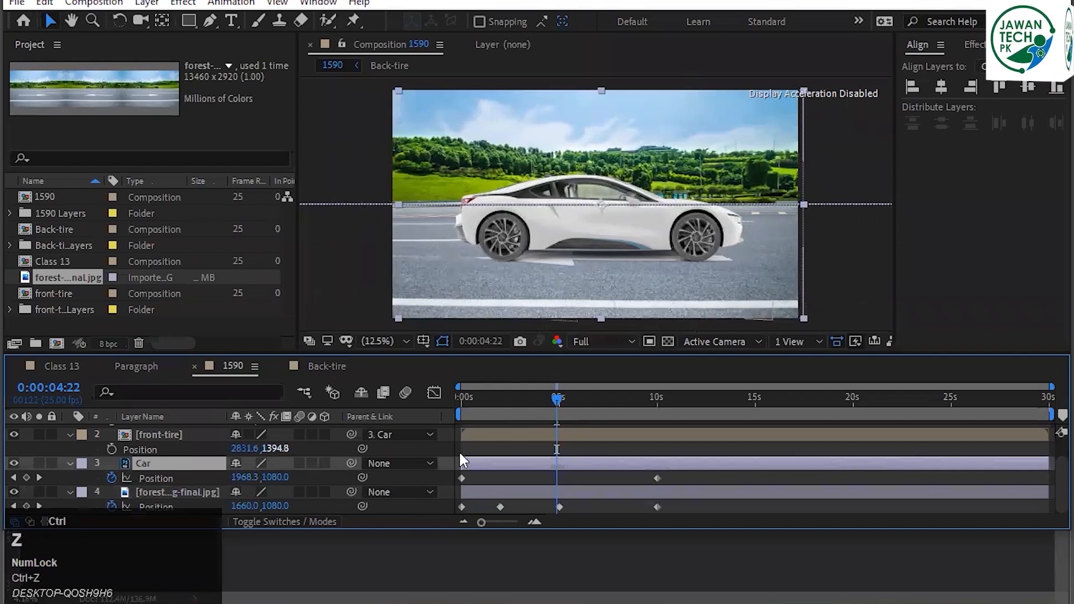
# Collapse the properties of all layers, and reveal only Position for the Back-tire, front-tire and Car layers.
pyautogui.click(190, 439)
pyautogui.hotkey('ctrl', 'a')
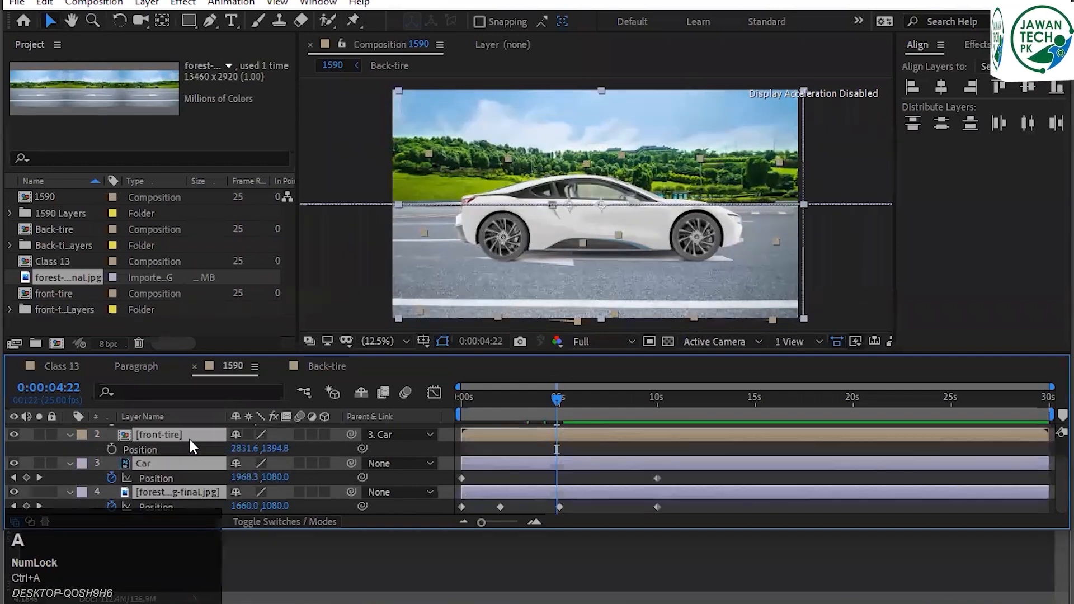
pyautogui.press('p')
pyautogui.click(177, 478)
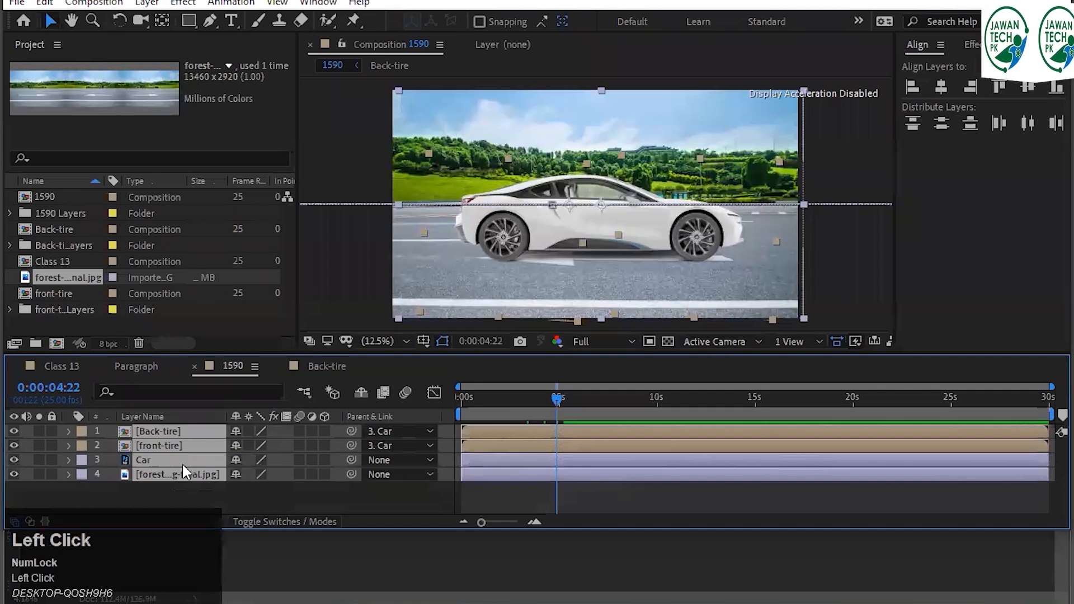
pyautogui.click(189, 459)
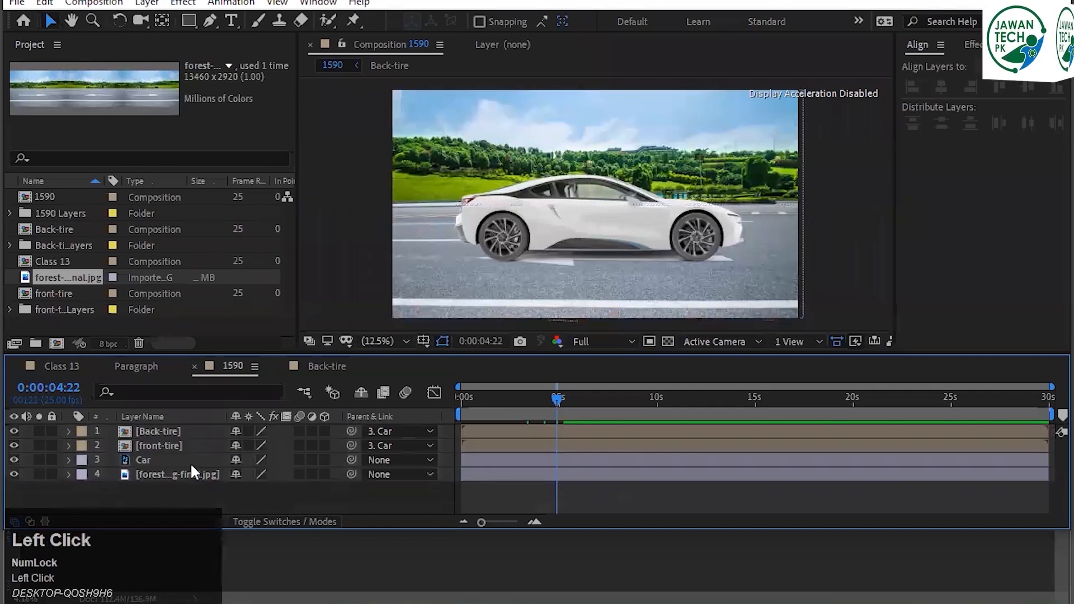
pyautogui.keyDown('shift'); pyautogui.click(197, 429); pyautogui.keyUp('shift')
pyautogui.press('p')
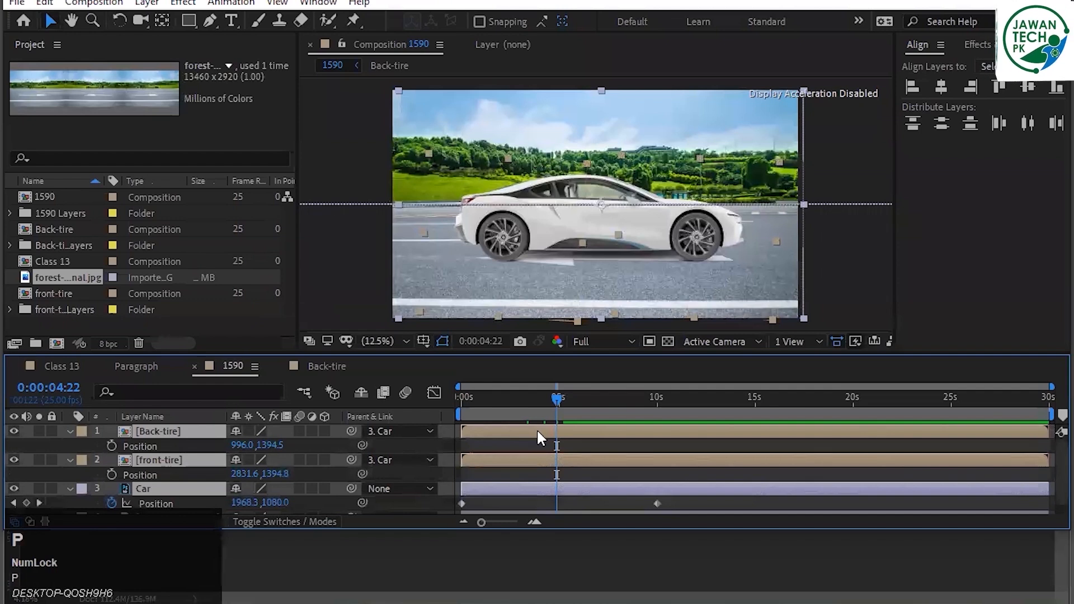
# Try setting the parent of both tire layers to None at 0:00:04:20, and undo the change.
pyautogui.click(394, 458)
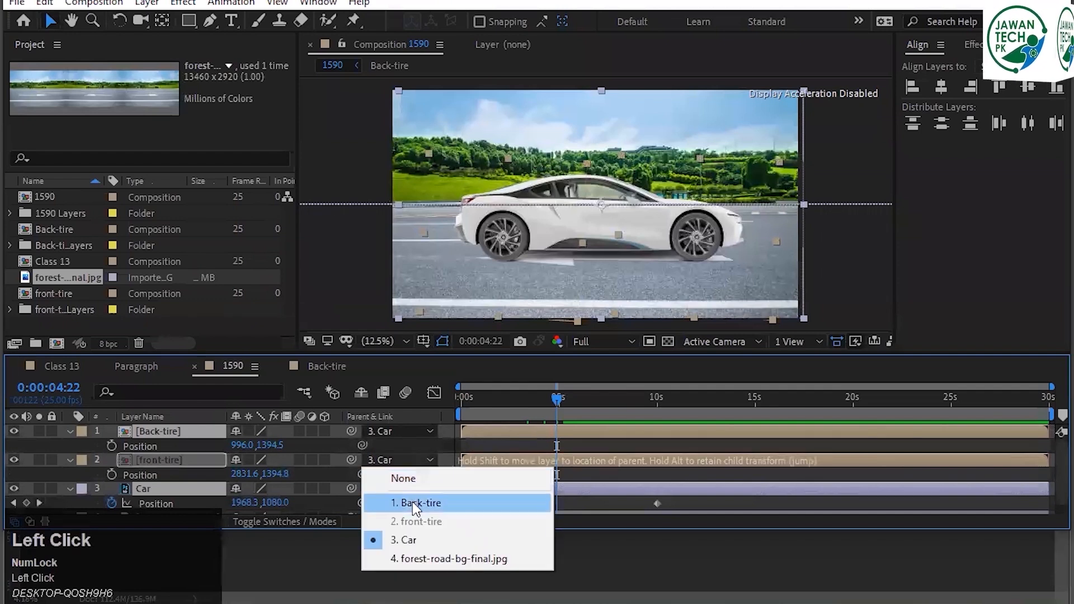
pyautogui.moveTo(559, 395)
pyautogui.mouseDown()
pyautogui.moveTo(523, 399)
pyautogui.moveTo(554, 401)
pyautogui.mouseUp()
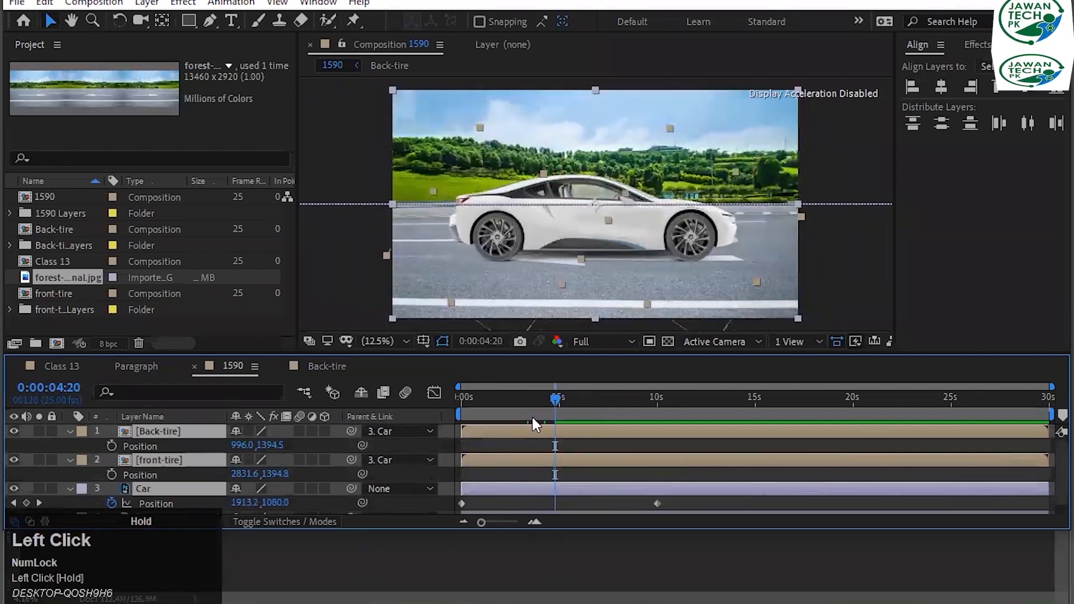
pyautogui.click(372, 457)
pyautogui.click(380, 473)
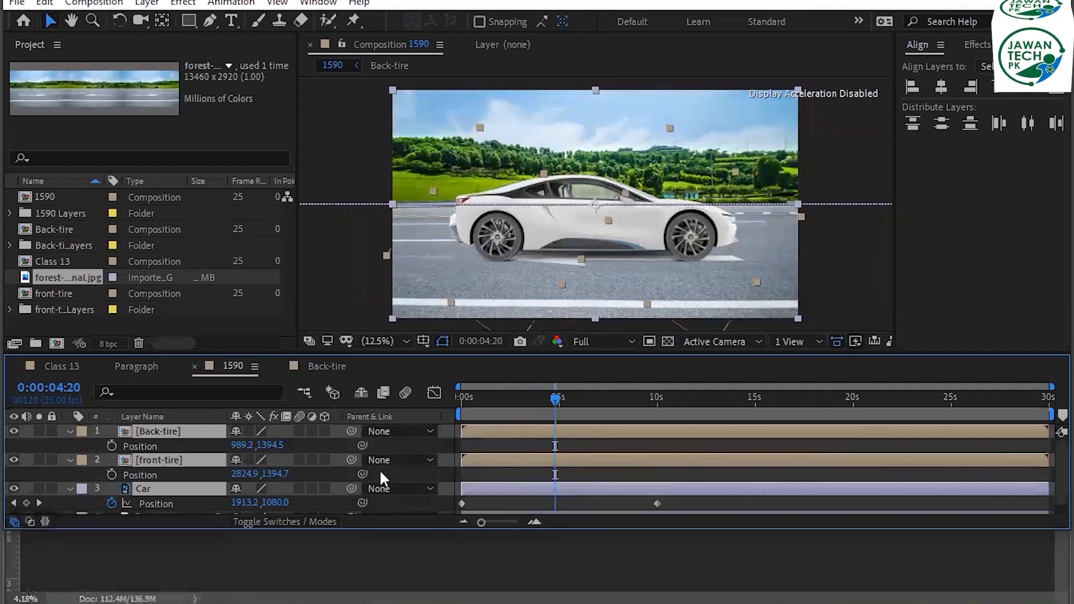
pyautogui.moveTo(556, 395); pyautogui.dragTo(565, 395)
pyautogui.hotkey('ctrl', 'z')
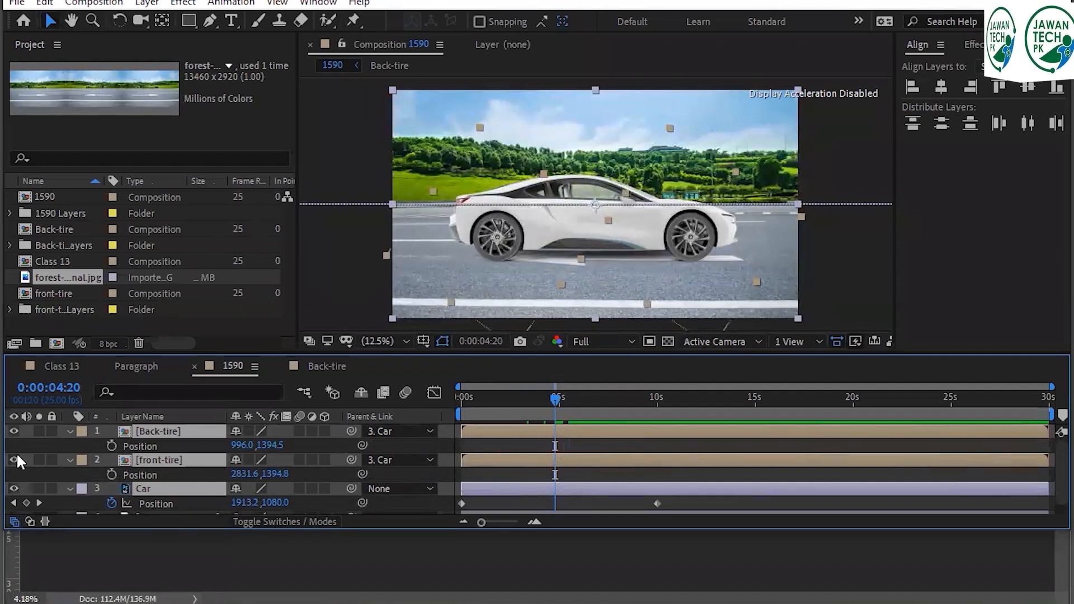
# Add Position keyframes to both tire layers at 0:00:04:20, and set their parent to None at 0:00:00:00.
pyautogui.click(112, 445)
pyautogui.click(112, 474)
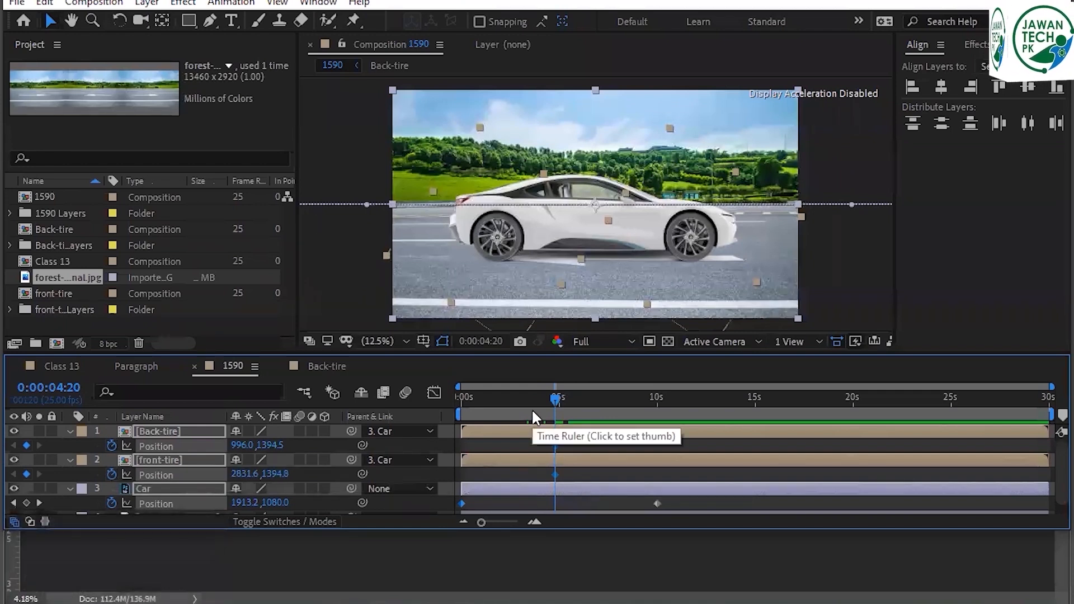
pyautogui.press('Home')
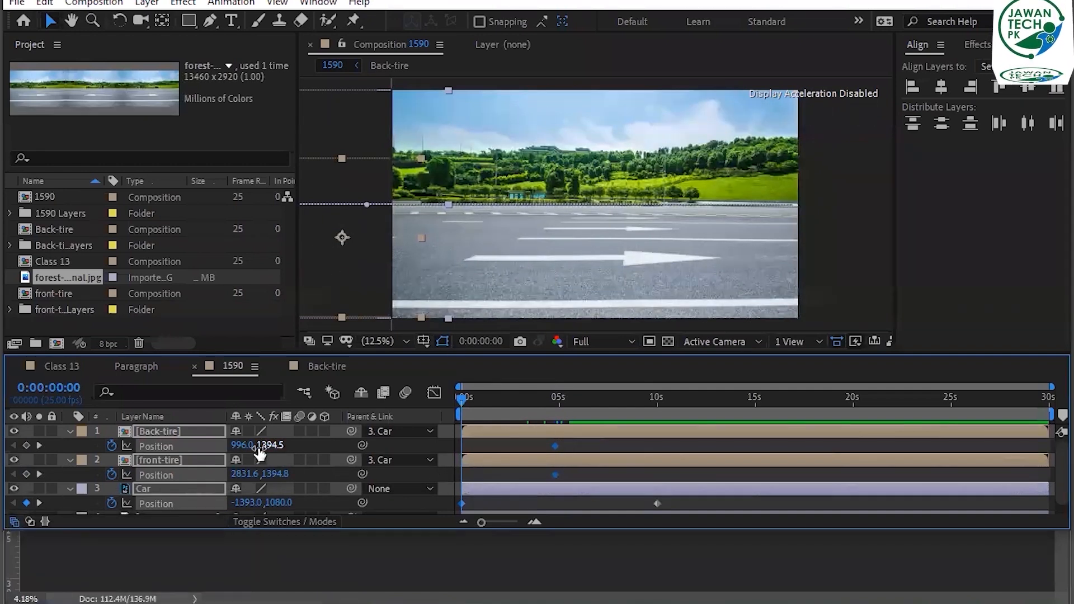
pyautogui.click(417, 431)
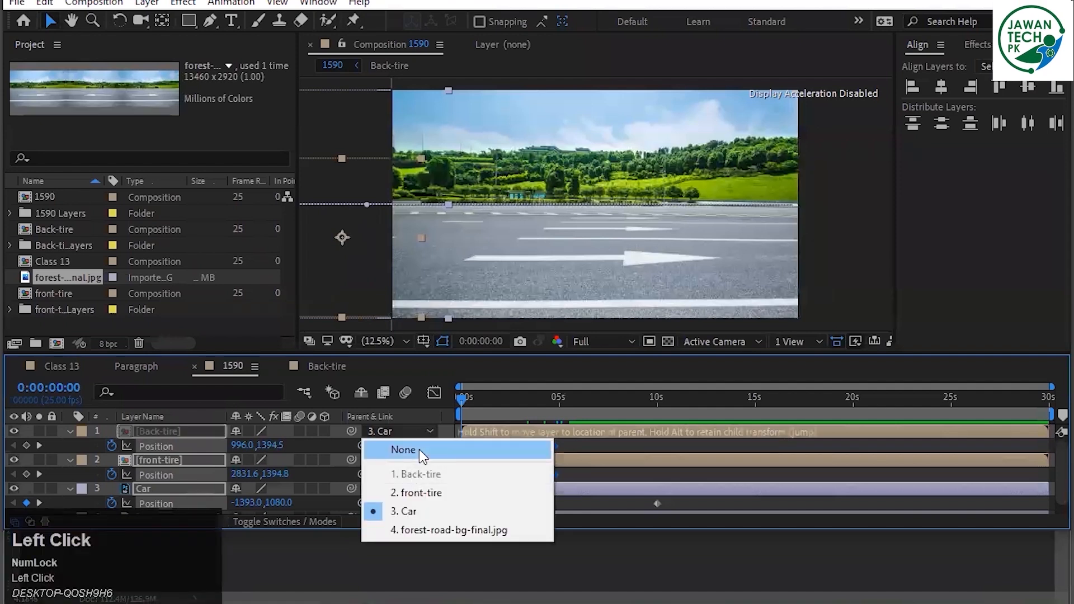
pyautogui.click(418, 447)
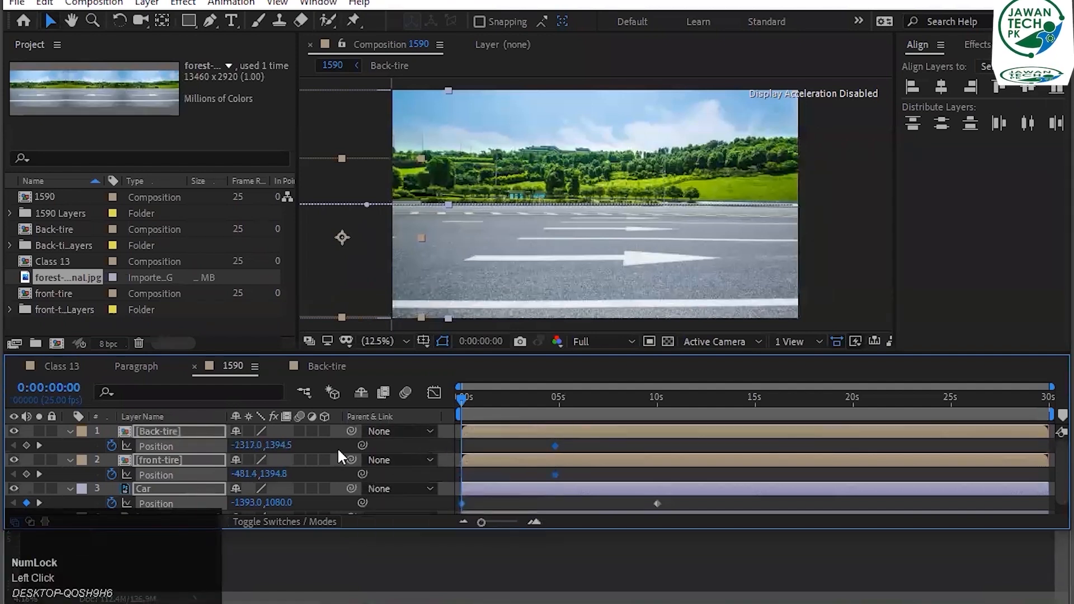
# Try Position keyframes for both tires at 0:00:00:00, scrub the result, and undo those keyframes and the parent removal.
pyautogui.click(25, 445)
pyautogui.click(26, 473)
pyautogui.moveTo(458, 396); pyautogui.dragTo(666, 388)
pyautogui.hotkey('ctrl', 'z')
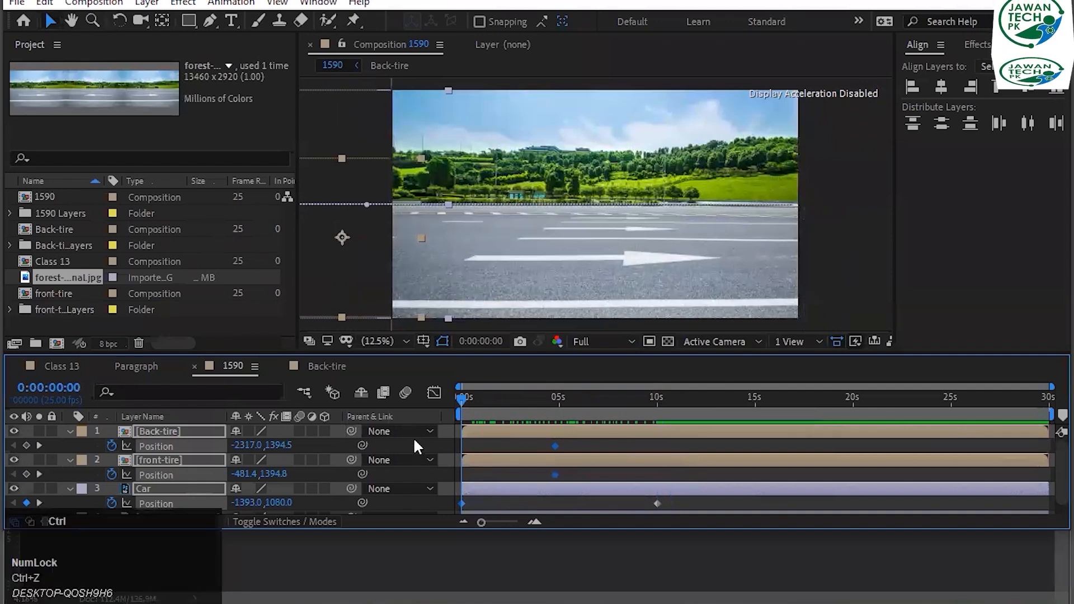
pyautogui.hotkey('ctrl', 'z')
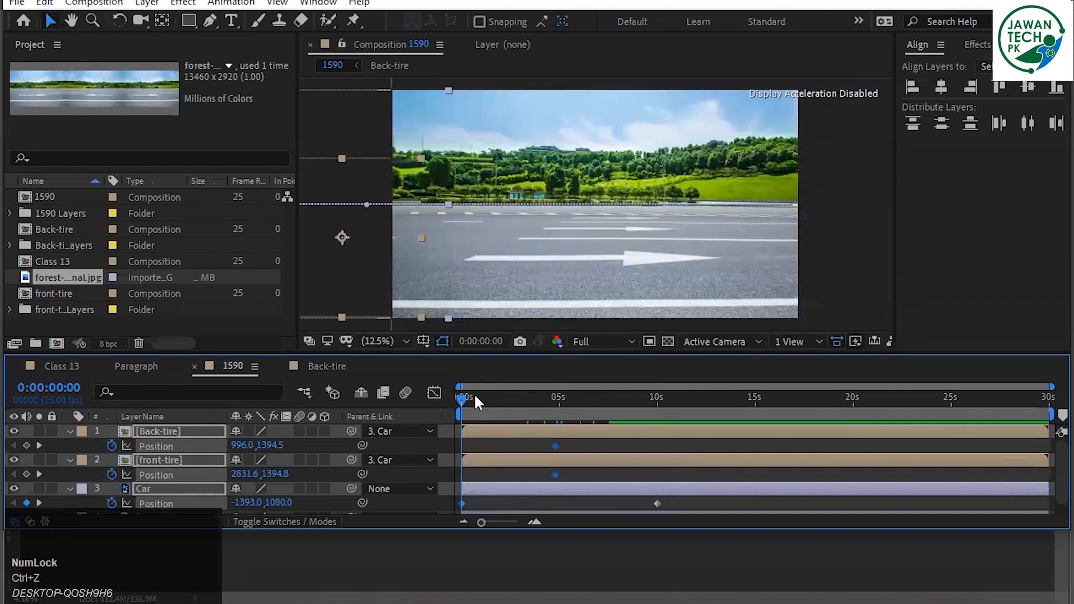
# Move the playhead to 0:00:04:10, and set the parent of the Back-tire and front-tire layers to None.
pyautogui.moveTo(462, 393); pyautogui.dragTo(547, 398)
pyautogui.click(374, 431)
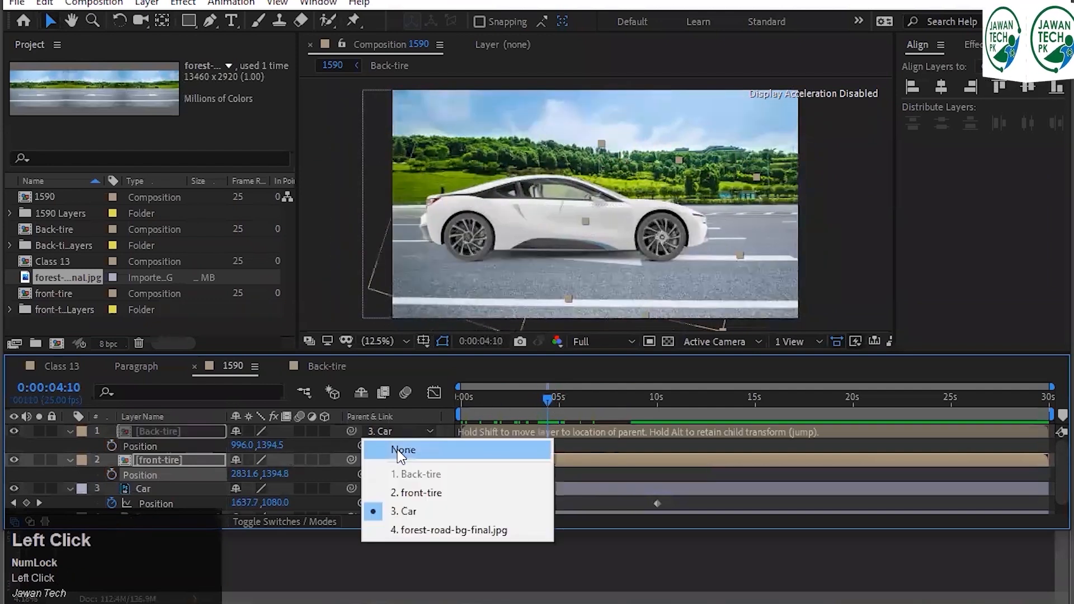
pyautogui.click(400, 450)
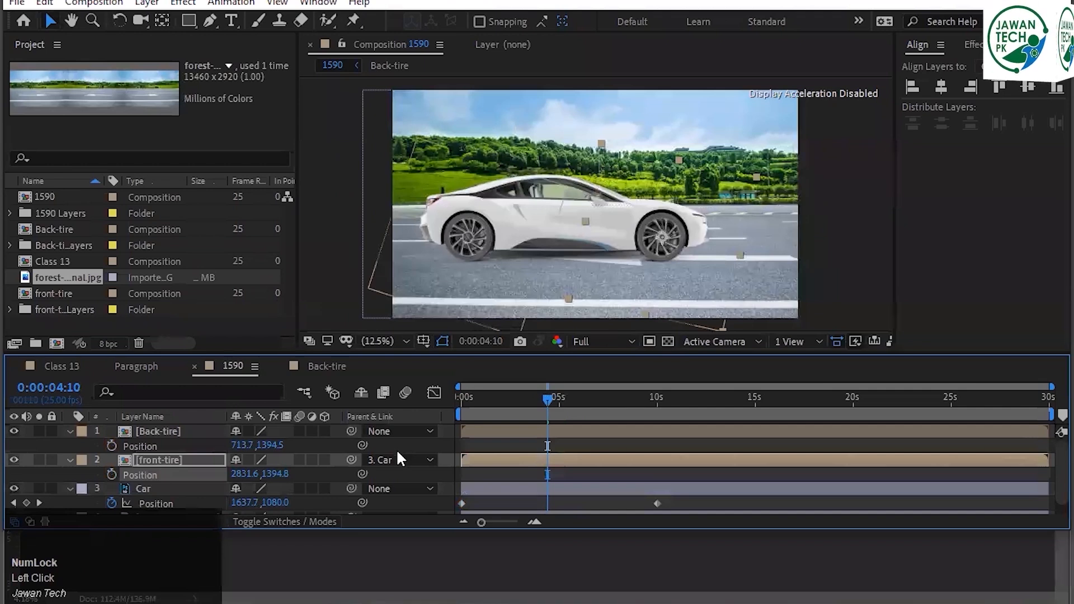
pyautogui.click(395, 455)
pyautogui.click(392, 474)
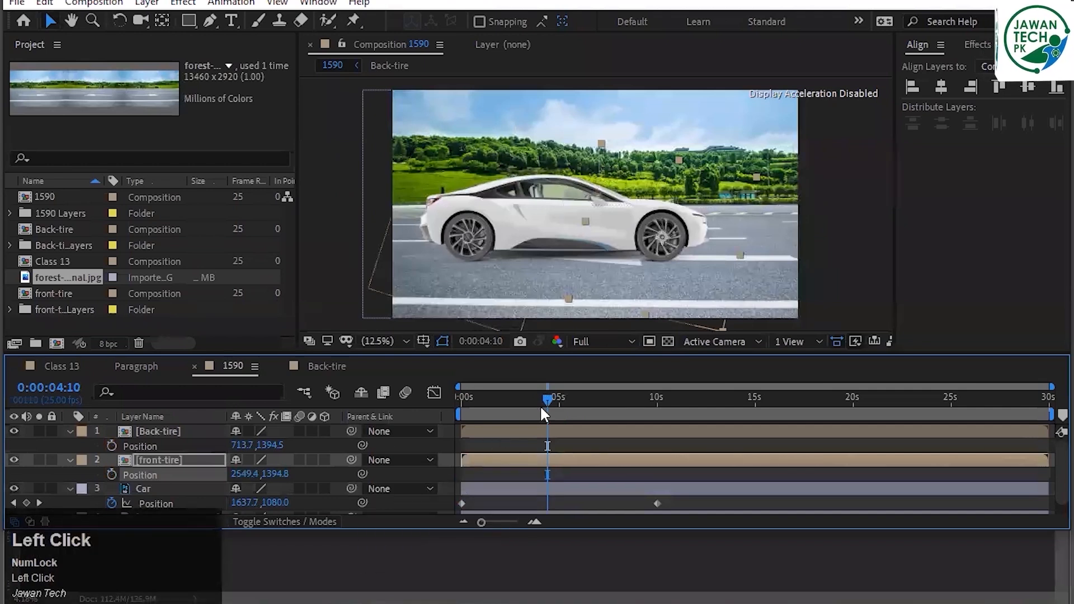
# At 0:00:00:00, move the Back-tire off the road's left side to about -2550, 1394.5, and add a Position keyframe.
pyautogui.moveTo(546, 398); pyautogui.dragTo(458, 422)
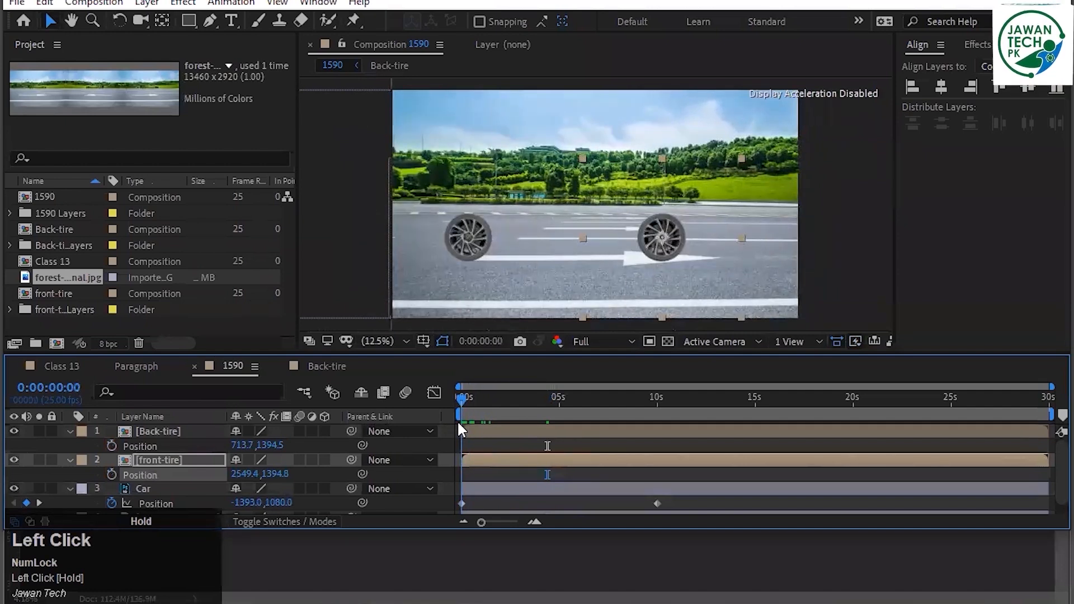
pyautogui.click(200, 431)
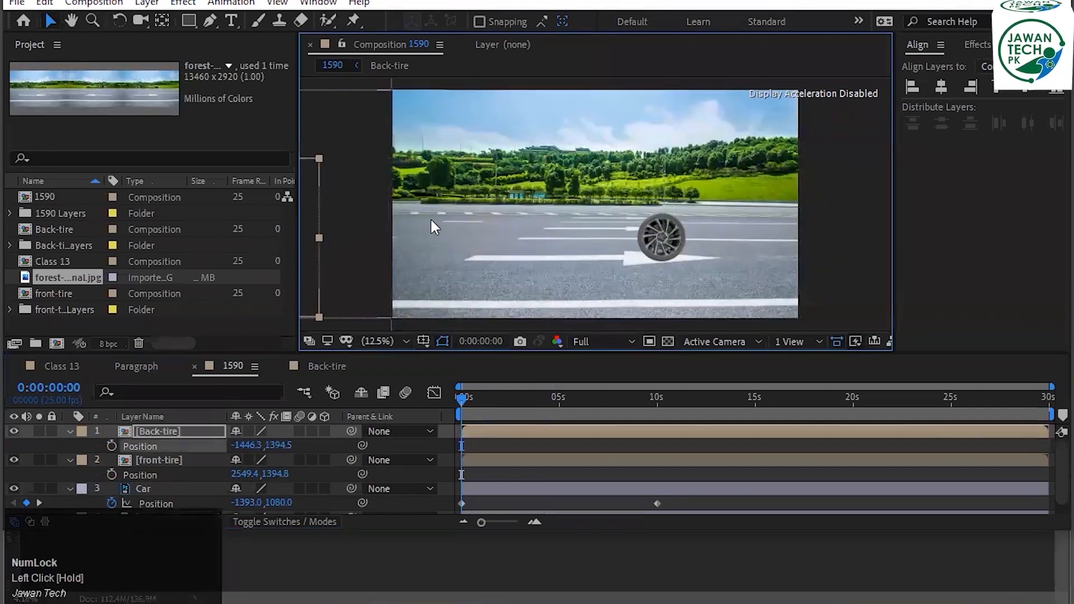
pyautogui.scroll(-1, 434, 242)
pyautogui.press('h')
pyautogui.click(481, 295)
pyautogui.moveTo(481, 295); pyautogui.dragTo(431, 247)
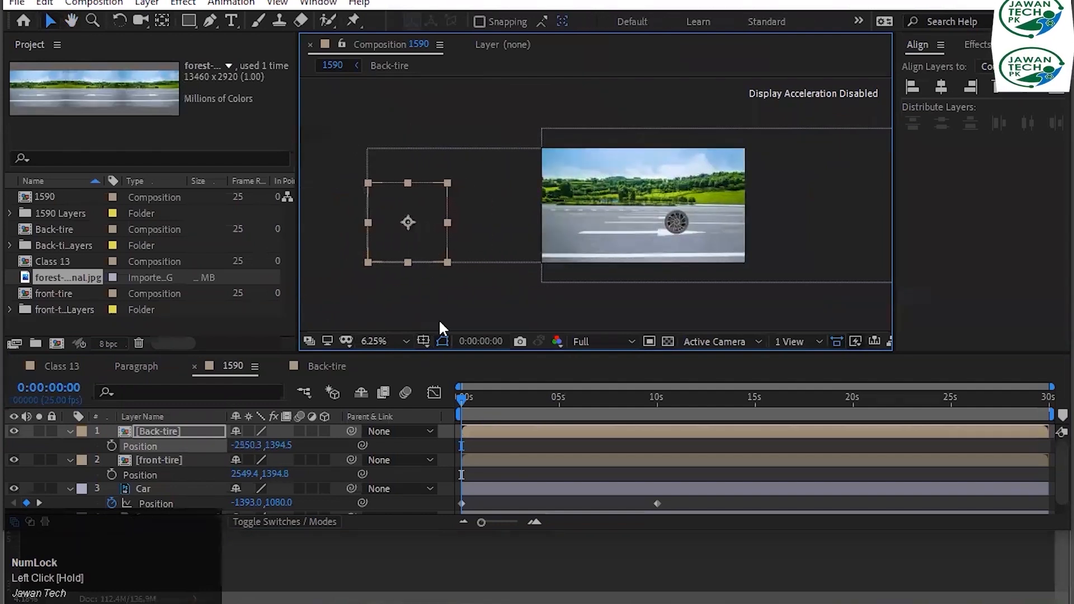
pyautogui.click(112, 446)
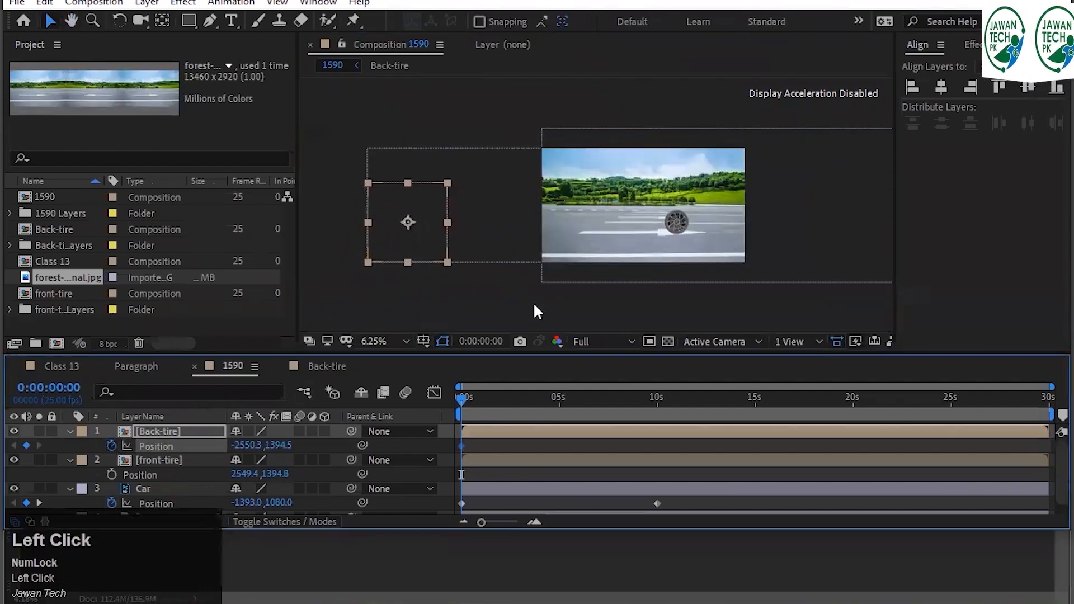
# Move the front-tire outside the frame's left edge to about -715, 1394.8, and add a Position keyframe at 0:00:00:00.
pyautogui.click(676, 222)
pyautogui.moveTo(683, 240); pyautogui.dragTo(507, 238)
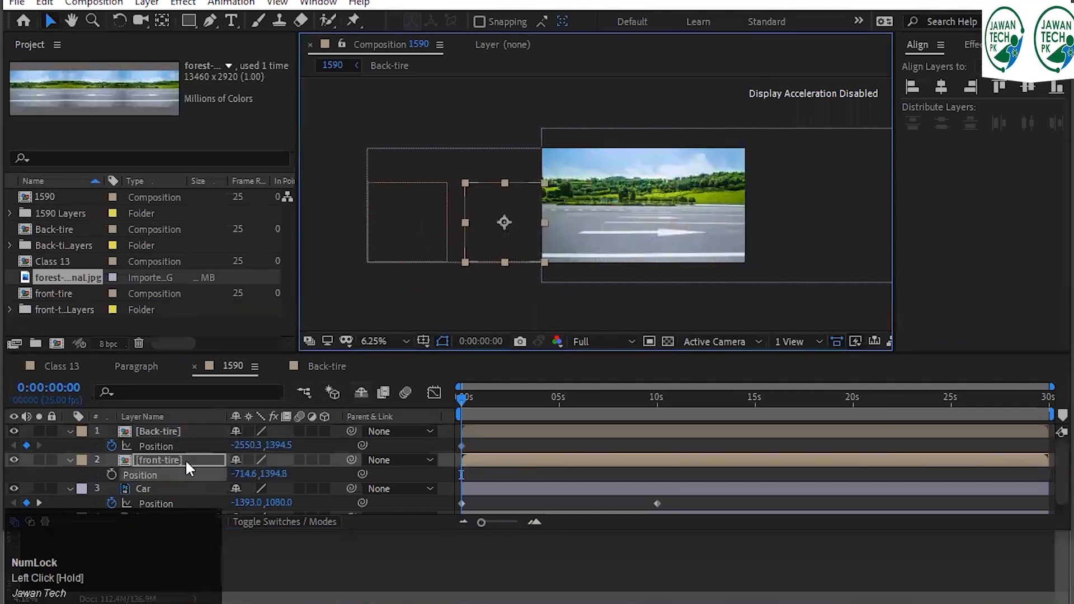
pyautogui.click(111, 474)
# At 0:00:10:01, move the front-tire to about 5957, 1394.8 and the Back-tire to about 4634, 1394.5, past the frame's right edge.
pyautogui.moveTo(464, 397); pyautogui.dragTo(654, 411)
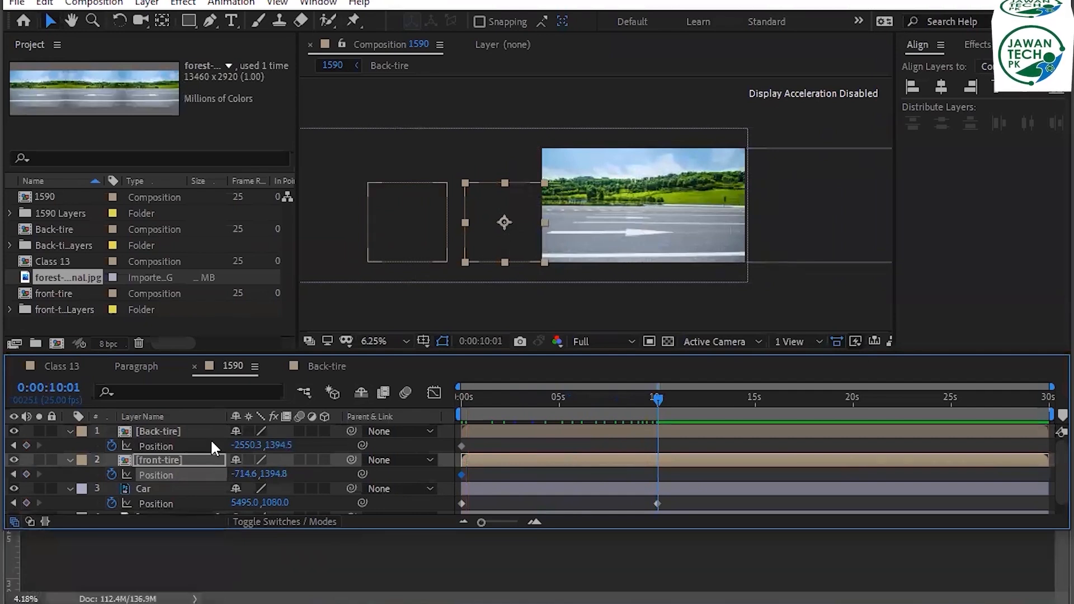
pyautogui.moveTo(522, 231); pyautogui.dragTo(877, 235)
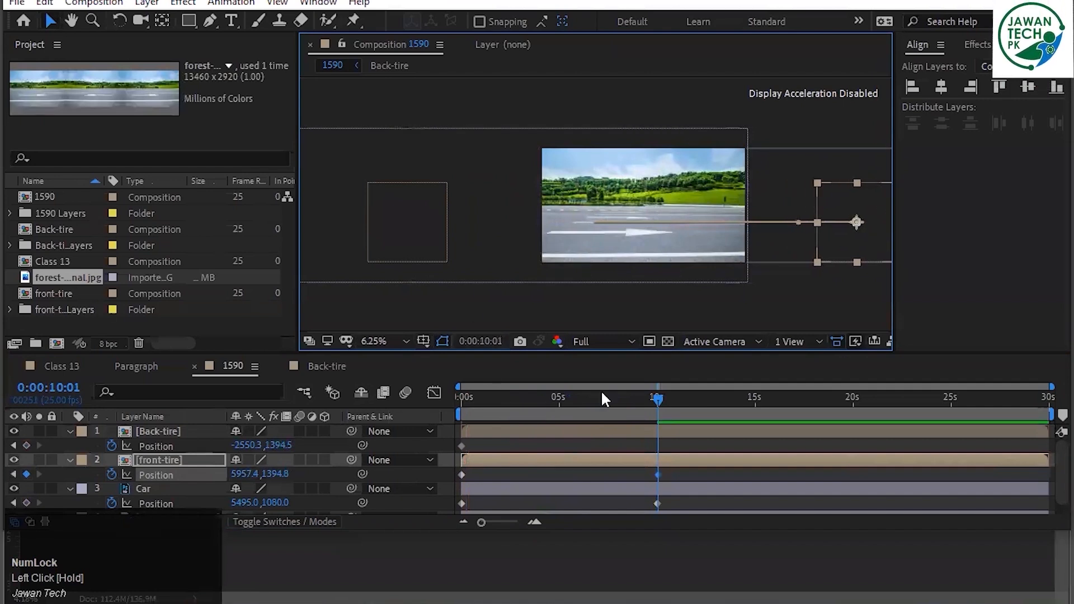
pyautogui.moveTo(431, 246); pyautogui.dragTo(802, 263)
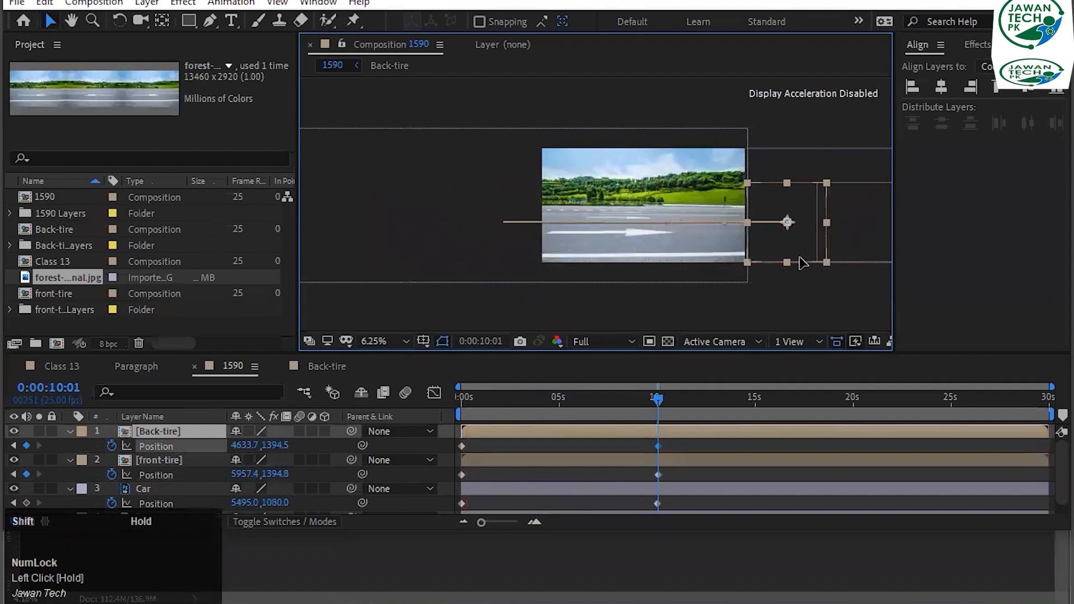
# Preview the car and unparented tire animation from 0:00:00:00.
pyautogui.moveTo(606, 394); pyautogui.dragTo(405, 411)
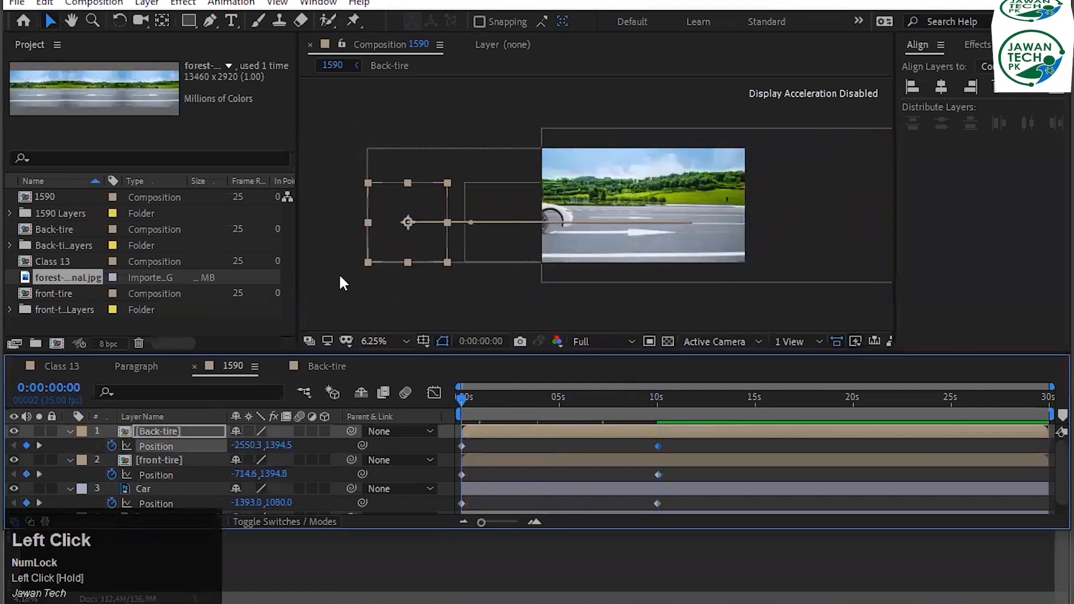
pyautogui.click(315, 286)
pyautogui.press('space')
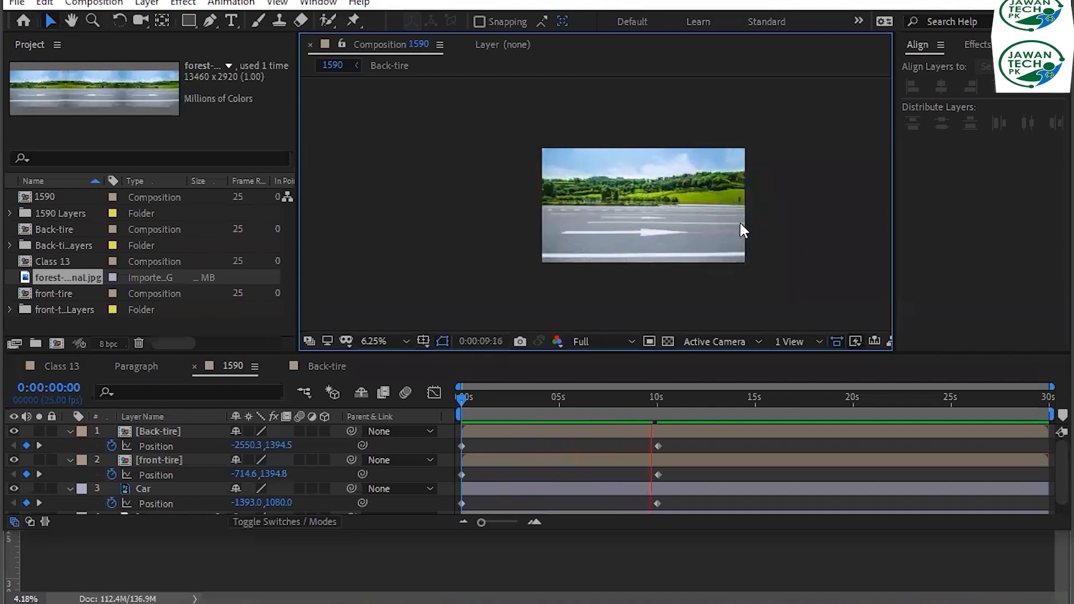
pyautogui.press('space')
# Undo both tires' Position keyframes and moves, and the removal of the front-tire's parent.
pyautogui.hotkey('ctrl', 'z')
pyautogui.hotkey('ctrl', 'z')
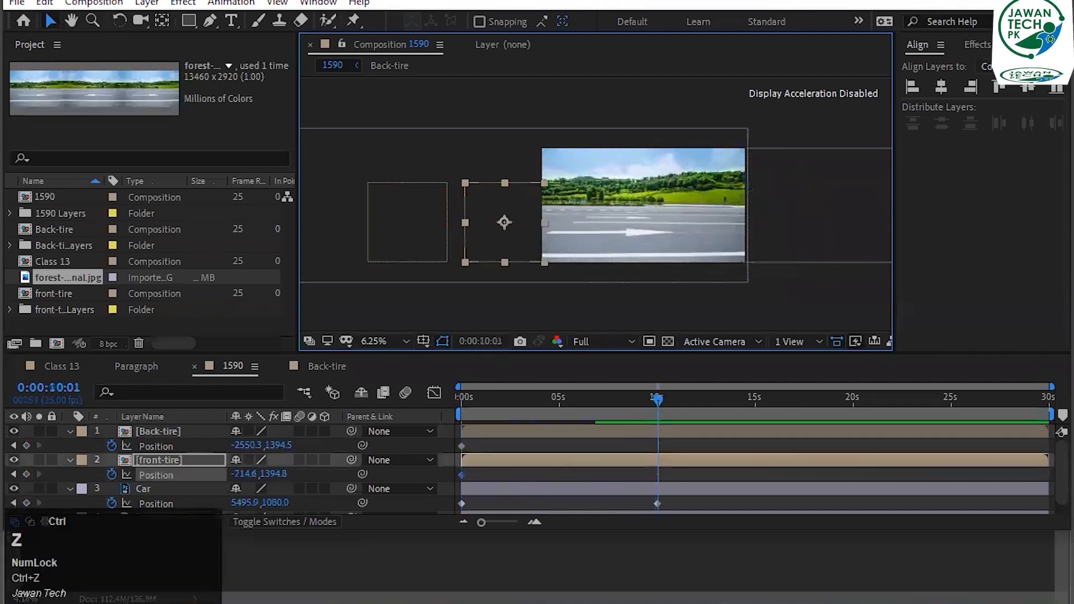
pyautogui.hotkey('ctrl', 'z')
pyautogui.hotkey('ctrl', 'z')
pyautogui.hotkey('ctrl', 'z')
pyautogui.hotkey('ctrl', 'z')
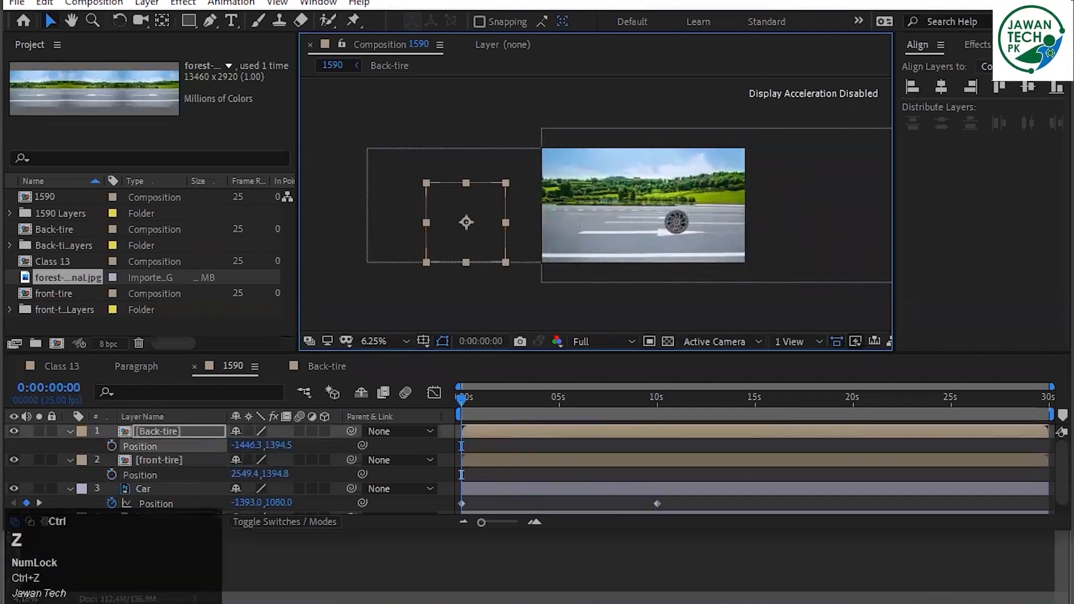
pyautogui.hotkey('ctrl', 'z')
pyautogui.hotkey('ctrl', 'z')
pyautogui.hotkey('ctrl', 'z')
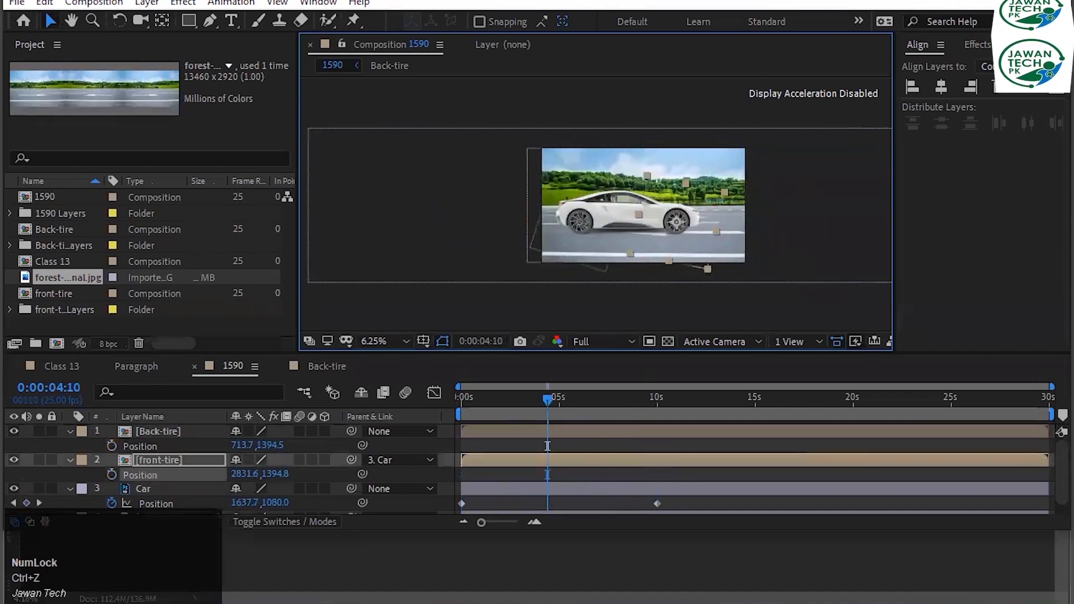
# Set the parent of the Back-tire layer to 3. Car, and deselect all layers.
pyautogui.click(381, 432)
pyautogui.click(399, 508)
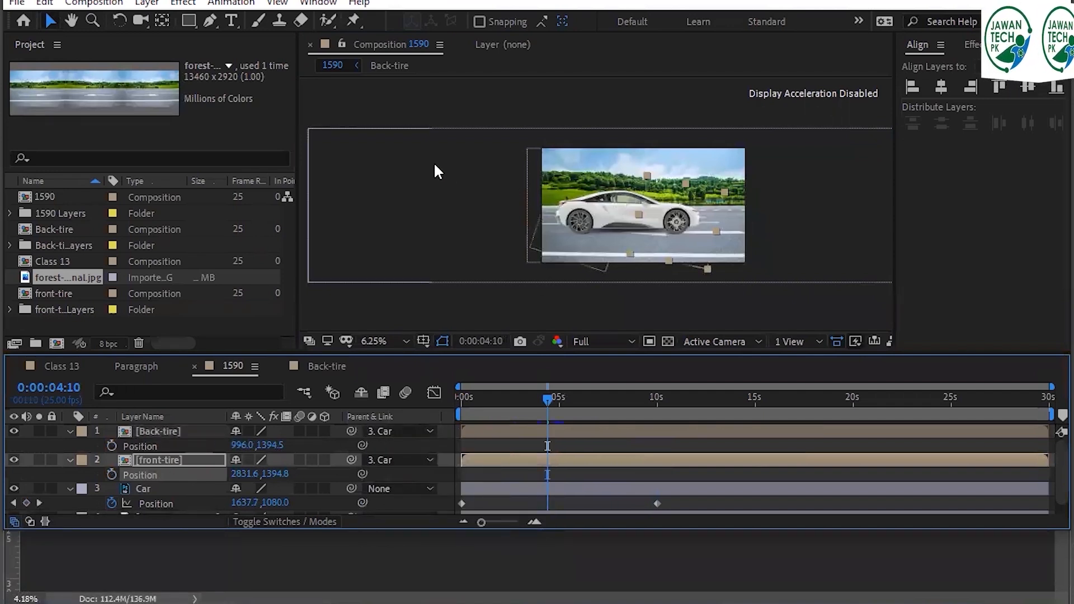
pyautogui.click(606, 226)
pyautogui.click(719, 85)
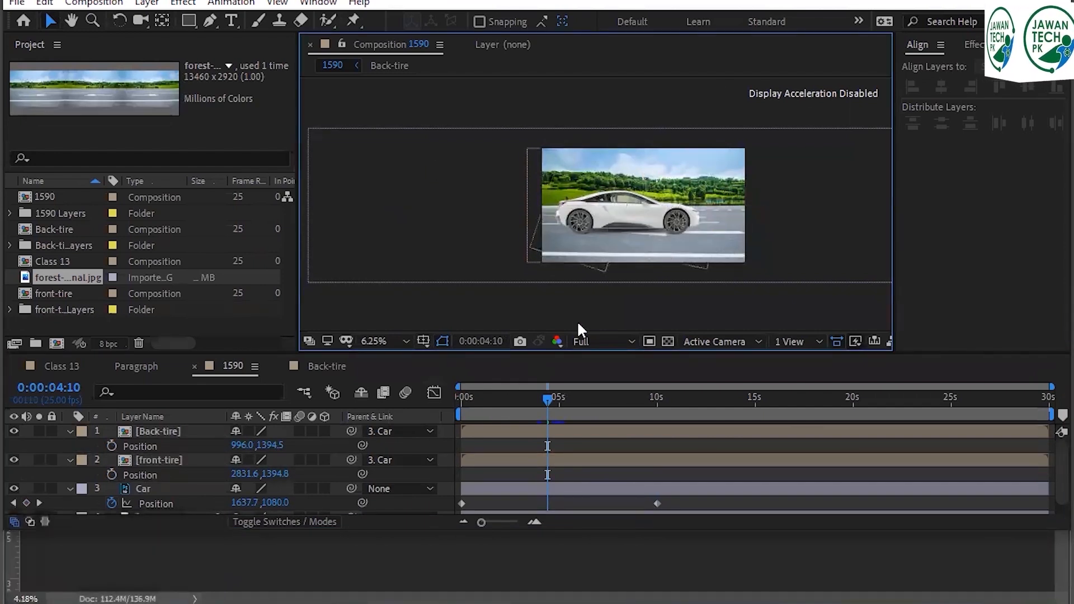
# Preview the parented car animation from 0:00:00:00, and save the project.
pyautogui.moveTo(547, 398); pyautogui.dragTo(422, 395)
pyautogui.press('space')
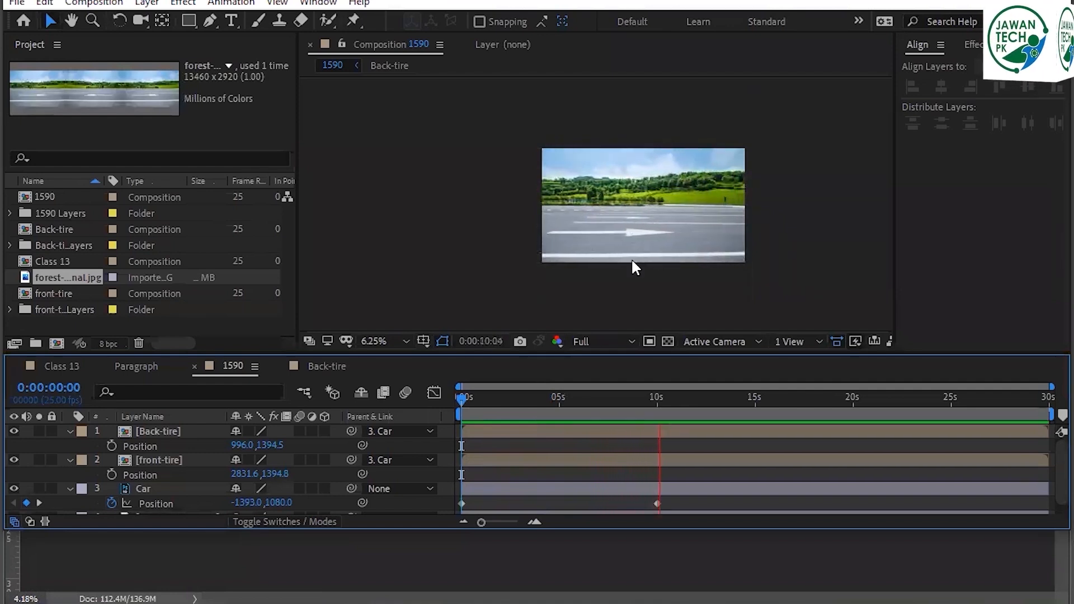
pyautogui.press('space')
pyautogui.click(716, 459)
pyautogui.hotkey('ctrl', 's')
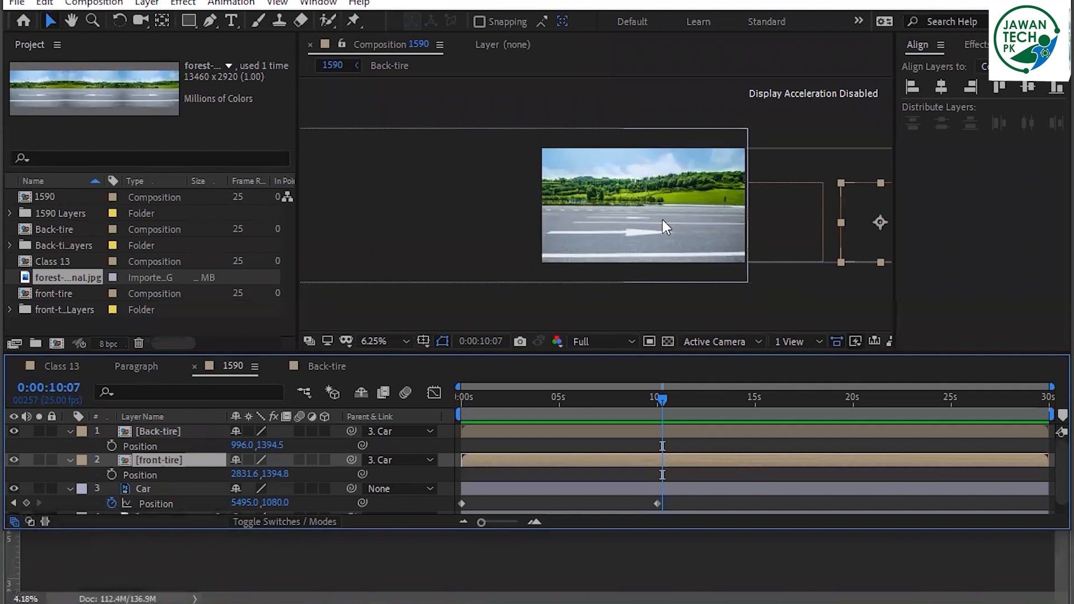
# Check the car at several times, leave the playhead at 0:00:04:09 with nothing selected, and save the project.
pyautogui.click(568, 396)
pyautogui.click(532, 399)
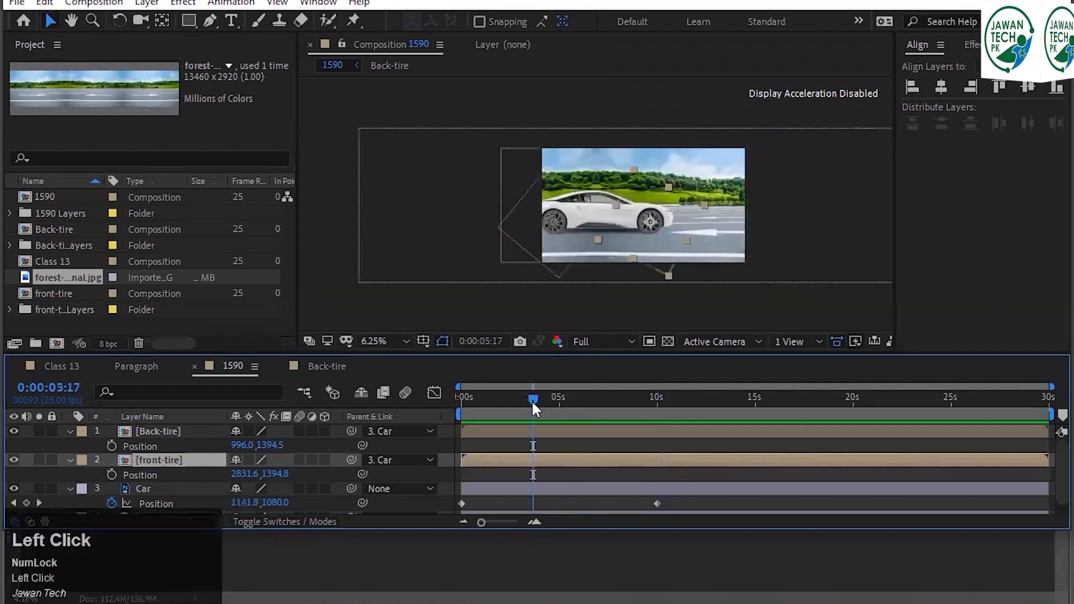
pyautogui.click(560, 399)
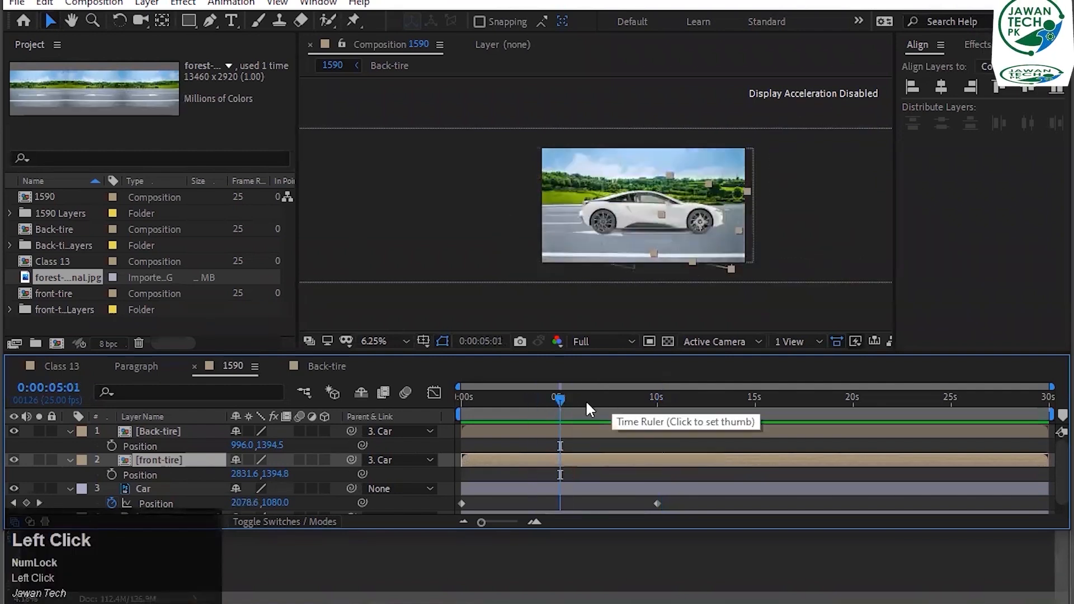
pyautogui.click(544, 399)
pyautogui.click(839, 246)
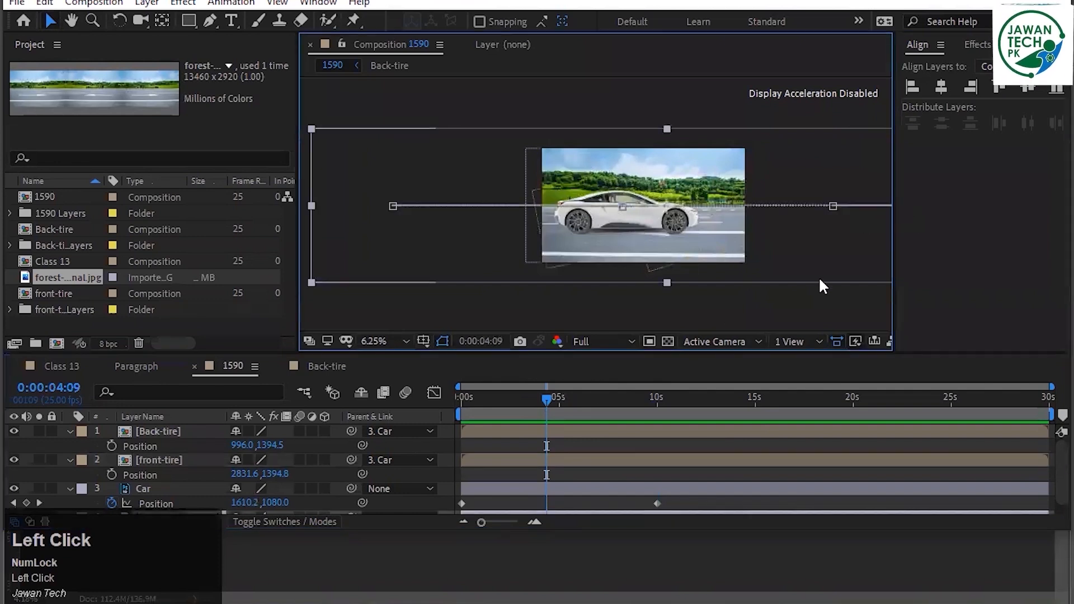
pyautogui.click(809, 296)
pyautogui.hotkey('ctrl', 's')
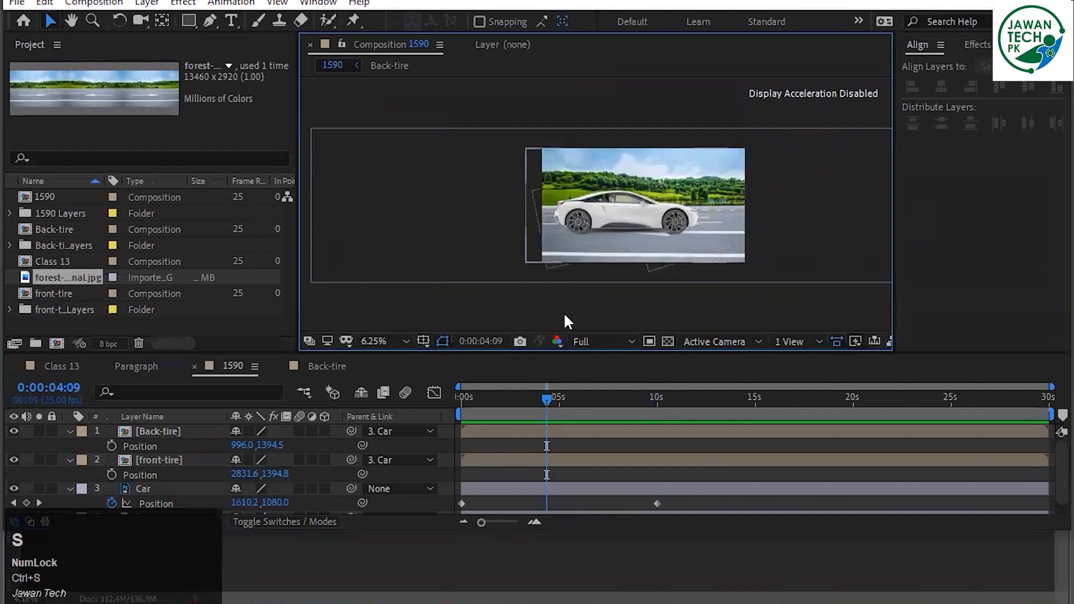
# Collapse the layer properties, preview the animation from 0:00:03:11, and save the project.
pyautogui.scroll(1, 565, 315)
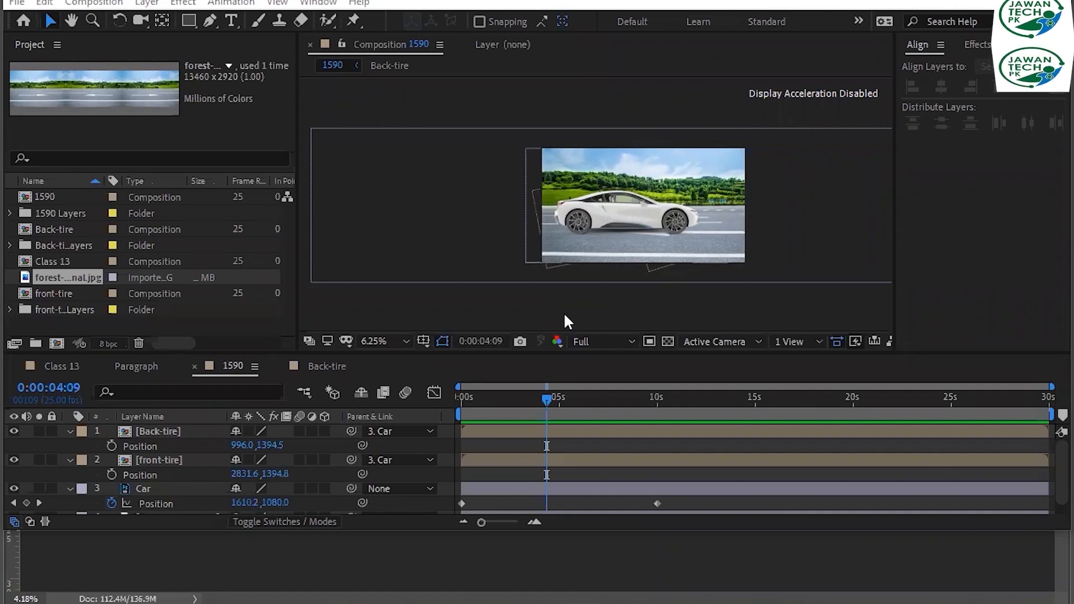
pyautogui.click(391, 230)
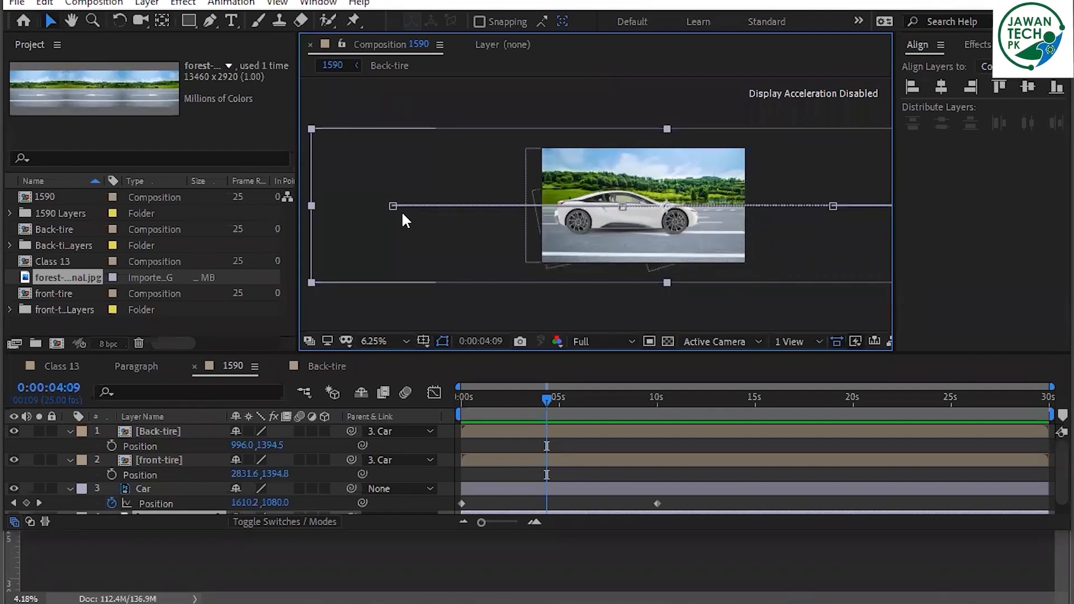
pyautogui.click(480, 530)
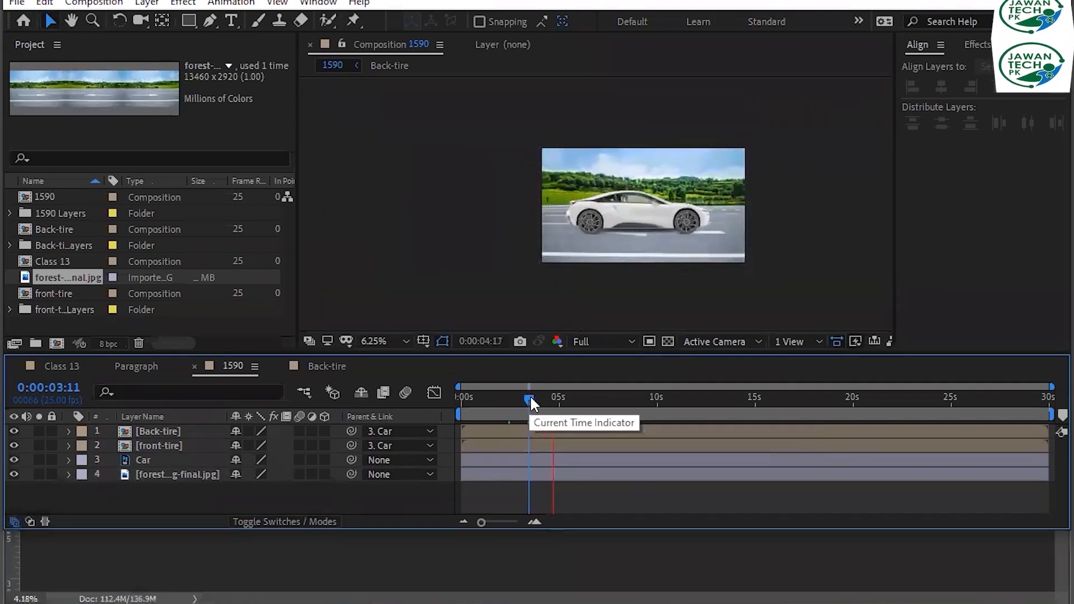
pyautogui.hotkey('ctrl', 's')
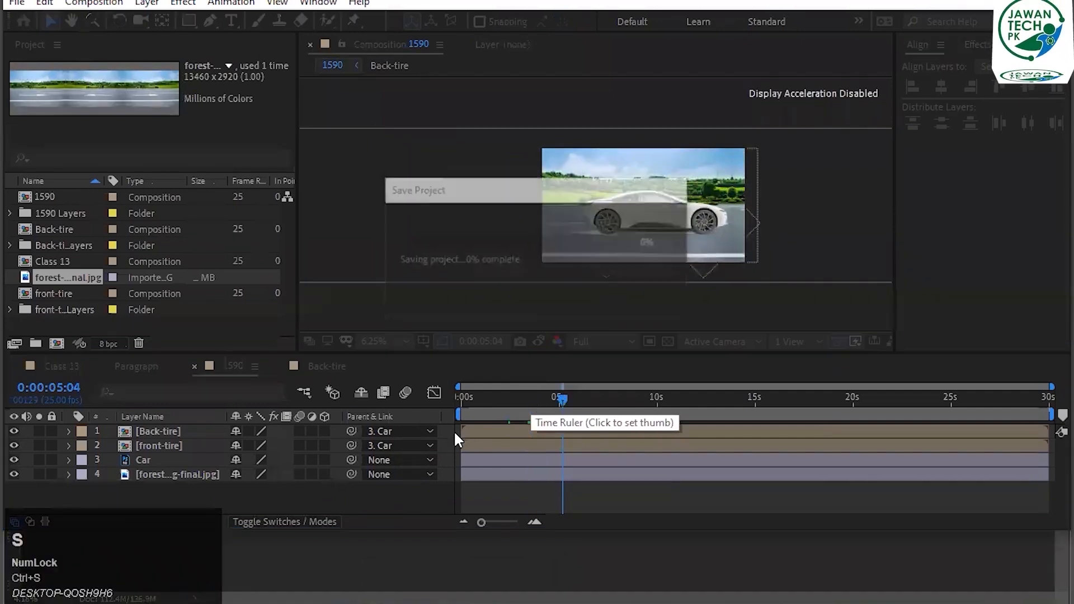
# Select the Back-tire, front-tire and Car layers, and examine the layer commands available for them before deselecting.
pyautogui.click(164, 463)
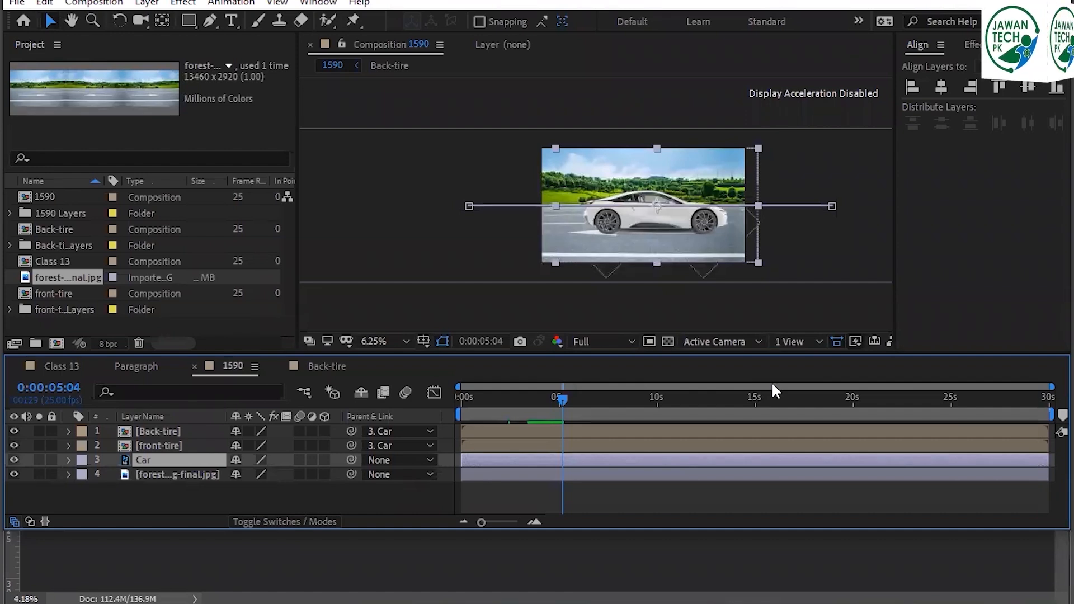
pyautogui.scroll(-1, 772, 385)
pyautogui.press('Num_Lock')
pyautogui.scroll(-1, 772, 384)
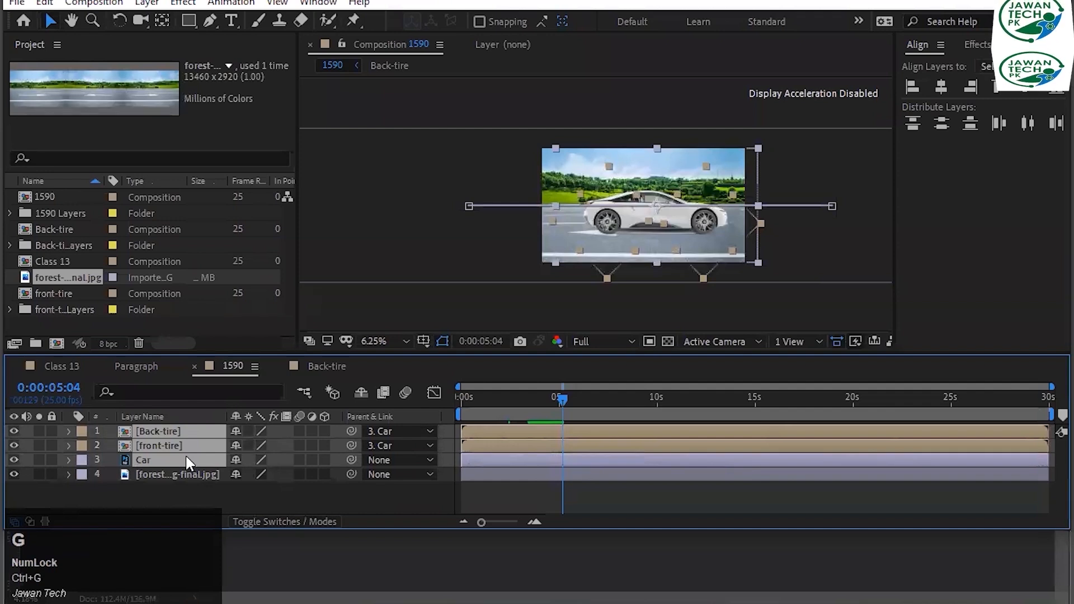
pyautogui.rightClick(186, 455)
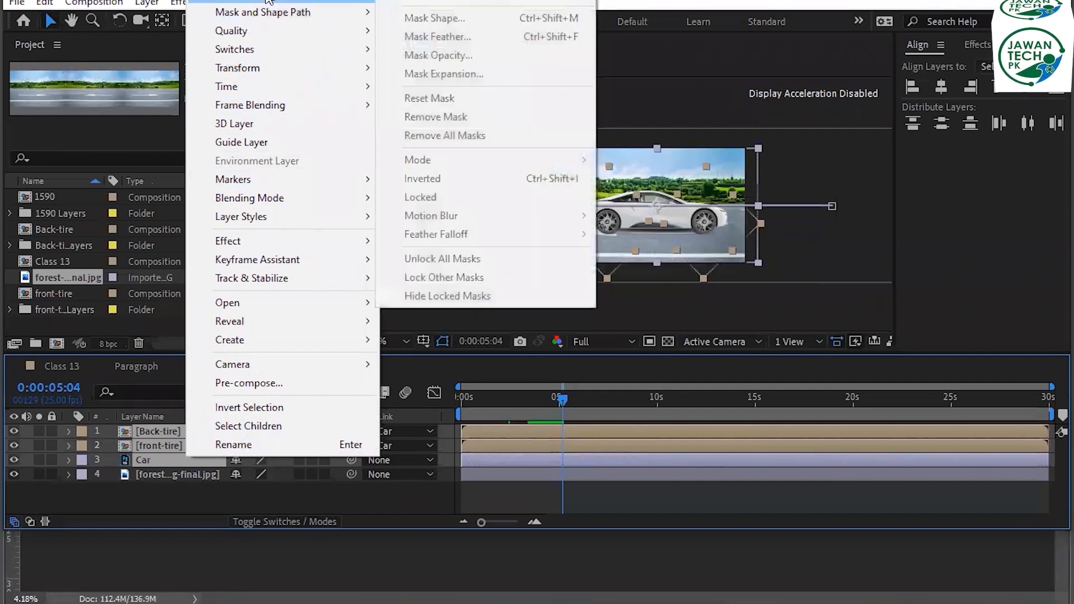
pyautogui.moveTo(266, 10)
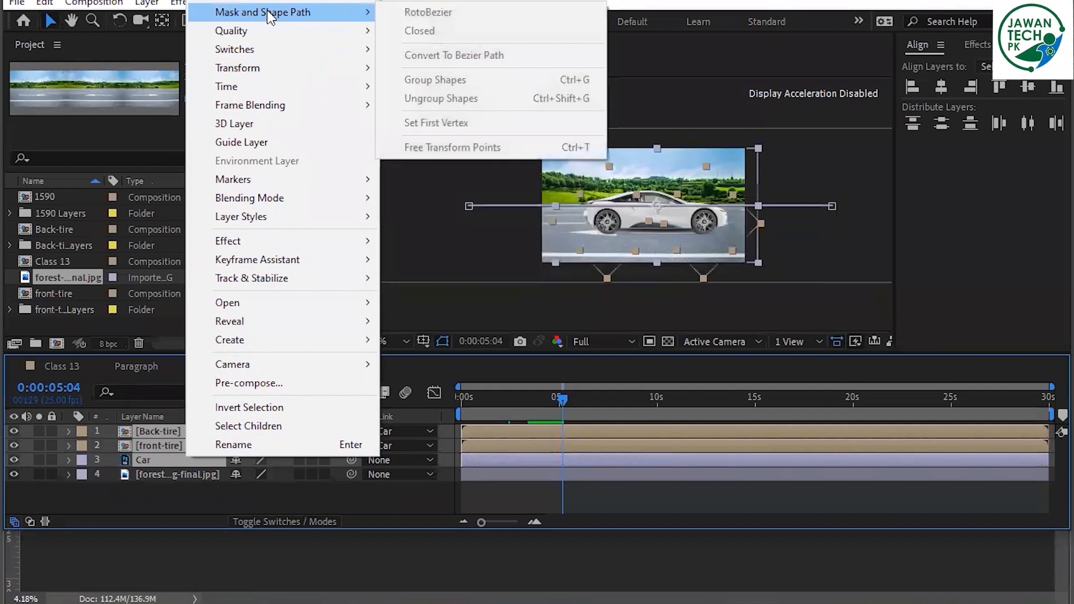
pyautogui.moveTo(265, 35)
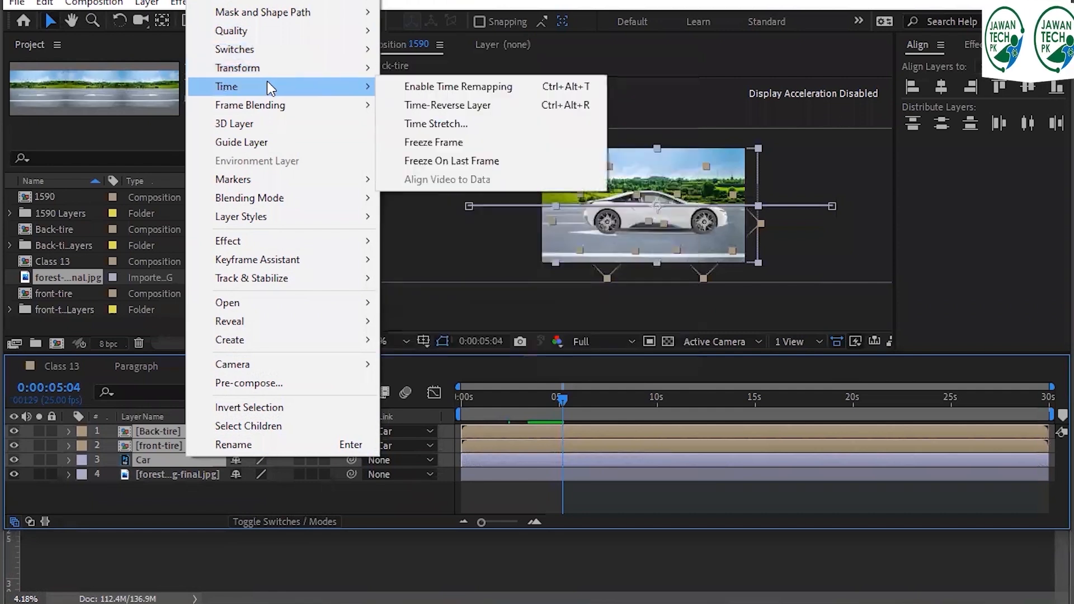
pyautogui.moveTo(266, 109)
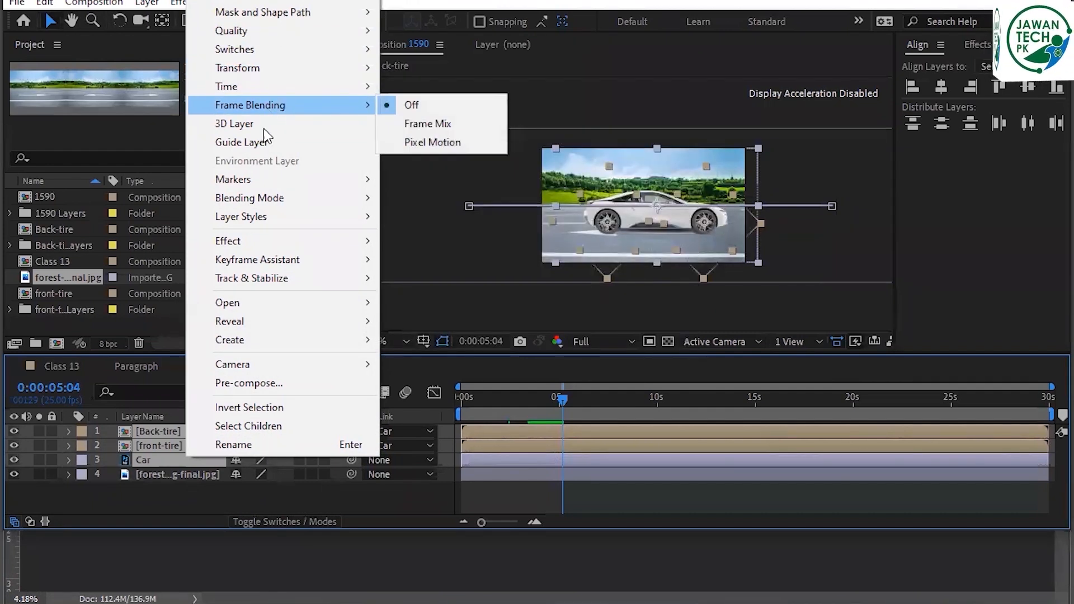
pyautogui.moveTo(262, 218)
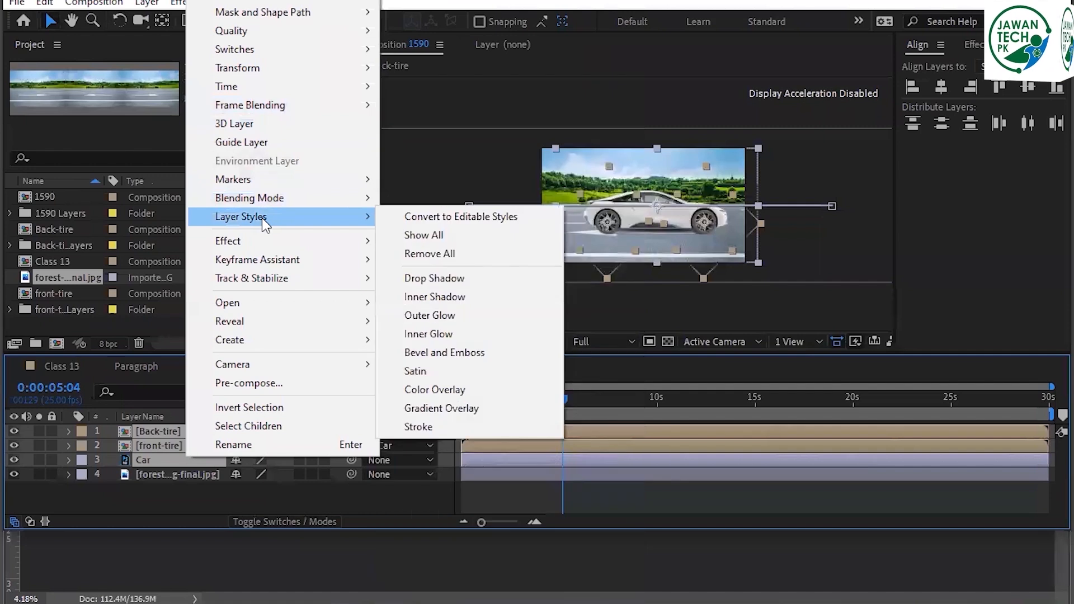
pyautogui.moveTo(262, 246)
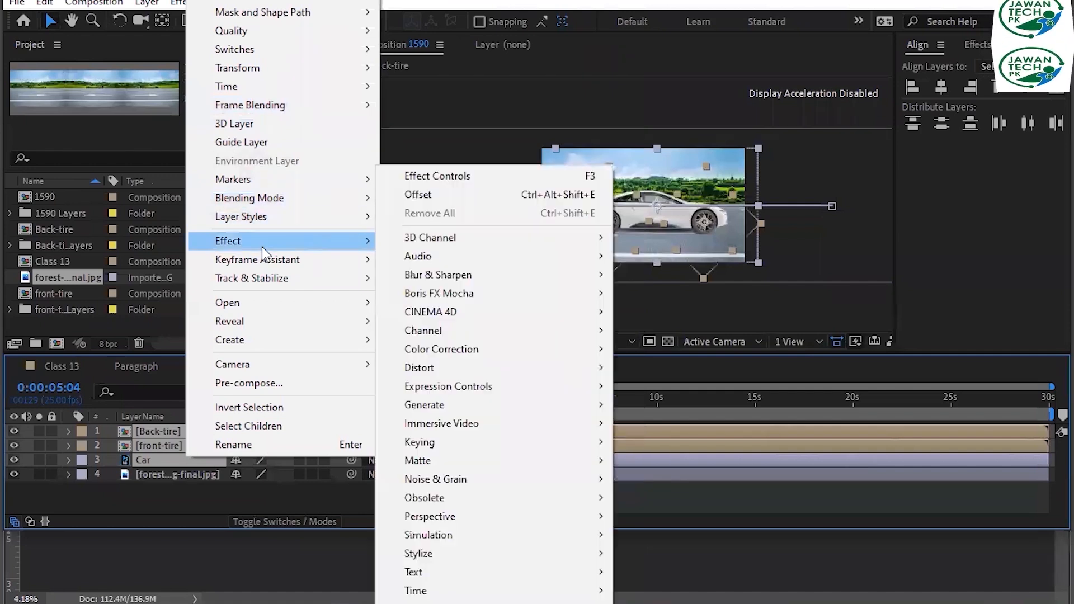
pyautogui.moveTo(260, 277)
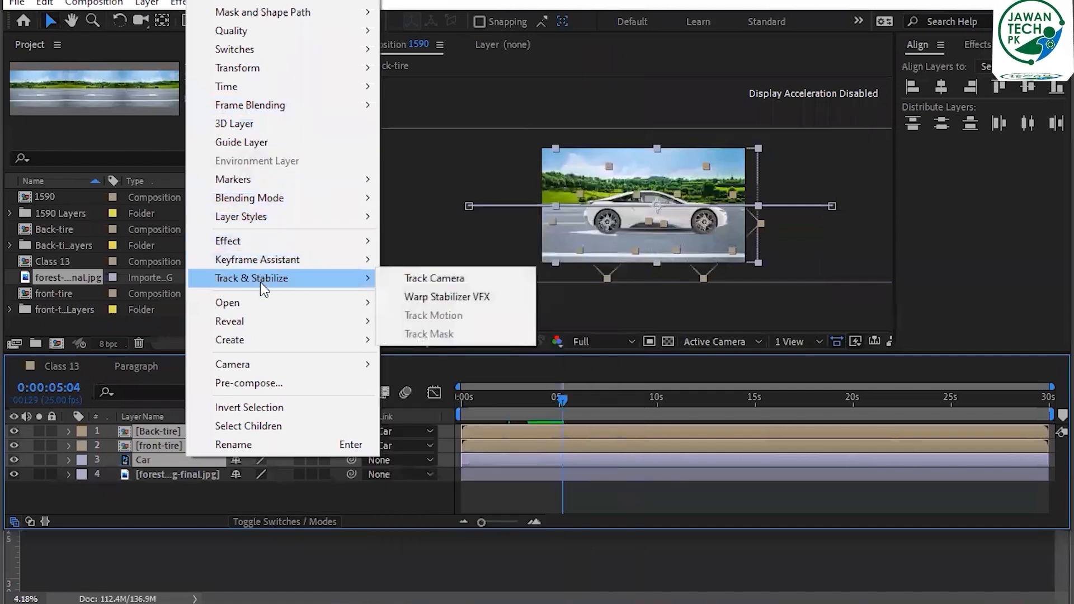
pyautogui.click(258, 504)
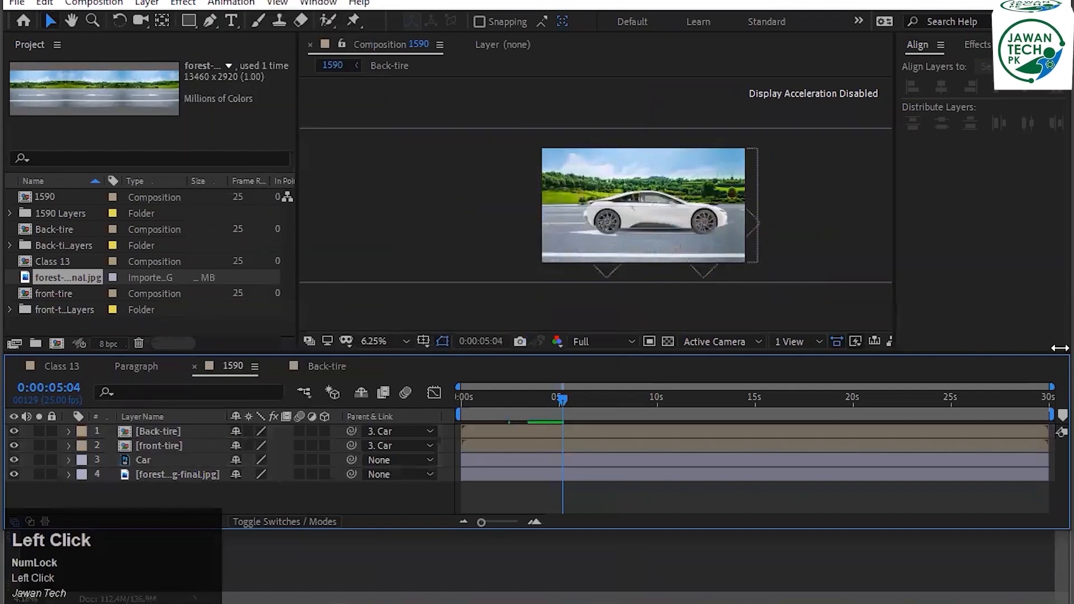
pyautogui.click(1059, 348)
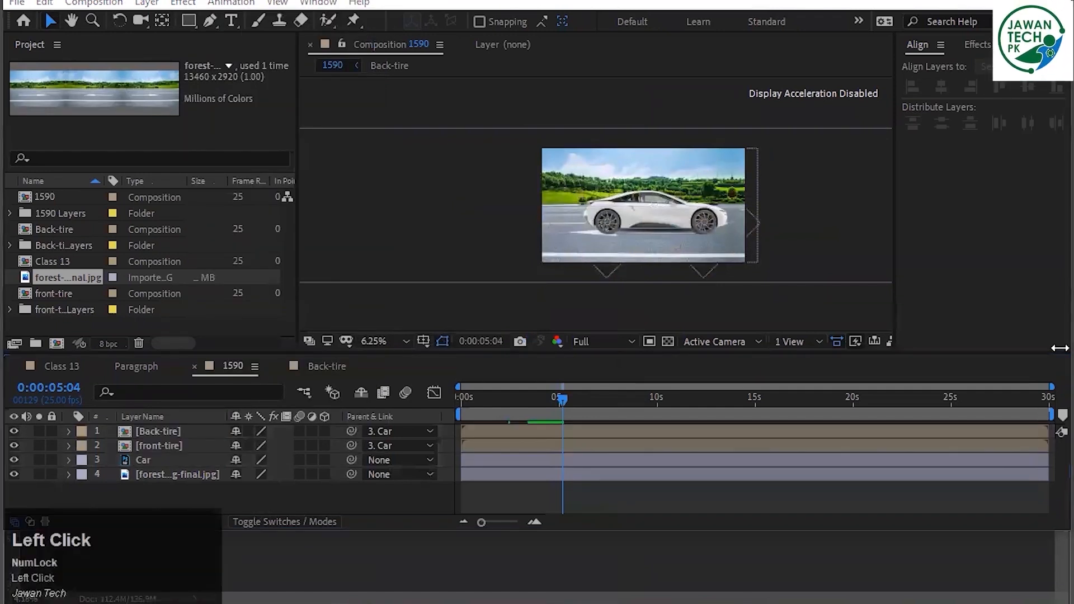
pyautogui.scroll(-1, 1059, 348)
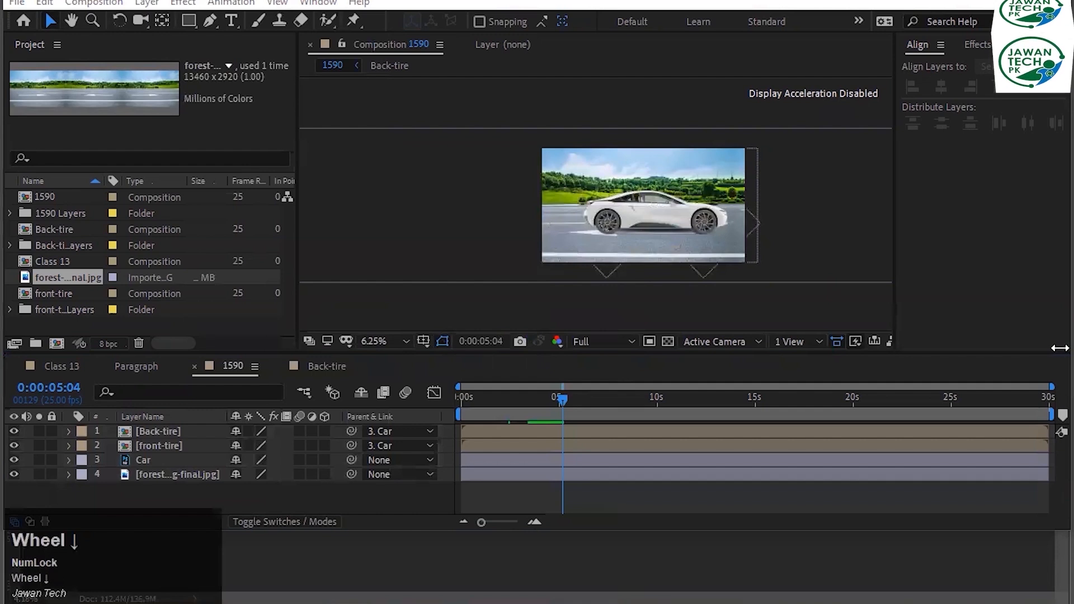
pyautogui.click(1059, 348)
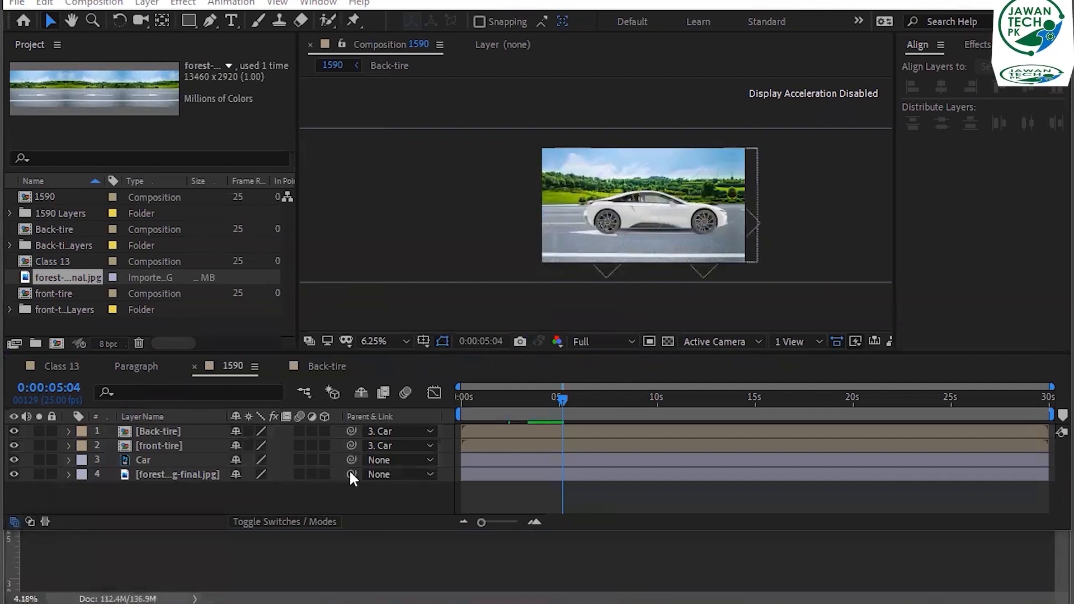
# Try parenting the front-tire layer to Back-tire, preview the animation from 0:00:05:04, and undo the parent change.
pyautogui.click(385, 445)
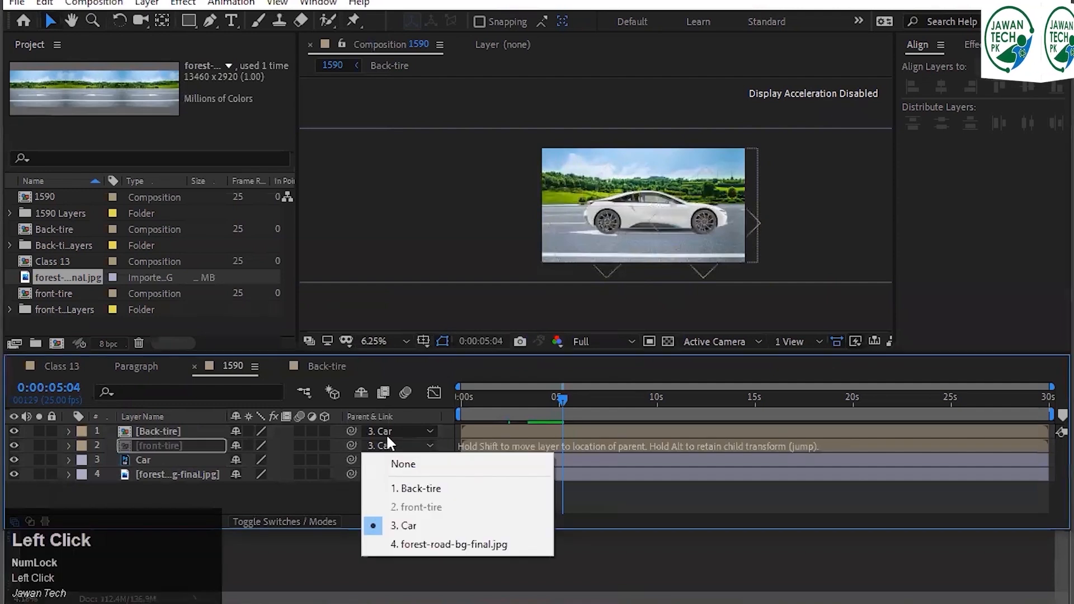
pyautogui.click(394, 490)
pyautogui.press('space')
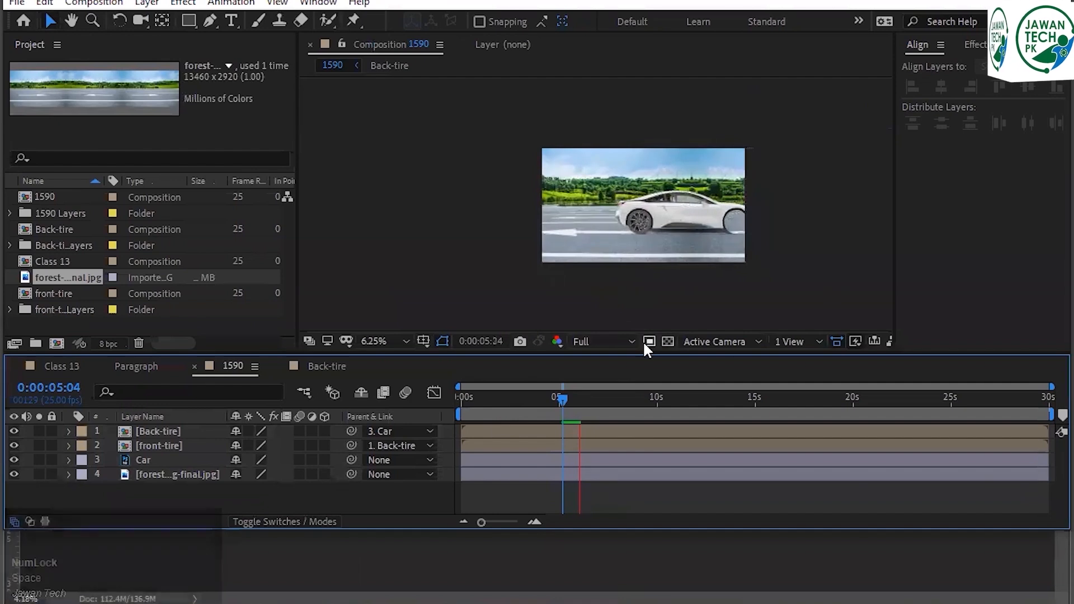
pyautogui.press('space')
pyautogui.hotkey('ctrl', 'z')
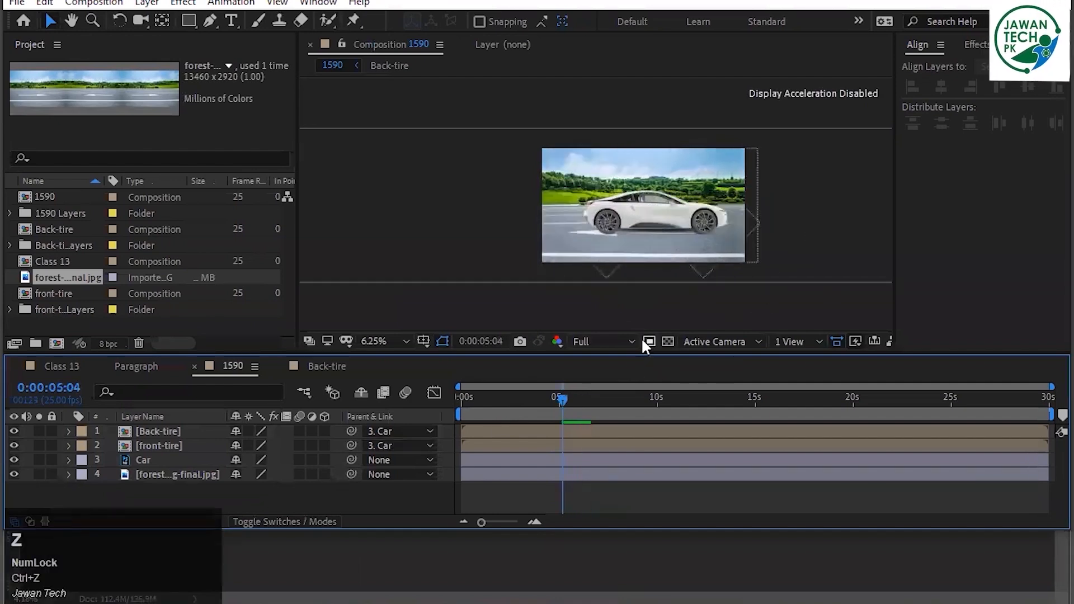
# Switch to the pro_03 project with the flower and show source names and the layer switches in its timeline.
pyautogui.click(780, 385)
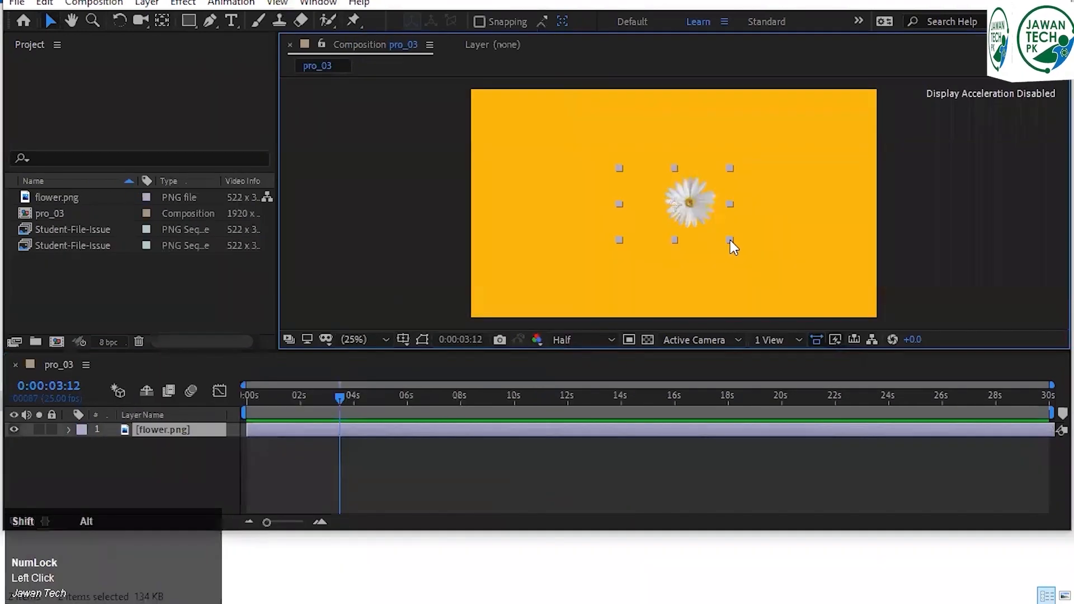
pyautogui.click(739, 250)
pyautogui.moveTo(694, 249); pyautogui.dragTo(694, 209)
pyautogui.click(697, 209)
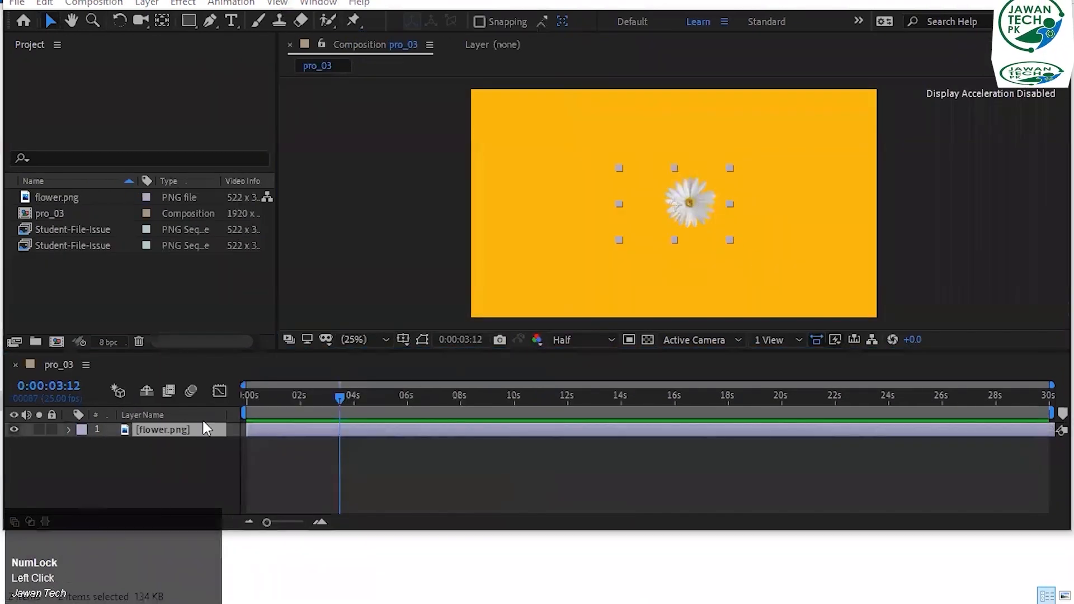
pyautogui.press('s')
pyautogui.click(190, 424)
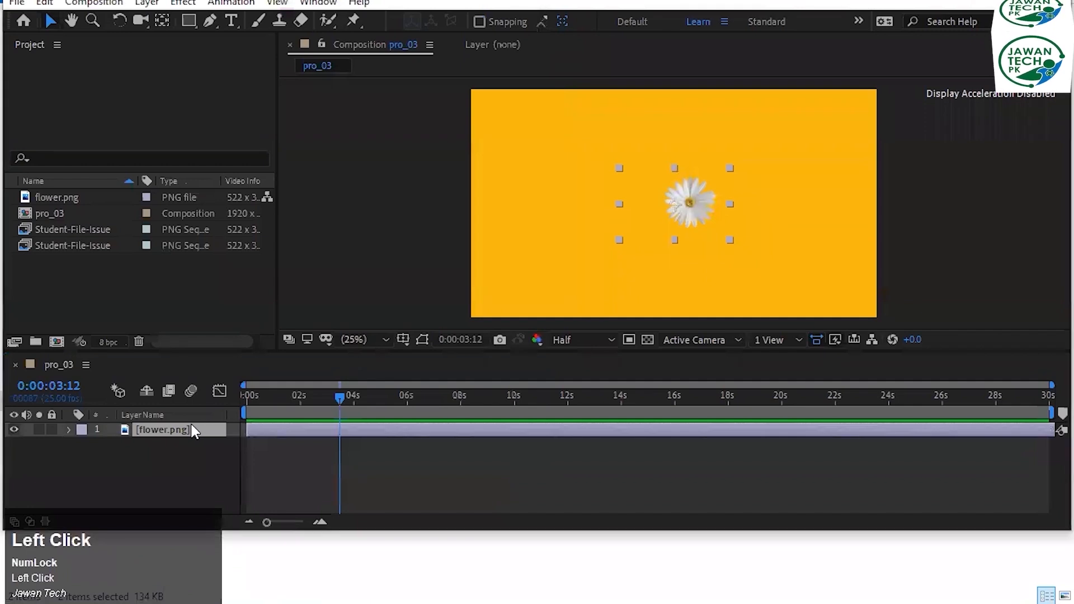
pyautogui.click(173, 412)
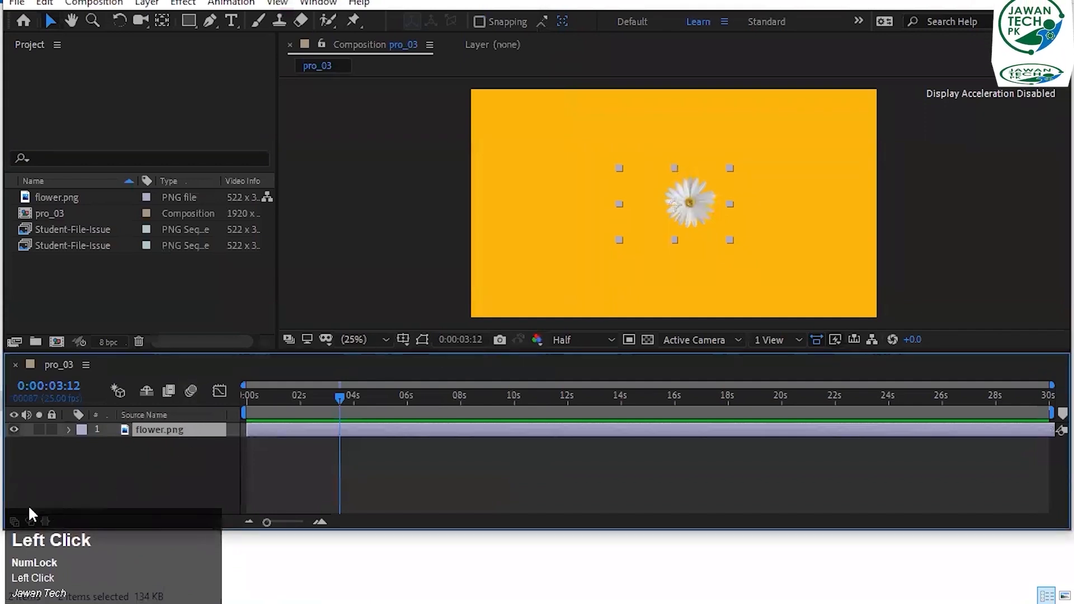
pyautogui.click(13, 521)
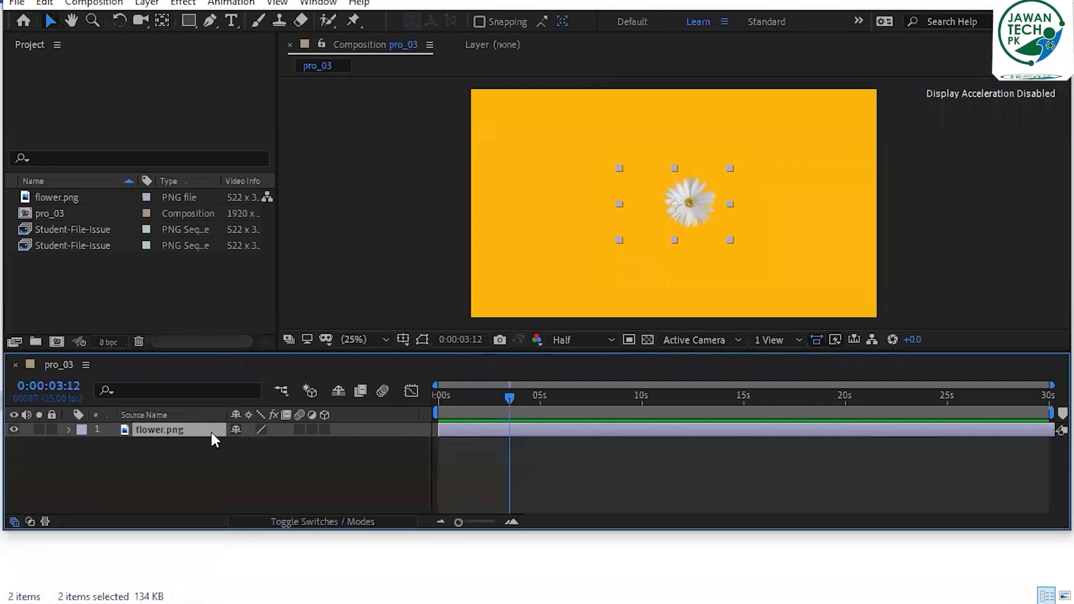
# Reveal the flower.png layer's scale and enlarge it to 238%.
pyautogui.click(180, 438)
pyautogui.click(179, 434)
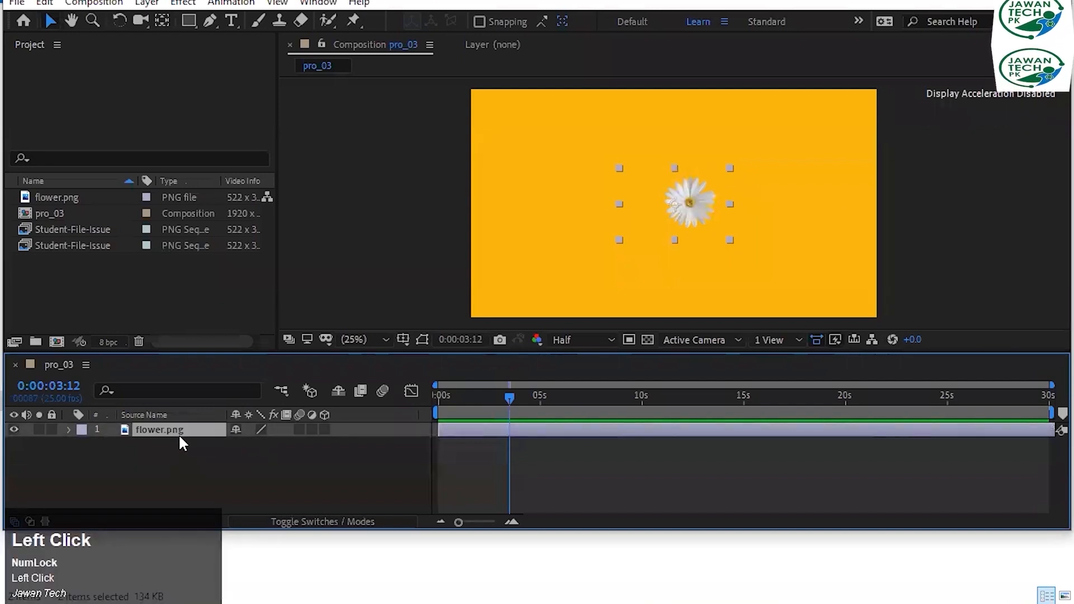
pyautogui.press('t')
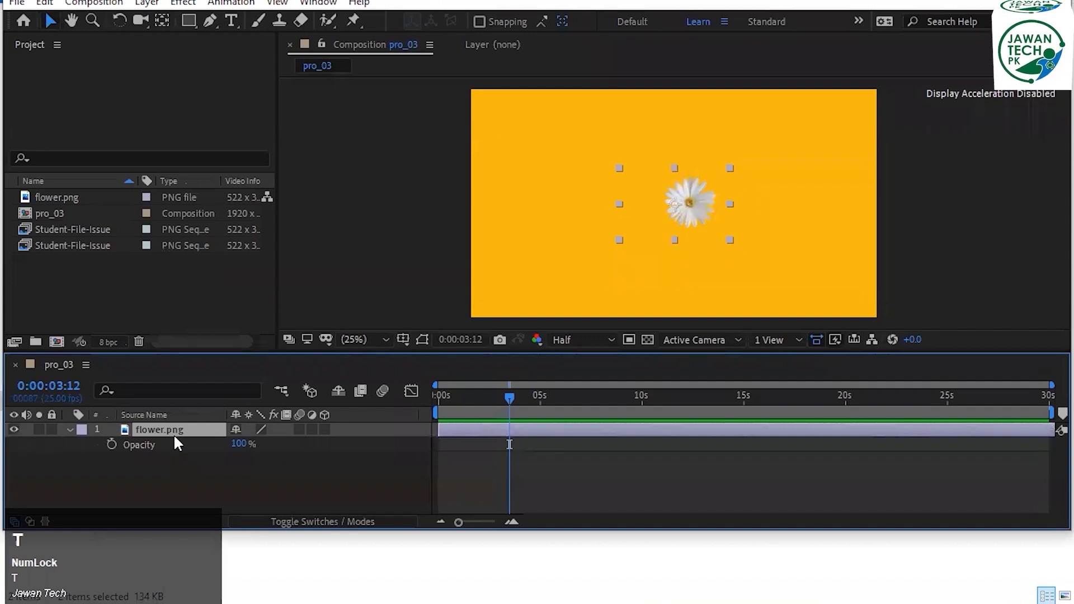
pyautogui.press('s')
pyautogui.moveTo(252, 444); pyautogui.dragTo(330, 444)
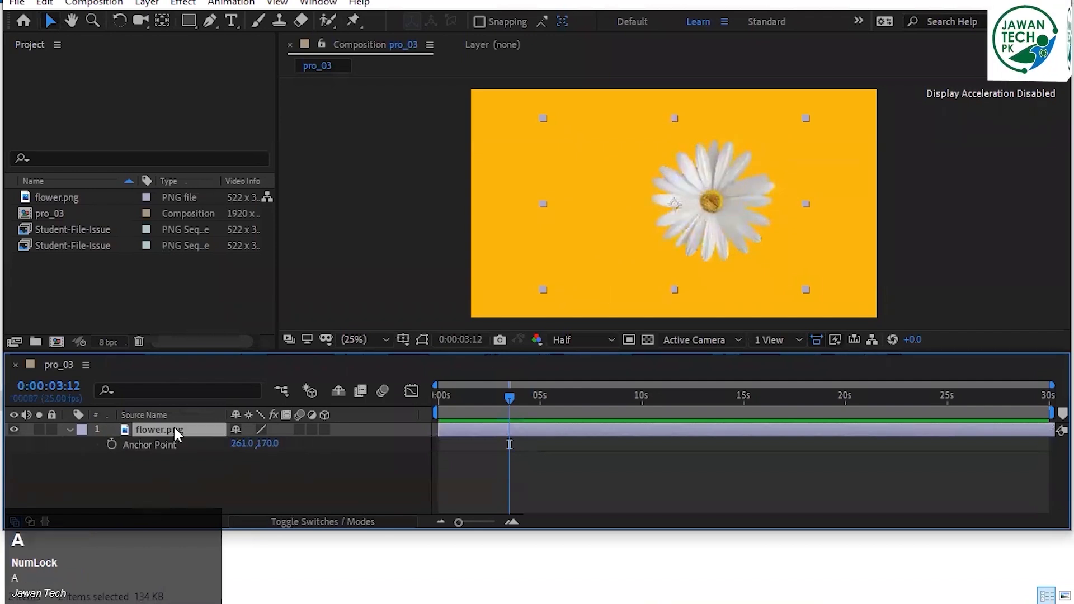
# Set the flower.png layer's anchor point to 336.0, 167.0 so it sits at the flower's centre.
pyautogui.hotkey('ctrl', 'alt', 'Home')
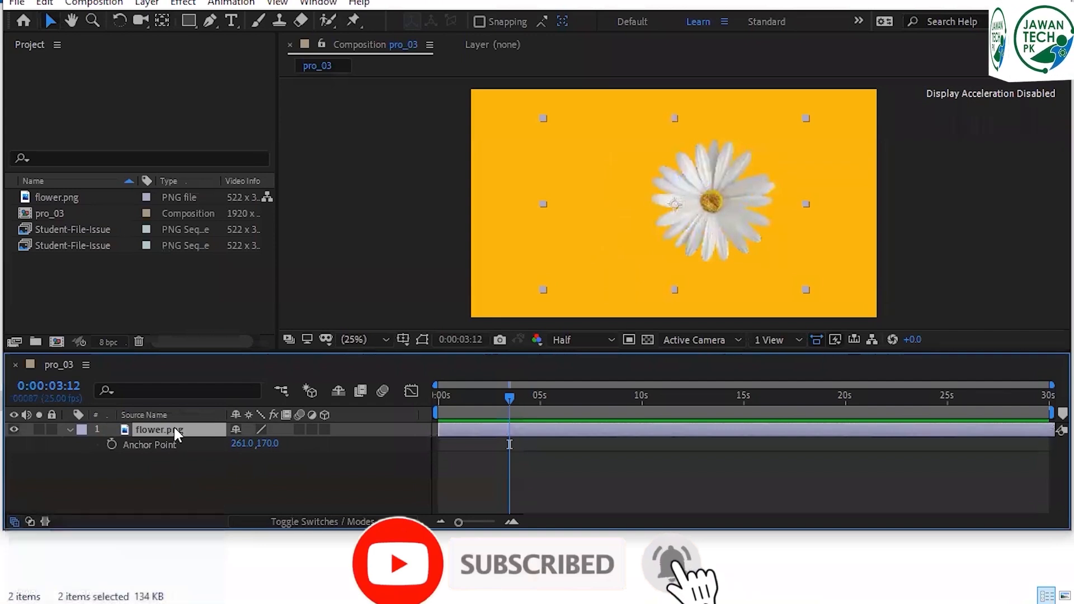
pyautogui.moveTo(236, 446); pyautogui.dragTo(302, 457)
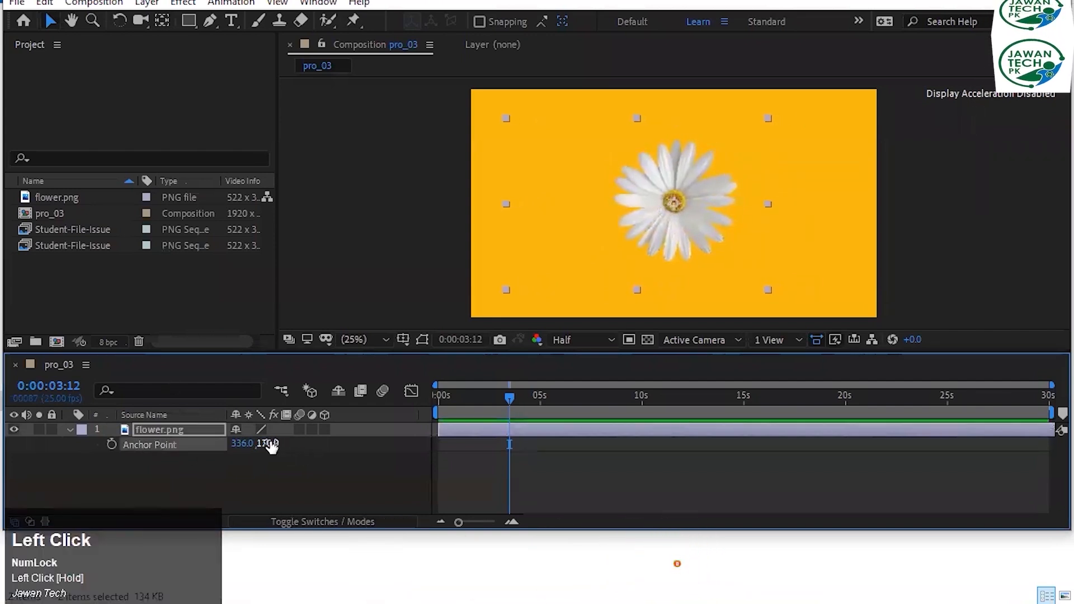
pyautogui.moveTo(266, 441); pyautogui.dragTo(270, 442)
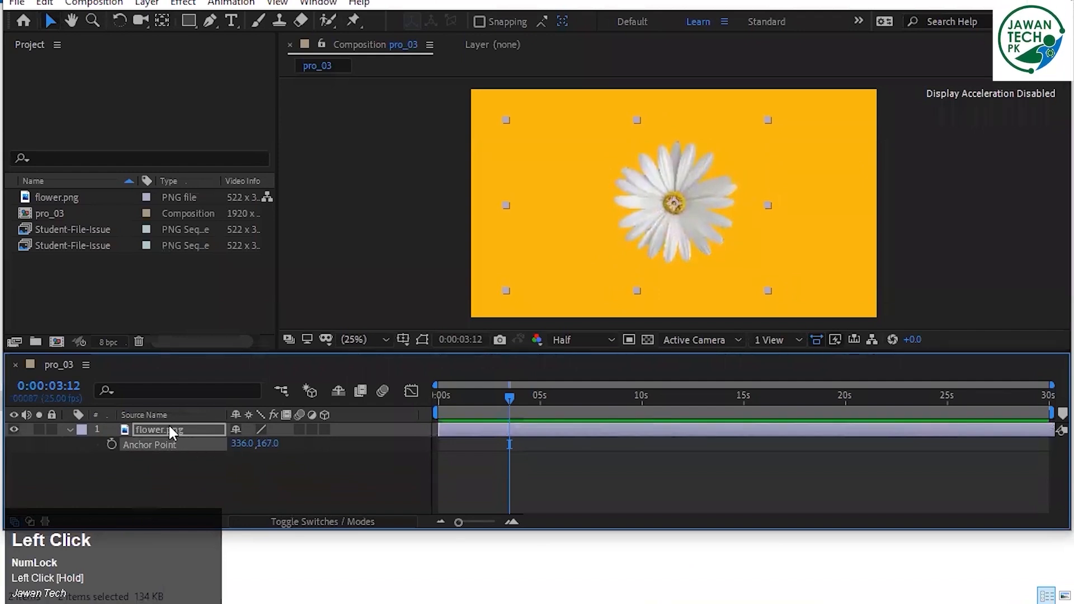
# Set the flower.png layer's rotation to 0x-179.0°.
pyautogui.press('r')
pyautogui.moveTo(242, 443); pyautogui.dragTo(135, 475)
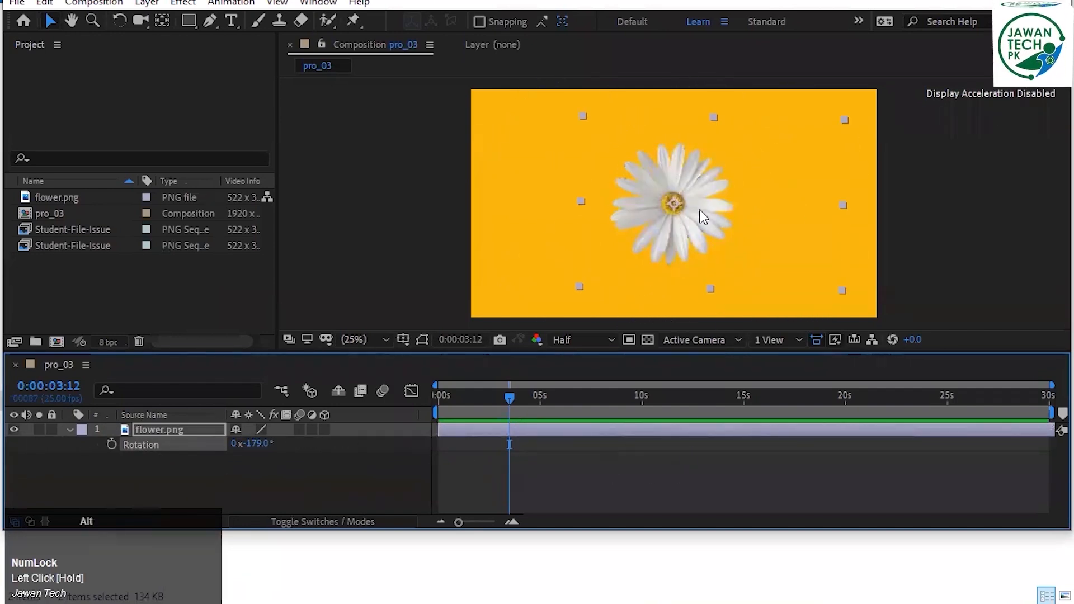
pyautogui.scroll(-2, 700, 209)
pyautogui.scroll(2, 701, 208)
pyautogui.scroll(-1, 703, 207)
pyautogui.scroll(1, 703, 209)
pyautogui.click(355, 334)
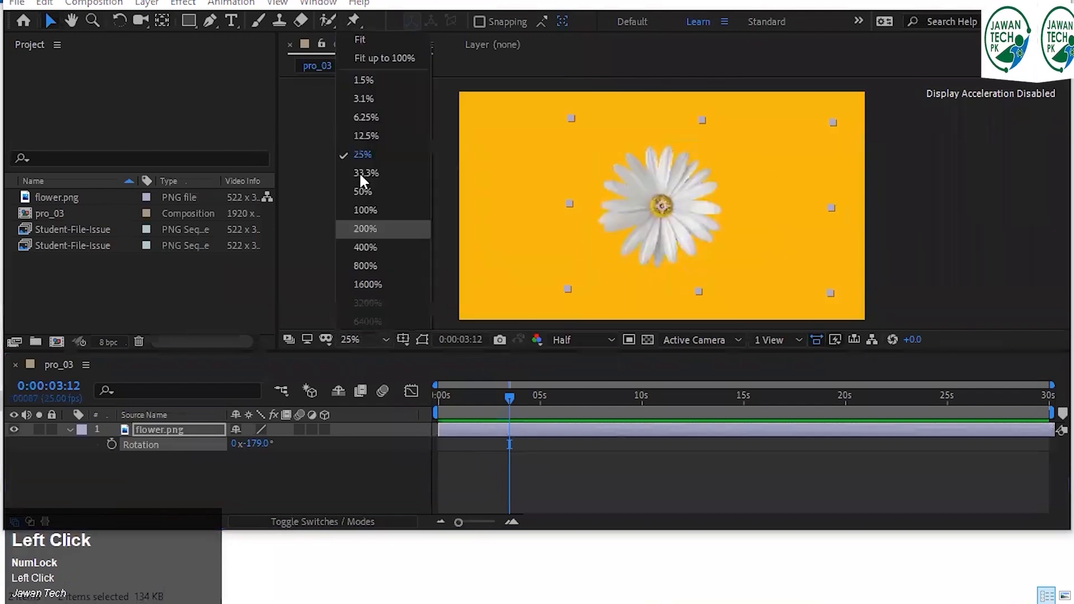
pyautogui.click(362, 40)
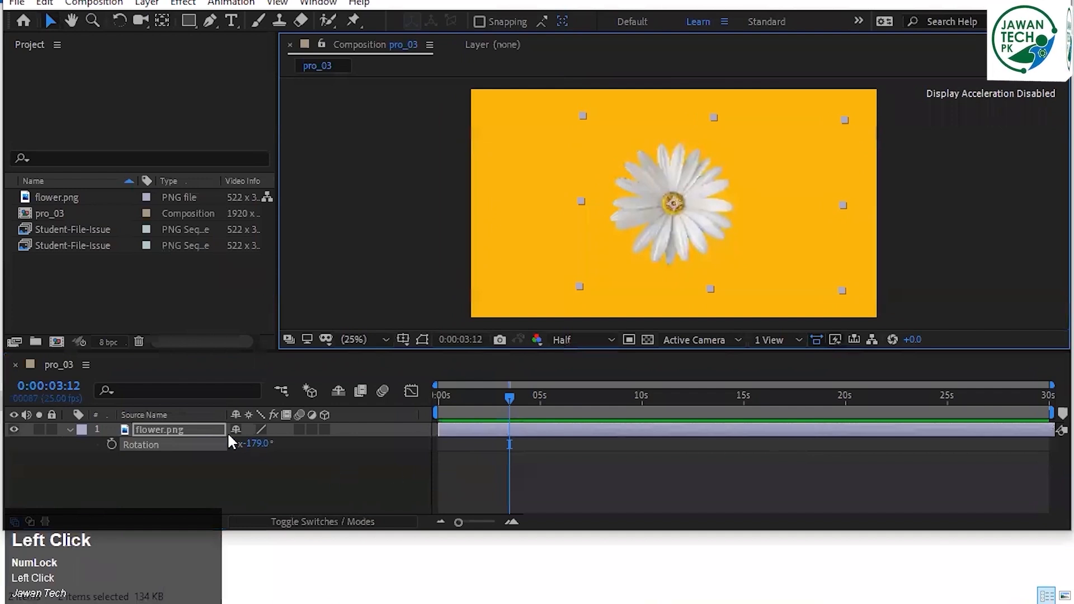
# Set the flower.png layer's scale to 200% and the composition's preview resolution to Full.
pyautogui.click(179, 427)
pyautogui.press('s')
pyautogui.click(258, 443)
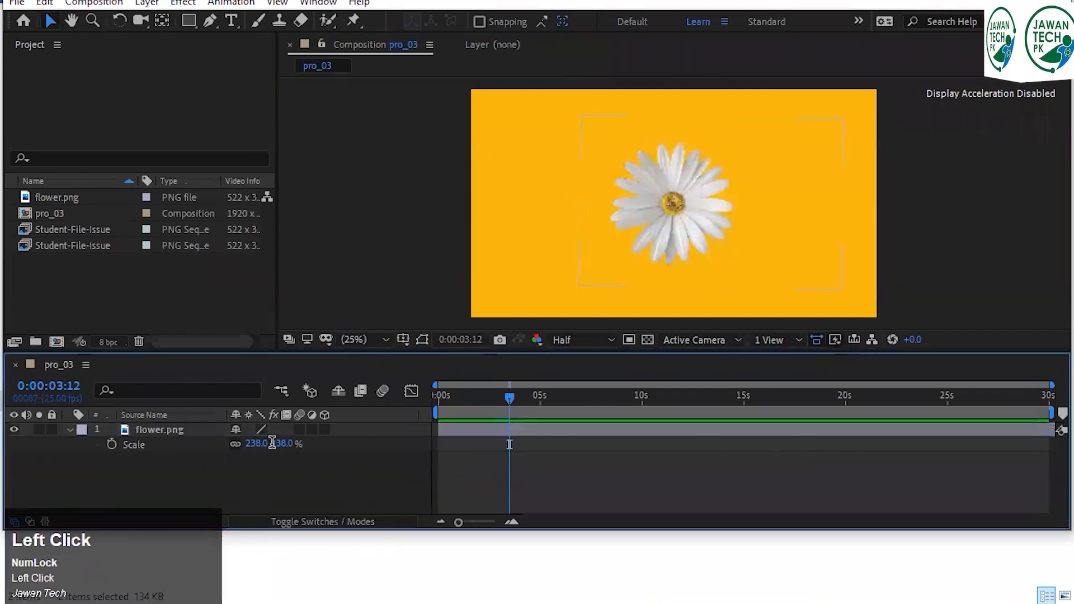
pyautogui.write('200')
pyautogui.click(529, 423)
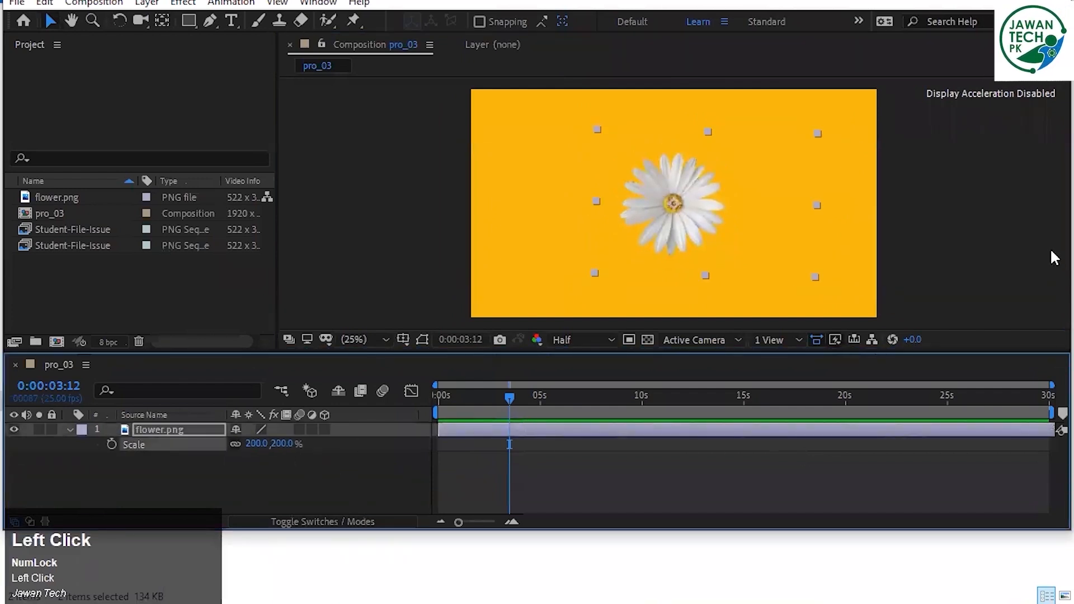
pyautogui.click(975, 239)
pyautogui.click(694, 194)
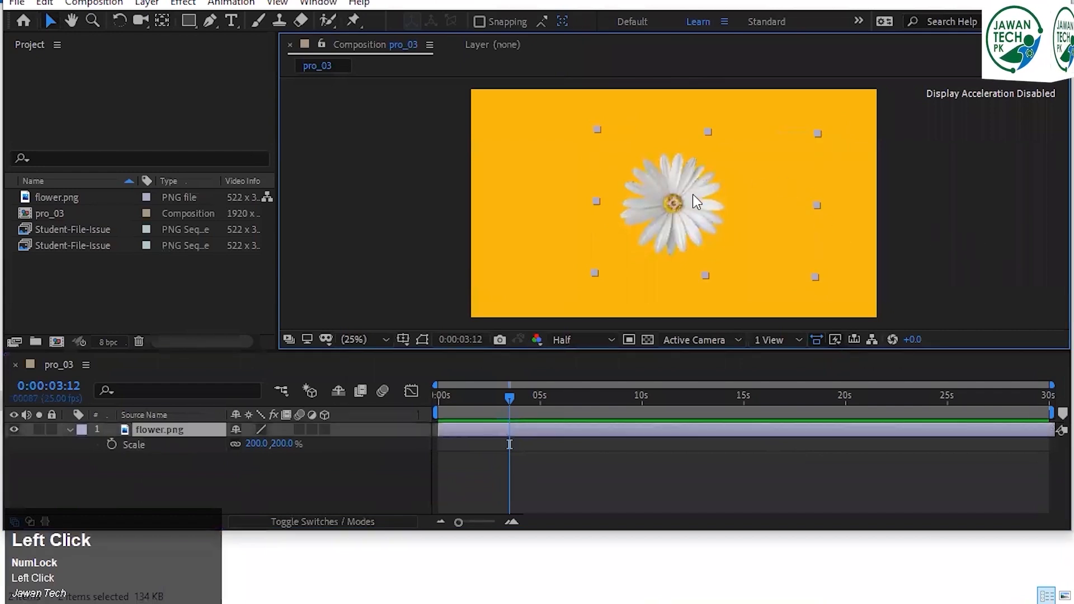
pyautogui.hotkey('ctrl', 'j')
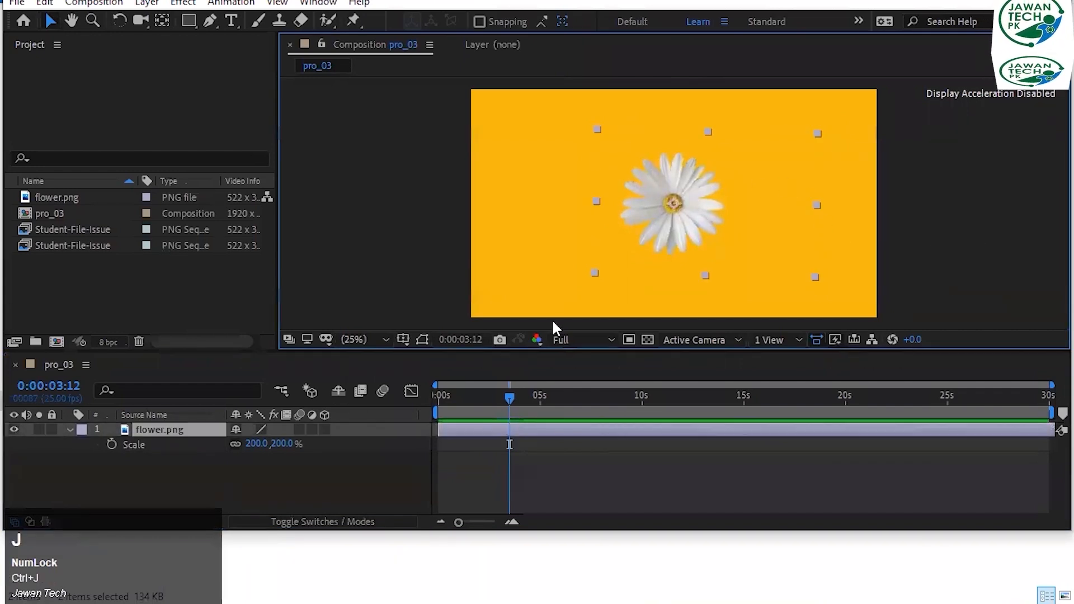
# Duplicate the flower.png layer, move the copy to the upper left of the original, and place it behind the original.
pyautogui.hotkey('ctrl', 'd')
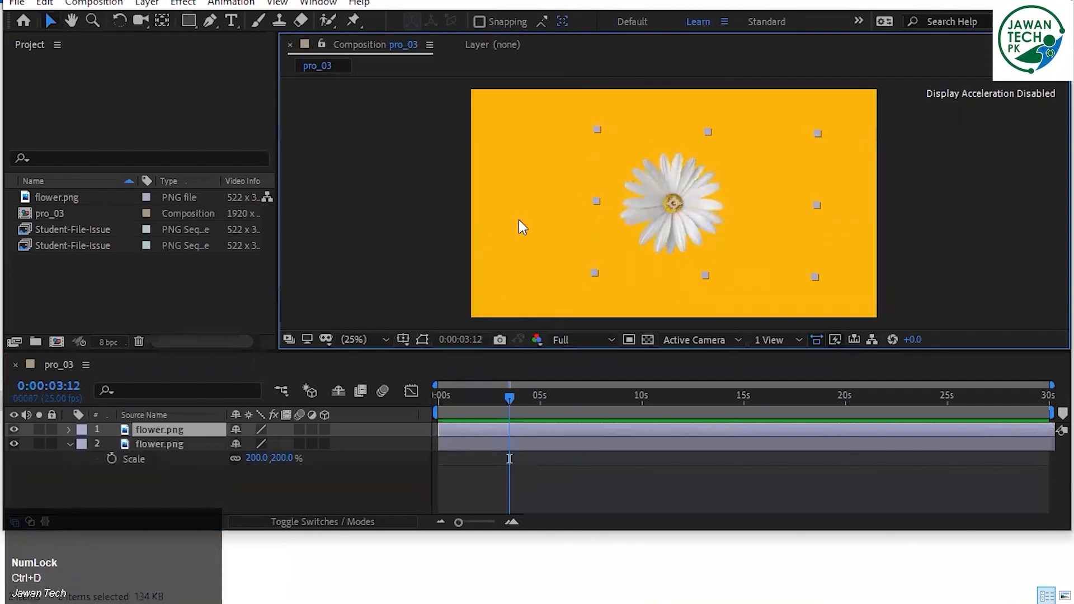
pyautogui.moveTo(665, 212); pyautogui.dragTo(613, 175)
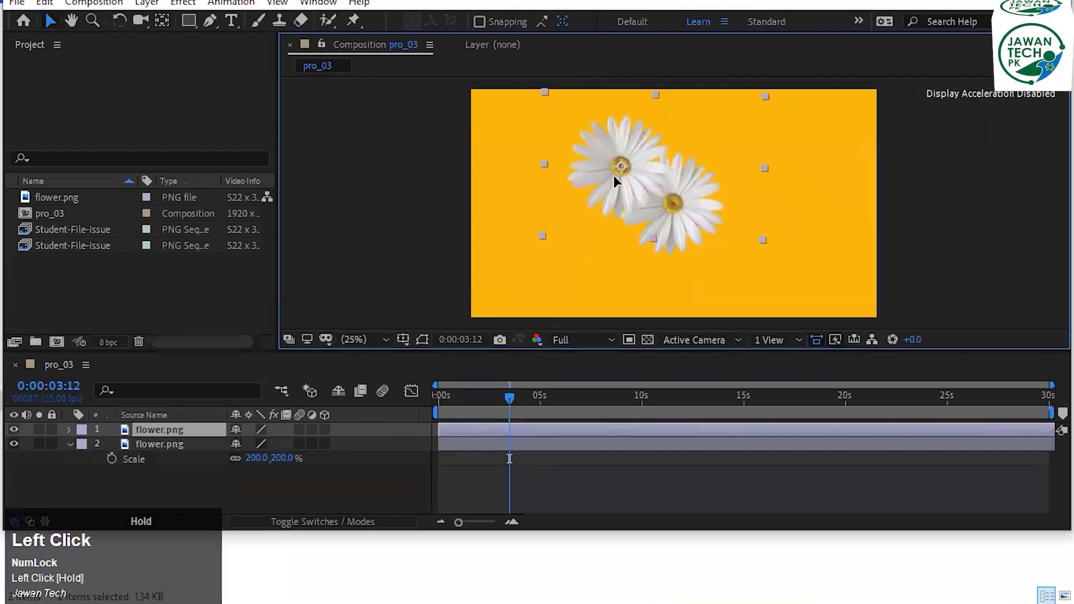
pyautogui.moveTo(195, 435); pyautogui.dragTo(166, 451)
pyautogui.click(166, 435)
pyautogui.press('r')
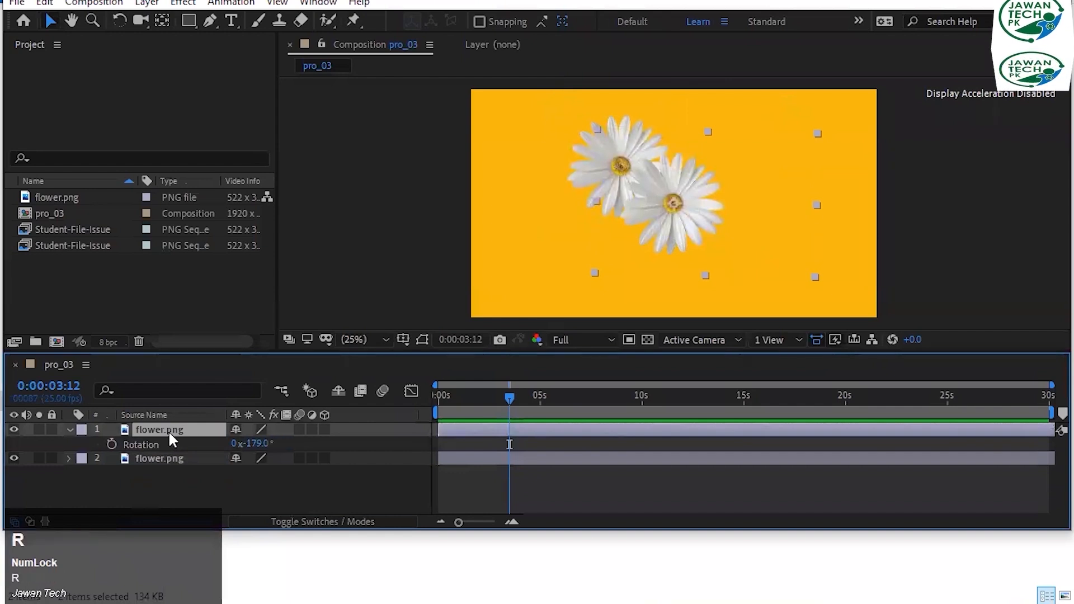
pyautogui.press('r')
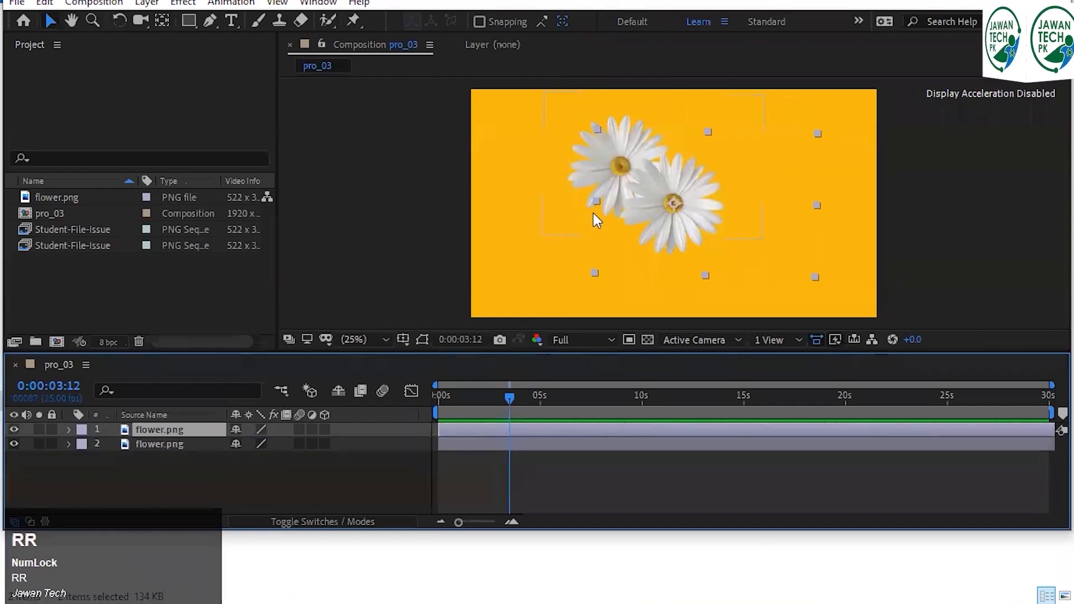
# Duplicate the rear flower, move the copy to the lower right of the central flower, and shift the upper-left flower slightly closer.
pyautogui.click(606, 160)
pyautogui.click(184, 444)
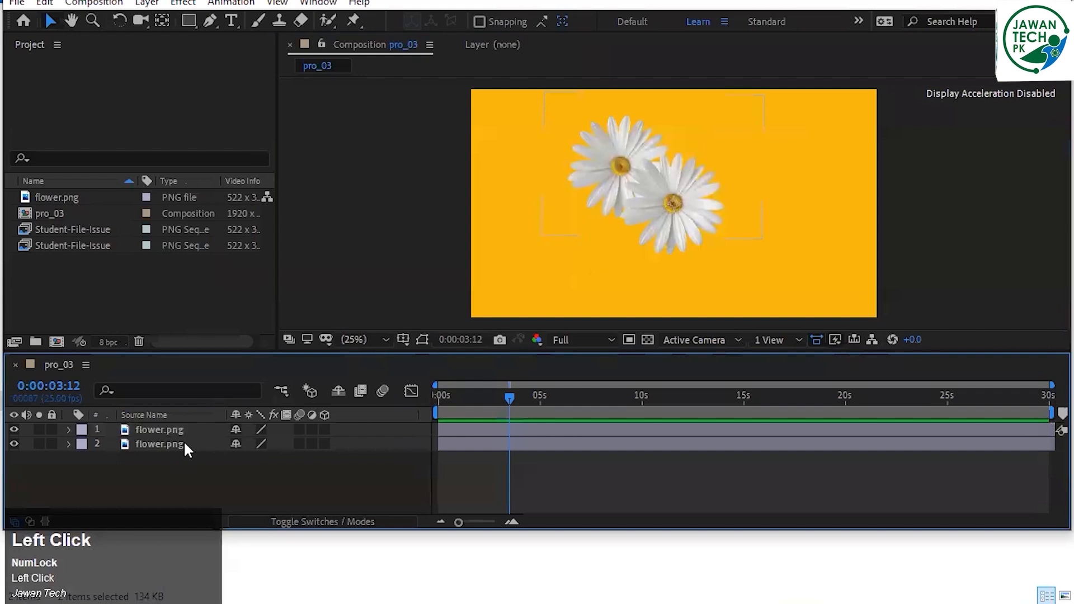
pyautogui.hotkey('ctrl', 'd')
pyautogui.moveTo(658, 211); pyautogui.dragTo(699, 248)
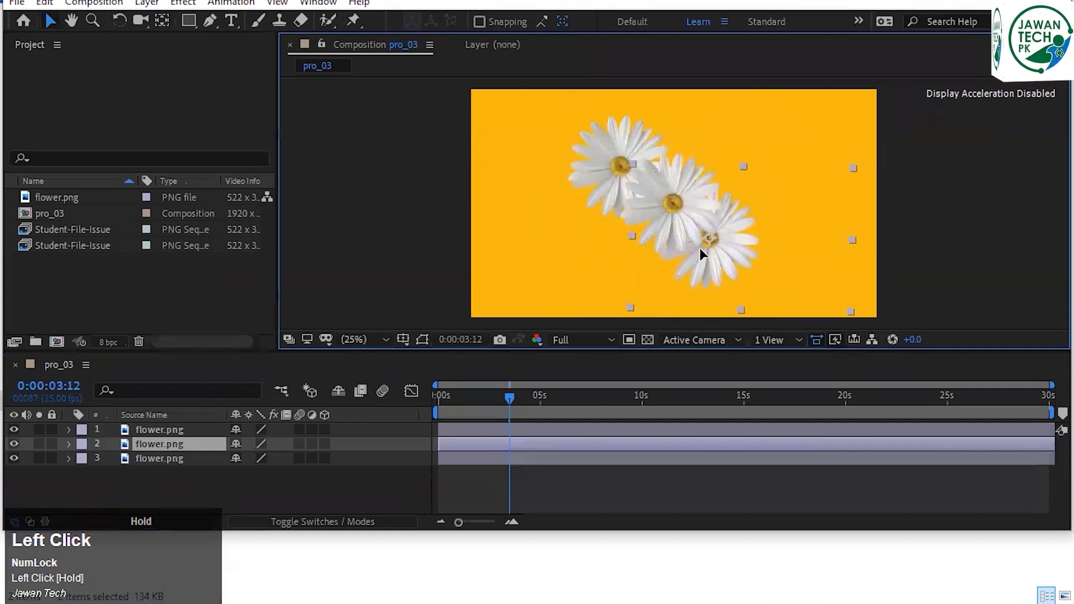
pyautogui.click(582, 166)
pyautogui.moveTo(582, 167); pyautogui.dragTo(590, 169)
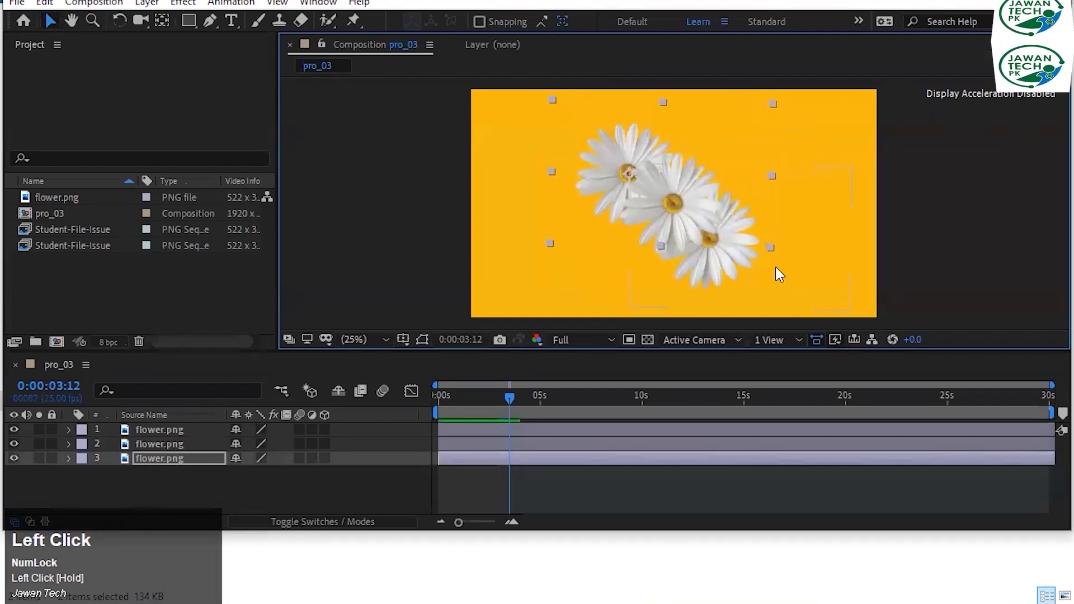
# Duplicate the upper-left flower, place the copy directly below it, and move the copy to the bottom of the layer stack.
pyautogui.click(134, 455)
pyautogui.hotkey('ctrl', 'd')
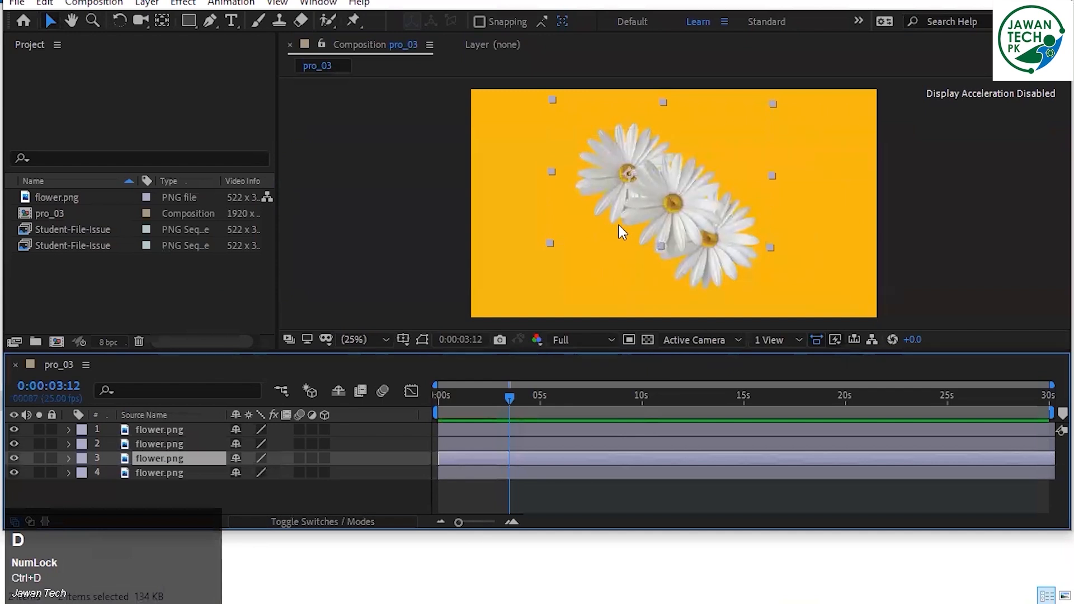
pyautogui.moveTo(708, 250); pyautogui.dragTo(642, 274)
pyautogui.moveTo(552, 222); pyautogui.dragTo(607, 242)
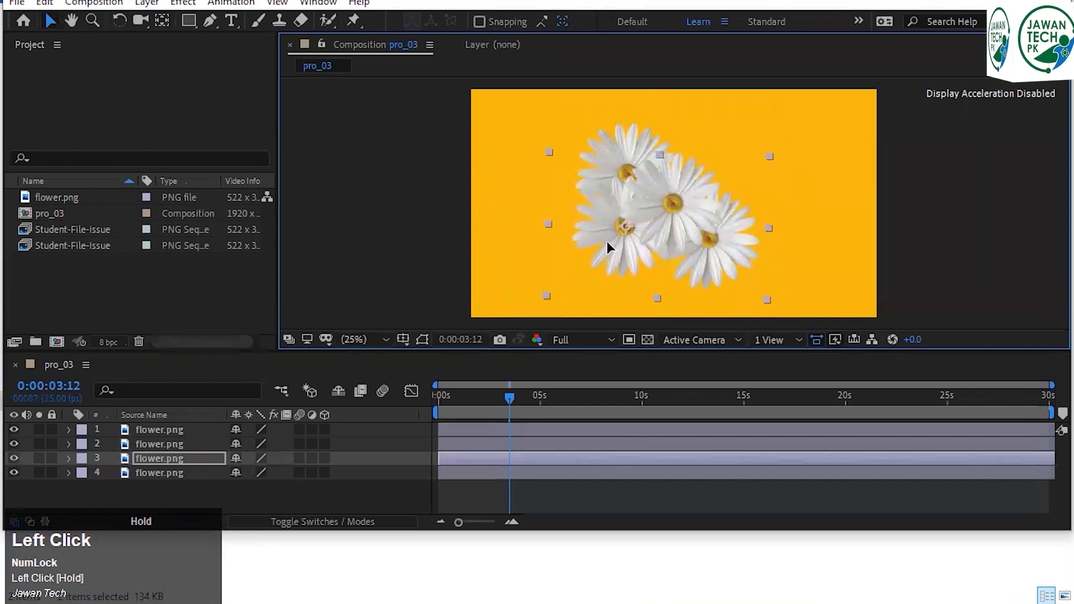
pyautogui.click(165, 454)
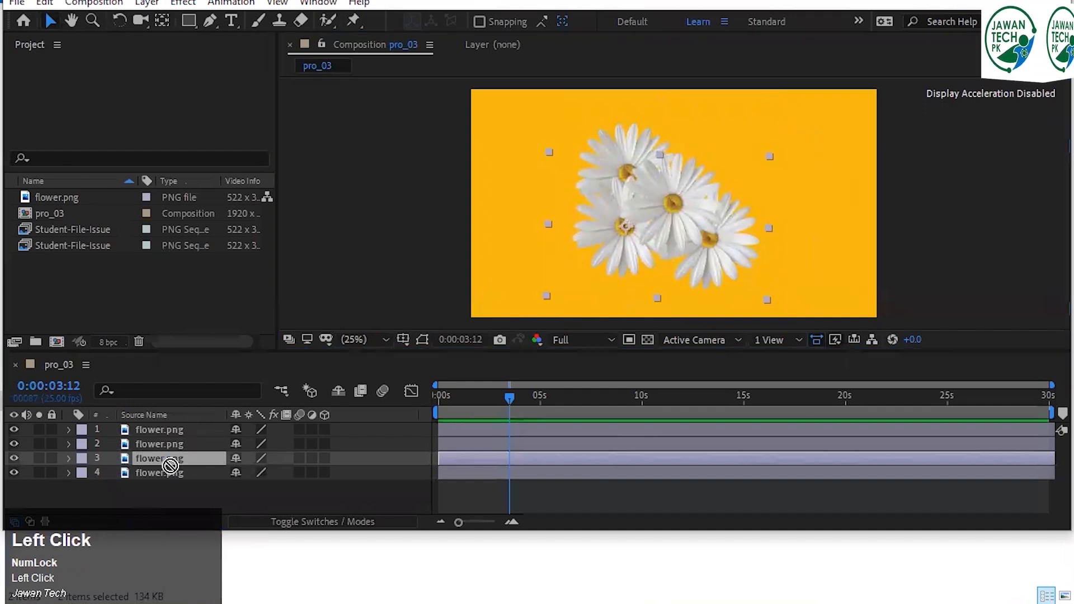
pyautogui.click(169, 471)
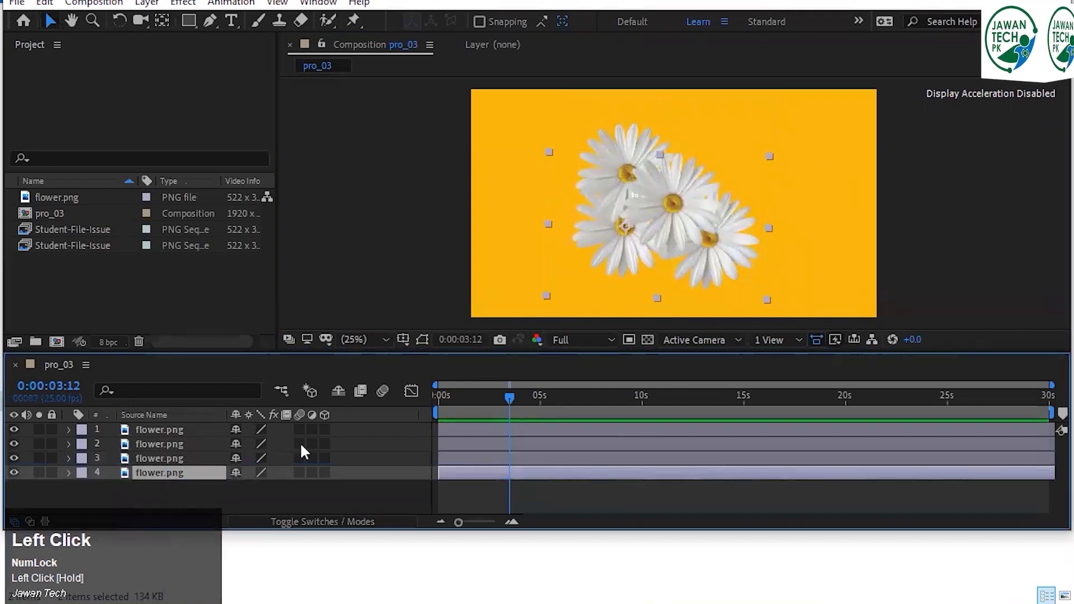
# Duplicate the lower-left flower and move the copy directly below the central flower.
pyautogui.hotkey('ctrl', 'd')
pyautogui.moveTo(606, 246); pyautogui.dragTo(652, 281)
pyautogui.moveTo(156, 474)
pyautogui.mouseDown()
pyautogui.moveTo(160, 499)
pyautogui.moveTo(162, 473)
pyautogui.mouseUp()
# Duplicate the flower layer twice more, placing one copy above the central flower and the other at its upper right.
pyautogui.hotkey('ctrl', 'd')
pyautogui.click(686, 160)
pyautogui.moveTo(685, 160); pyautogui.dragTo(648, 165)
pyautogui.hotkey('ctrl', 'd')
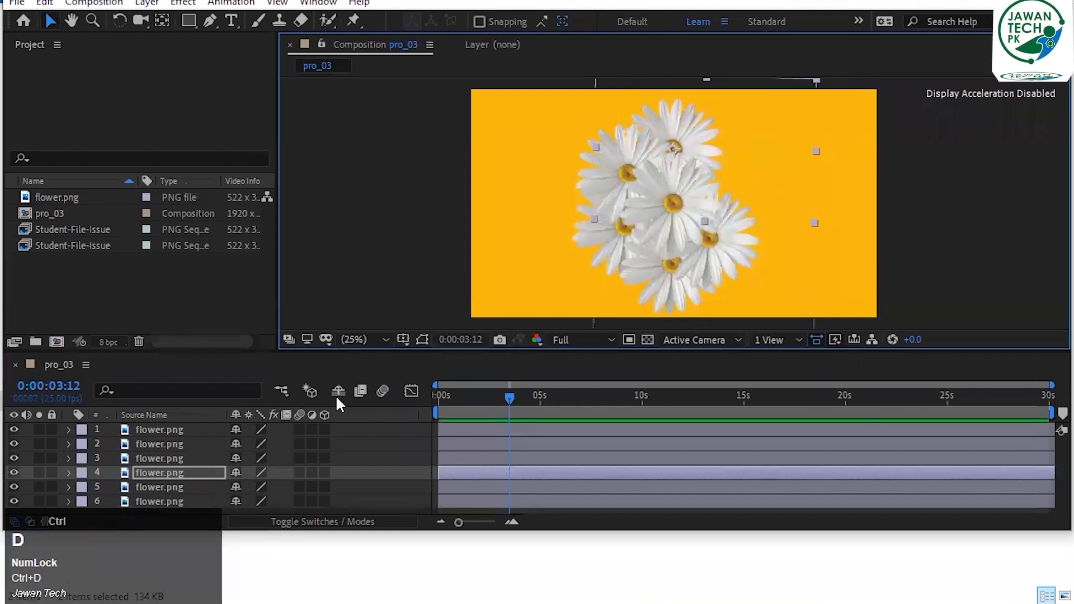
pyautogui.moveTo(728, 165)
pyautogui.mouseDown()
pyautogui.moveTo(747, 172)
pyautogui.moveTo(735, 168)
pyautogui.mouseUp()
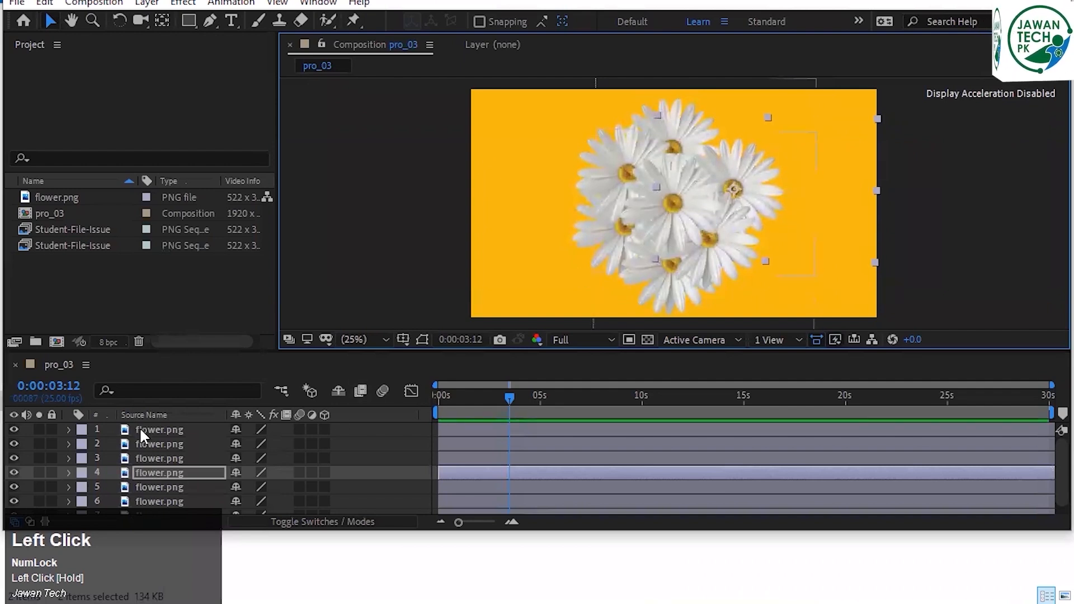
# Identify the central flower's layer and give it a Rotation keyframe of 0x+0.0° at 0:00:00:00.
pyautogui.click(19, 431)
pyautogui.click(7, 427)
pyautogui.click(11, 427)
pyautogui.click(11, 427)
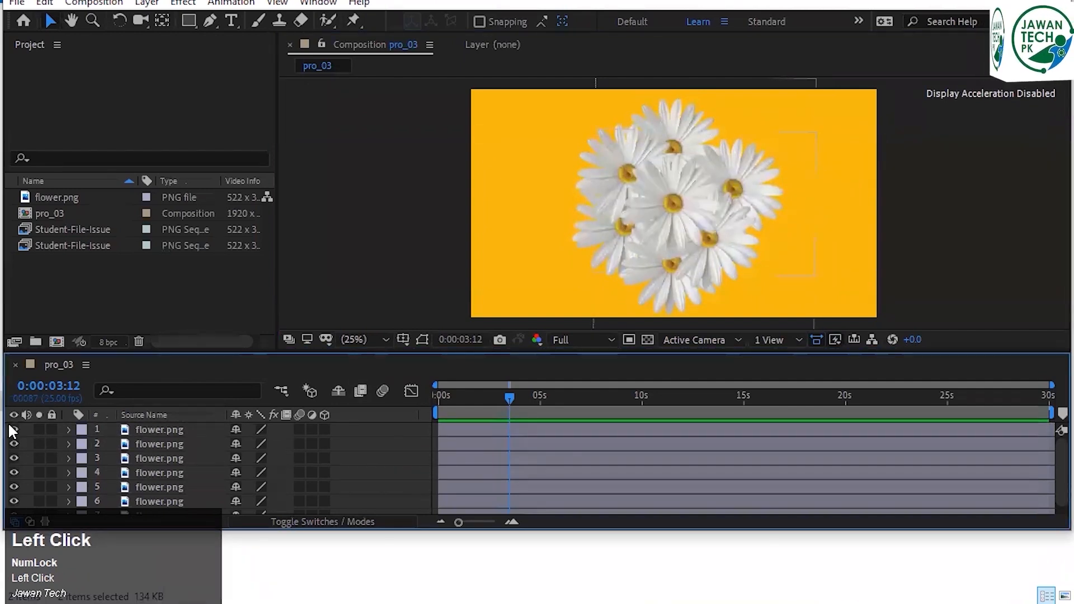
pyautogui.click(177, 428)
pyautogui.press('r')
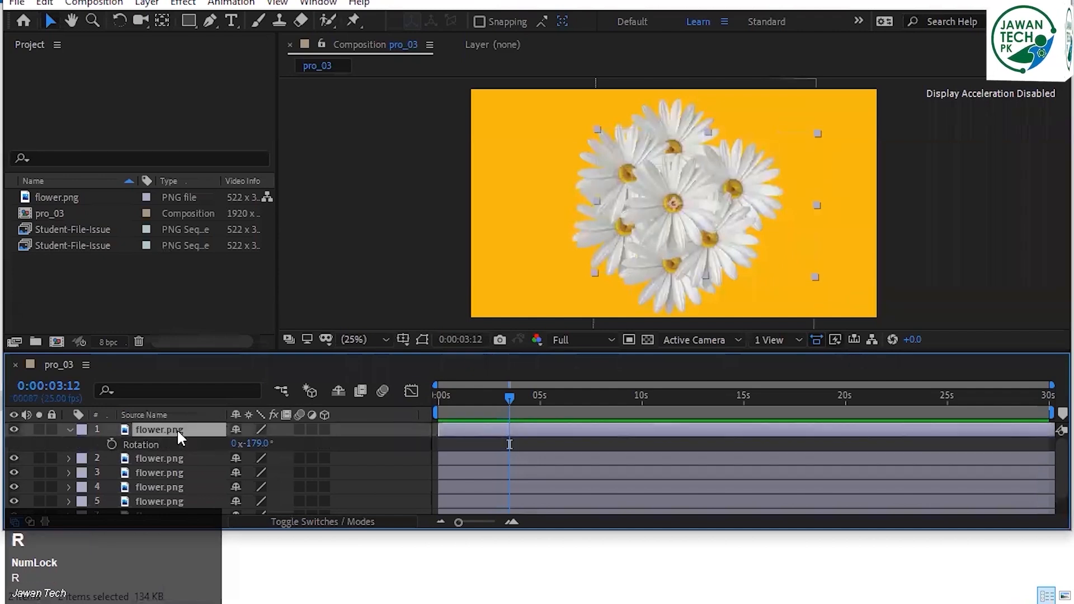
pyautogui.moveTo(515, 399); pyautogui.dragTo(438, 399)
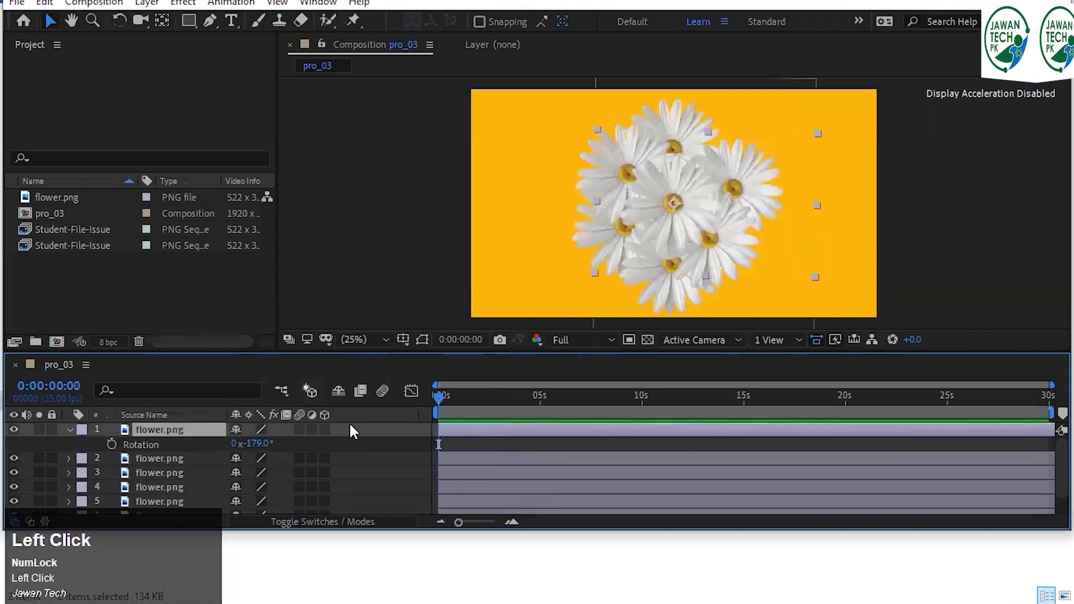
pyautogui.click(112, 444)
pyautogui.click(254, 443)
pyautogui.write('0')
pyautogui.press('Return')
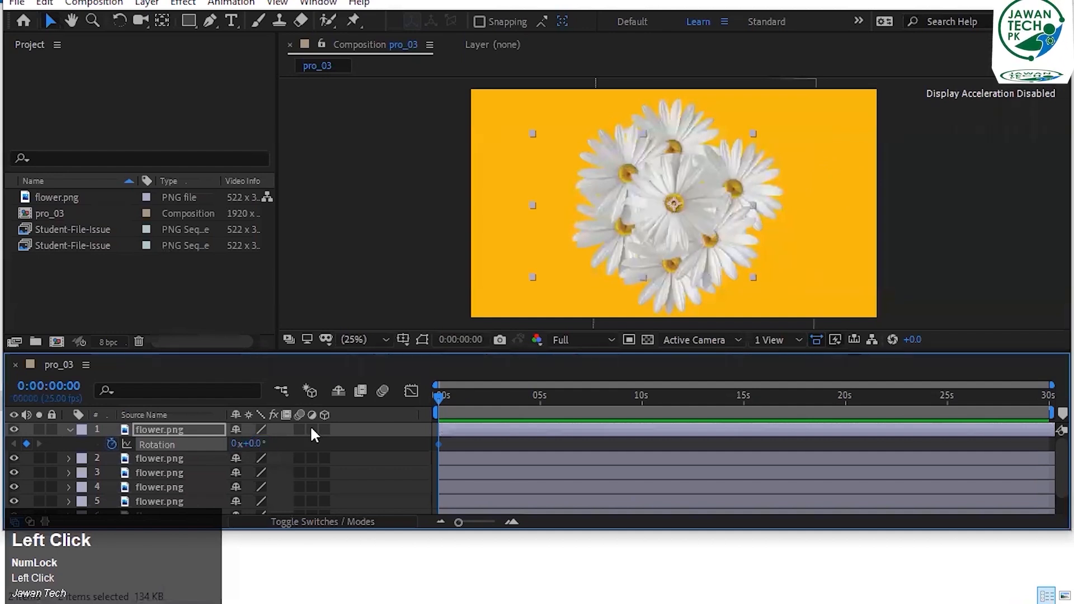
# Add a second Rotation keyframe of 5 full revolutions to the central flower at 0:00:04:21.
pyautogui.click(537, 395)
pyautogui.click(226, 443)
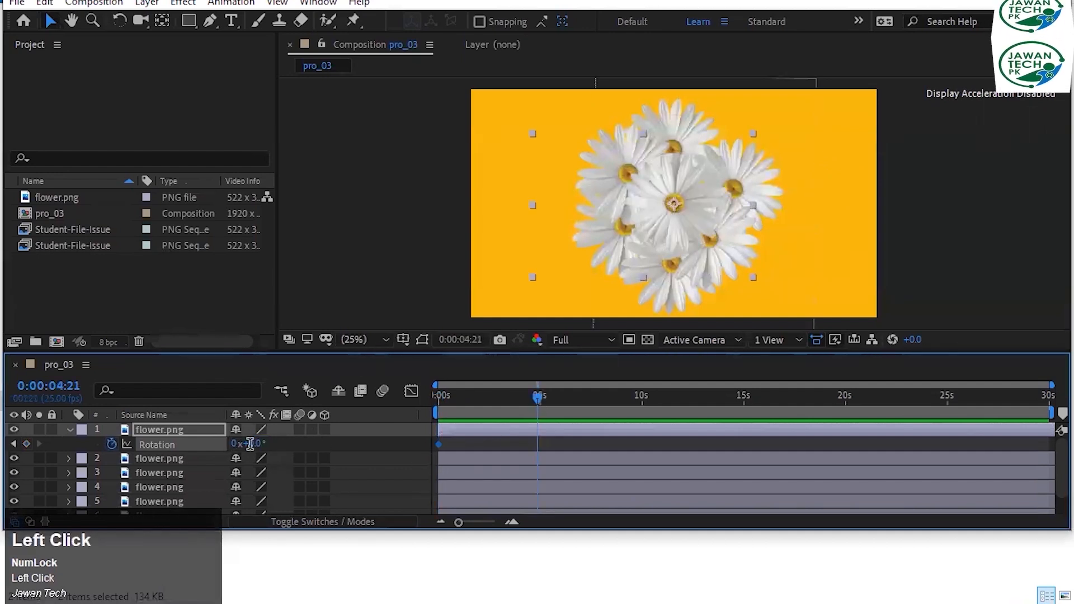
pyautogui.write('5')
pyautogui.press('Return')
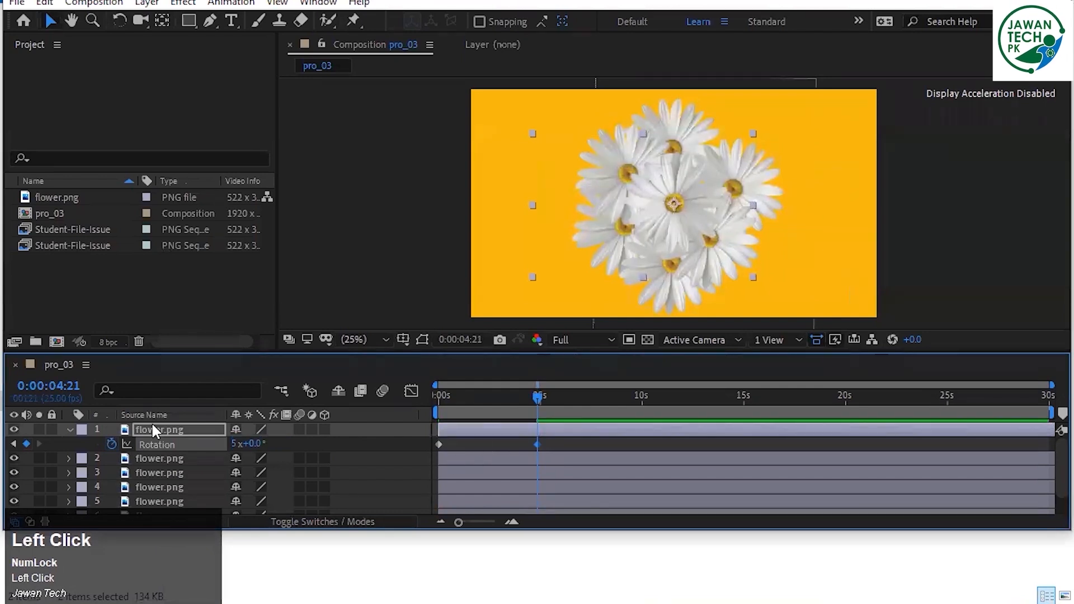
pyautogui.click(29, 523)
pyautogui.click(30, 523)
pyautogui.click(30, 523)
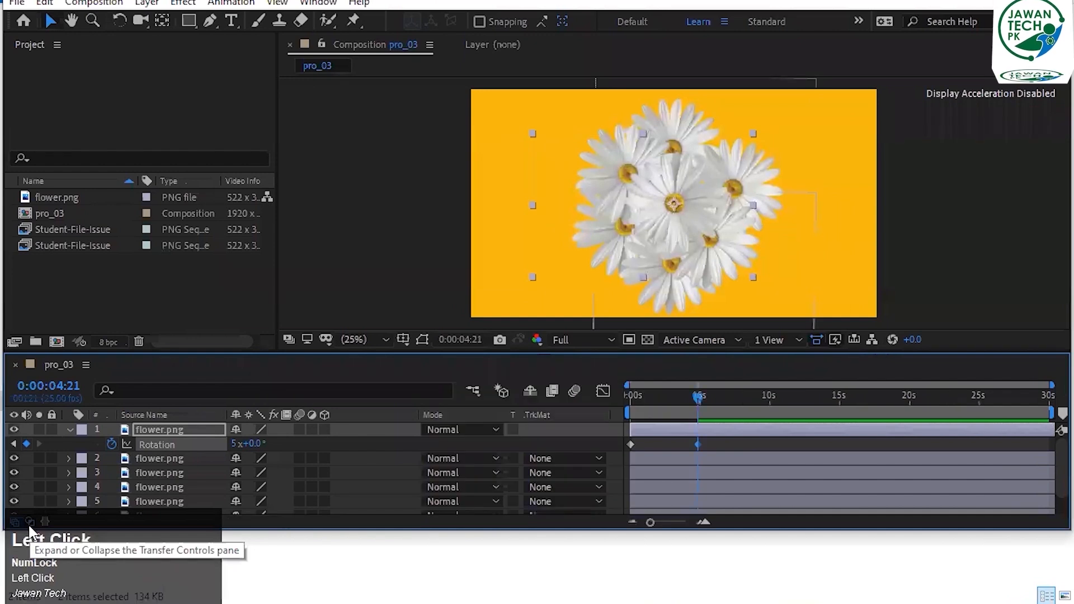
pyautogui.click(30, 523)
pyautogui.click(45, 521)
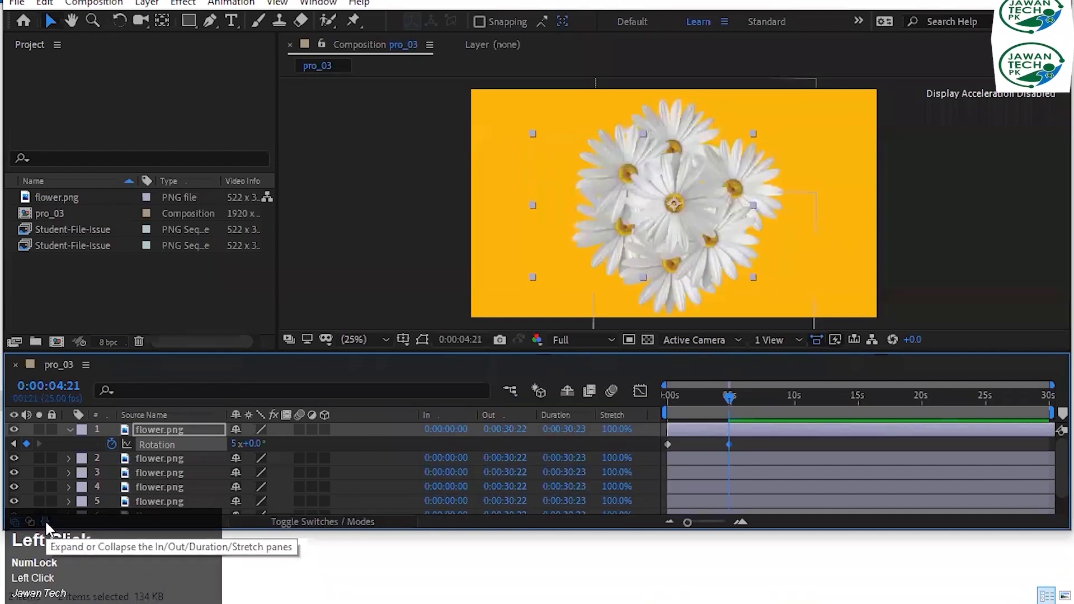
pyautogui.click(44, 521)
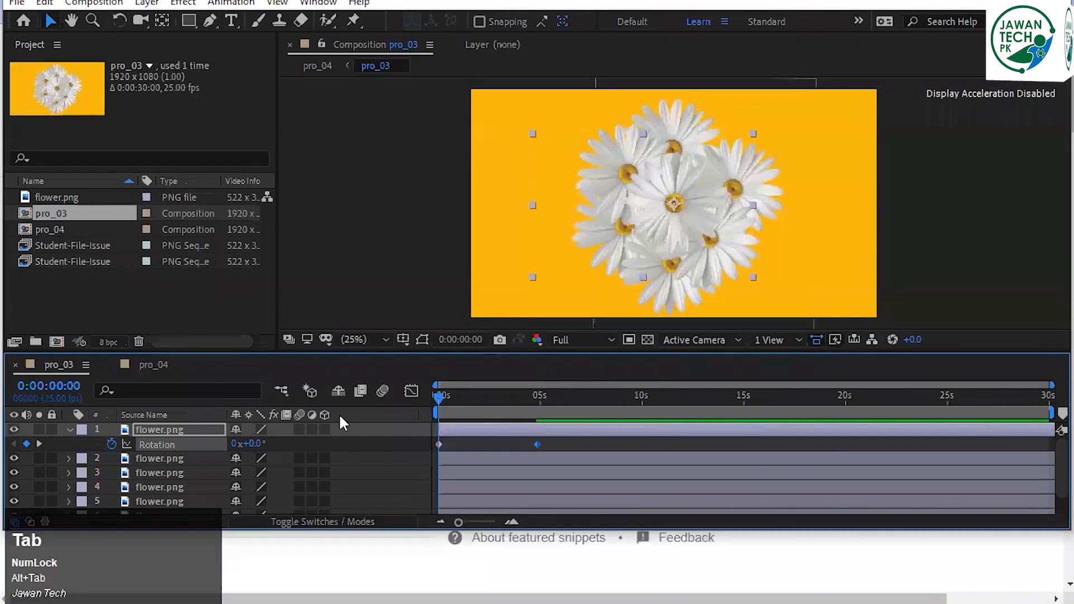
# Show the Parent & Link column in the pro_03 timeline.
pyautogui.rightClick(338, 415)
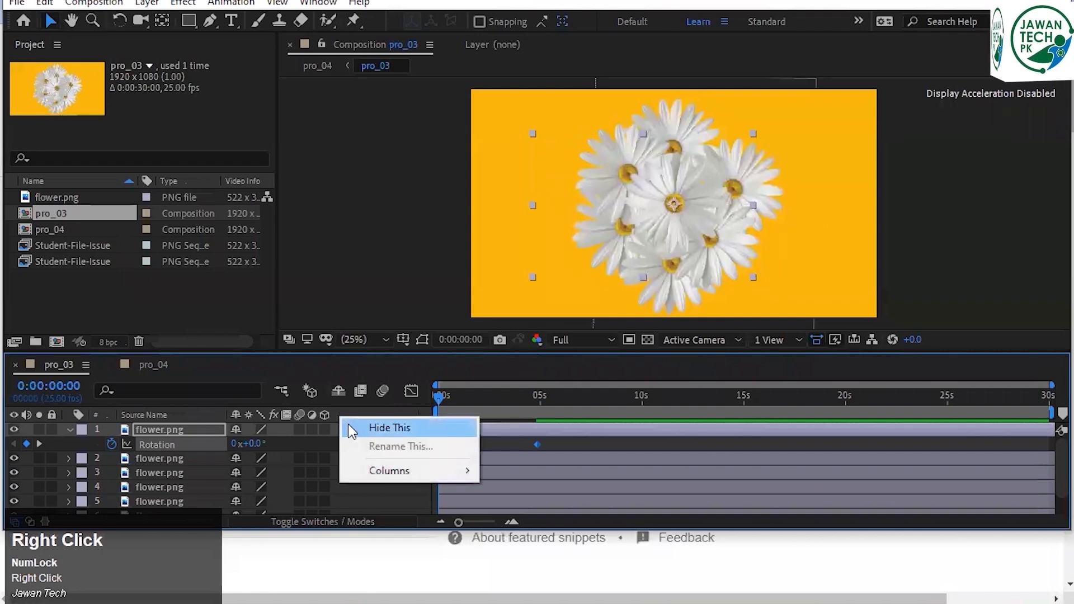
pyautogui.moveTo(362, 471)
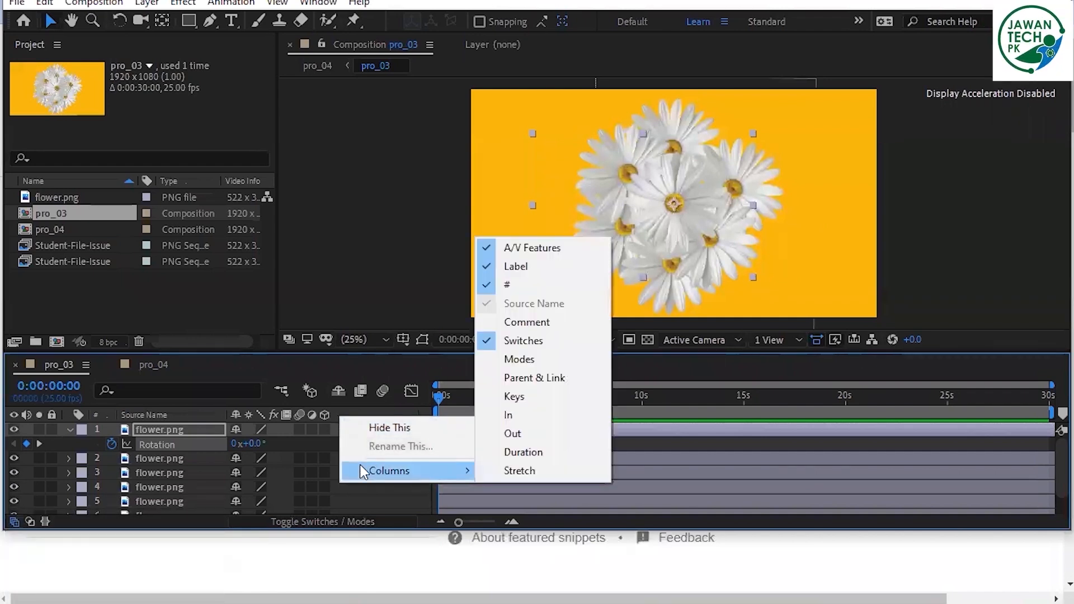
pyautogui.click(512, 378)
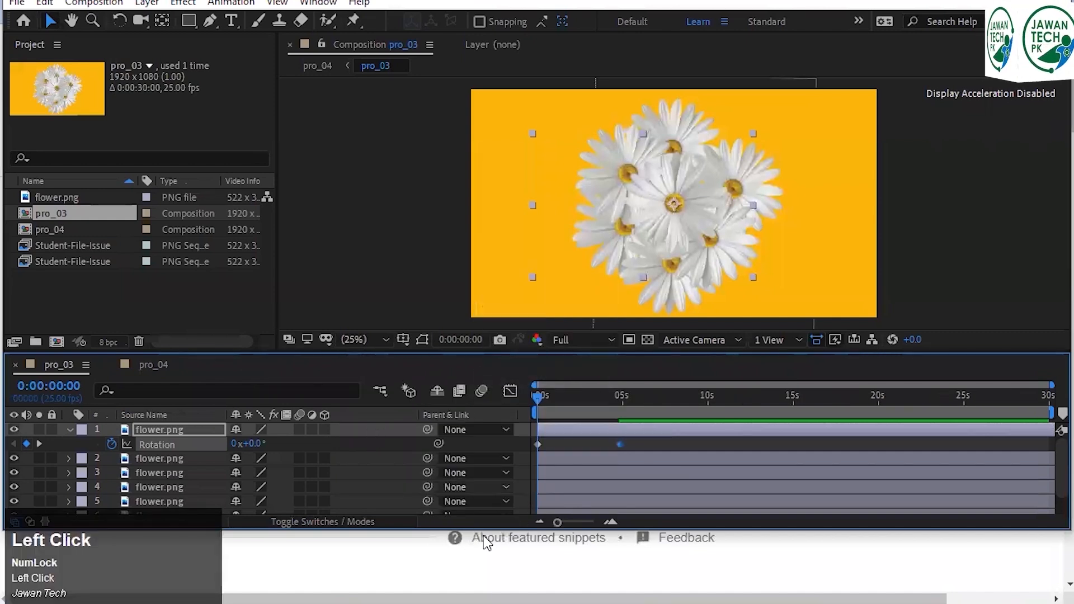
pyautogui.click(192, 428)
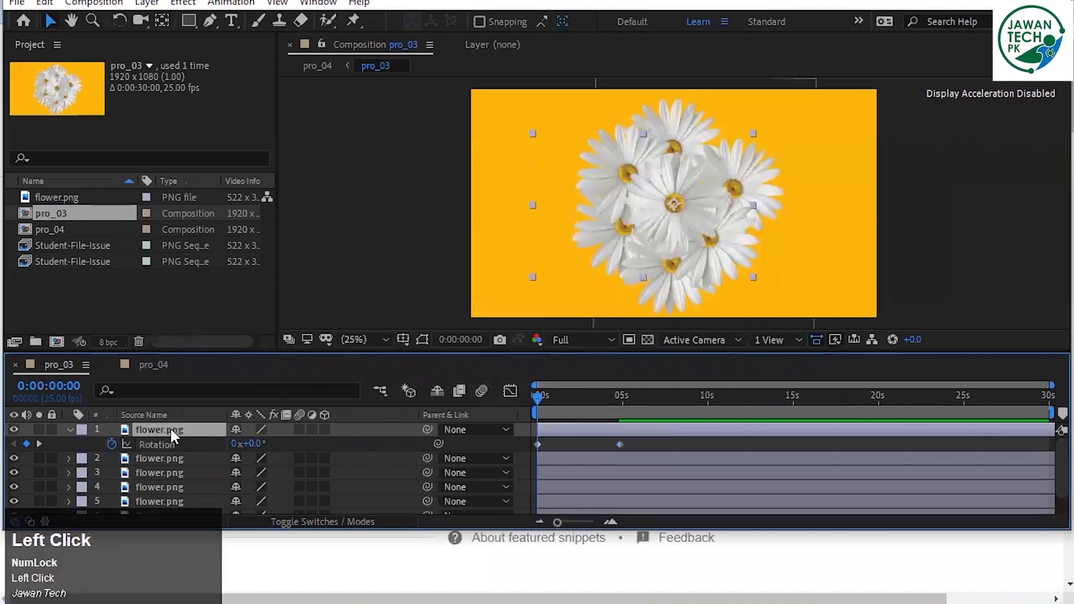
pyautogui.doubleClick(146, 427)
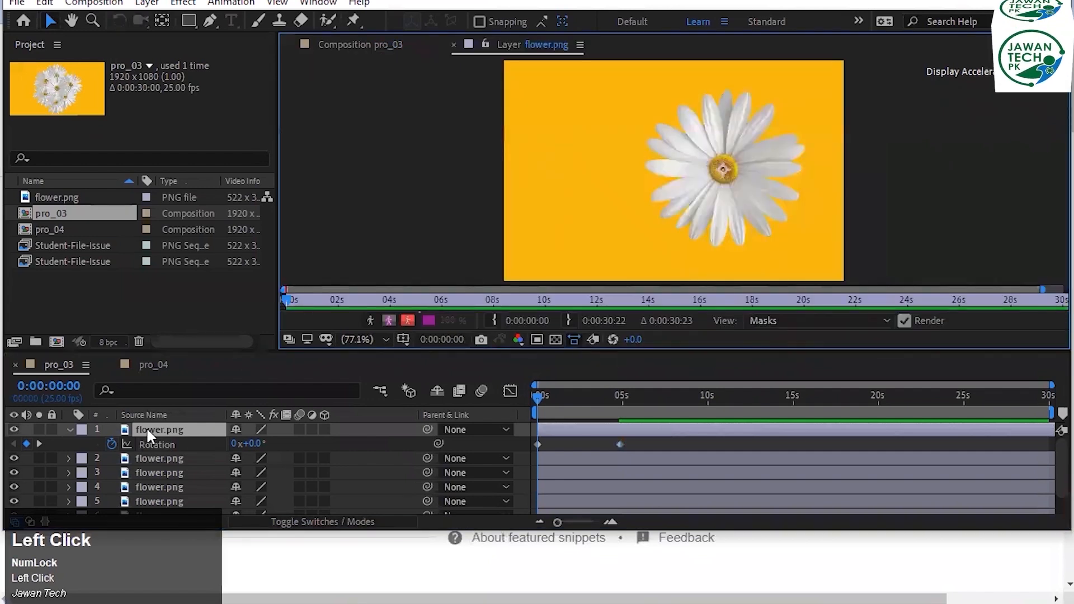
pyautogui.click(326, 48)
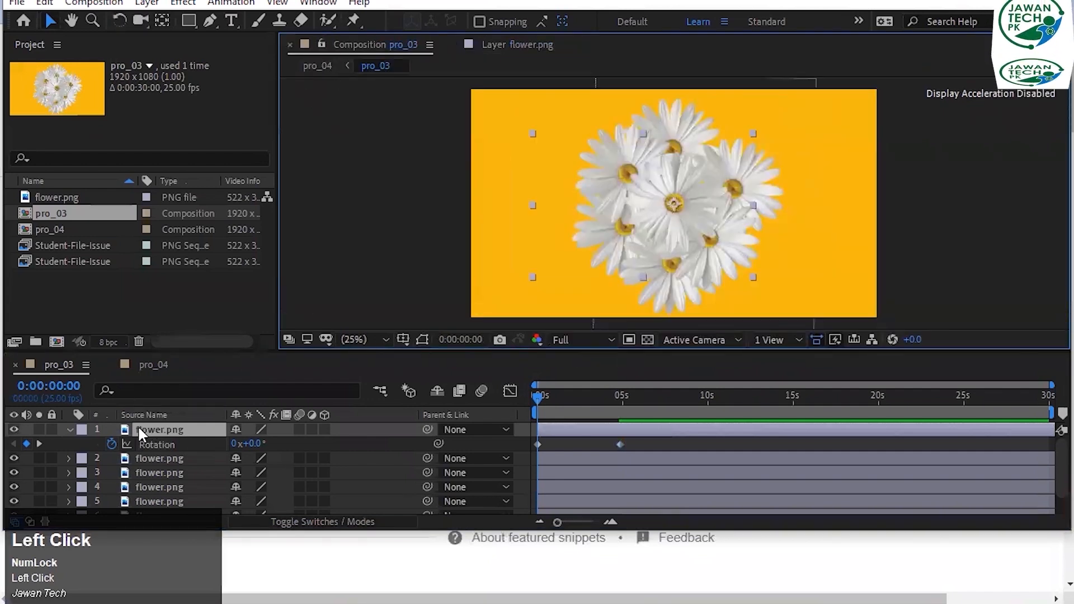
pyautogui.press('Return')
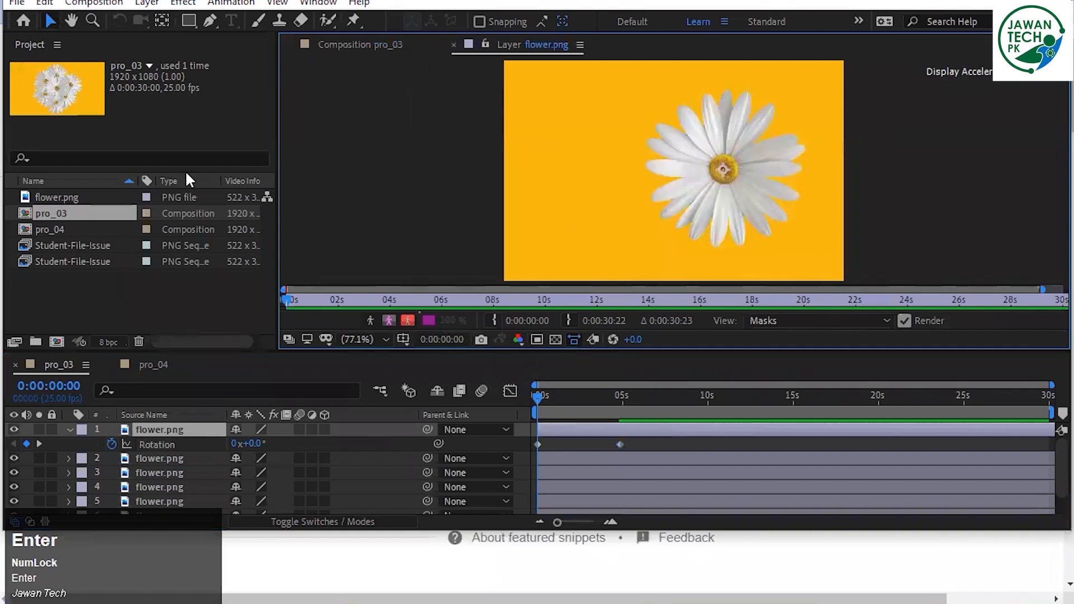
pyautogui.click(318, 42)
# Rename the central flower's layer as Center-Flower.png.
pyautogui.click(139, 425)
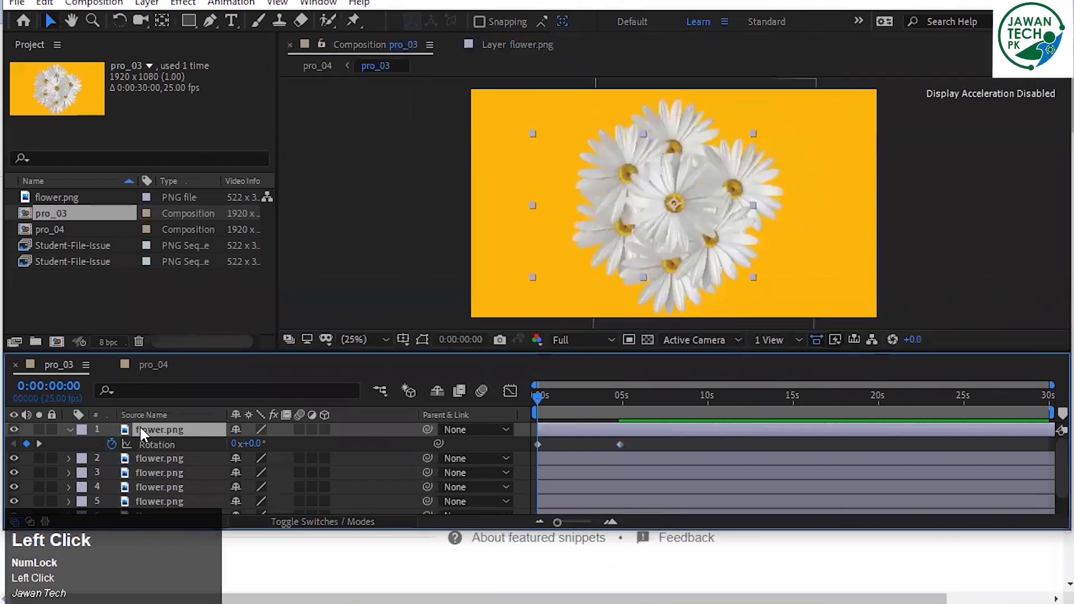
pyautogui.press('Return')
pyautogui.press('Left')
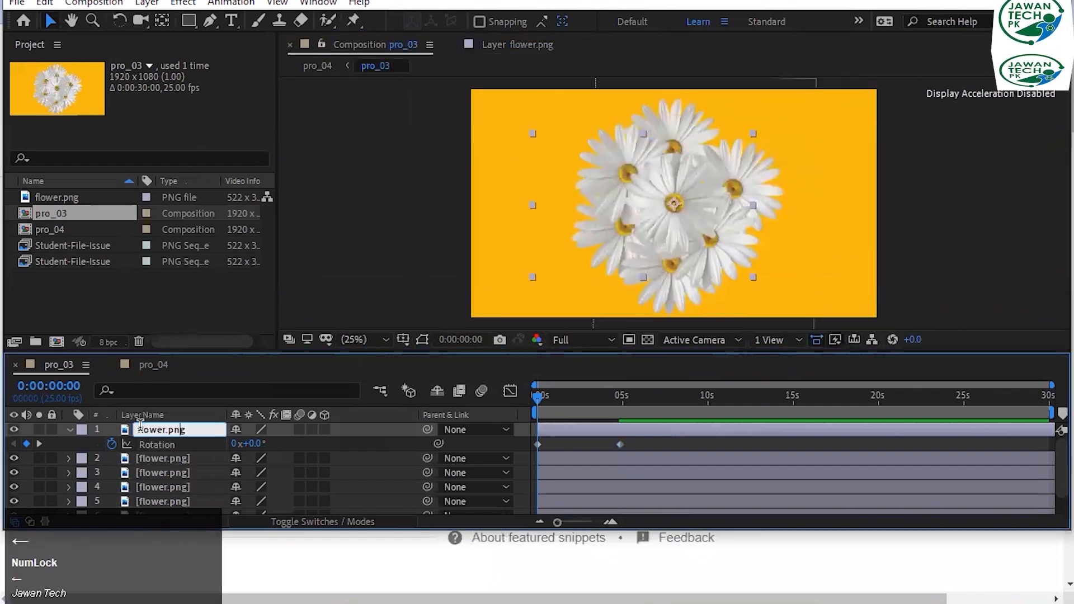
pyautogui.hotkey('shift', 'Home')
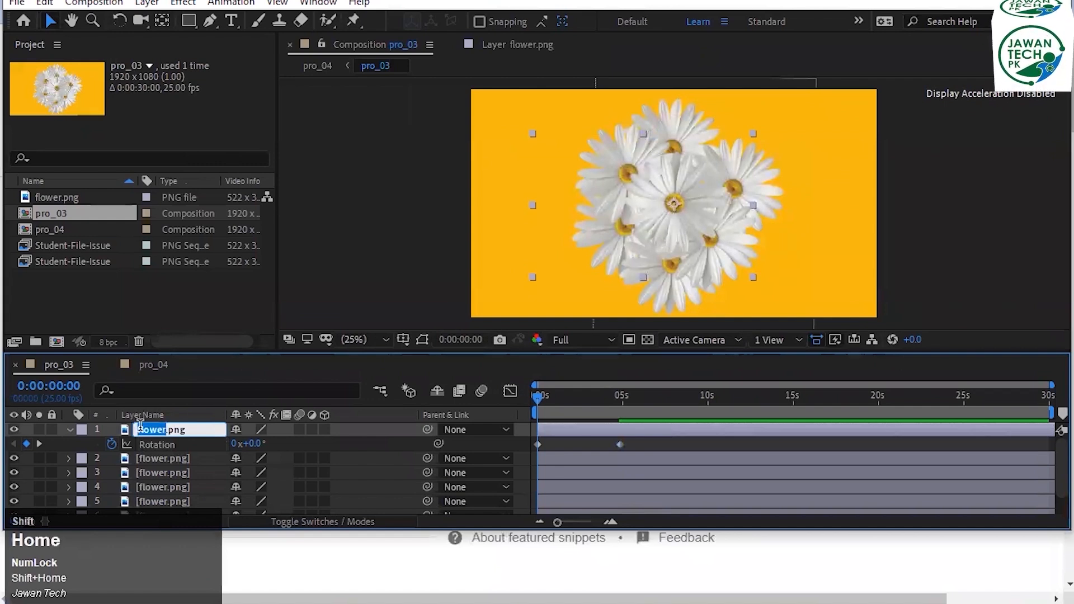
pyautogui.write('Center-Flower')
pyautogui.press('Return')
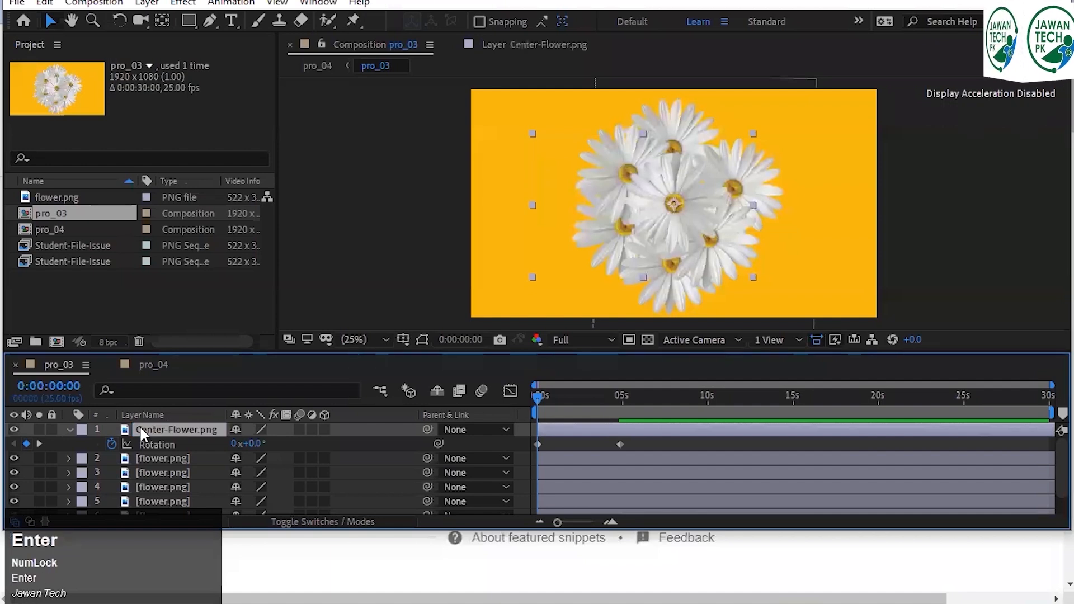
# Parent flower layers 2 to 7 together to the Center-Flower.png layer.
pyautogui.click(172, 426)
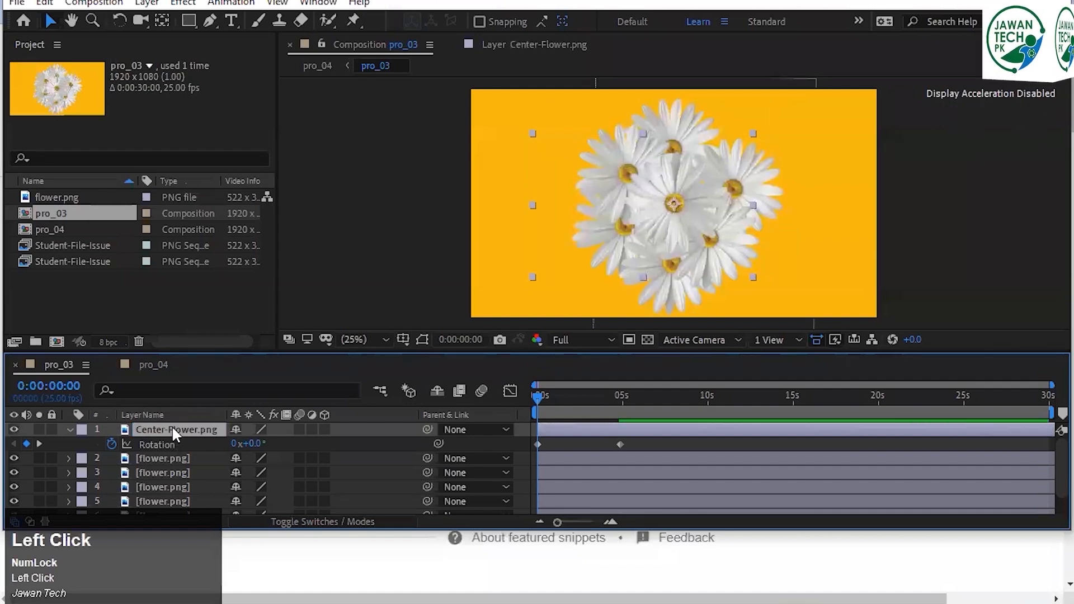
pyautogui.press('r')
pyautogui.click(201, 445)
pyautogui.scroll(-1, 391, 459)
pyautogui.scroll(1, 447, 465)
pyautogui.scroll(-1, 158, 481)
pyautogui.keyDown('shift'); pyautogui.click(160, 501); pyautogui.keyUp('shift')
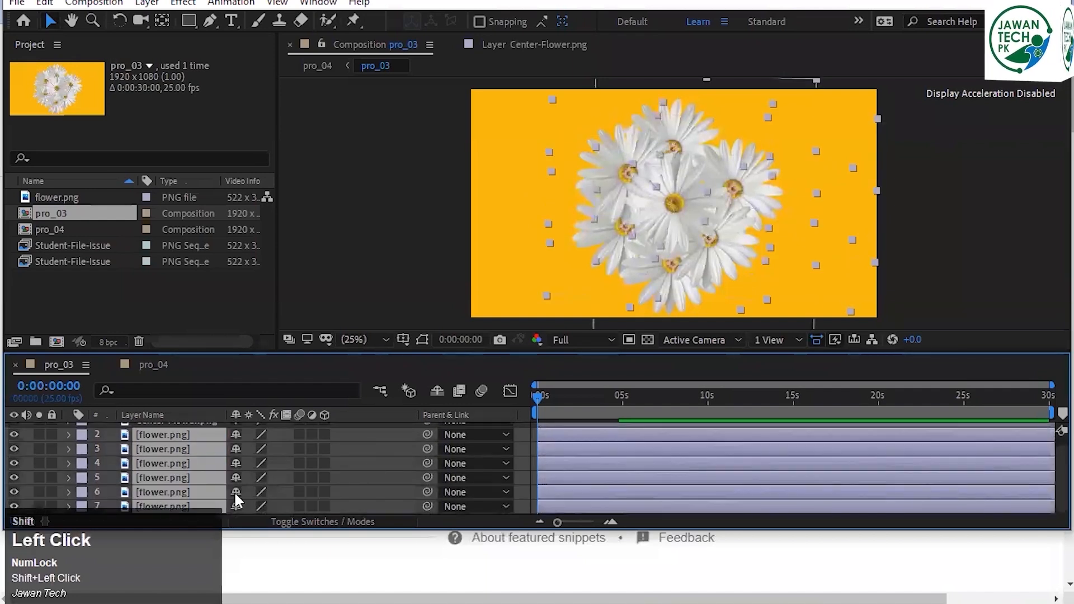
pyautogui.click(458, 434)
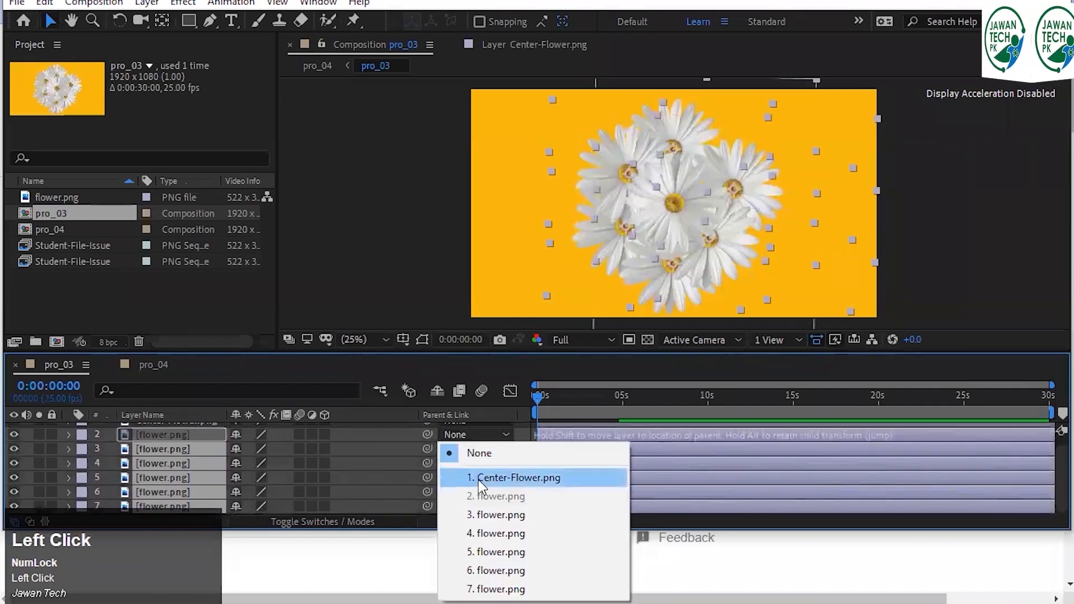
pyautogui.click(478, 478)
pyautogui.scroll(1, 451, 488)
pyautogui.scroll(-1, 451, 488)
pyautogui.scroll(1, 349, 482)
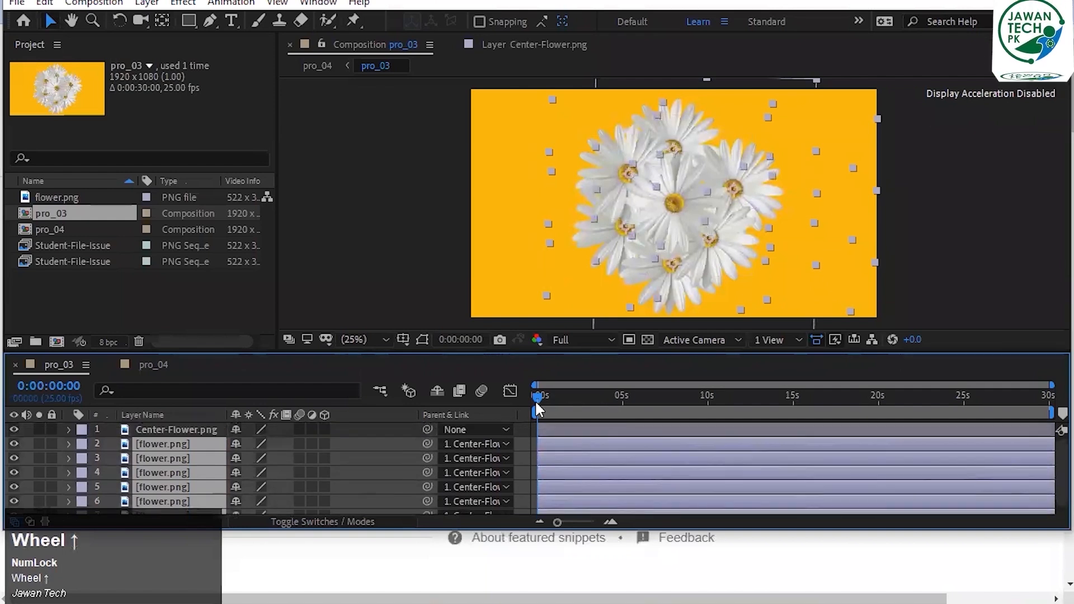
# Preview the flower animation from the start of the composition and stop after about two seconds.
pyautogui.click(918, 240)
pyautogui.press('space')
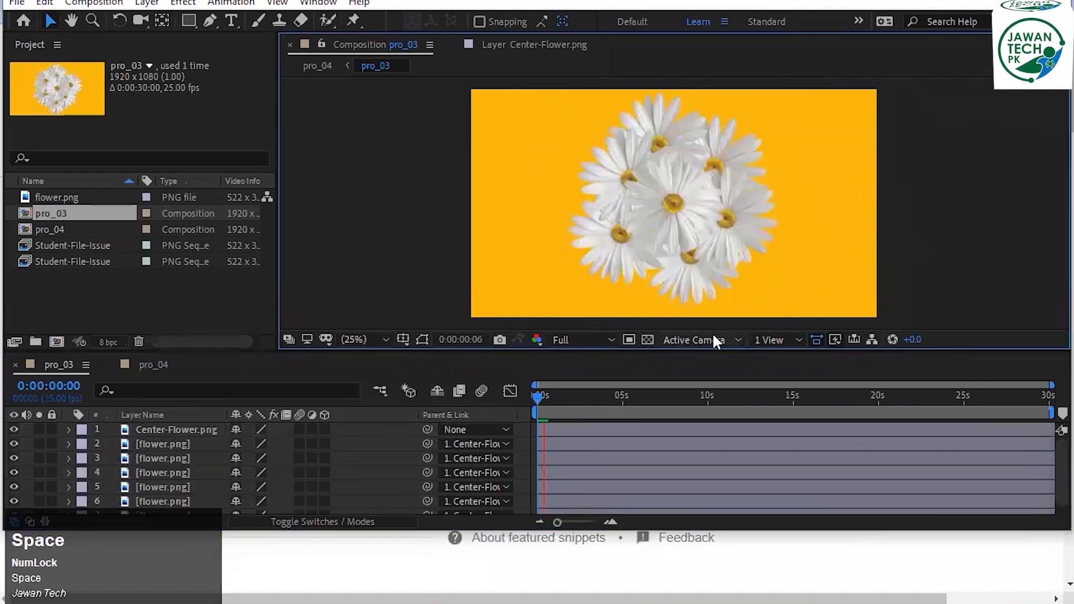
pyautogui.press('space')
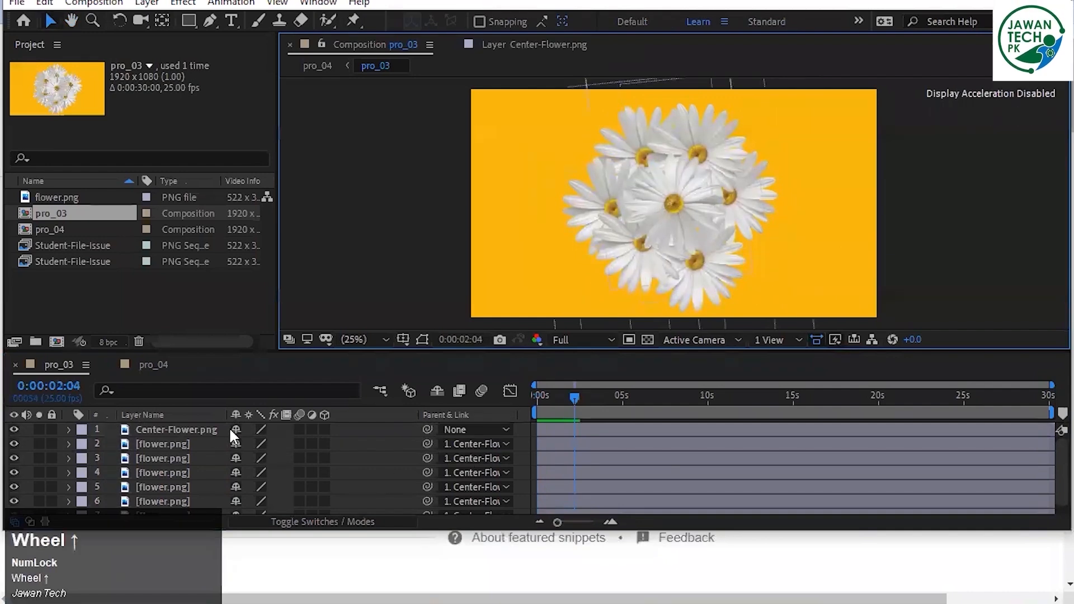
# Reveal the Rotation property of all flower layers to compare their keyframes, and play the animation preview.
pyautogui.click(206, 428)
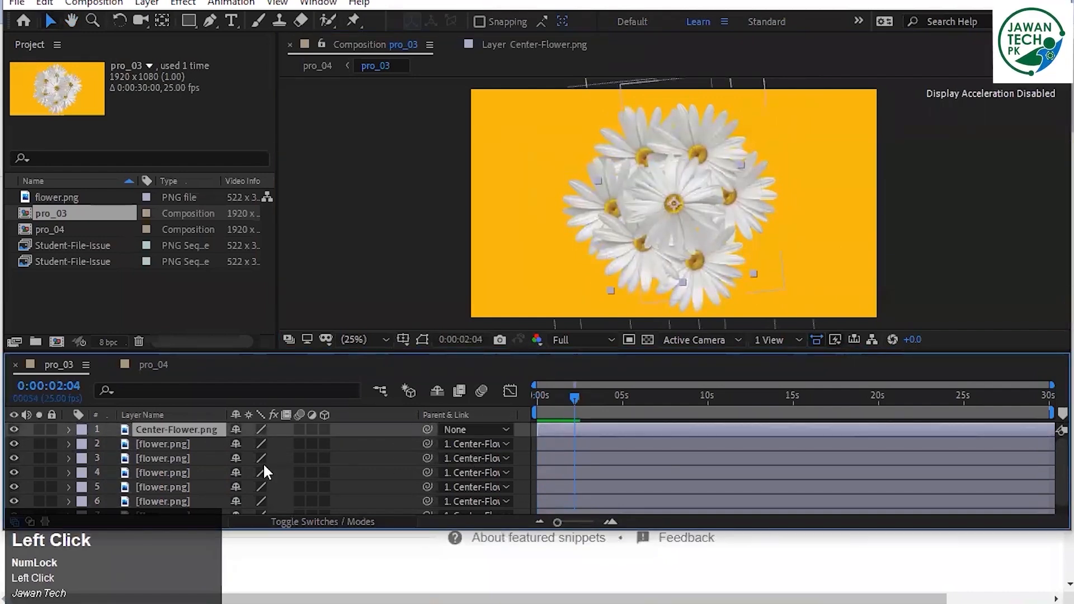
pyautogui.keyDown('shift'); pyautogui.click(187, 503); pyautogui.keyUp('shift')
pyautogui.scroll(1, 197, 471)
pyautogui.scroll(-1, 197, 471)
pyautogui.scroll(1, 197, 471)
pyautogui.press('r')
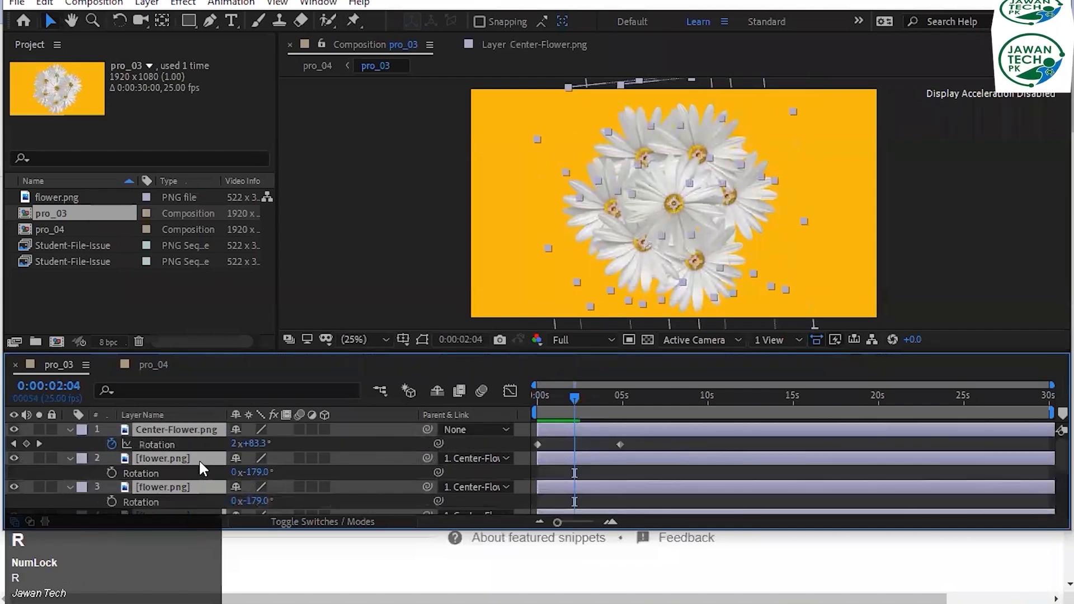
pyautogui.scroll(-1, 199, 435)
pyautogui.scroll(1, 199, 435)
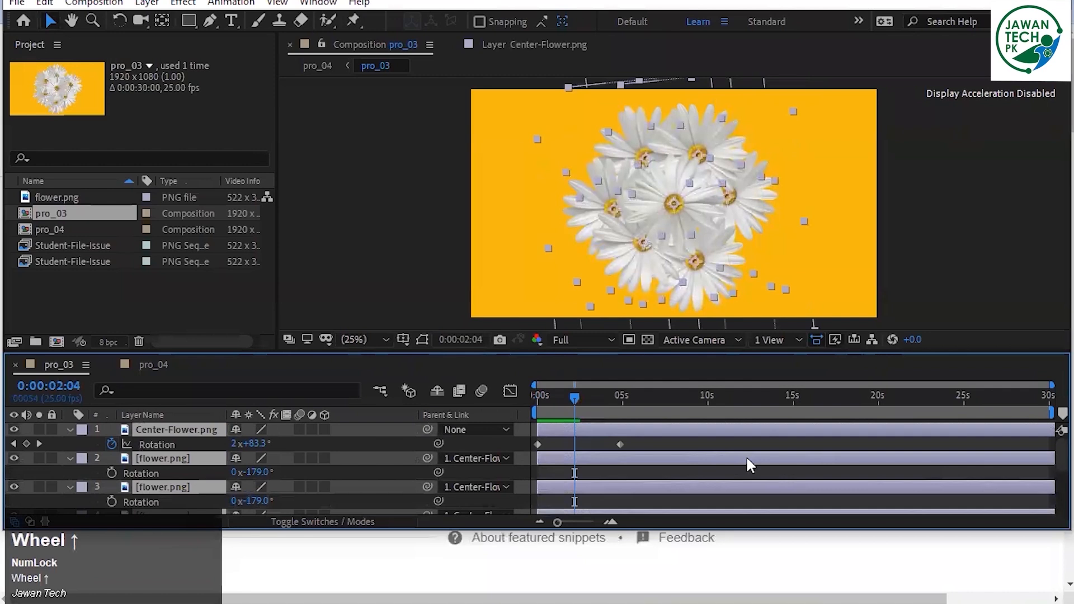
pyautogui.scroll(-2, 613, 464)
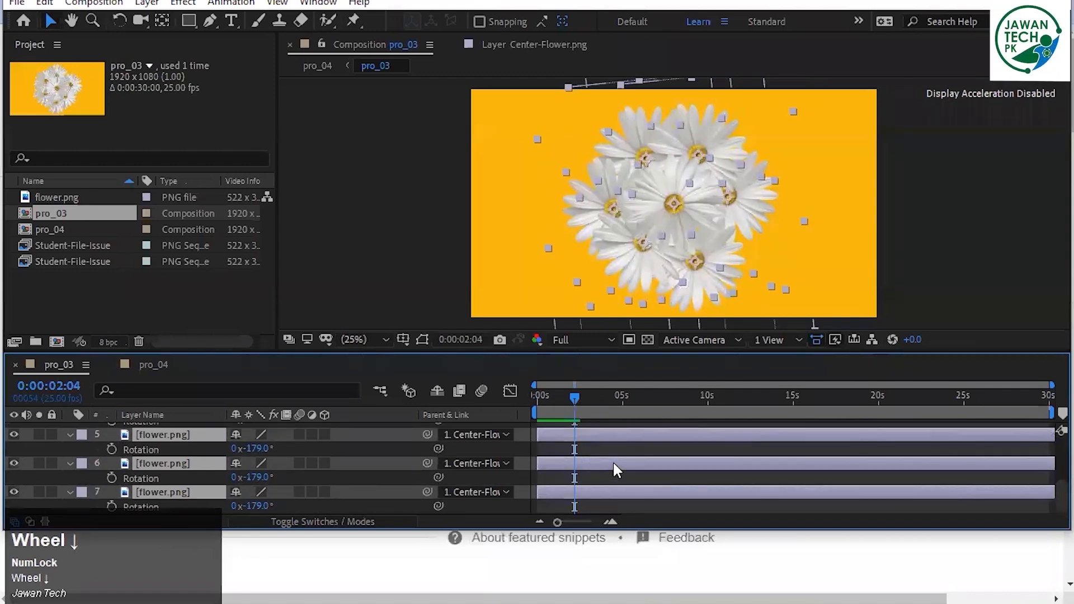
pyautogui.scroll(2, 613, 464)
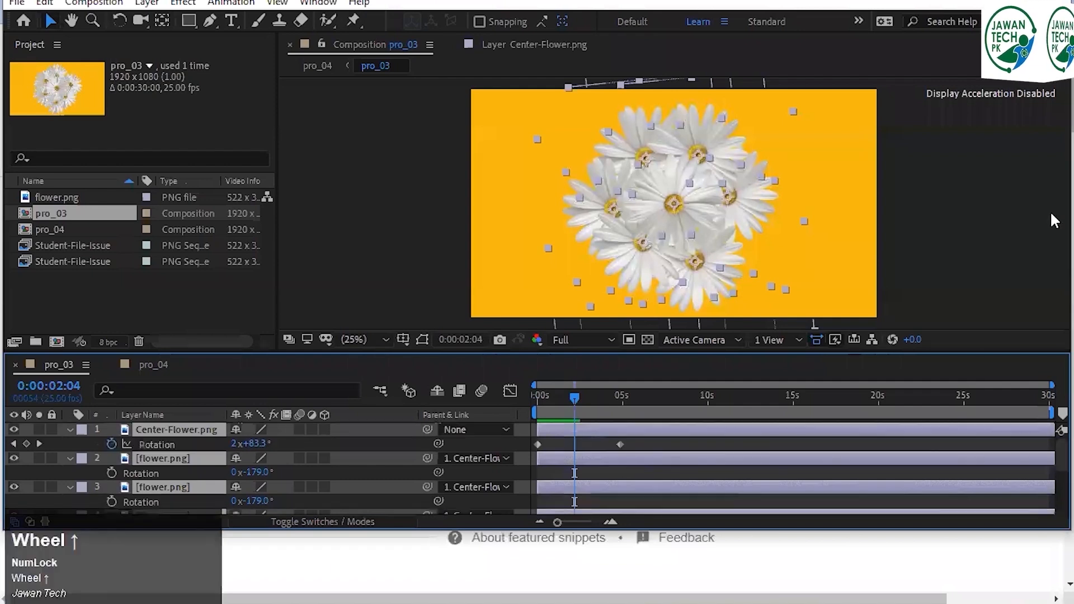
pyautogui.click(990, 218)
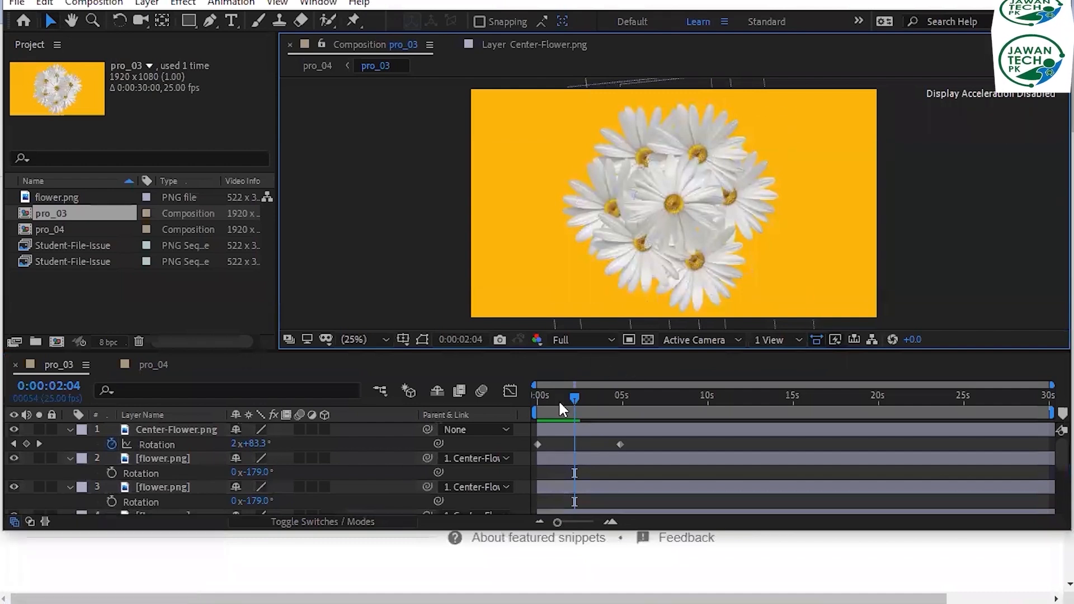
pyautogui.press('space')
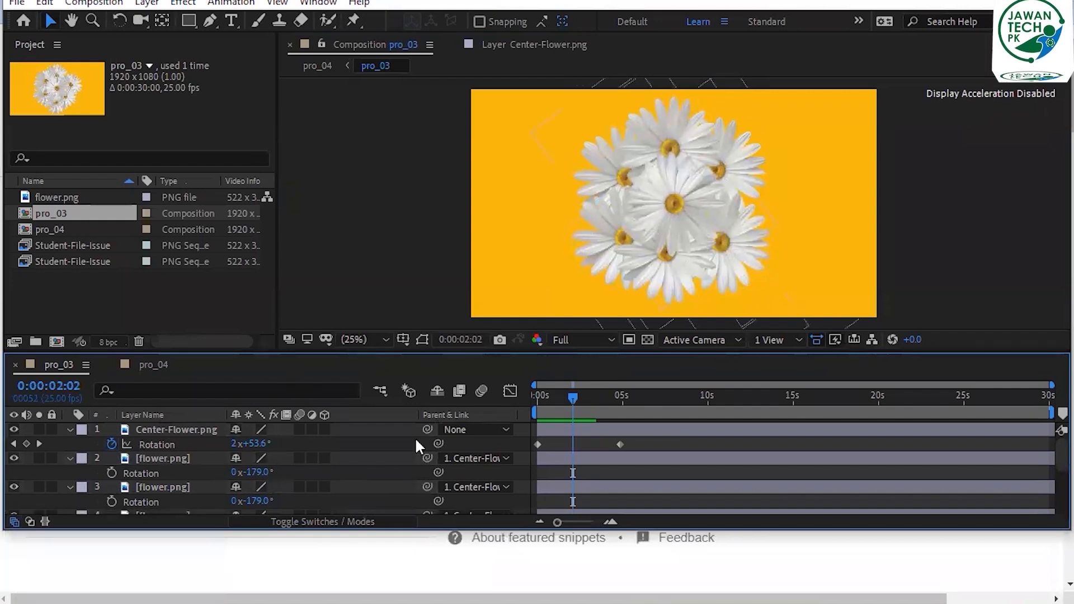
# Remove the parent from flower layer 2 and play the animation preview.
pyautogui.click(462, 459)
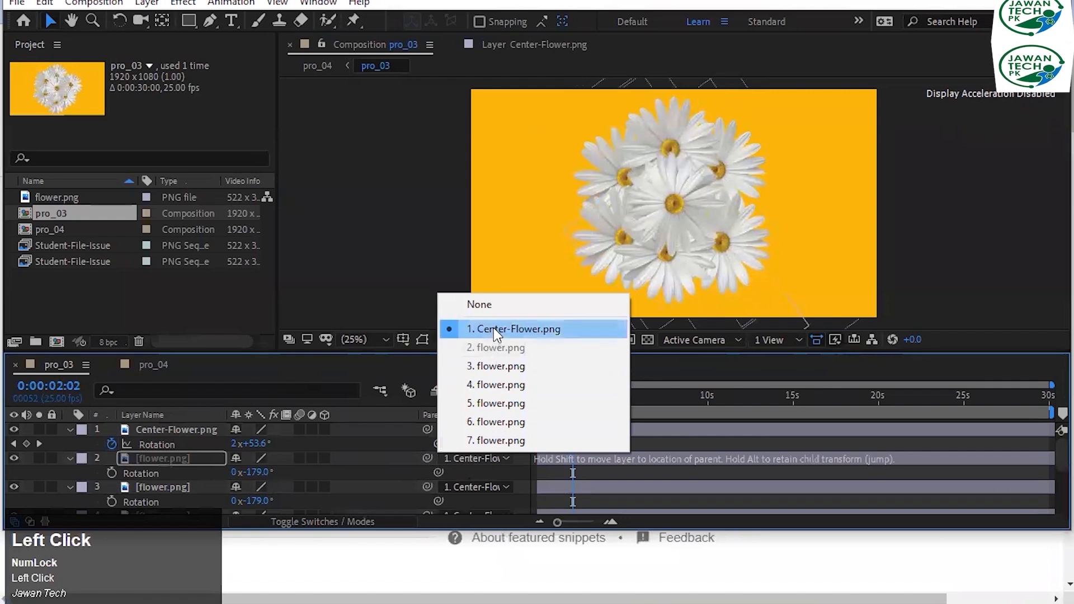
pyautogui.click(491, 304)
pyautogui.press('space')
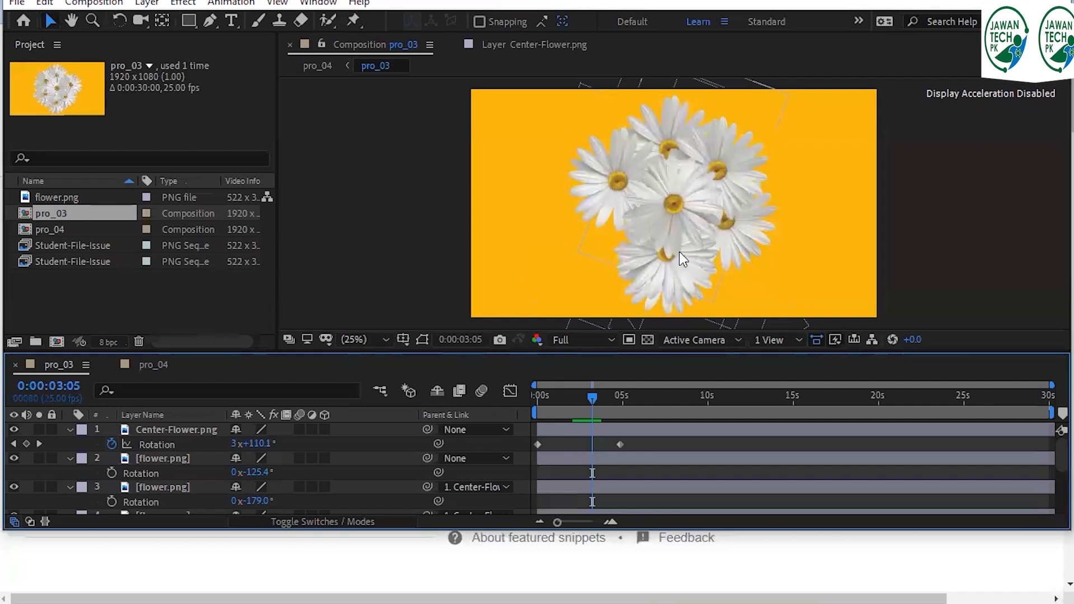
# Keyframe layer 2's Rotation at the composition's start and at the center flower's second keyframe, entering 5 revolutions for the second.
pyautogui.click(193, 456)
pyautogui.press('r')
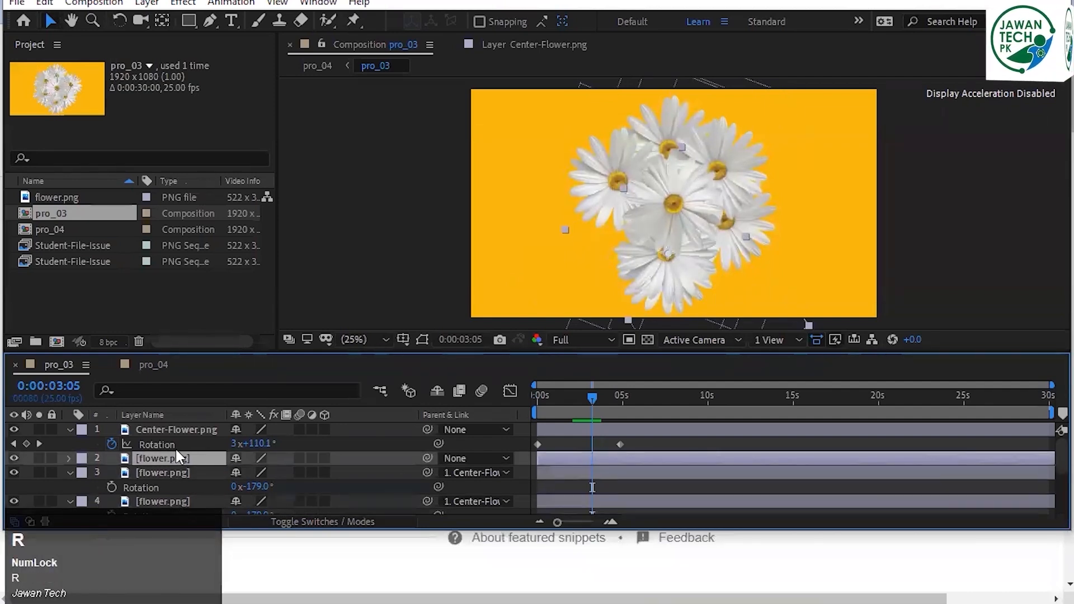
pyautogui.press('r')
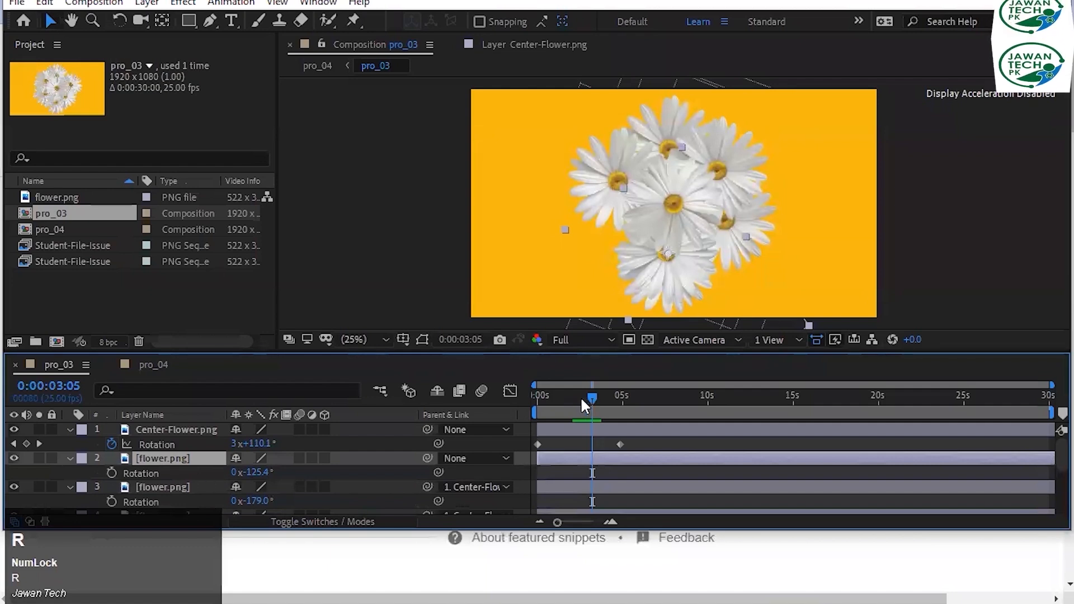
pyautogui.click(12, 442)
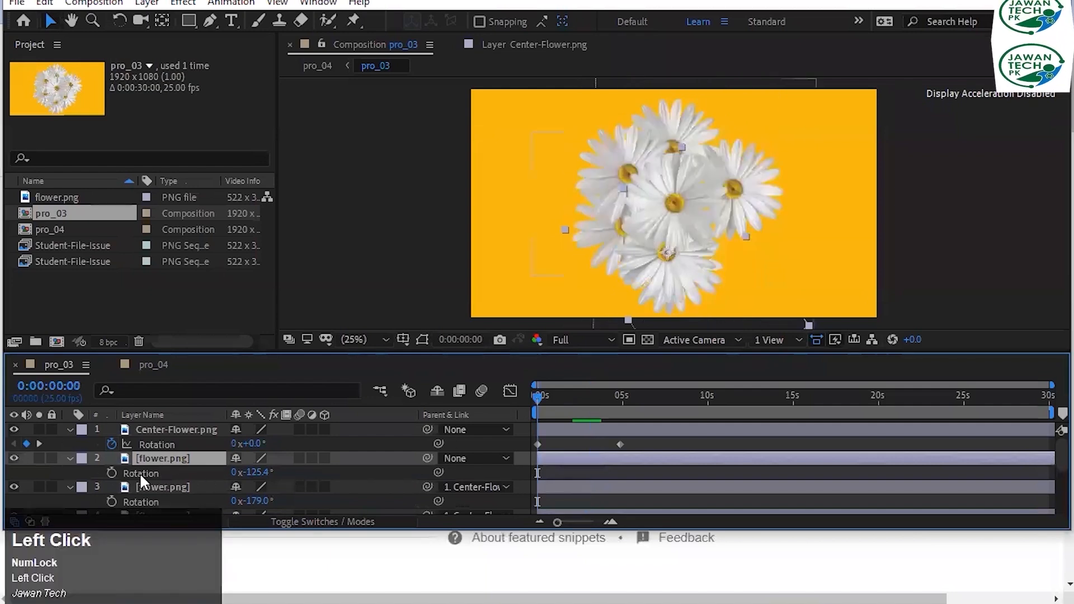
pyautogui.click(112, 472)
pyautogui.click(39, 444)
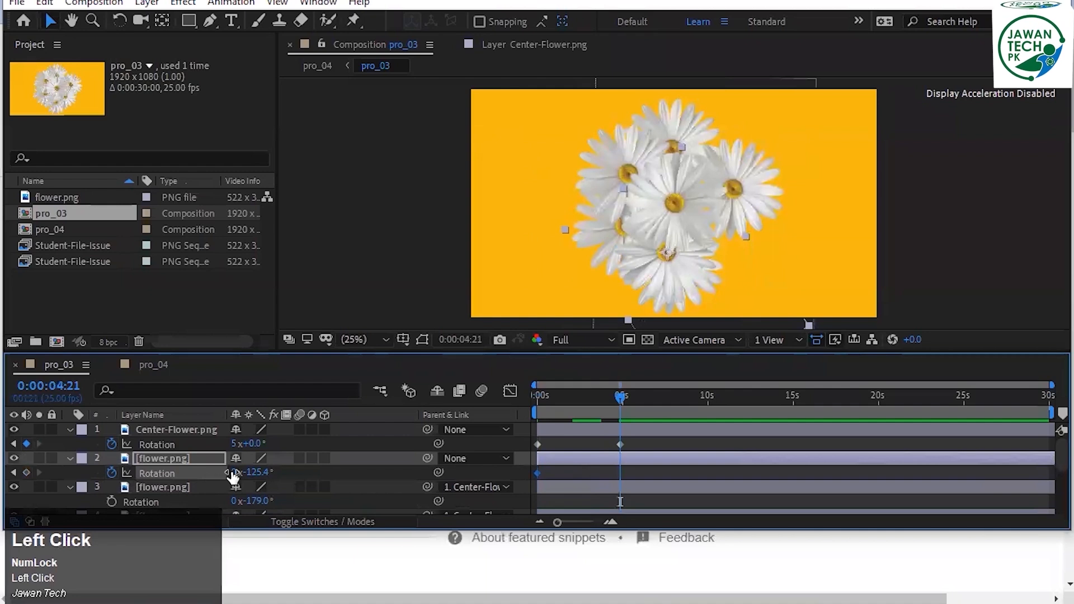
pyautogui.click(233, 473)
pyautogui.write('5')
pyautogui.press('Return')
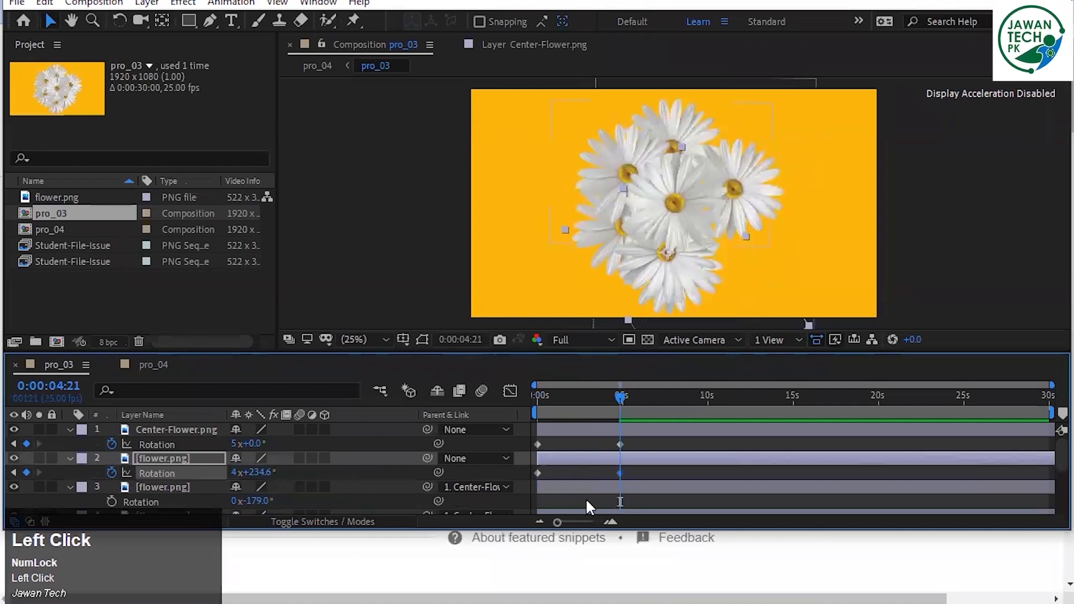
# Preview the animation from the start and scrub to about two seconds to compare layer 2's motion with the parented flowers.
pyautogui.click(540, 394)
pyautogui.press('space')
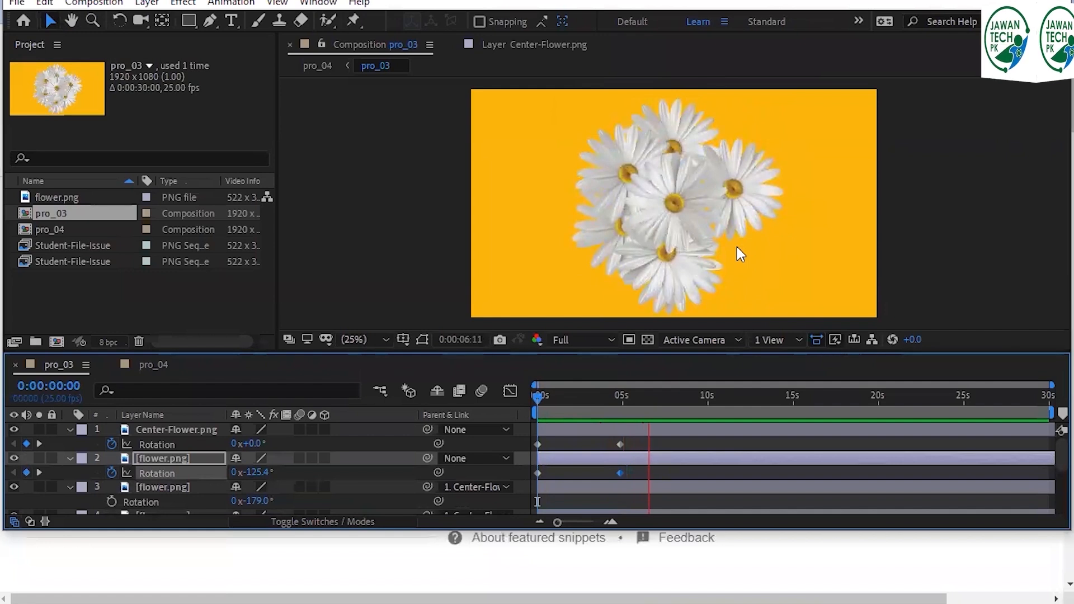
pyautogui.press('space')
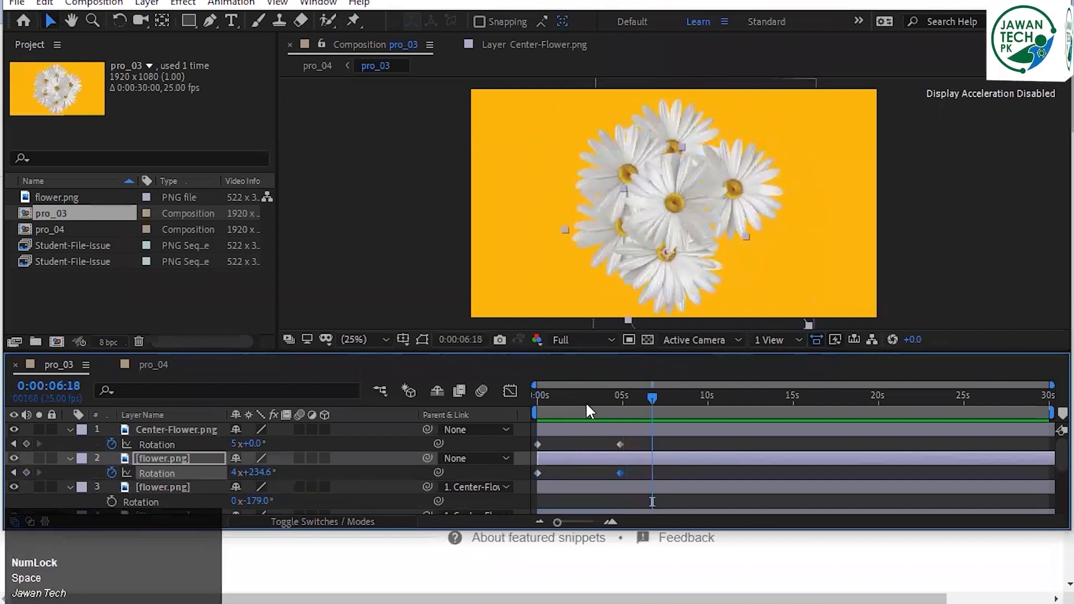
pyautogui.click(550, 397)
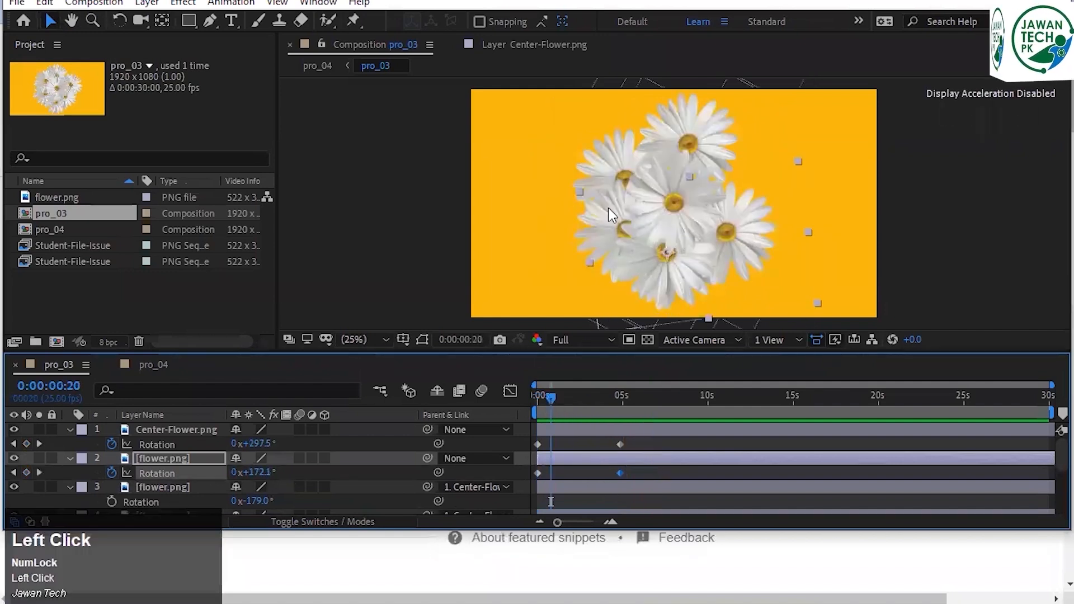
pyautogui.moveTo(546, 393); pyautogui.dragTo(572, 395)
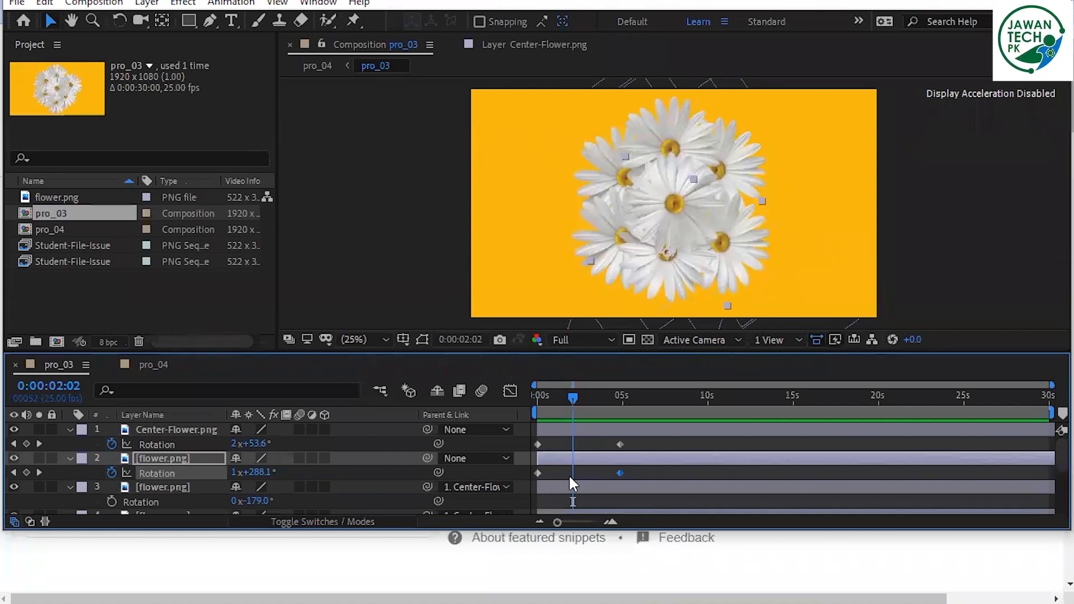
# Undo layer 2's rotation keyframes and parent the layer to Center-Flower.png again.
pyautogui.hotkey('ctrl', 'z')
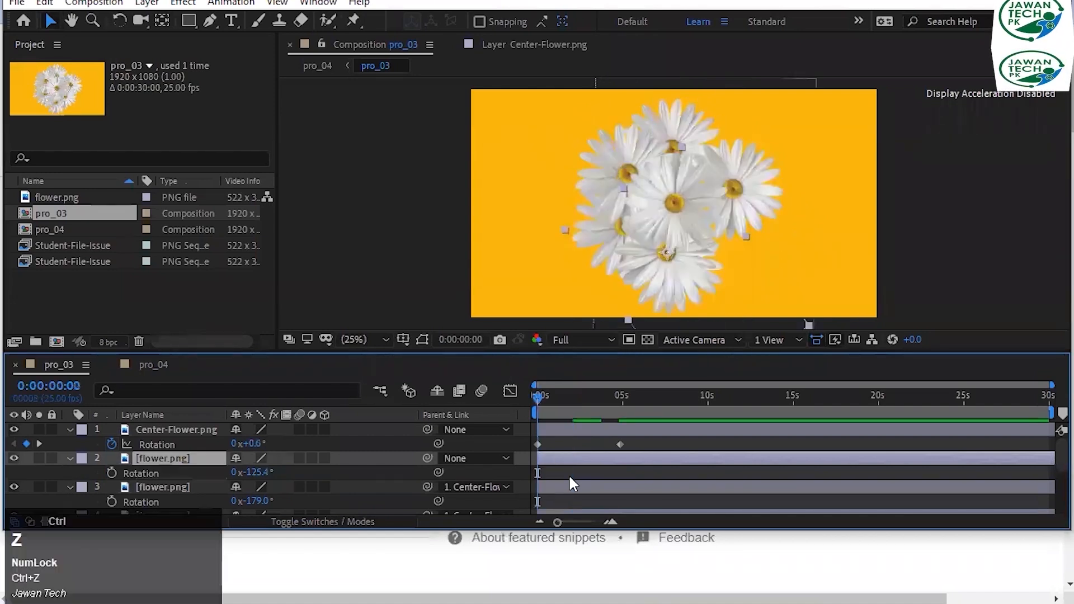
pyautogui.click(459, 453)
pyautogui.click(482, 328)
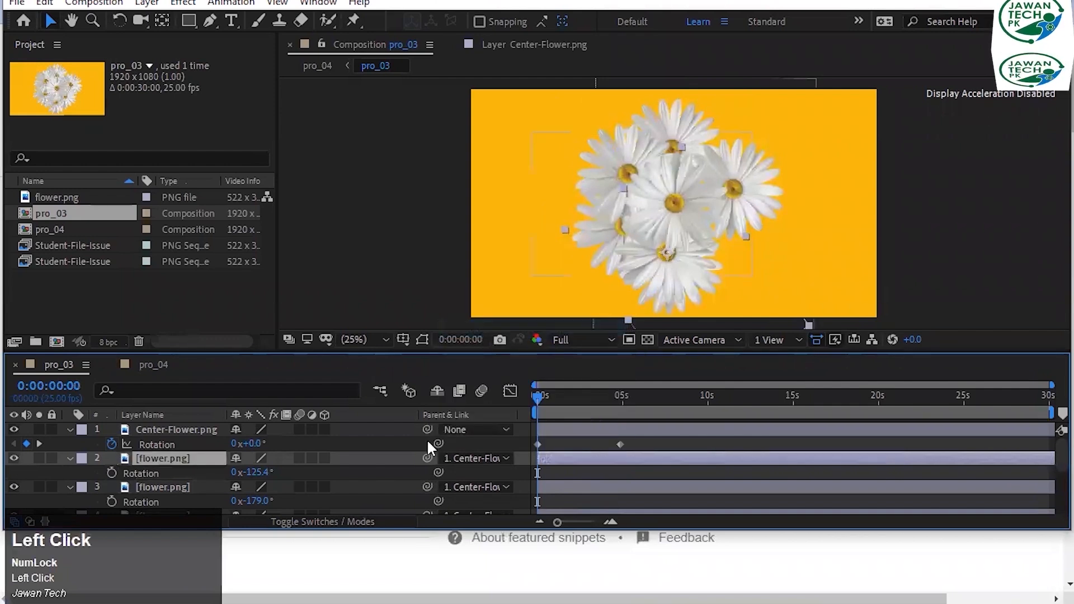
# Collapse the Rotation properties of all flower layers, deselect everything and save the project.
pyautogui.hotkey('ctrl', 'a')
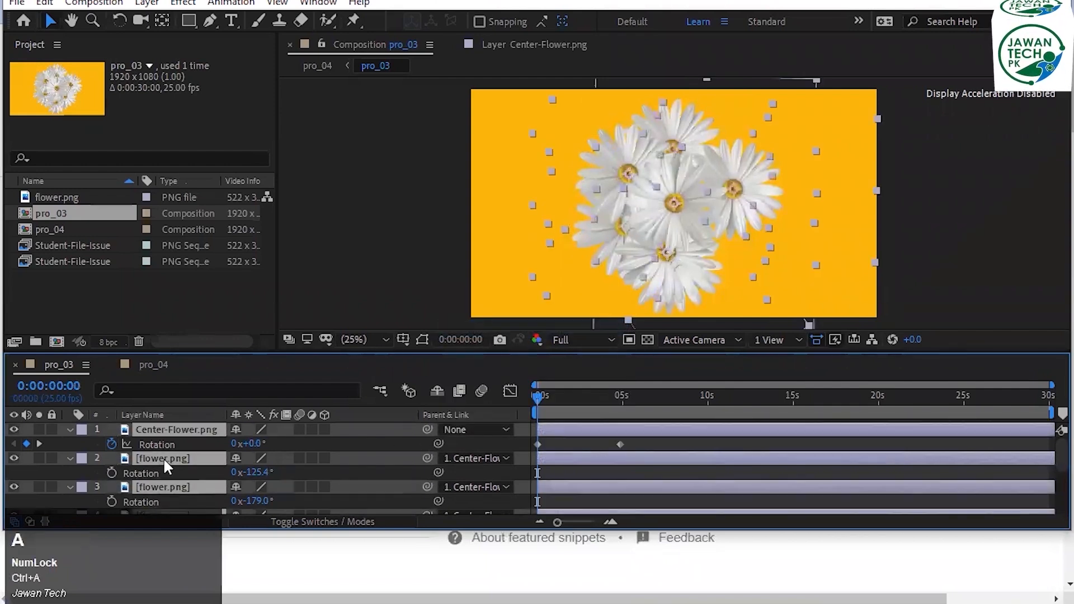
pyautogui.press('r')
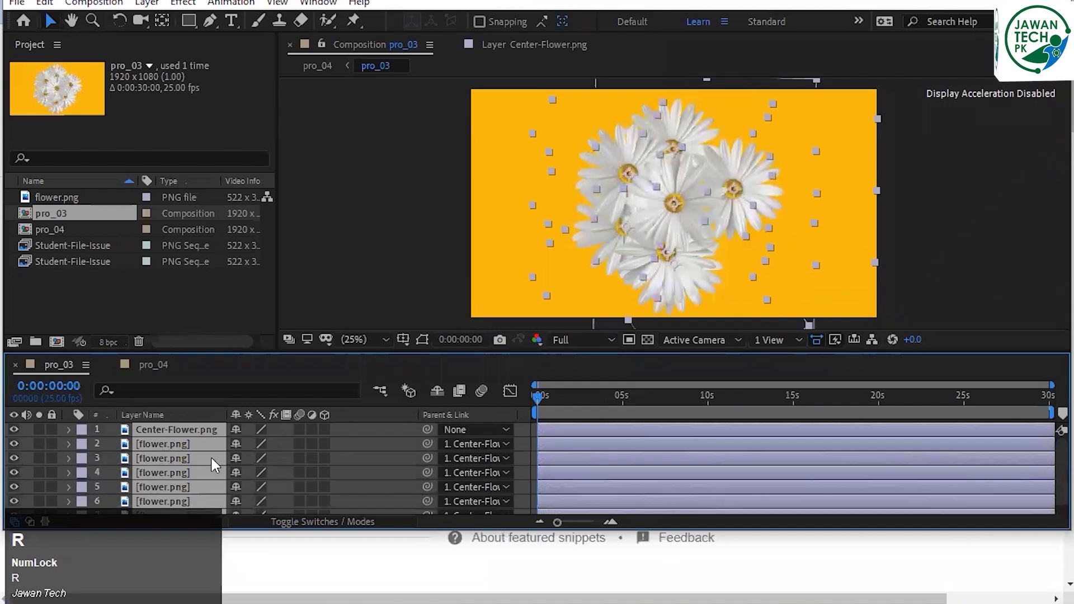
pyautogui.click(559, 95)
pyautogui.click(452, 253)
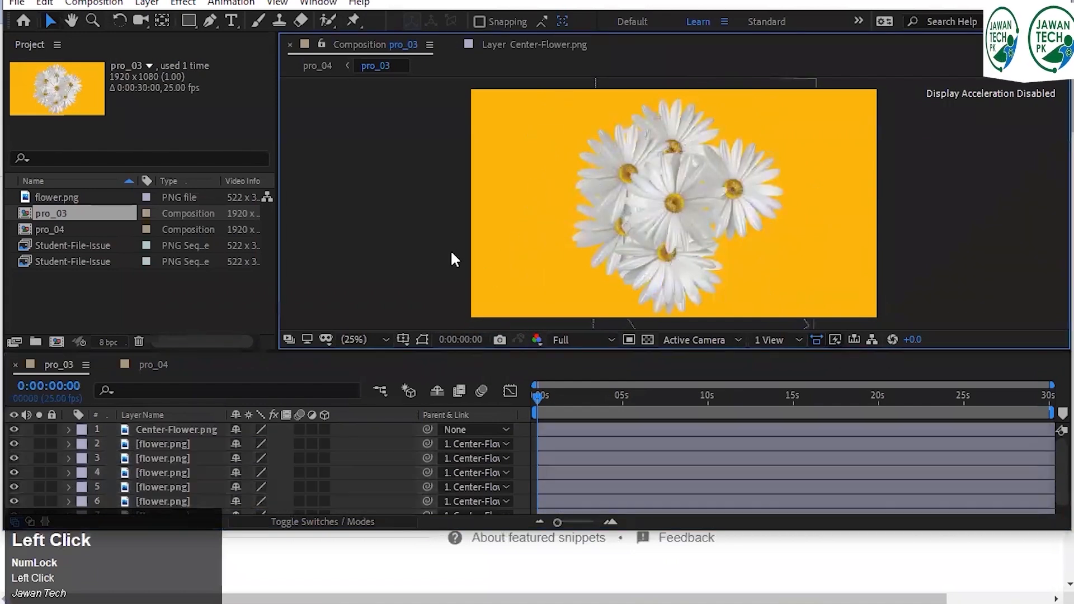
pyautogui.hotkey('ctrl', 's')
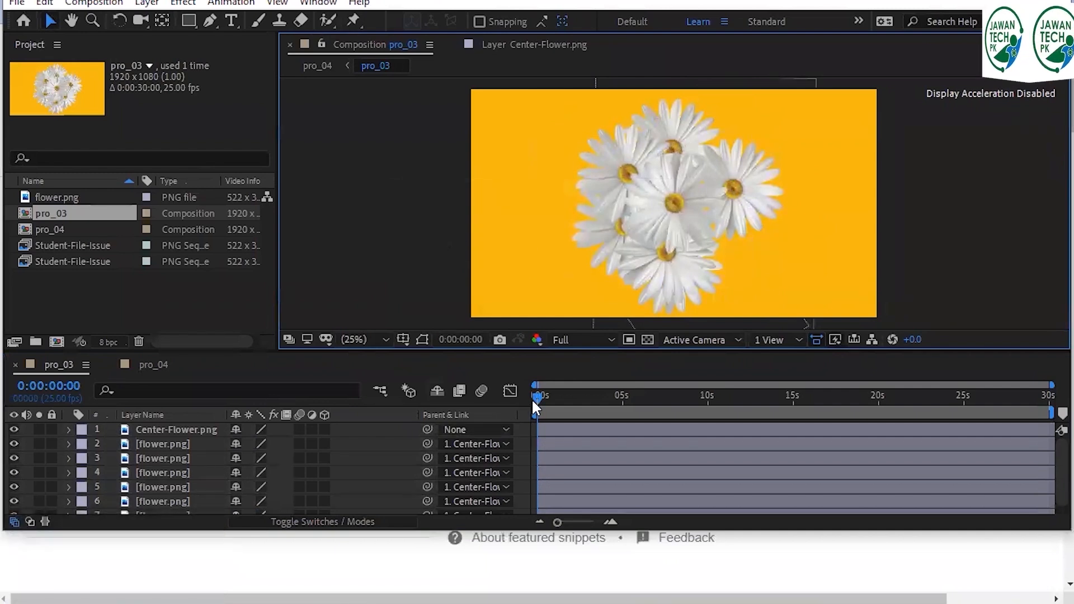
# Preview the animation briefly, and set layer 2's parent to None.
pyautogui.press('space')
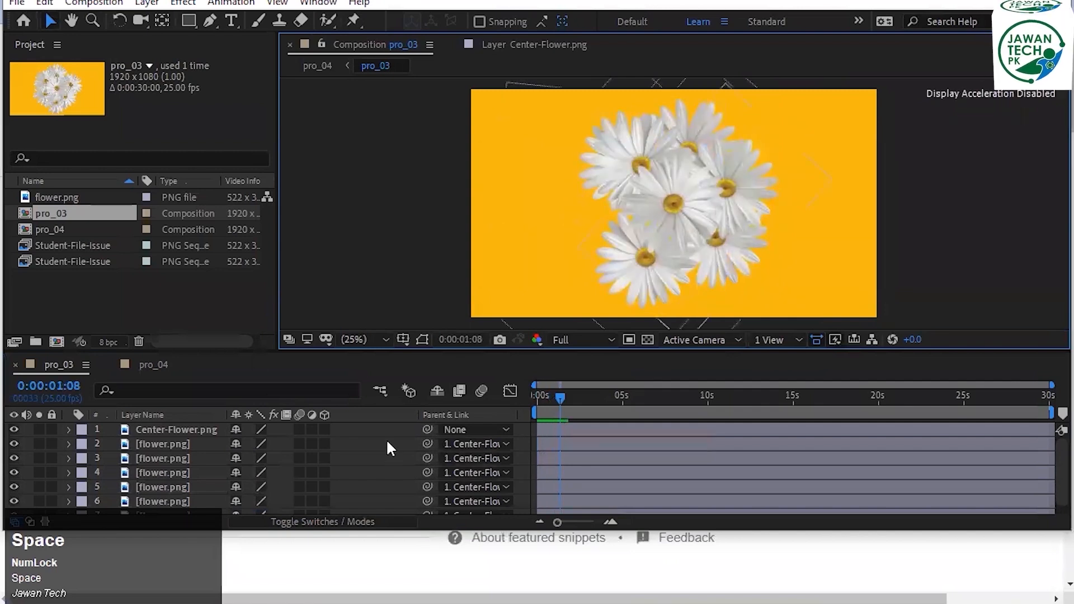
pyautogui.click(169, 444)
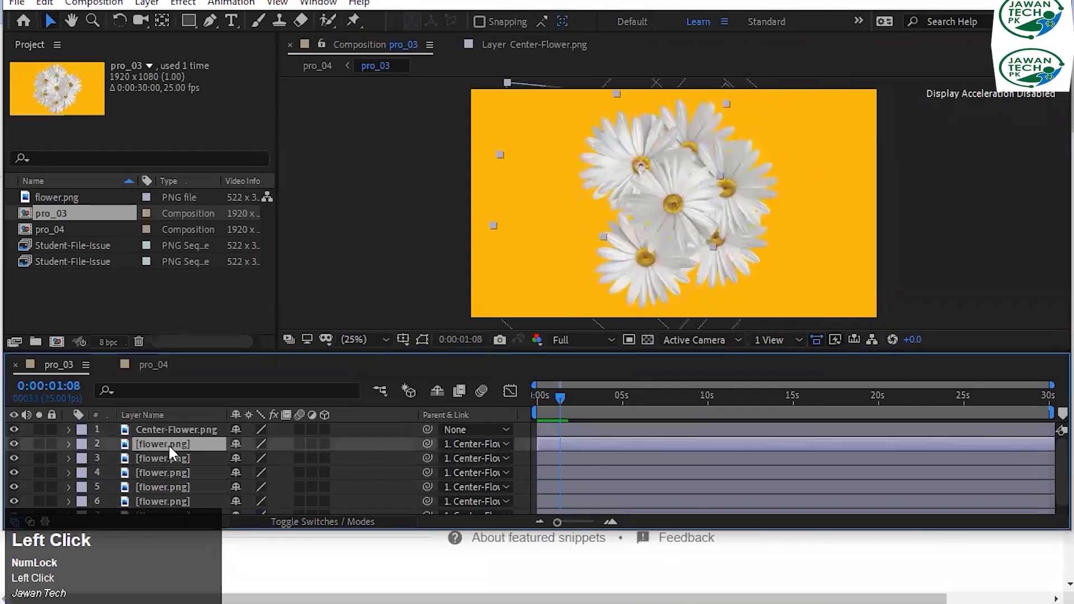
pyautogui.press('p')
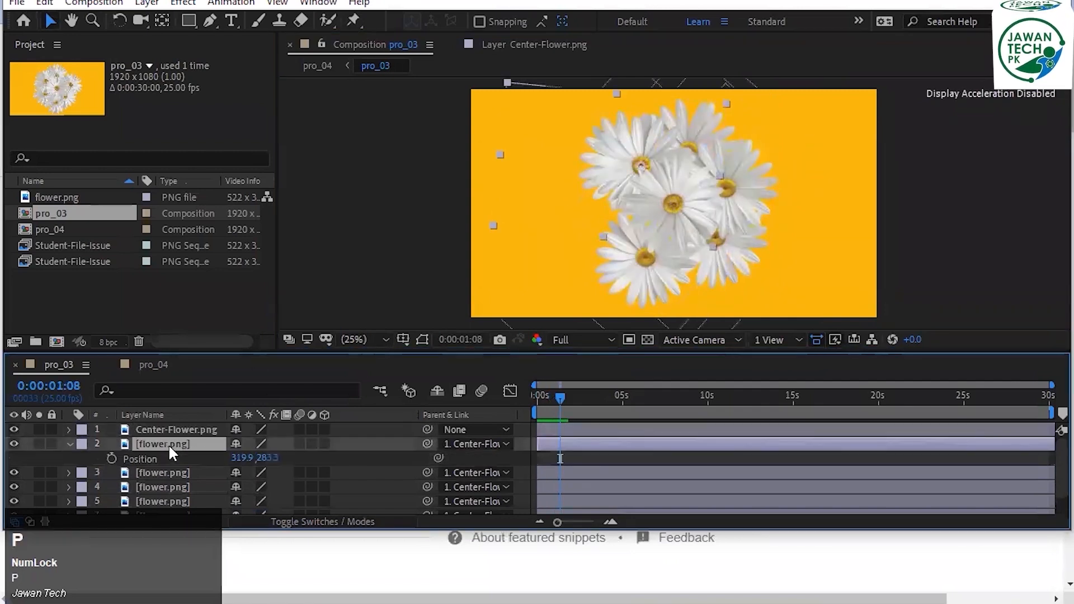
pyautogui.click(491, 444)
pyautogui.click(505, 292)
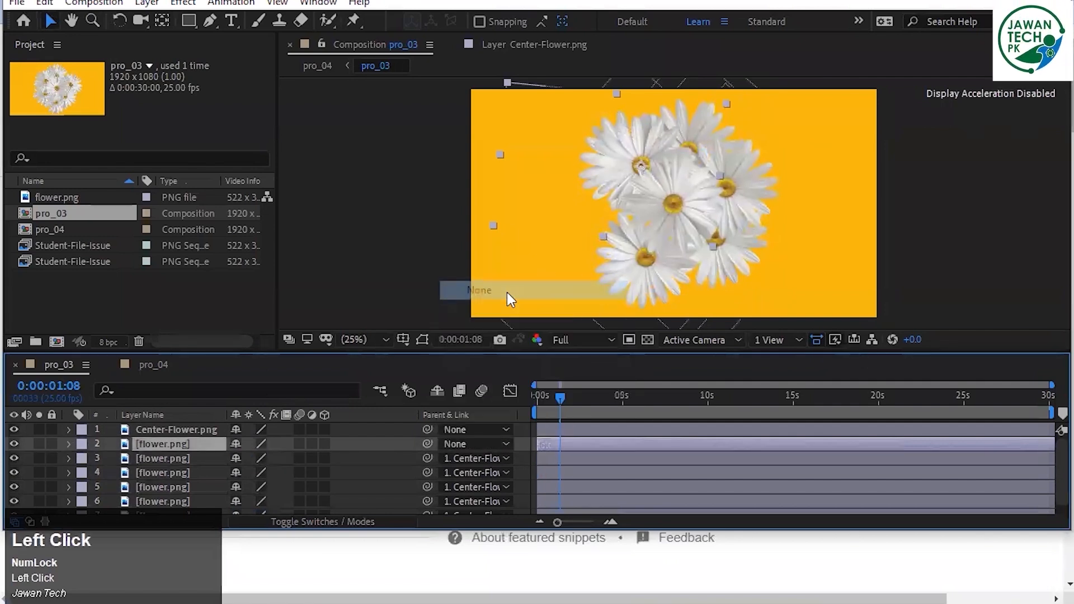
# Move layer 2's flower into the gap in the ring at about 681, 615 and parent it to Center-Flower.png.
pyautogui.press('p')
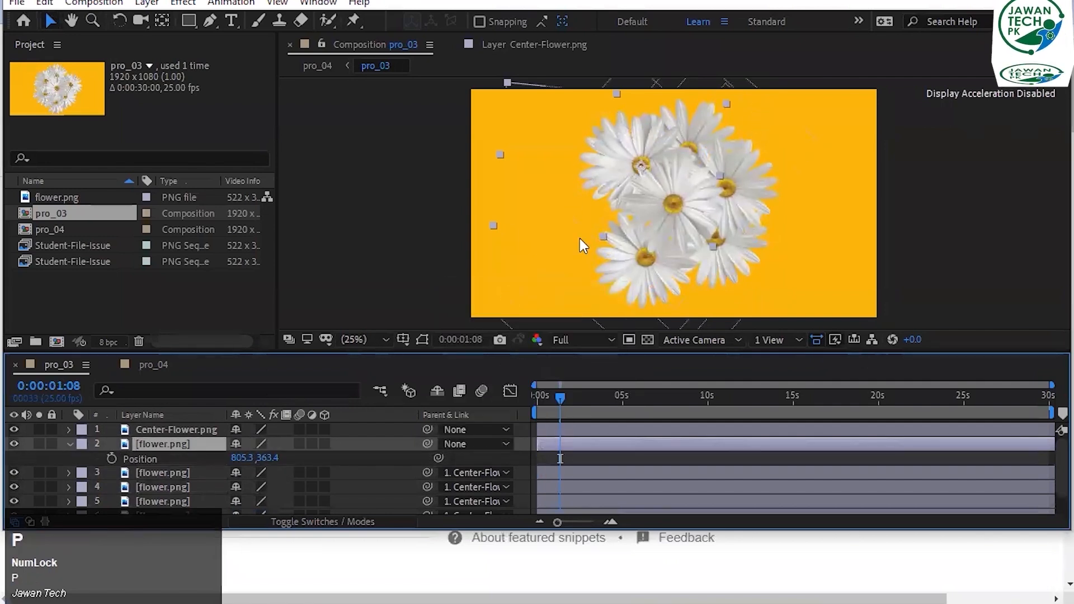
pyautogui.moveTo(595, 197); pyautogui.dragTo(574, 227)
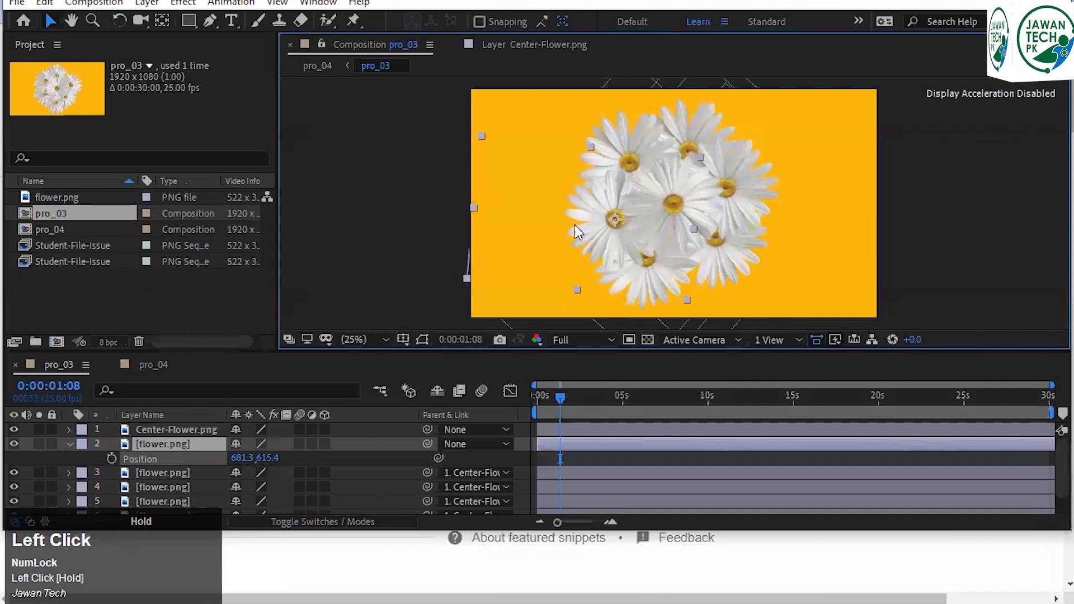
pyautogui.click(466, 445)
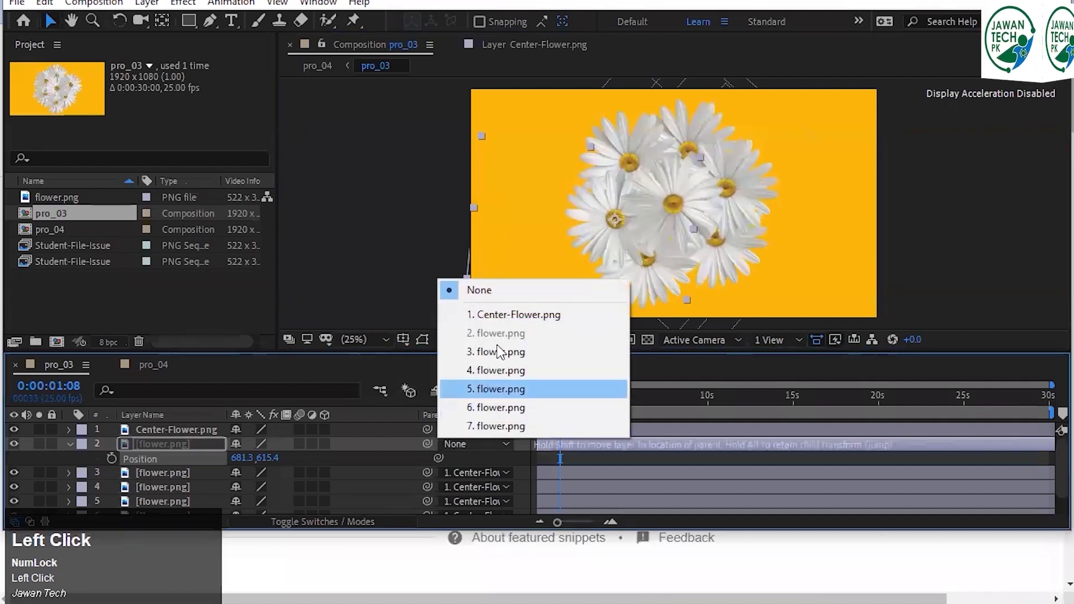
pyautogui.click(506, 314)
# Preview the repositioned flower's rotation for about a second, save the project and deselect the layer.
pyautogui.press('space')
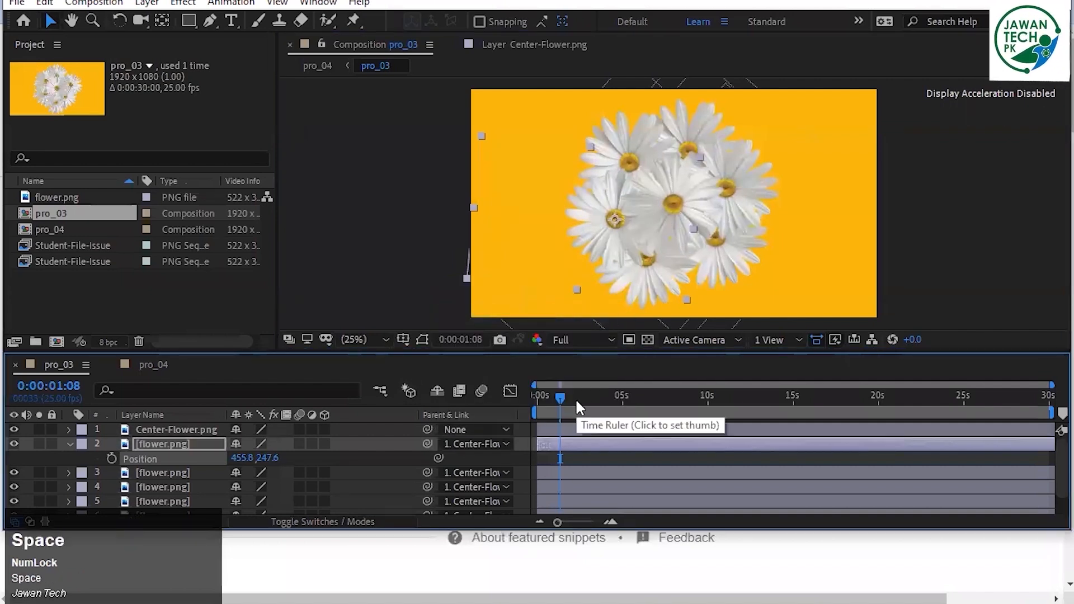
pyautogui.press('space')
pyautogui.hotkey('ctrl', 's')
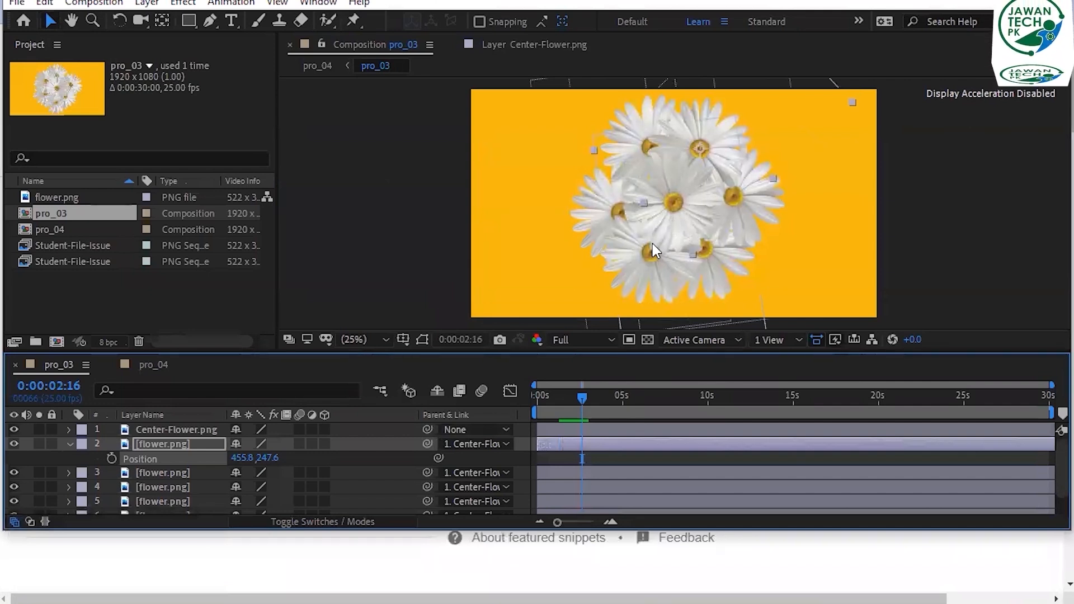
pyautogui.click(375, 215)
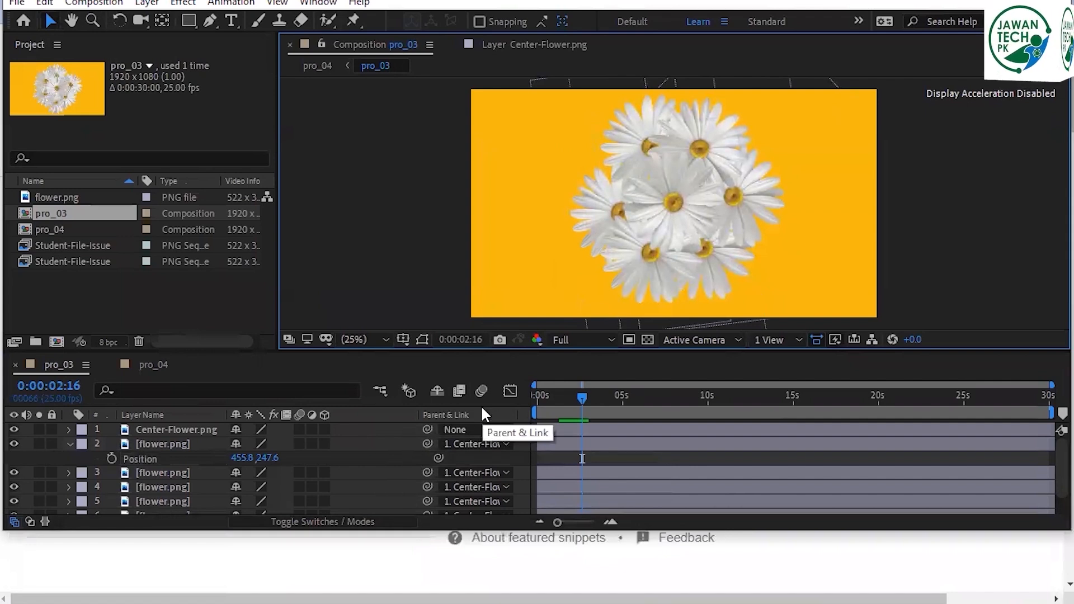
# Switch to the web browser and open the Facebook video "2D Animation Assignment for Students of After Effects".
pyautogui.scroll(-1, 660, 396)
pyautogui.click(660, 396)
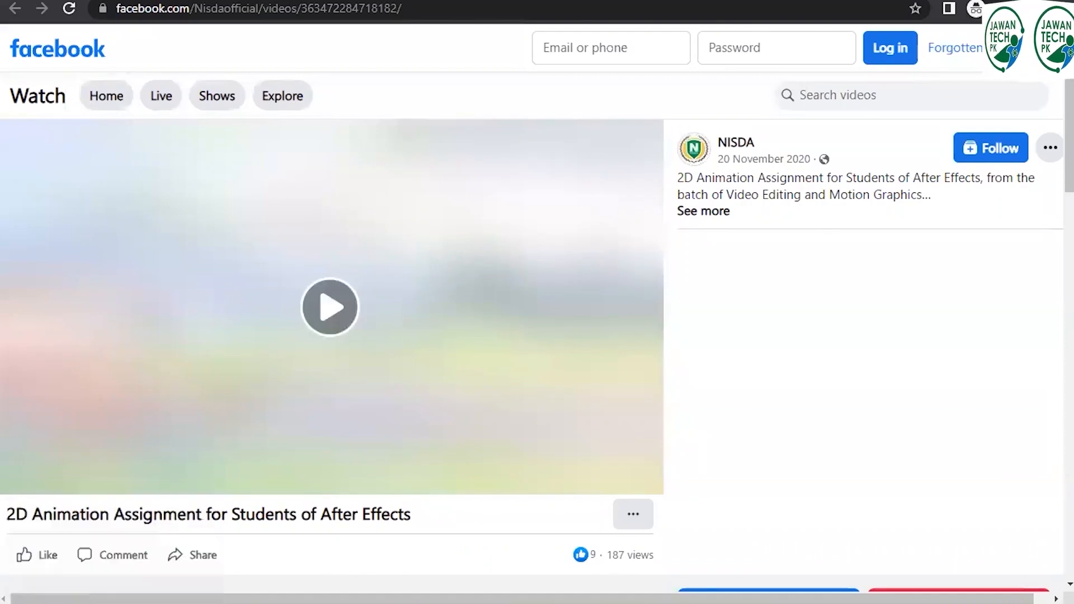
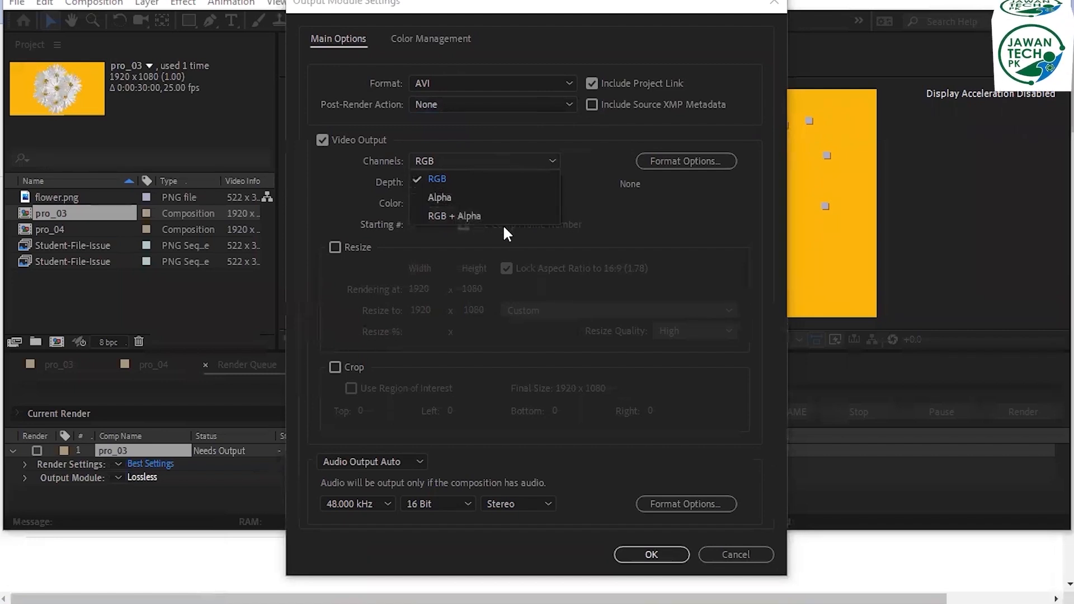
# Keep the AVI format with RGB channels in pro_03's output module settings and confirm them.
pyautogui.click(498, 179)
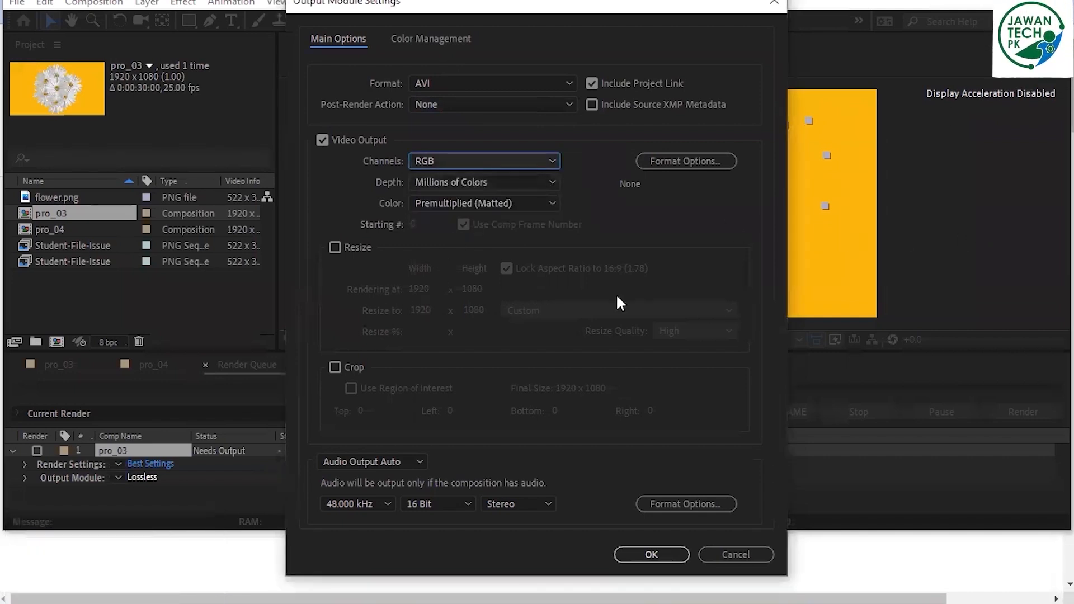
pyautogui.scroll(-2, 462, 534)
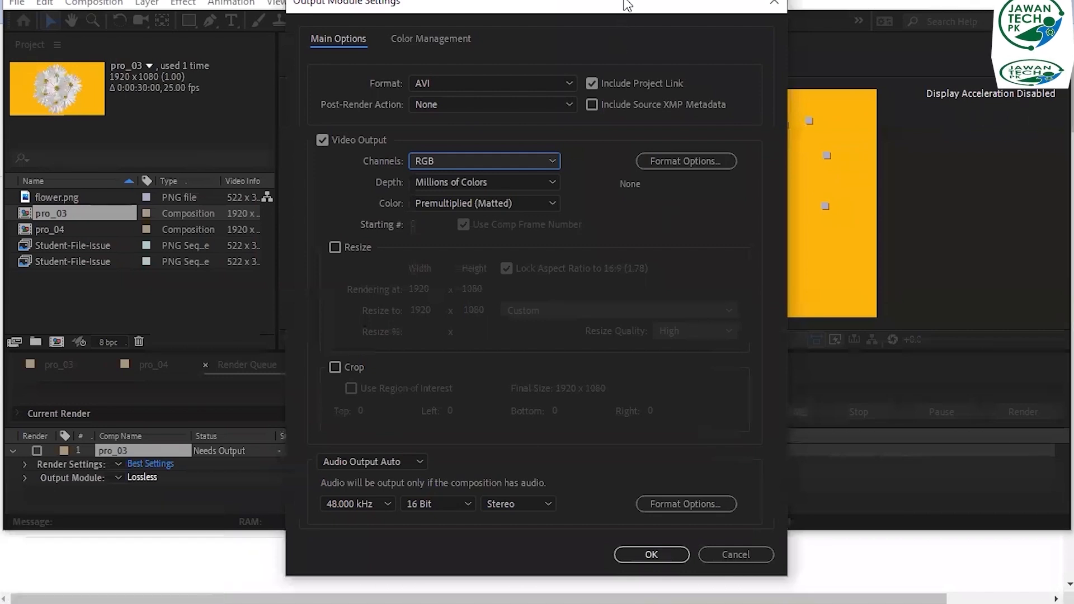
pyautogui.moveTo(627, 5); pyautogui.dragTo(687, 0)
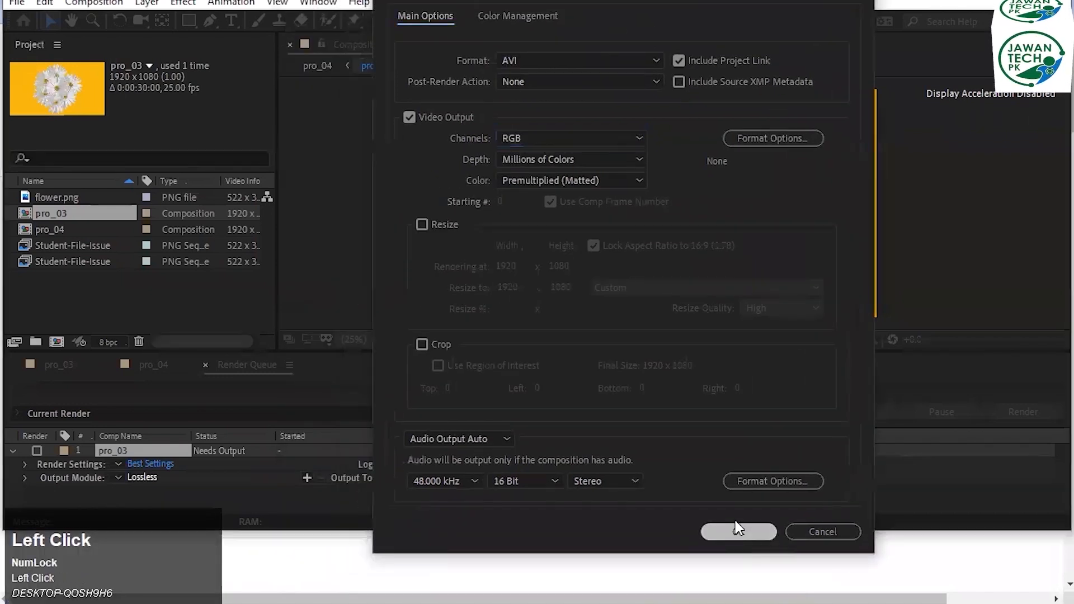
pyautogui.click(708, 534)
# Choose the Student-File-Issue folder inside Resource as the destination for pro_03's rendered movie.
pyautogui.click(413, 475)
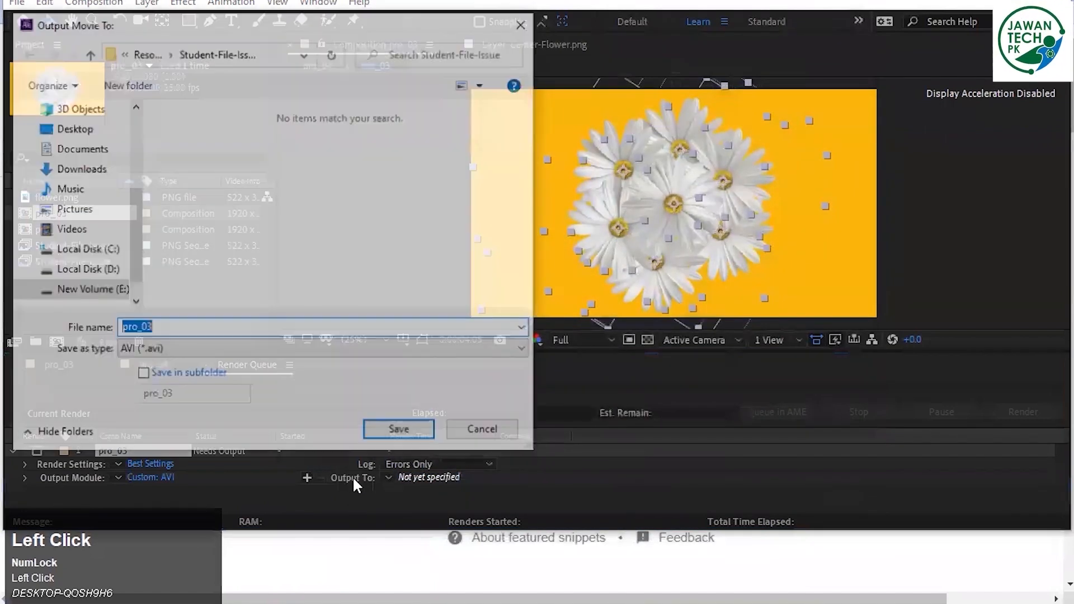
pyautogui.click(148, 62)
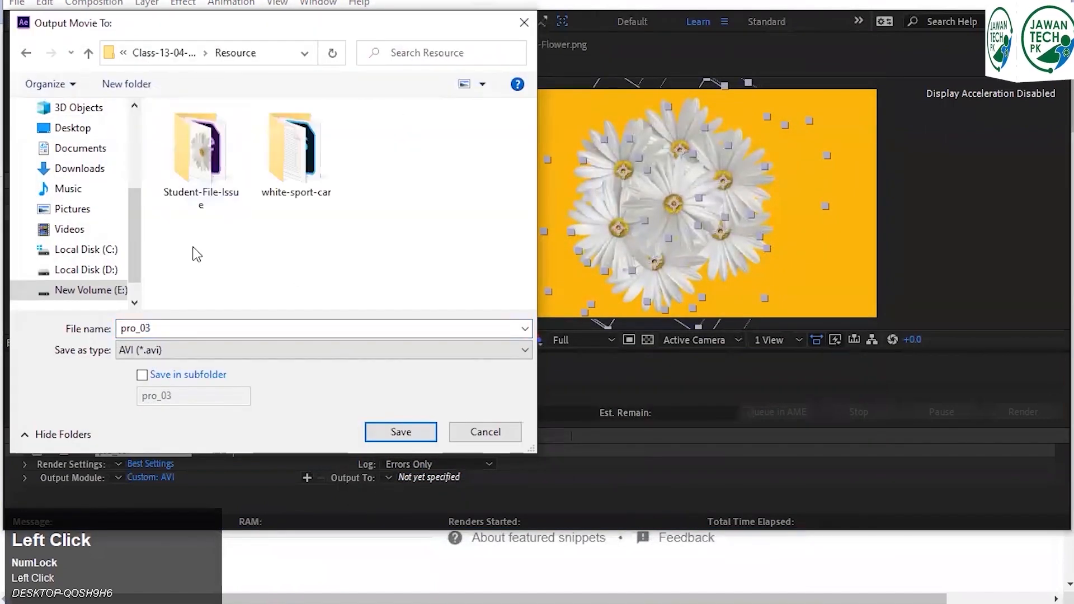
pyautogui.click(192, 159)
pyautogui.doubleClick(192, 159)
# Save the output movie name as pro_03-flower-rotating-animation in AVI format and start rendering pro_03.
pyautogui.click(285, 328)
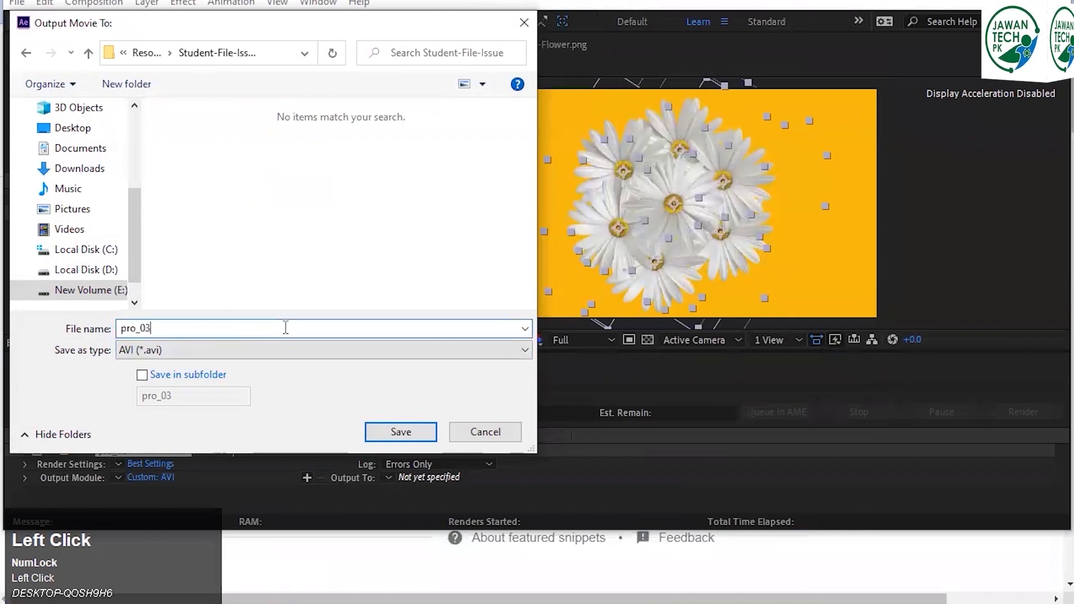
pyautogui.write('-flow')
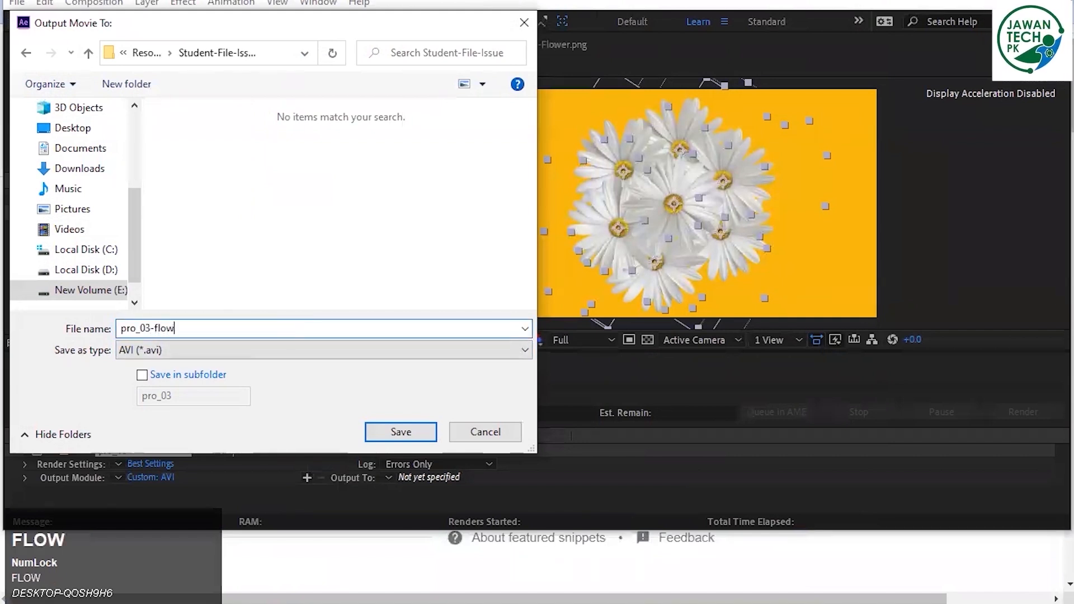
pyautogui.write('er-rotatio')
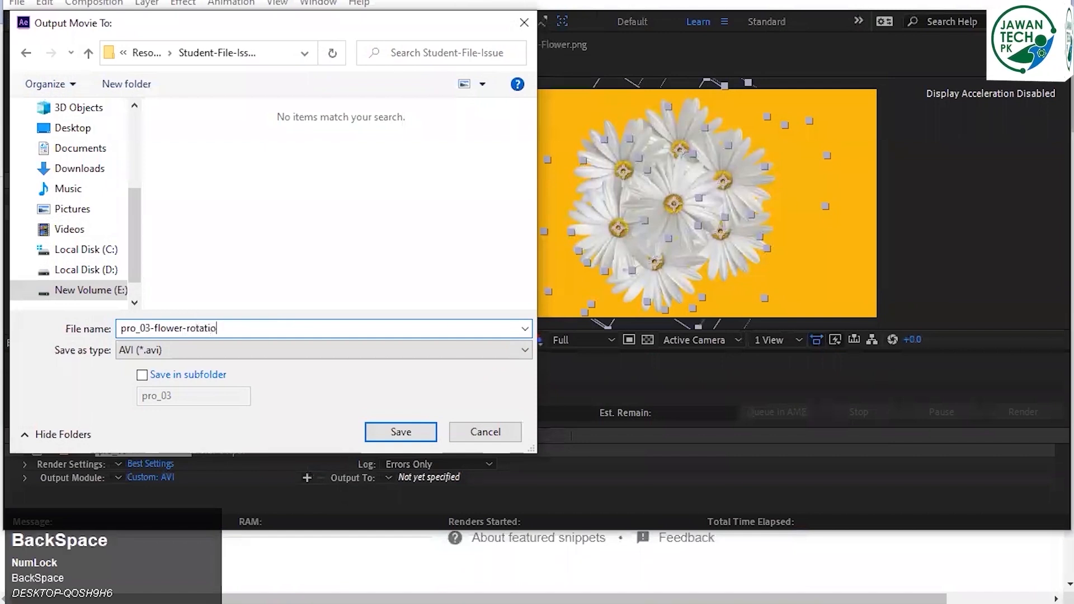
pyautogui.write('ing-an')
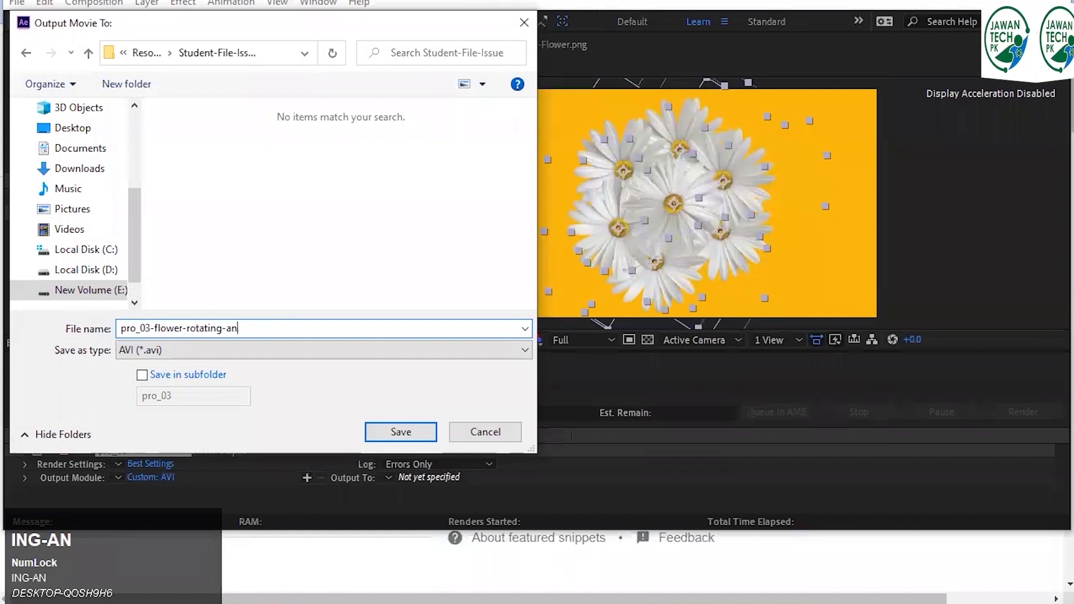
pyautogui.write('imation')
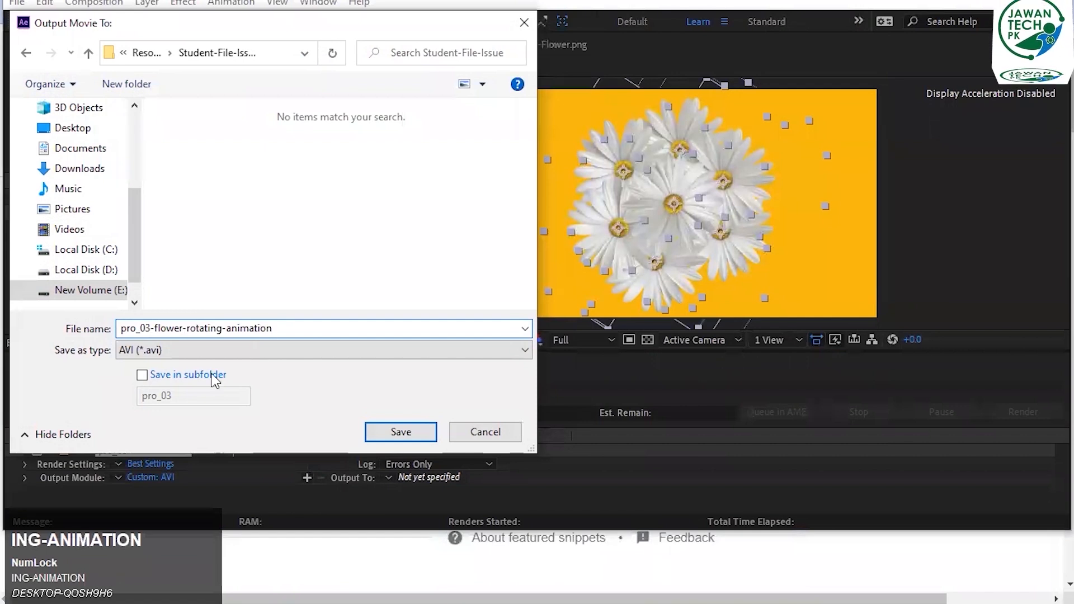
pyautogui.click(382, 429)
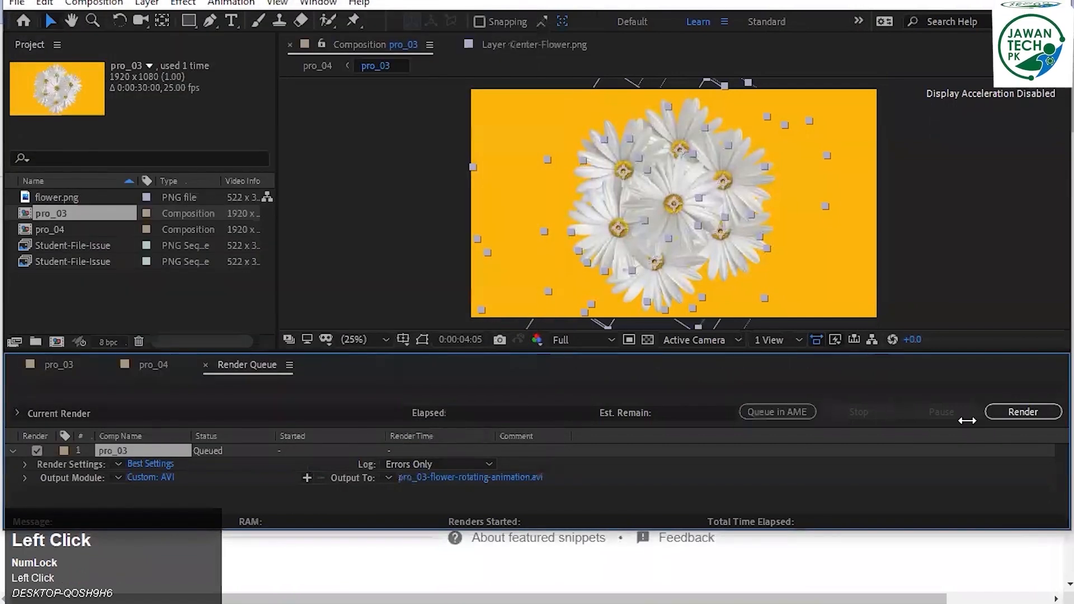
pyautogui.click(1008, 412)
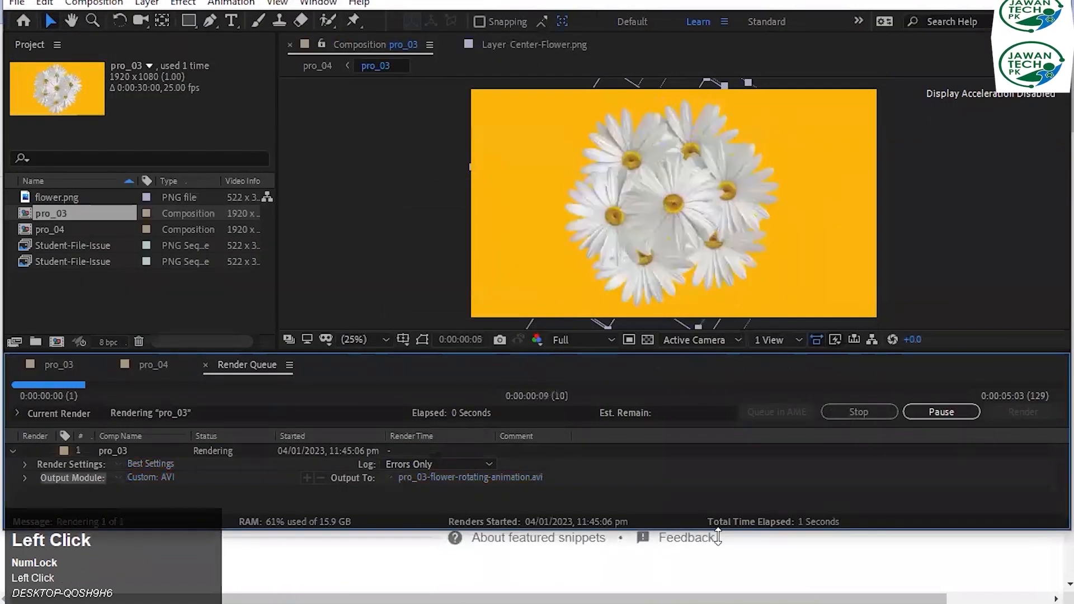